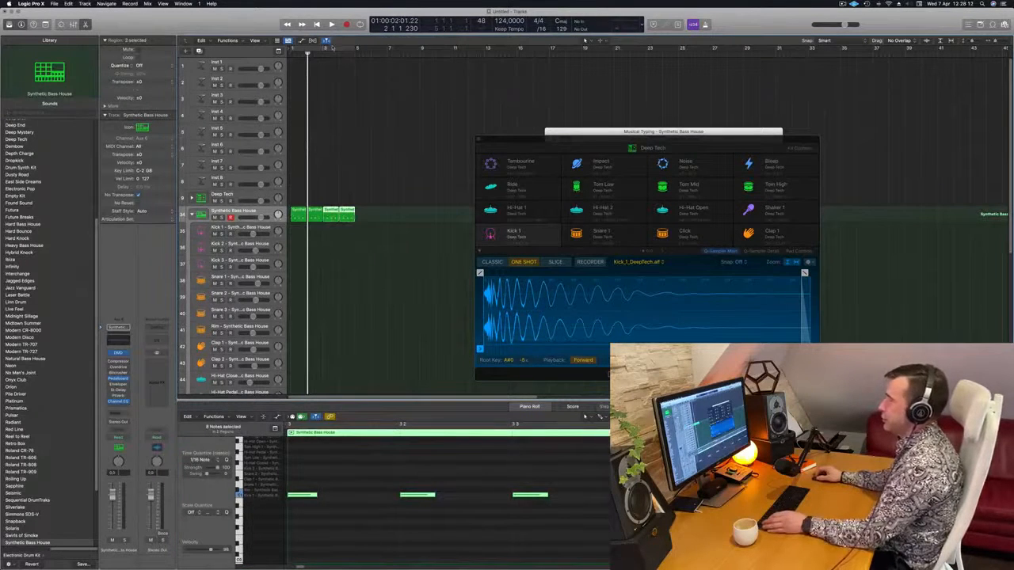
Set the cycle range to the four Synthetic Bass House regions and play the loop.
key(super+u)
key(space)
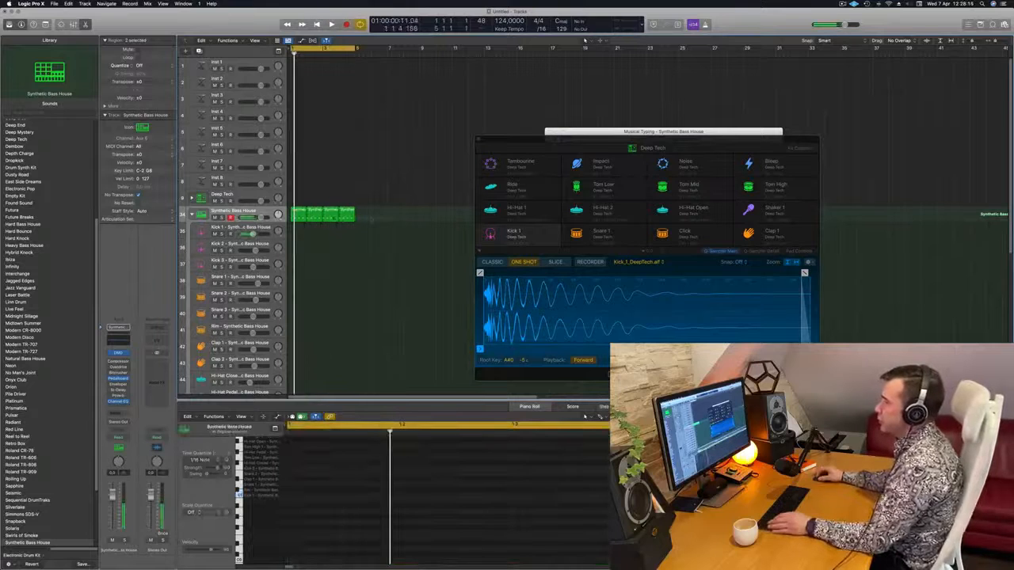
key(super+a)
scroll(350, 283, down, 5)
key(space)
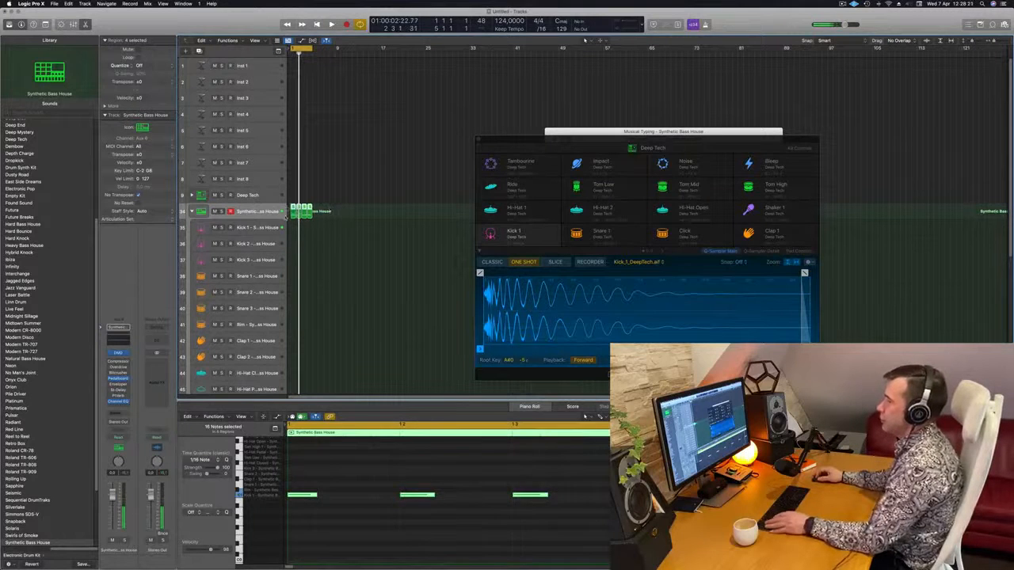
Copy the four kick regions from the main Synthetic Bass House track onto its Kick 1 subtrack and play them.
scroll(294, 214, up, 5)
drag(296, 213, 299, 225)
key(space)
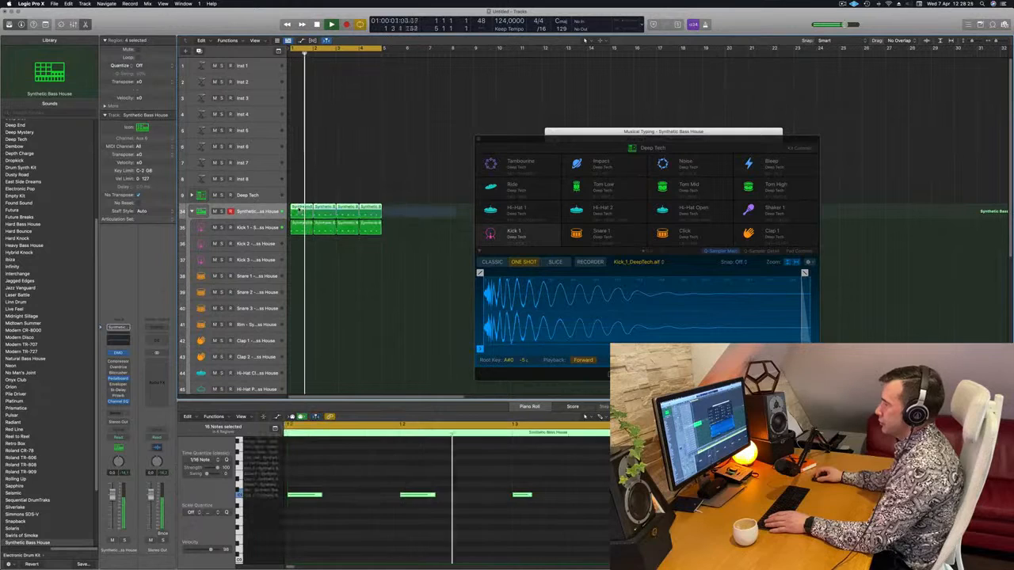
Delete the four original regions from the main Synthetic Bass House track, keeping the copies on Kick 1.
key(BackSpace)
key(Return)
click(272, 229)
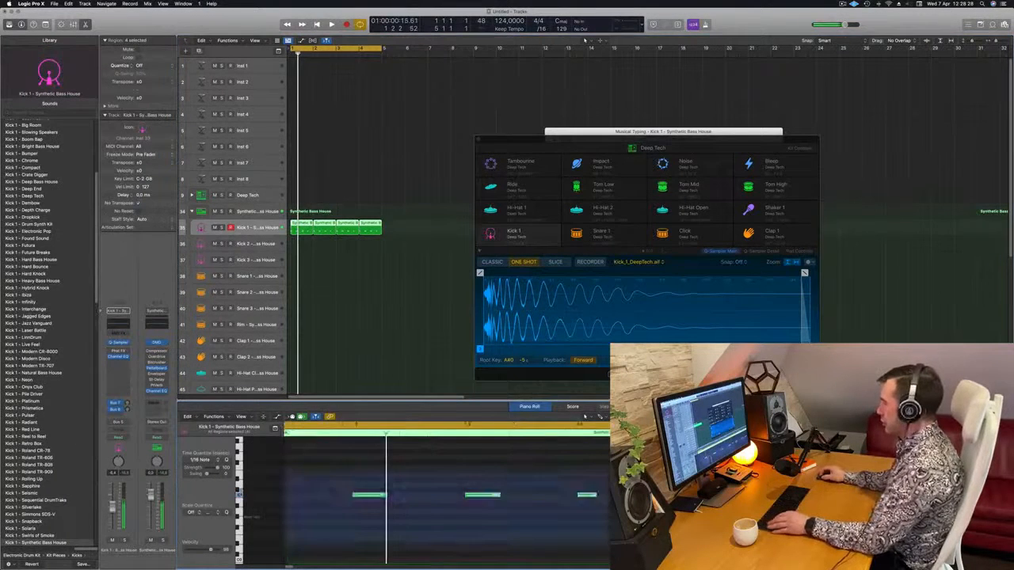
key(Up)
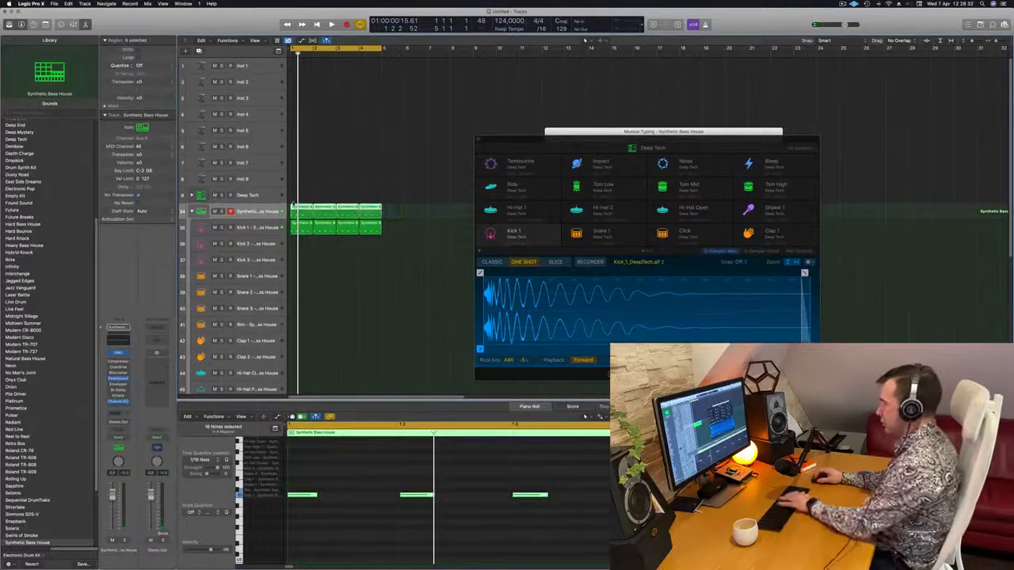
key(BackSpace)
Tune all notes in the four Kick 1 regions by ear, ending one semitone lower.
key(super+a)
click(357, 455)
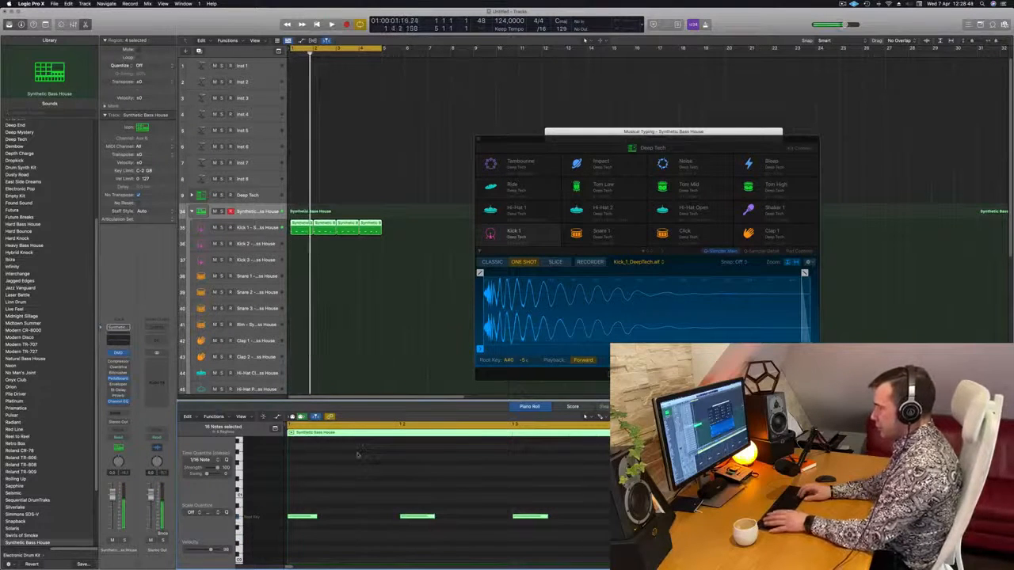
key(space)
key(alt+Up)
key(space)
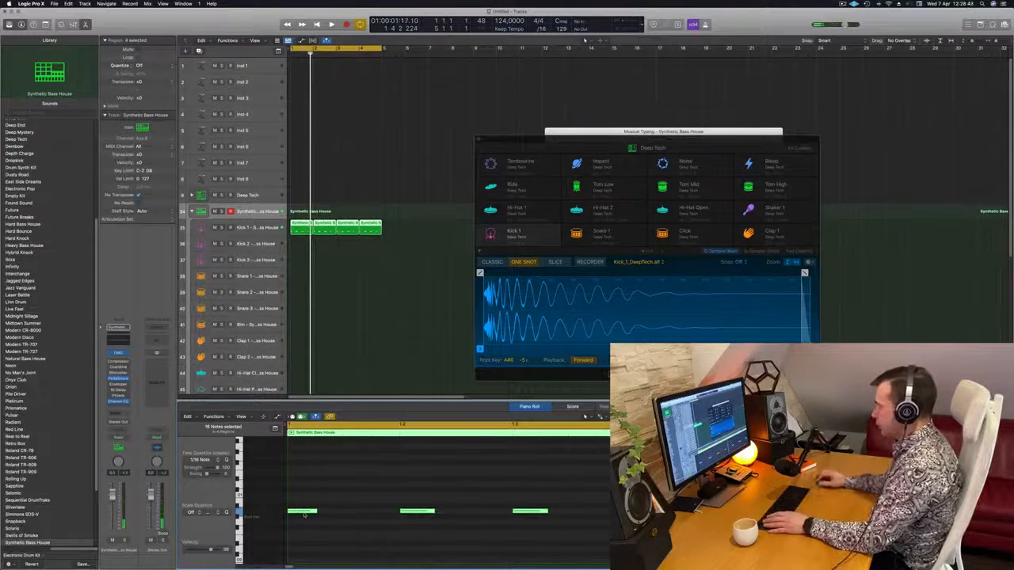
key(alt+Down)
key(alt+Down)
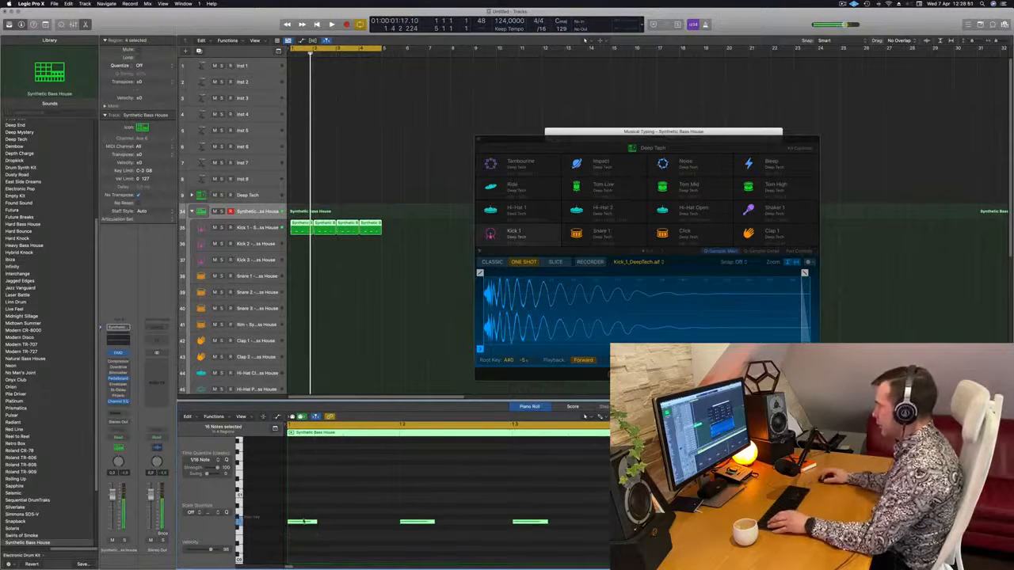
key(space)
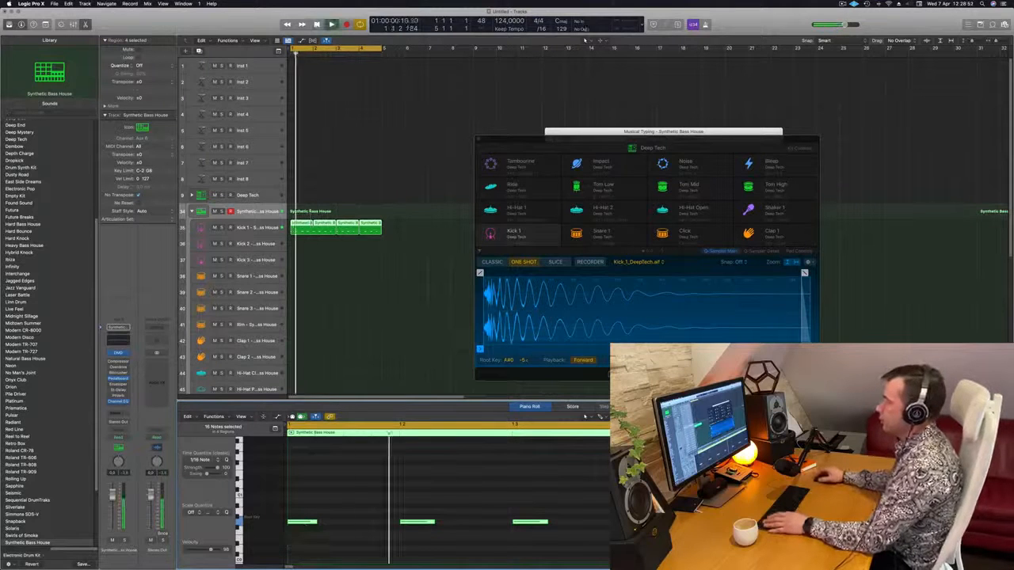
Move the Drum Machine Designer window away from the regions, clear the selection and replay the kick loop.
drag(499, 148, 658, 115)
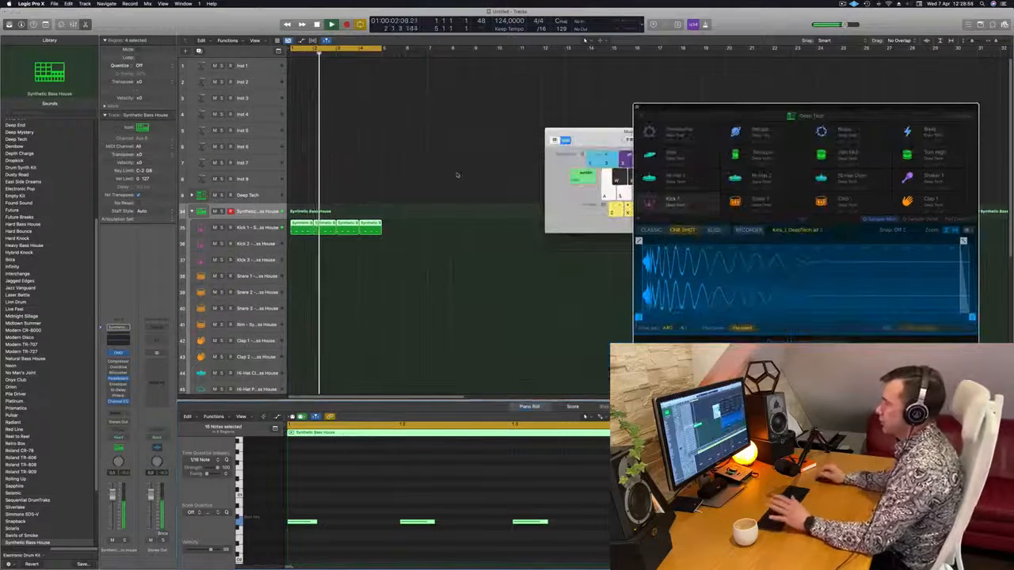
click(306, 266)
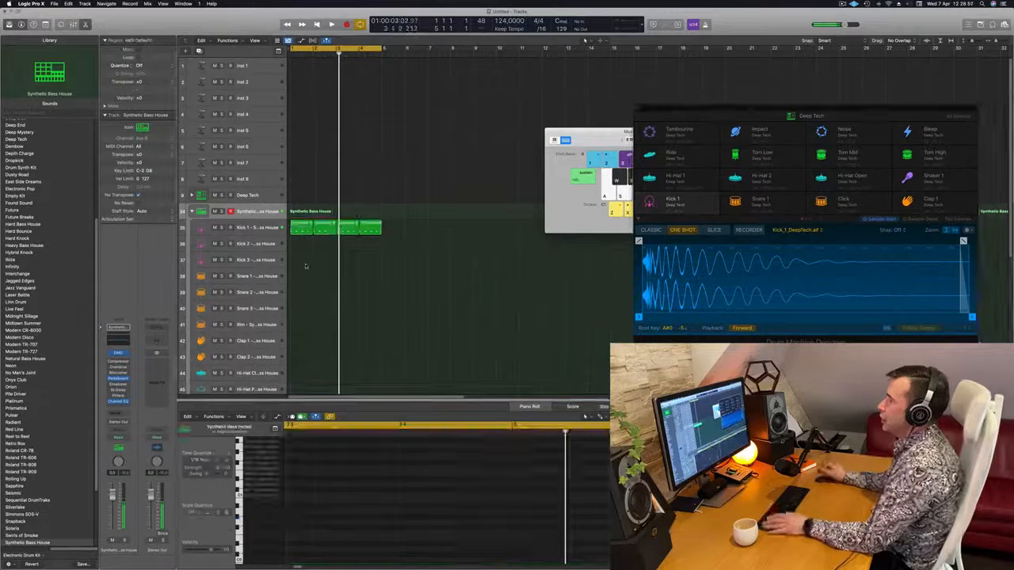
key(space)
key(space)
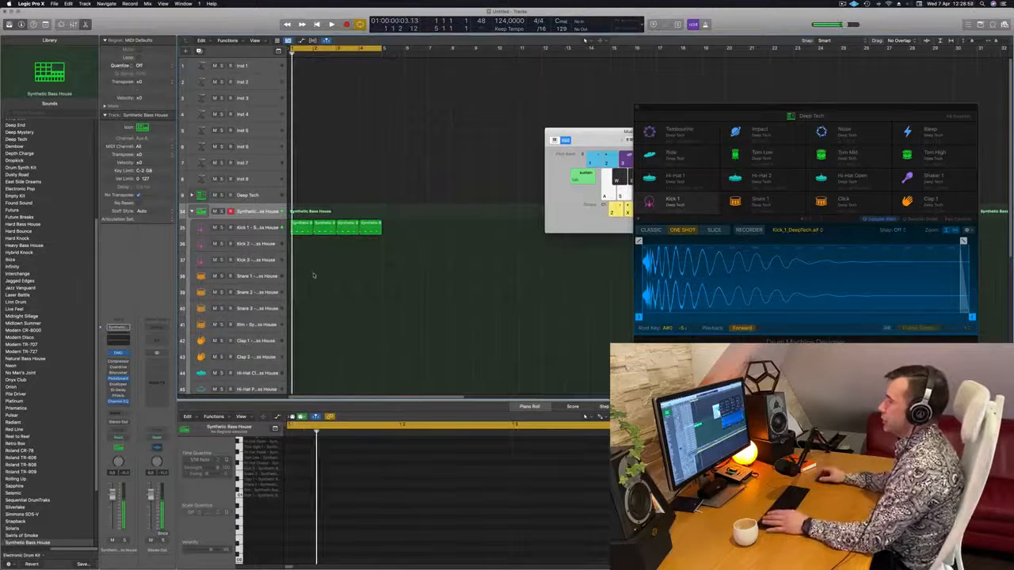
Copy the first Kick 1 region to the Snare 1 track and delete its notes on beats 1 and 3.
drag(306, 230, 306, 278)
drag(346, 502, 300, 541)
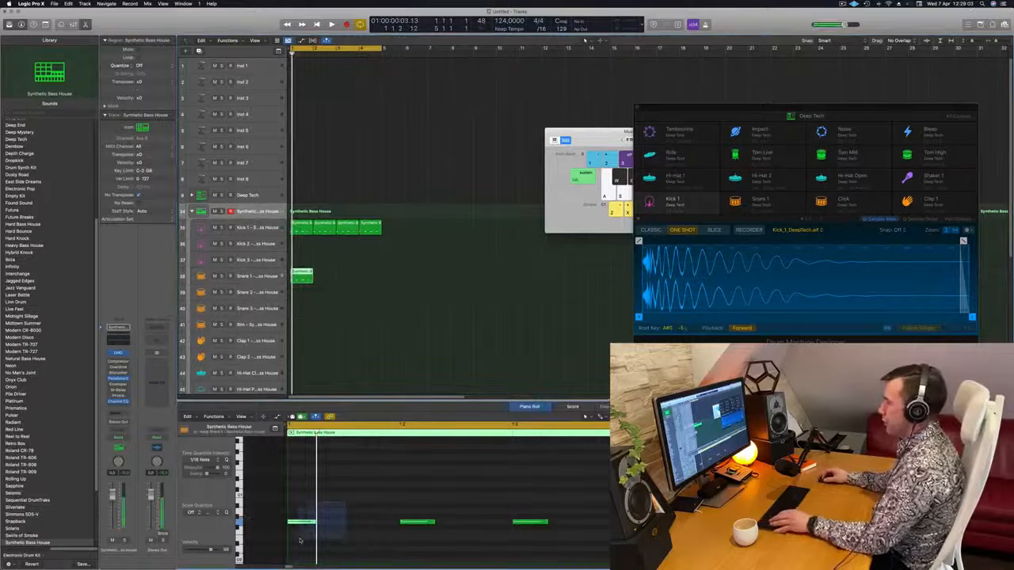
drag(497, 497, 549, 557)
key(BackSpace)
Transpose the two remaining snare notes upward and audition the new pitch.
drag(372, 492, 671, 563)
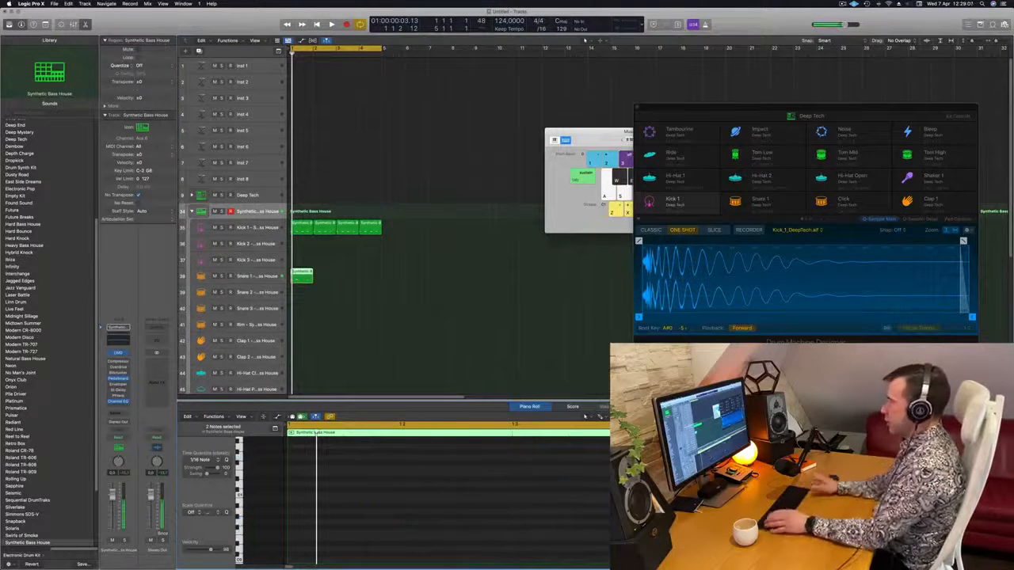
key(space)
scroll(438, 555, up, 5)
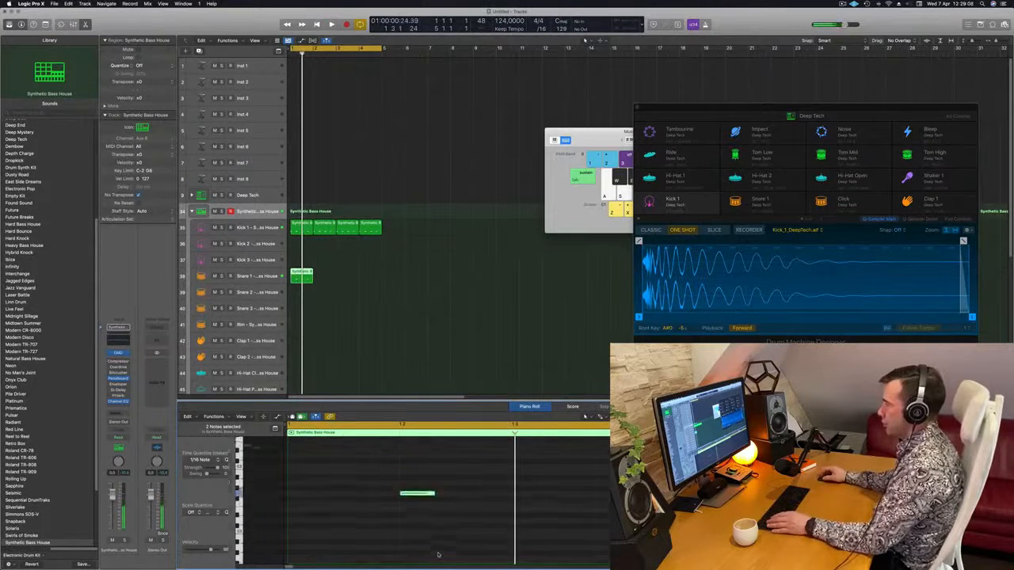
key(space)
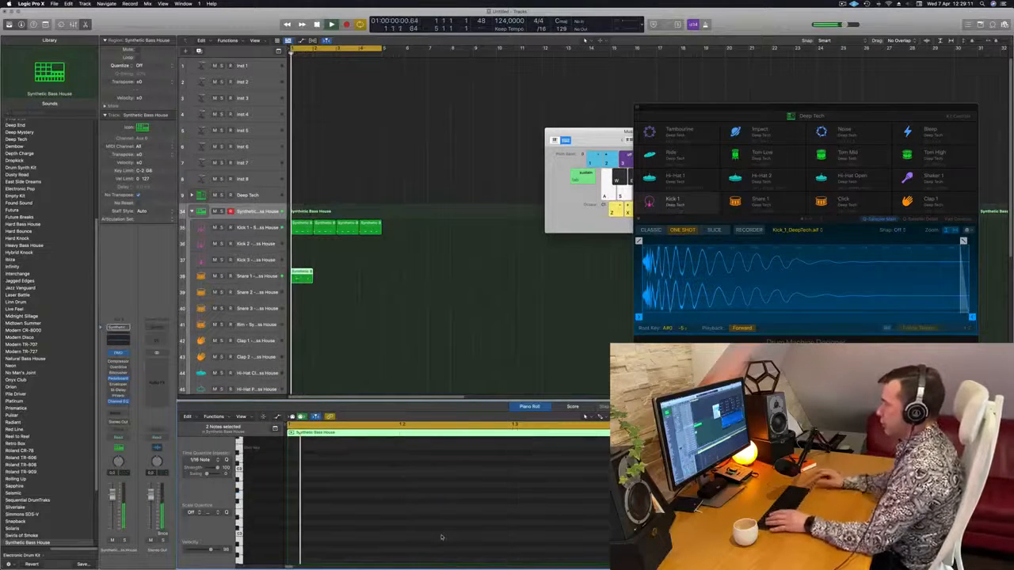
Select the Snare 1 track and lower its volume while listening to the loop.
click(248, 277)
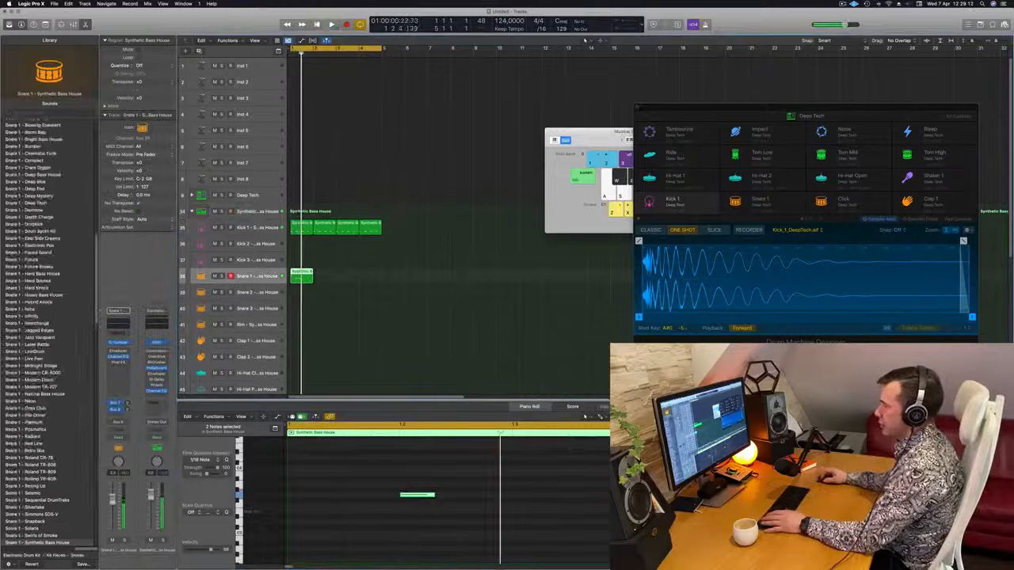
key(space)
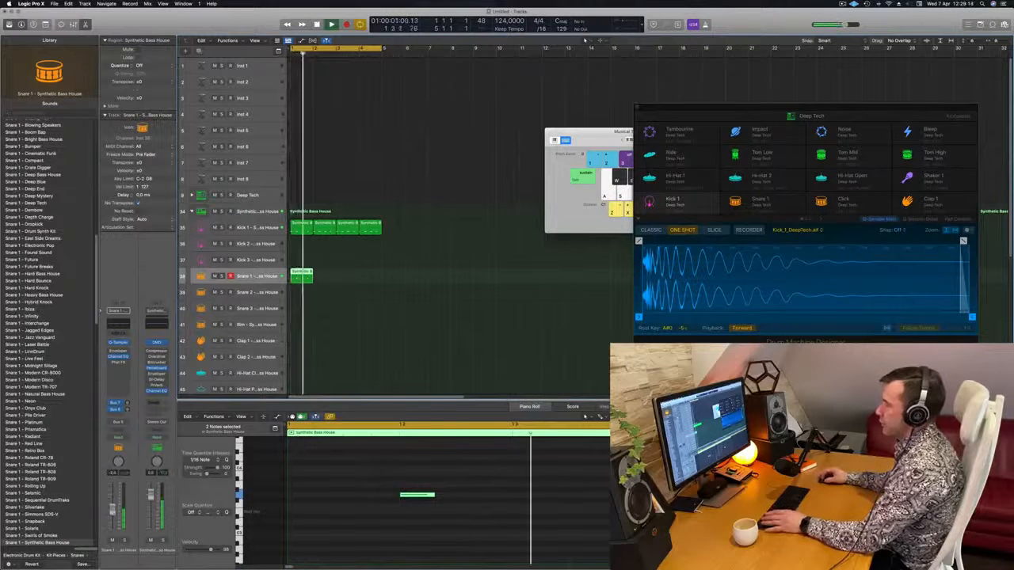
key(space)
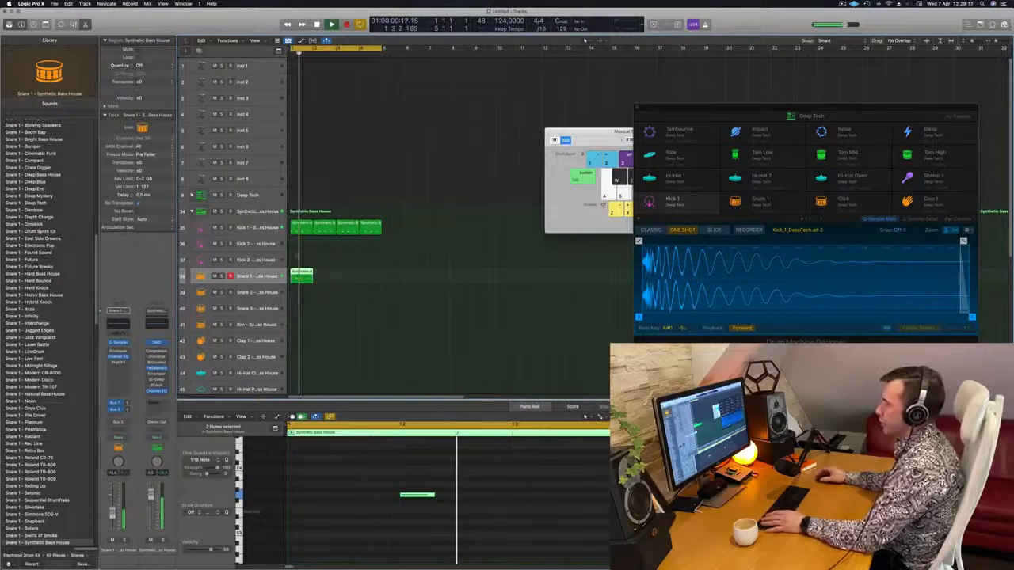
key(space)
Duplicate the Snare 1 region to fill all four bars of the cycle and play the beat.
drag(307, 280, 353, 282)
key(space)
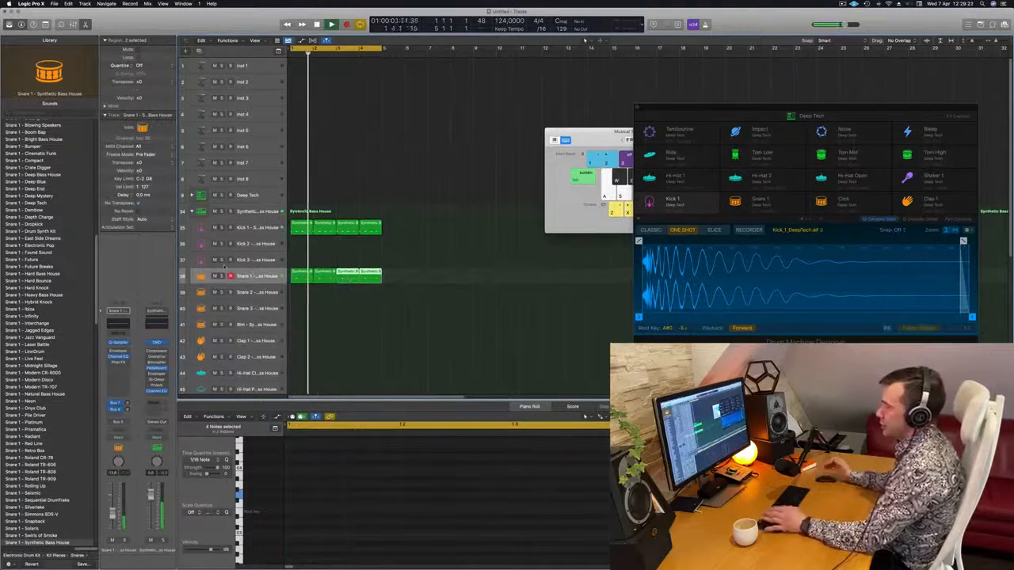
scroll(447, 251, down, 5)
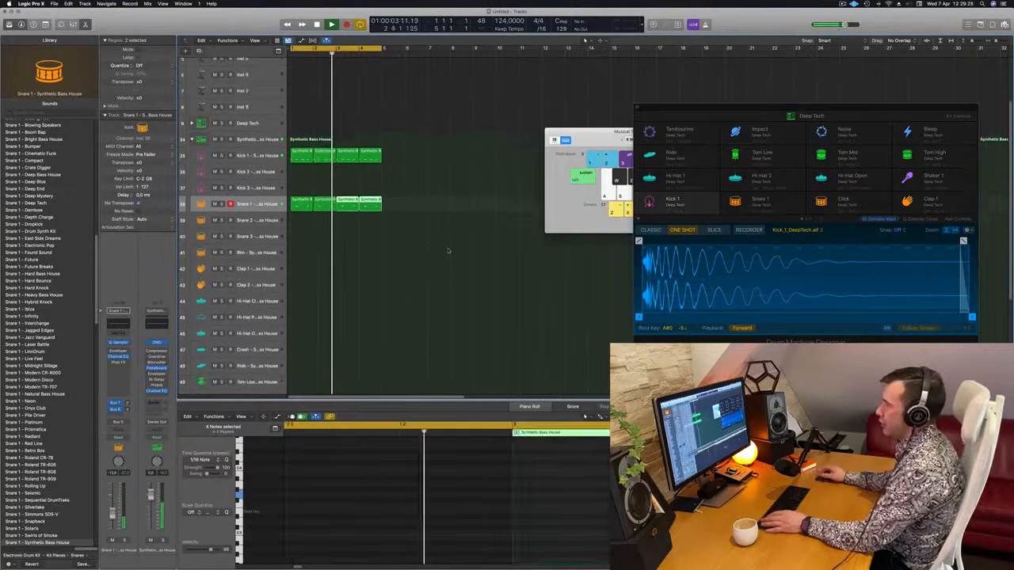
scroll(448, 252, down, 2)
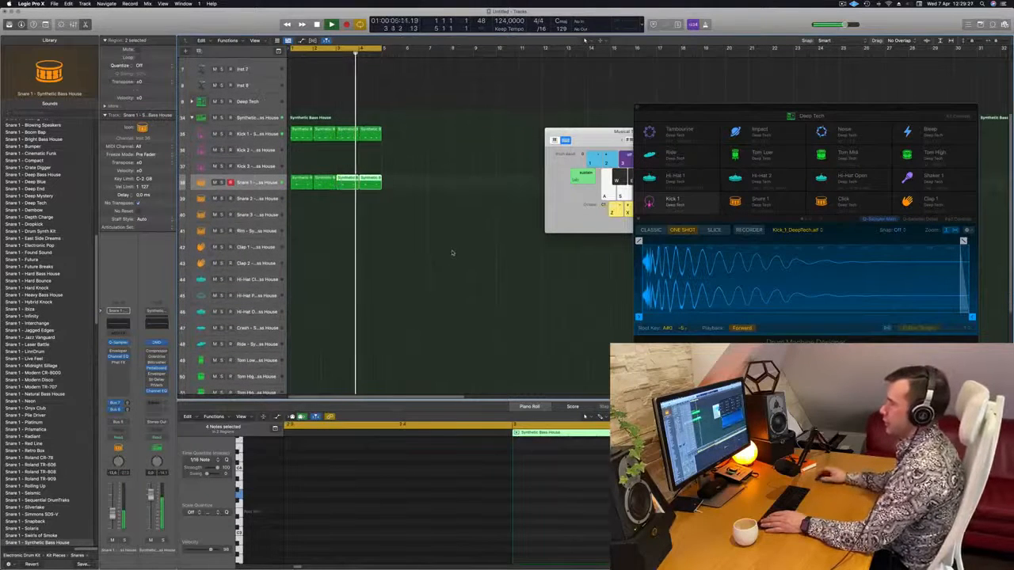
scroll(346, 255, down, 3)
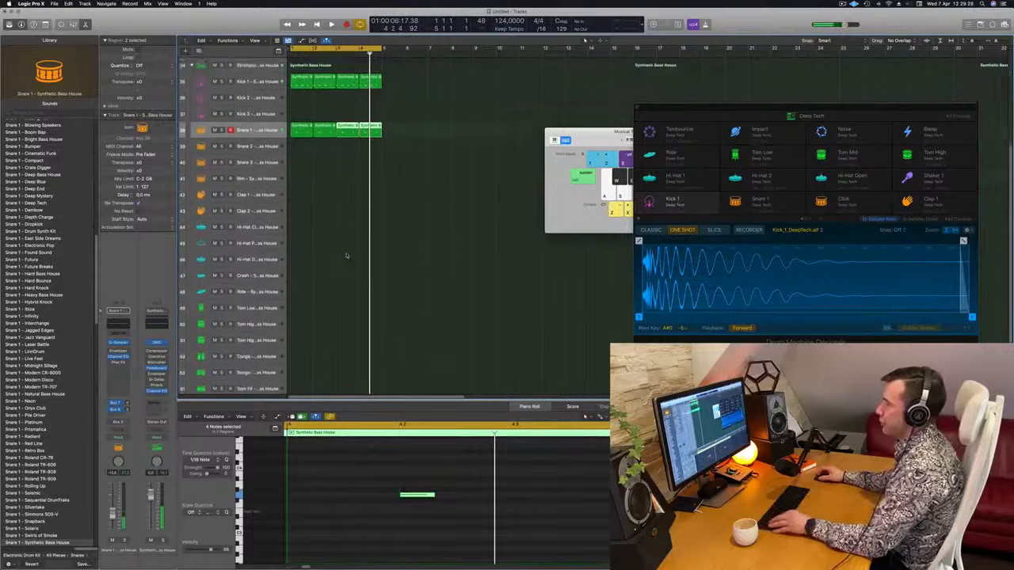
scroll(380, 230, up, 10)
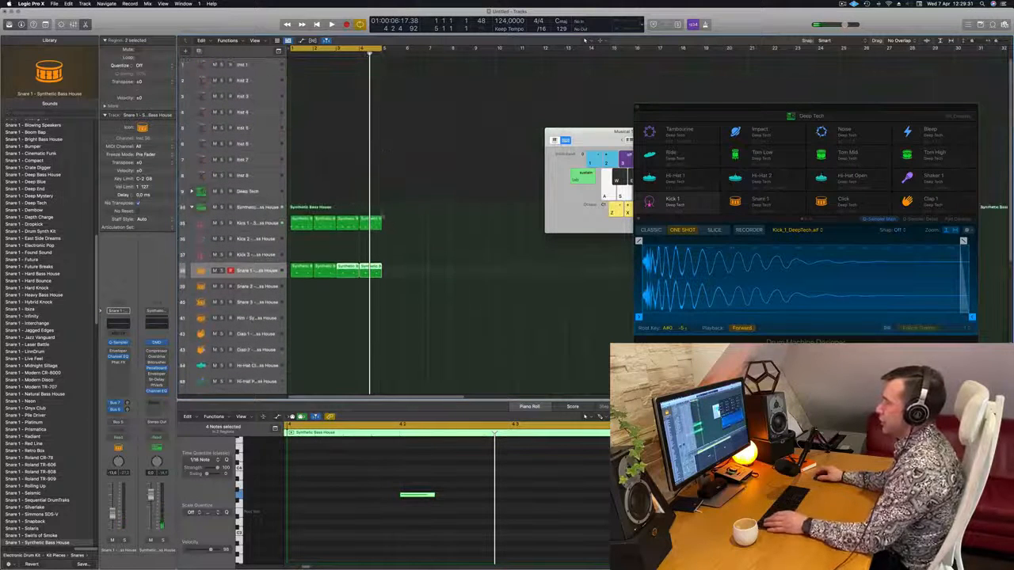
Expand the Deep Tech kit's subtracks and copy the first Kick 1 region onto its Hi-Hat Open track.
click(267, 191)
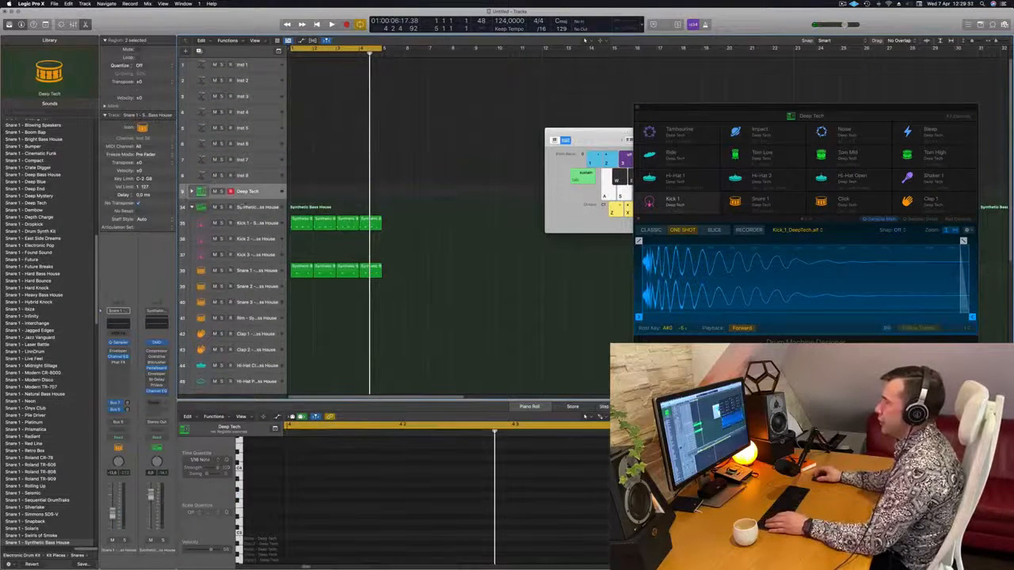
click(193, 191)
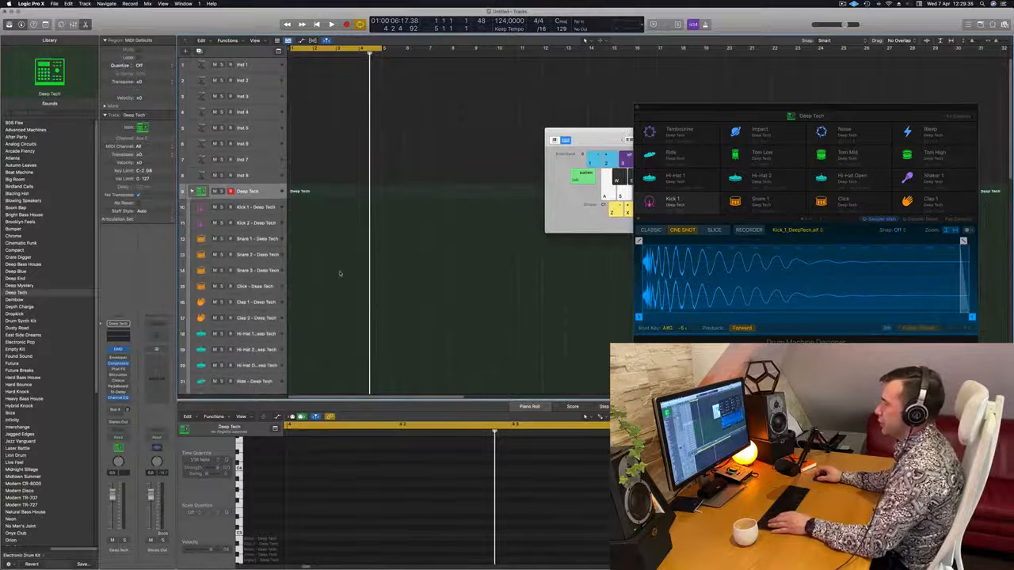
scroll(340, 273, down, 10)
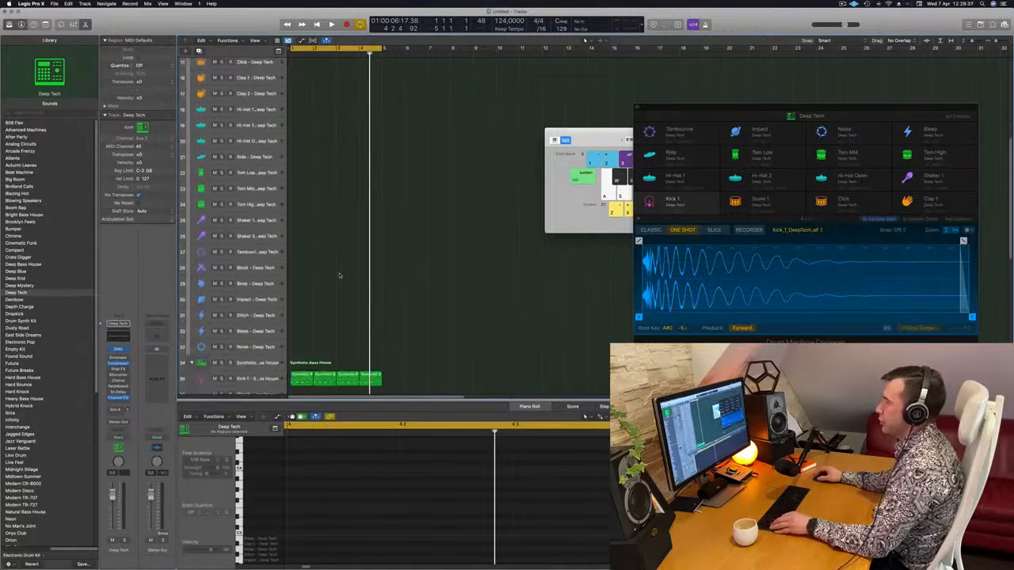
click(302, 377)
drag(308, 315, 298, 147)
Transpose the four notes in the Hi-Hat Open region upward and play them back.
click(305, 482)
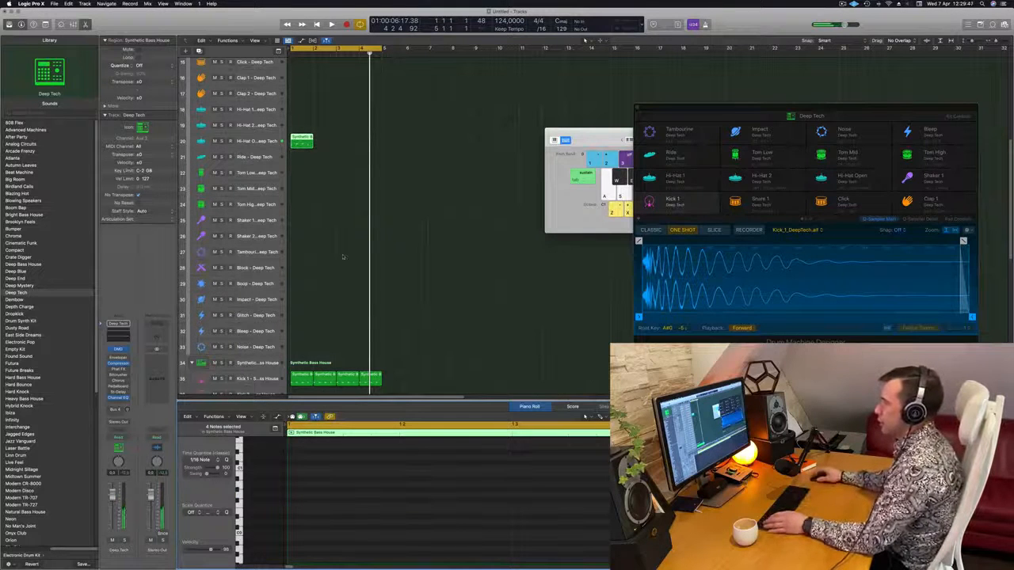
scroll(343, 257, up, 8)
scroll(358, 495, up, 3)
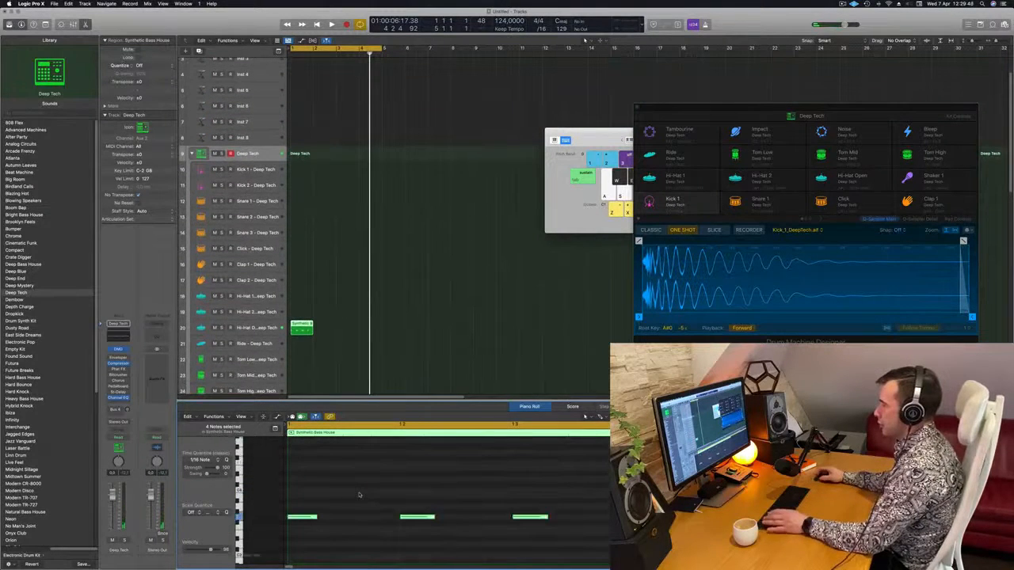
key(space)
key(space)
Shift the four open hi-hat notes forward by half a beat onto the off-beats and play them.
drag(315, 492, 761, 565)
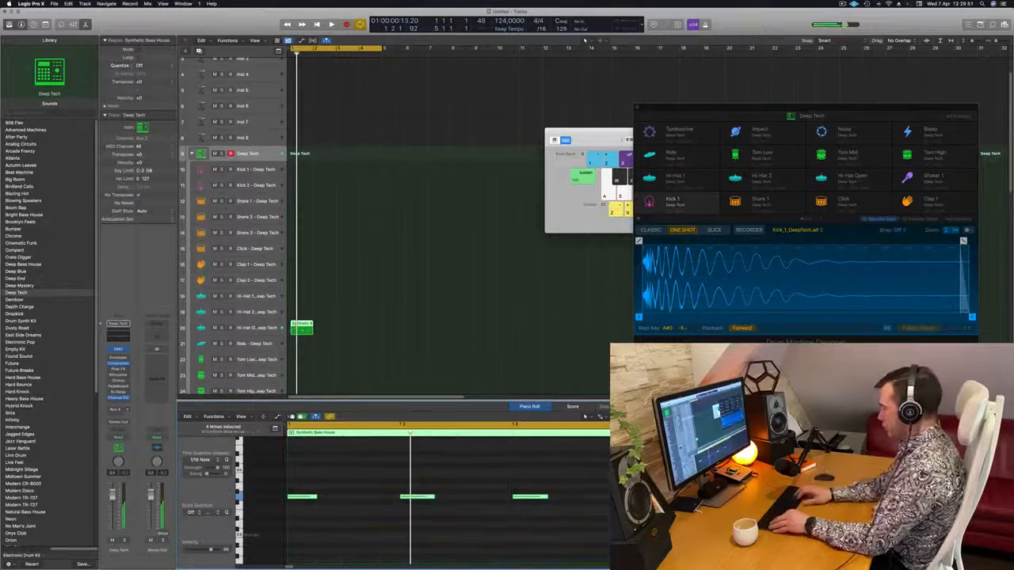
key(space)
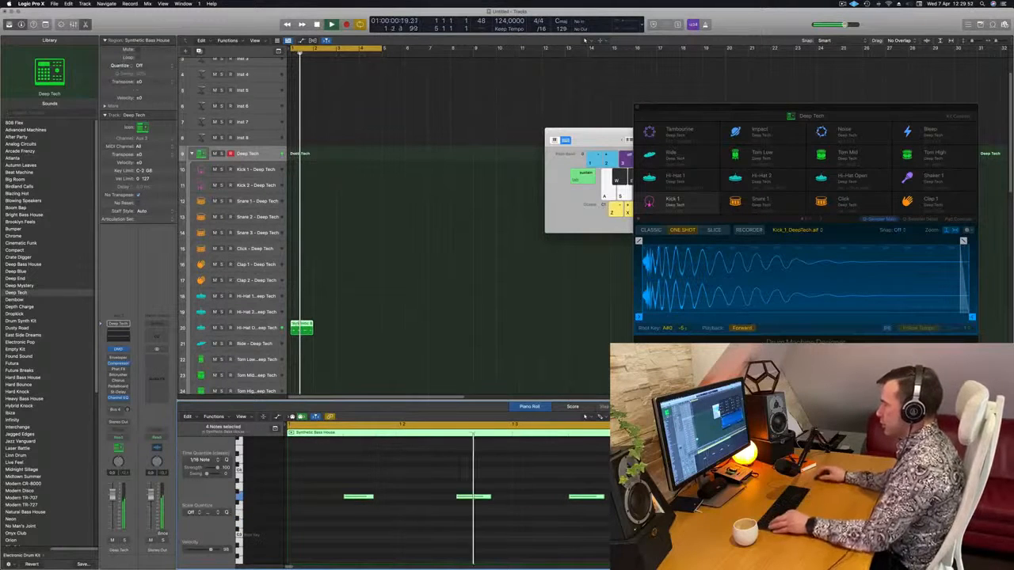
Duplicate the Hi-Hat Open region to fill all four bars, select its track and play the loop.
scroll(554, 511, down, 3)
scroll(554, 511, down, 3)
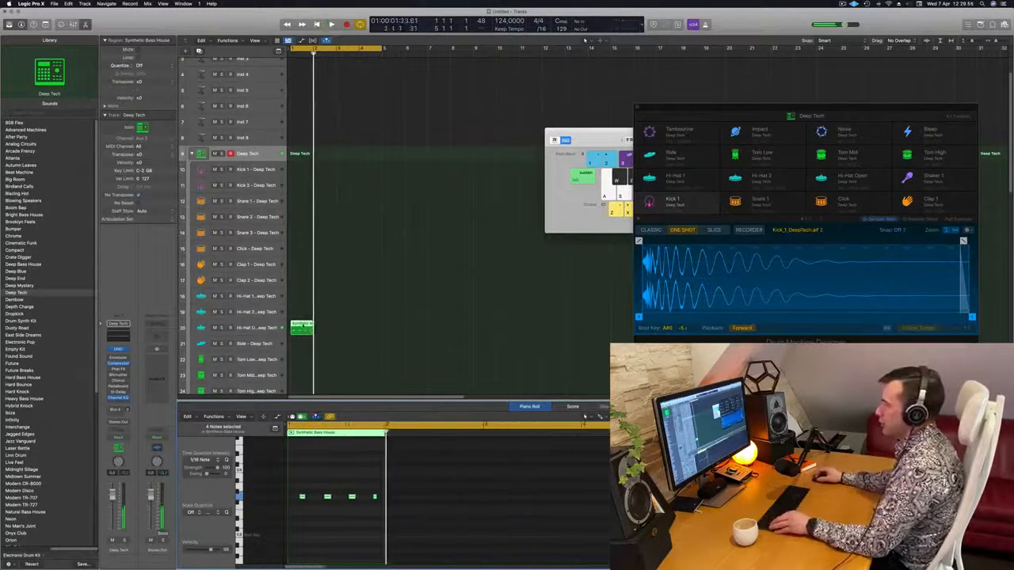
drag(301, 326, 349, 336)
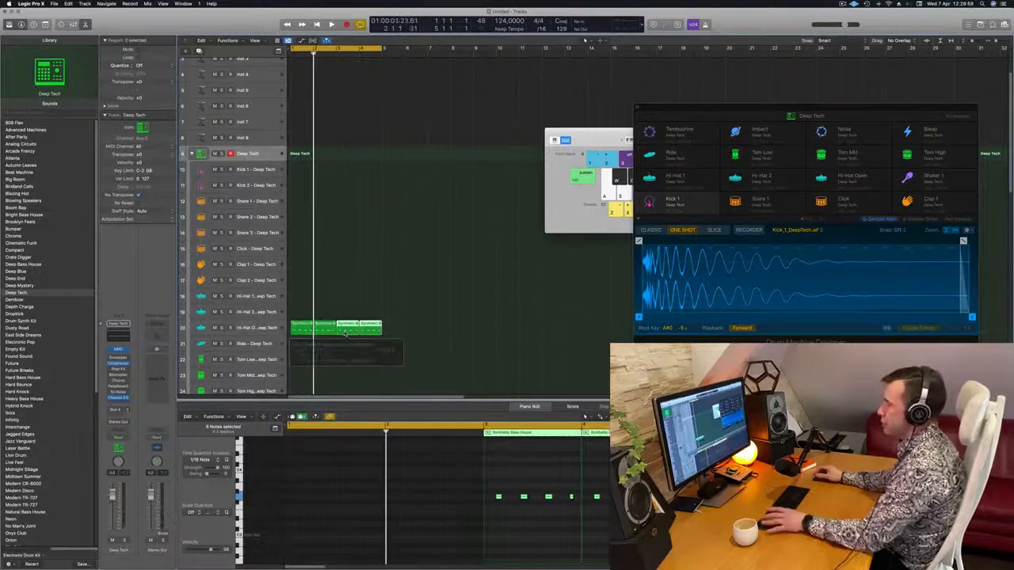
click(255, 328)
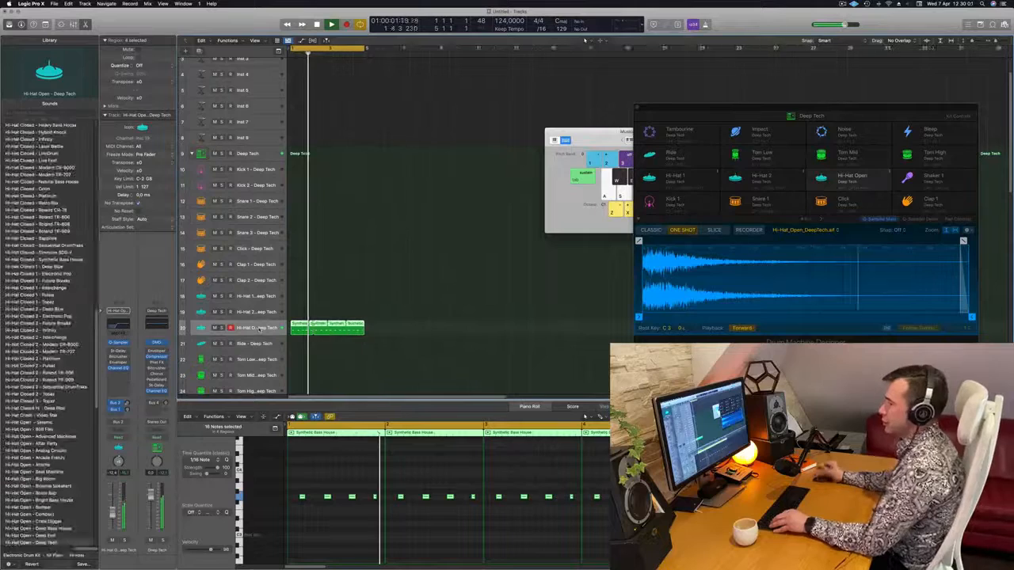
key(space)
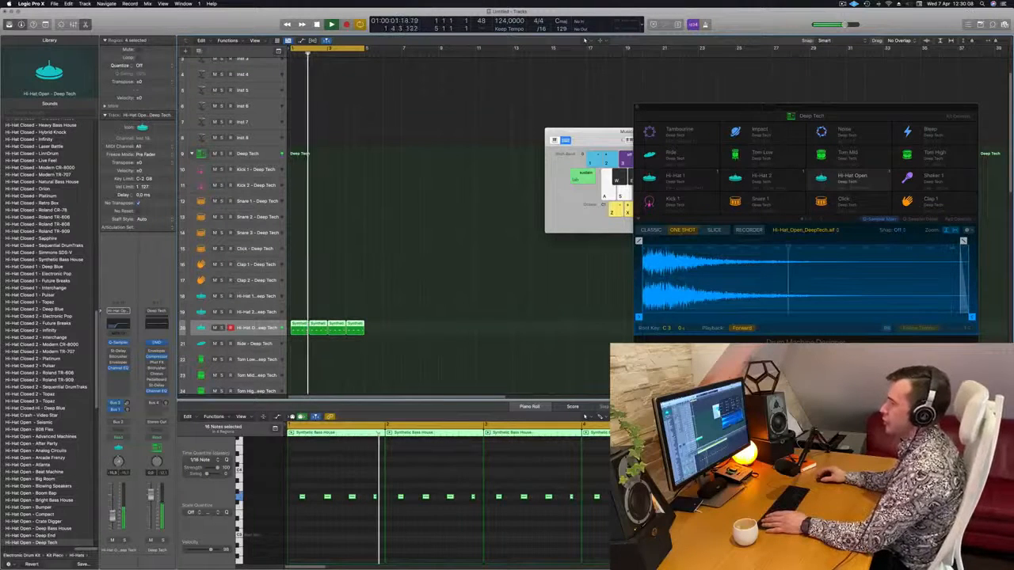
Stop playback and copy the first Hi-Hat Open region onto the Deep Tech kit's Tom High track.
scroll(369, 349, down, 5)
click(419, 230)
scroll(421, 227, down, 2)
scroll(417, 228, down, 3)
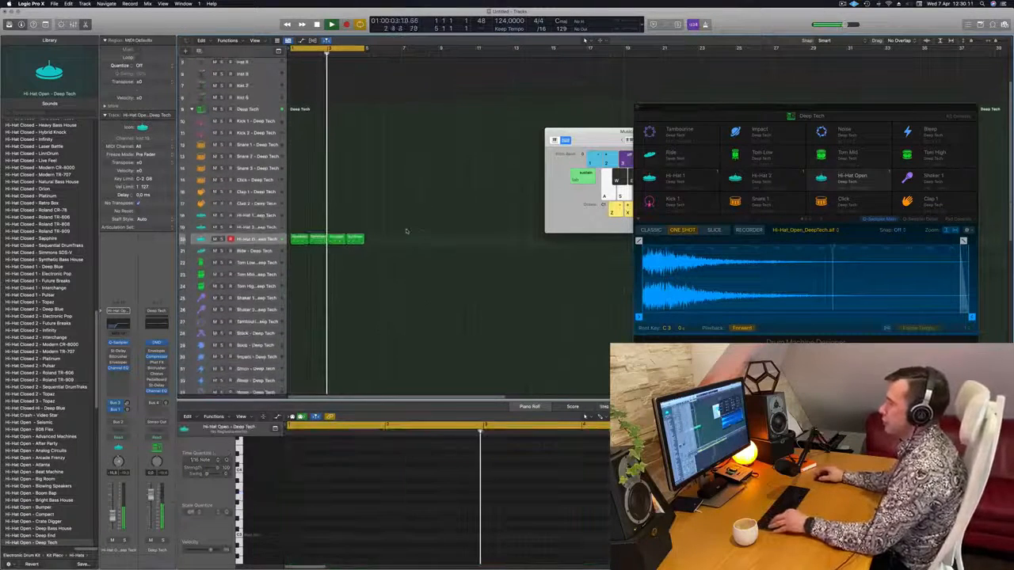
scroll(399, 271, down, 4)
key(space)
drag(301, 156, 300, 200)
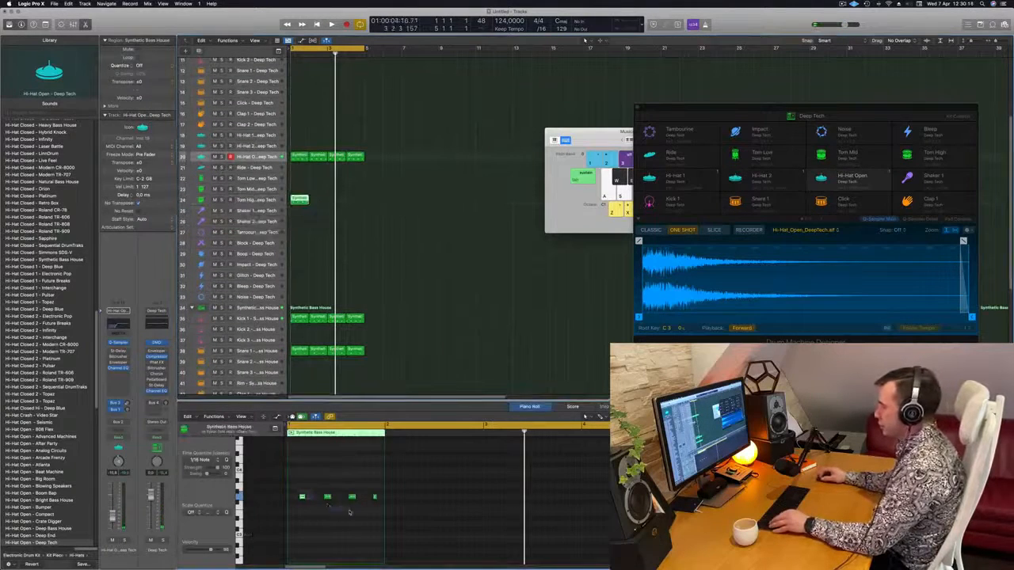
Reduce the Tom High region to its last off-beat note and duplicate the region to fill all four bars.
drag(349, 468, 409, 530)
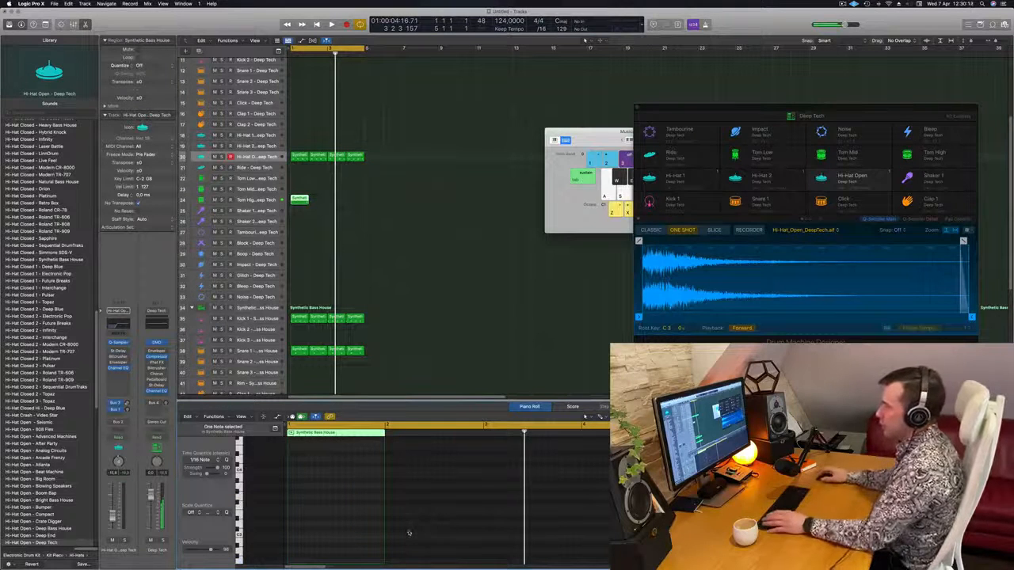
key(space)
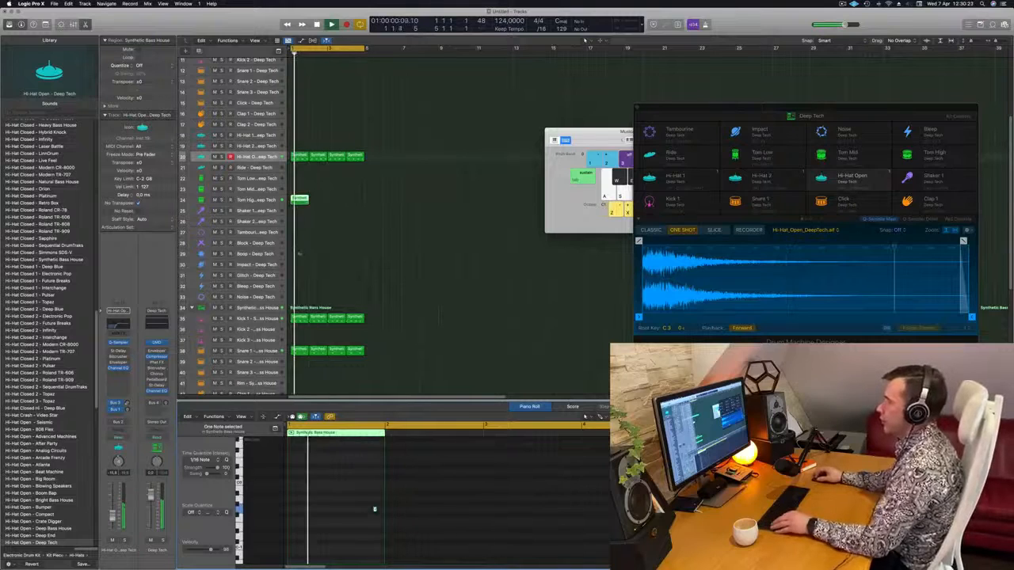
drag(301, 202, 333, 202)
shift+click(298, 202)
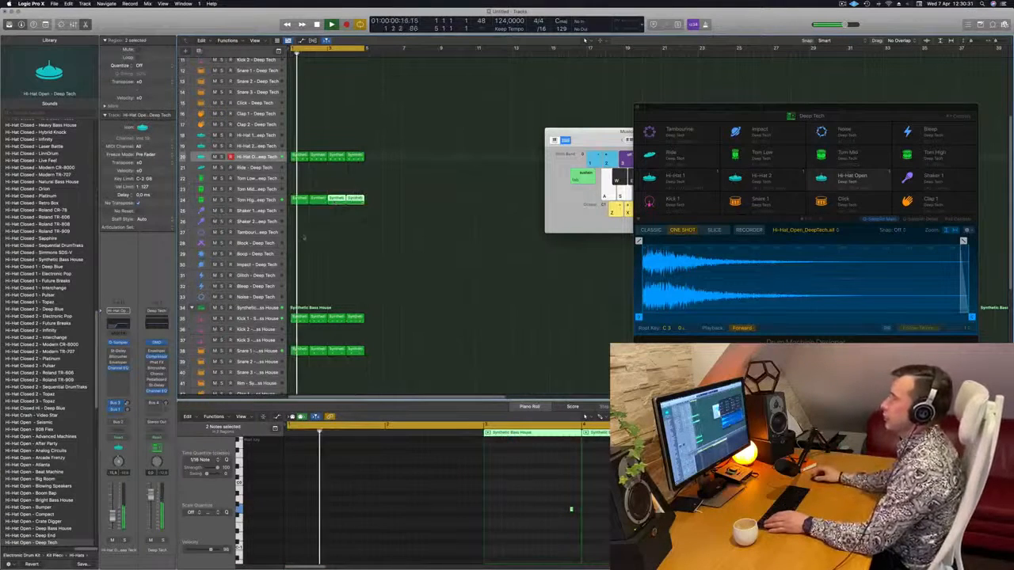
Copy the first Hi-Hat Open region onto the Tom Low track and reduce it to a single note at the bar's start.
click(297, 169)
click(301, 156)
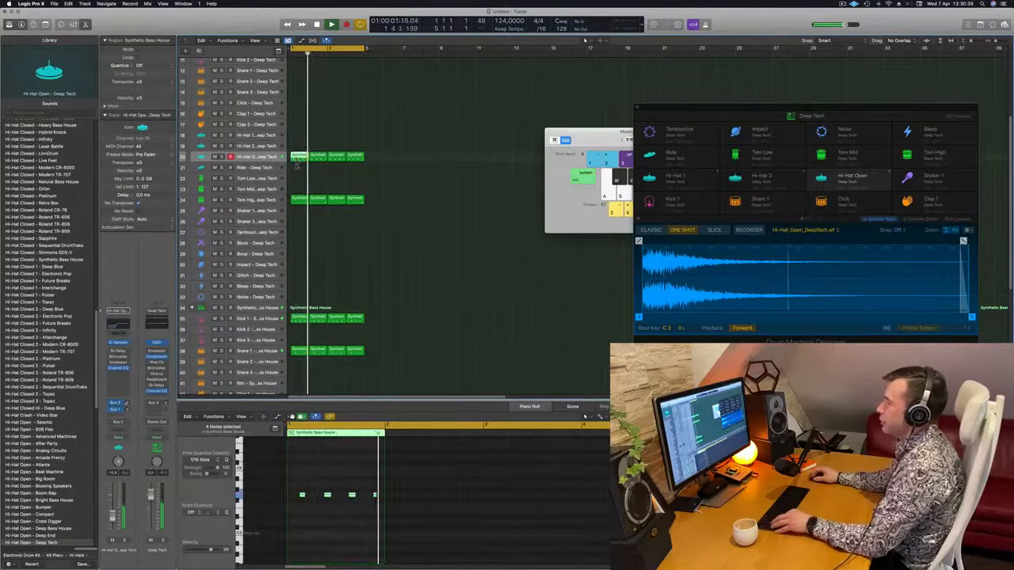
drag(298, 158, 299, 179)
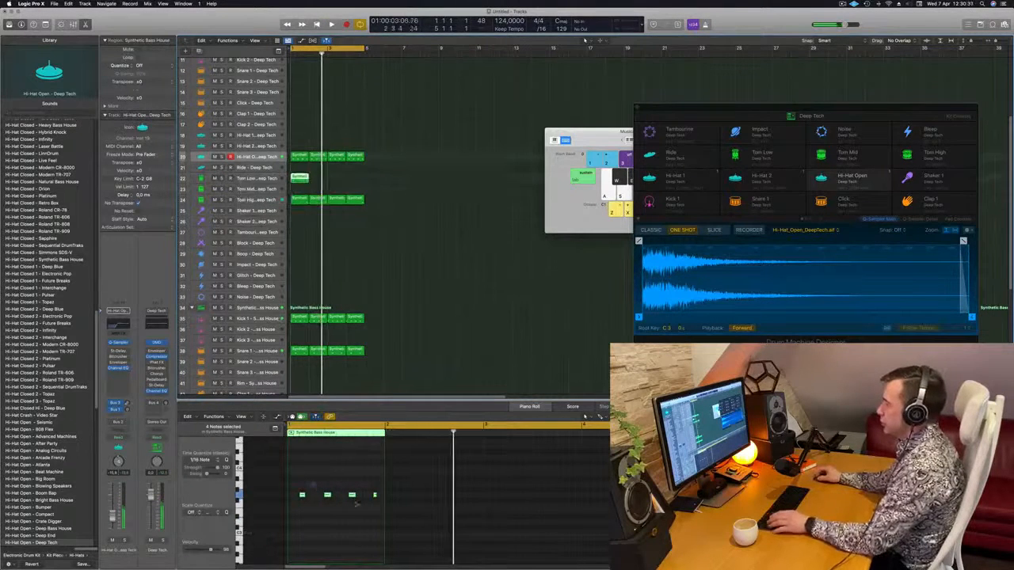
drag(296, 512, 296, 511)
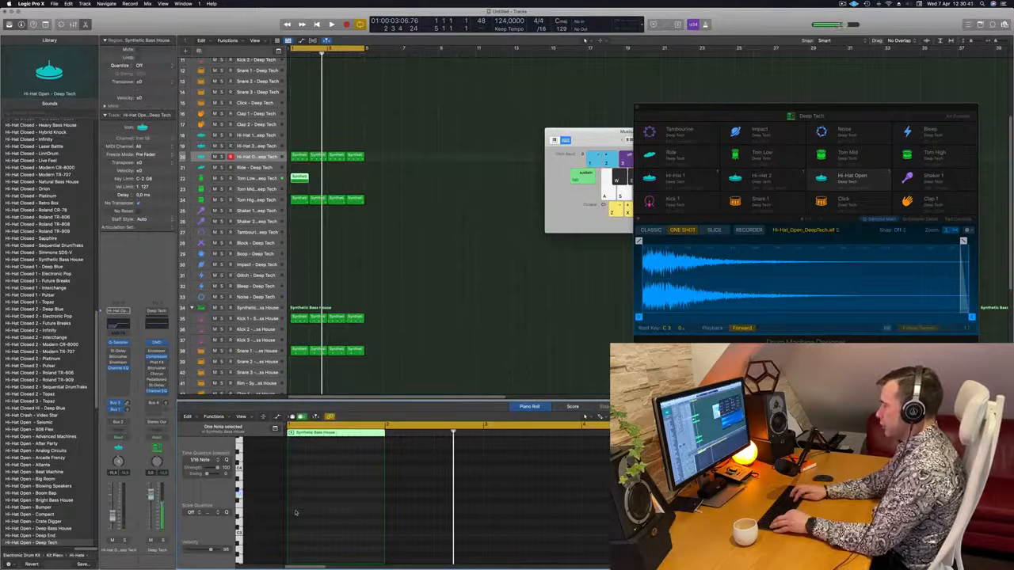
key(space)
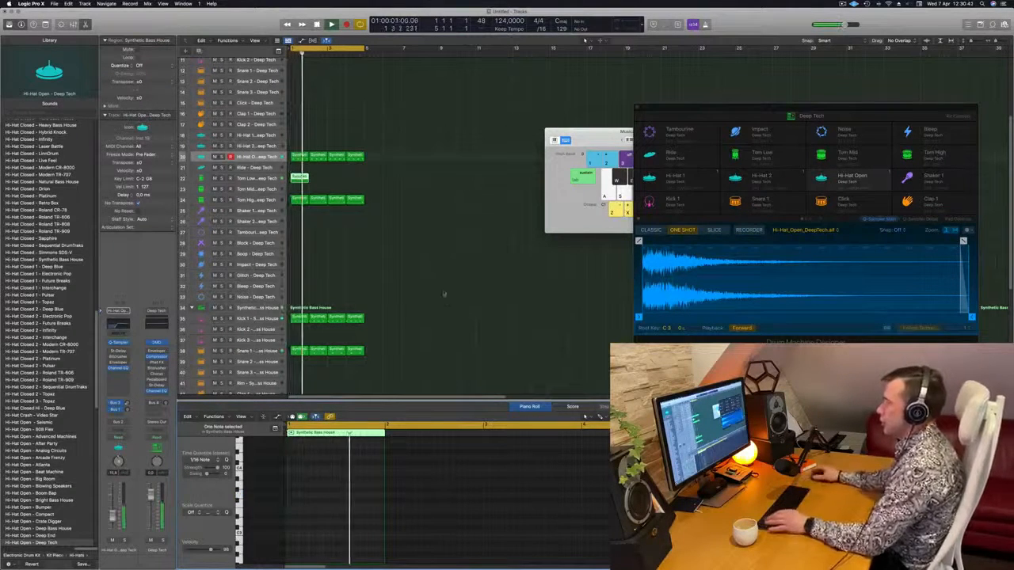
key(space)
Duplicate the Tom Low region to fill all four bars and play the loop.
drag(299, 178, 318, 182)
mouse_move(335, 183)
mouse_down()
mouse_move(301, 179)
mouse_move(339, 183)
mouse_up()
key(space)
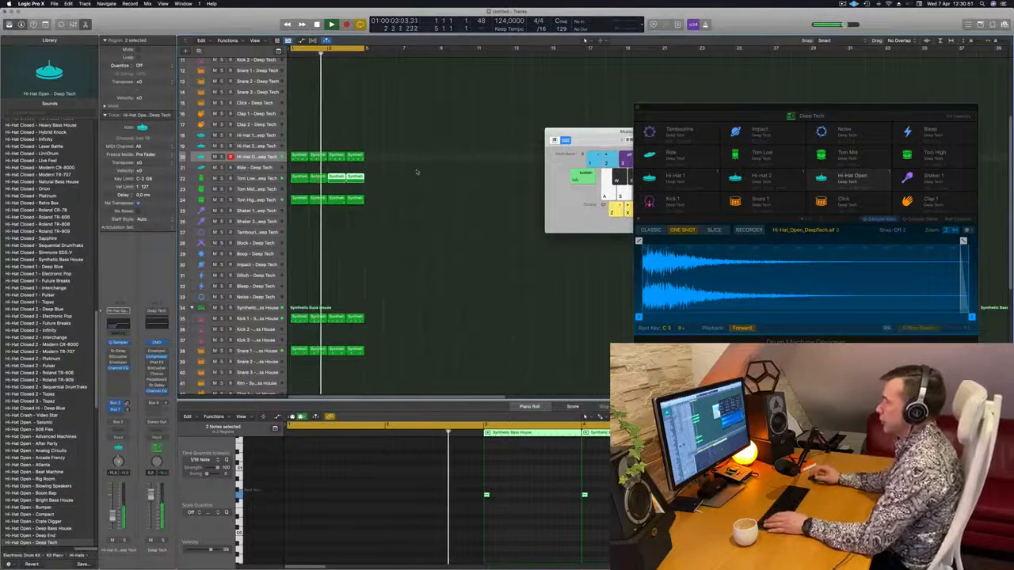
click(403, 211)
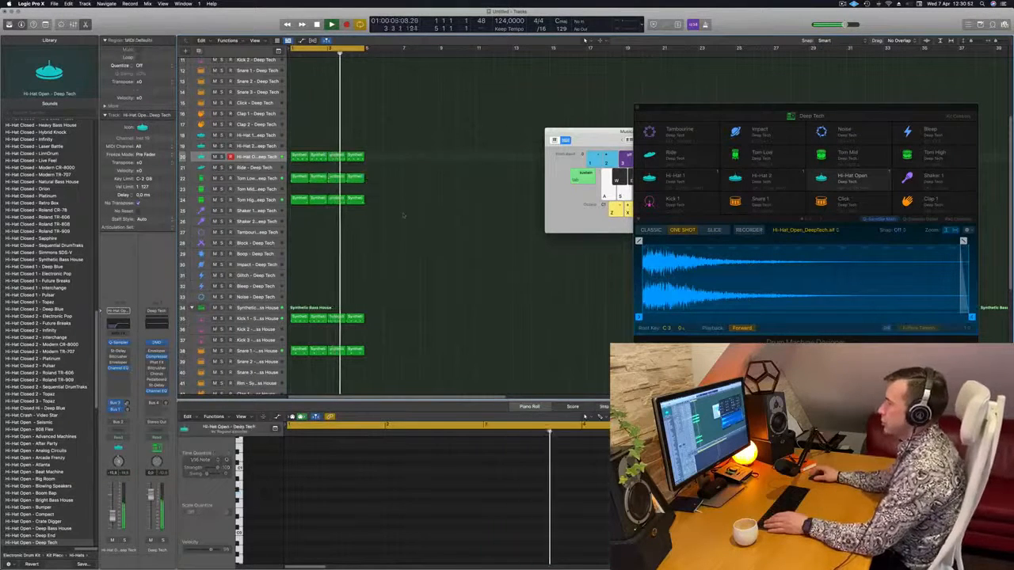
Copy the first Tom Low region onto the Tom Mid track, place its note in beat 2 with a copy in beat 3, and play it.
drag(295, 180, 297, 191)
drag(322, 486, 267, 509)
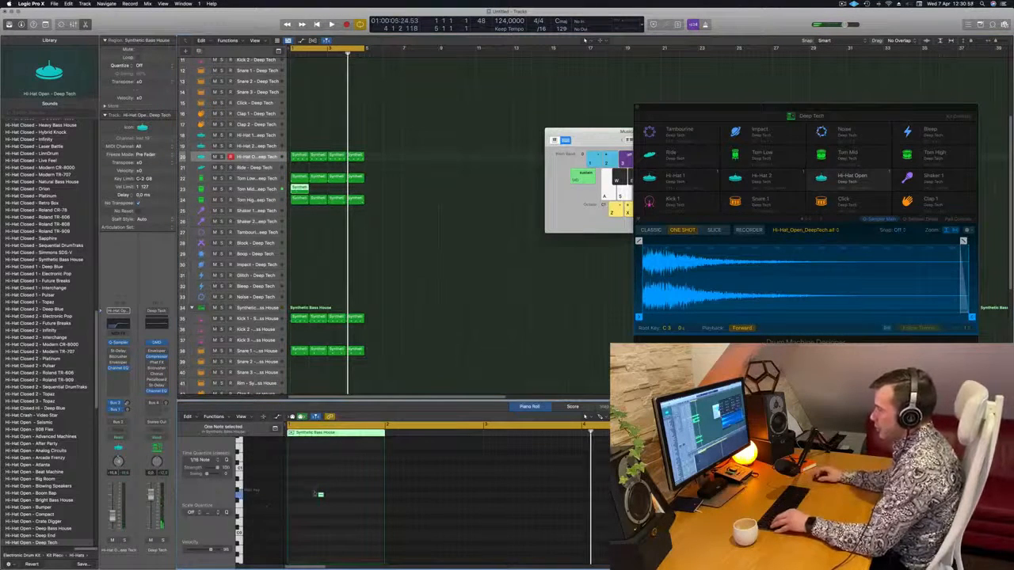
drag(320, 496, 357, 499)
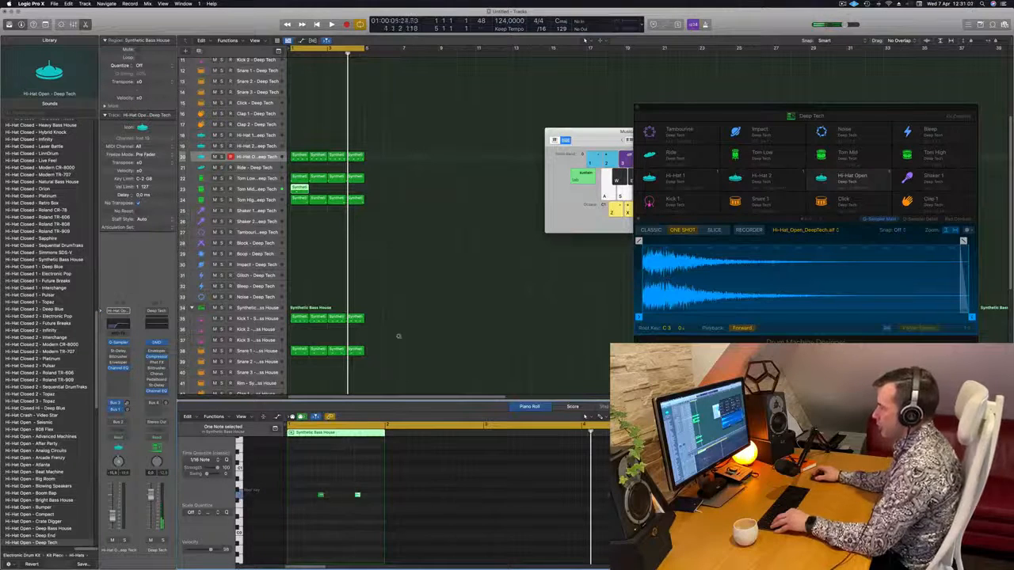
key(space)
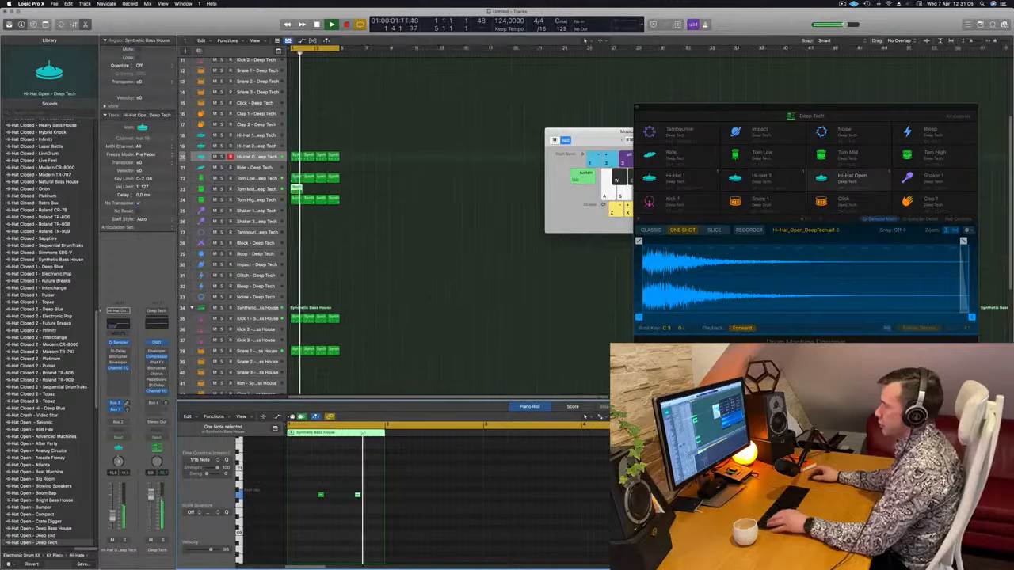
key(space)
key(space)
Select the Tom Mid track and duplicate its region to fill all four bars.
click(256, 189)
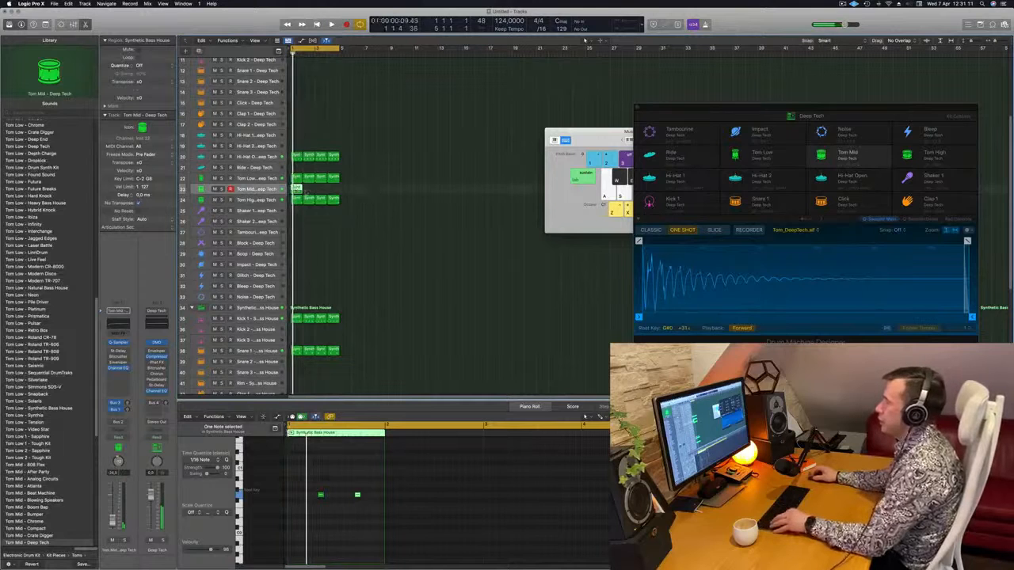
drag(318, 195, 318, 193)
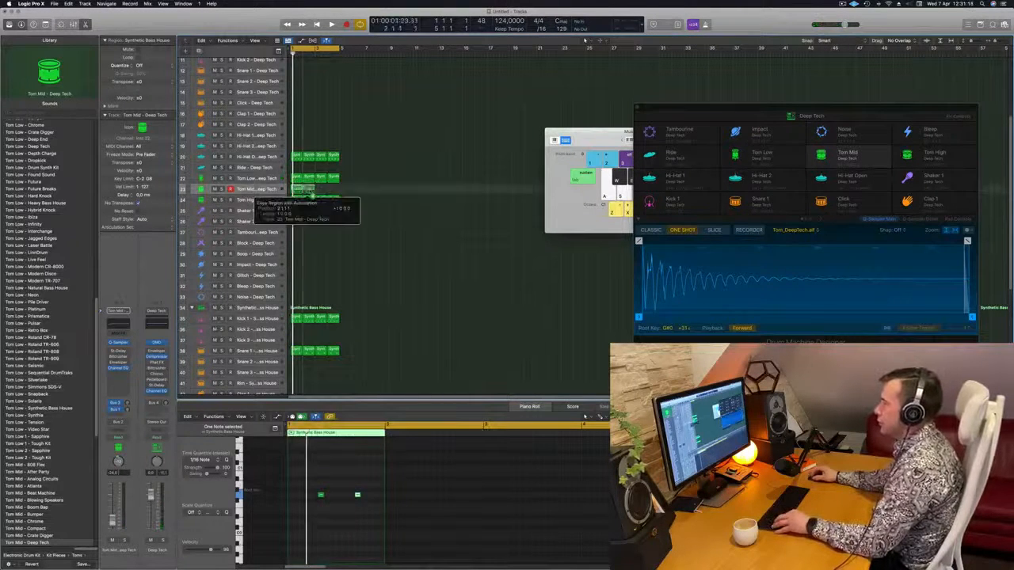
drag(303, 189, 320, 192)
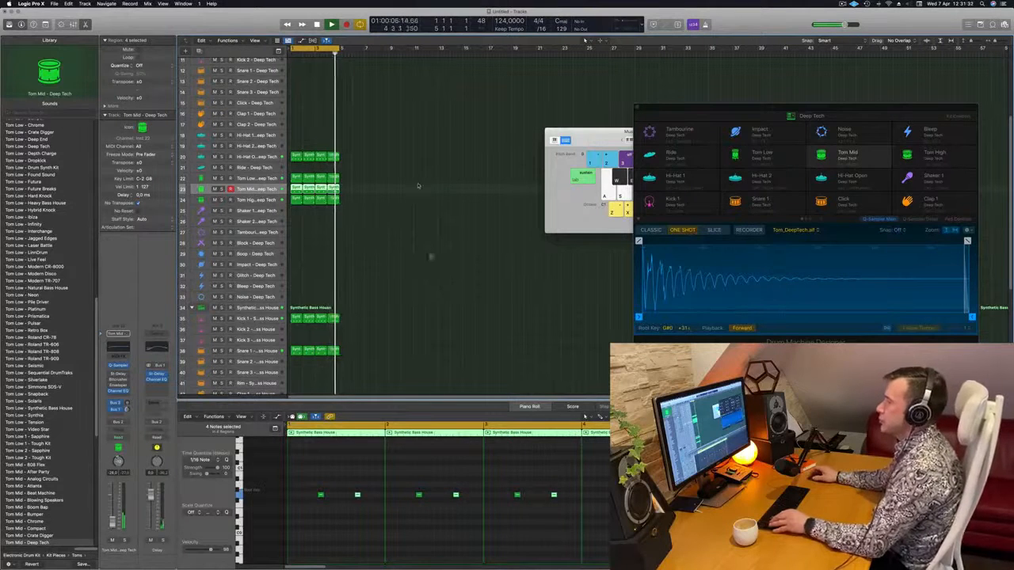
Copy the first Hi-Hat Open region onto the Block track, play it back and select that track.
click(296, 156)
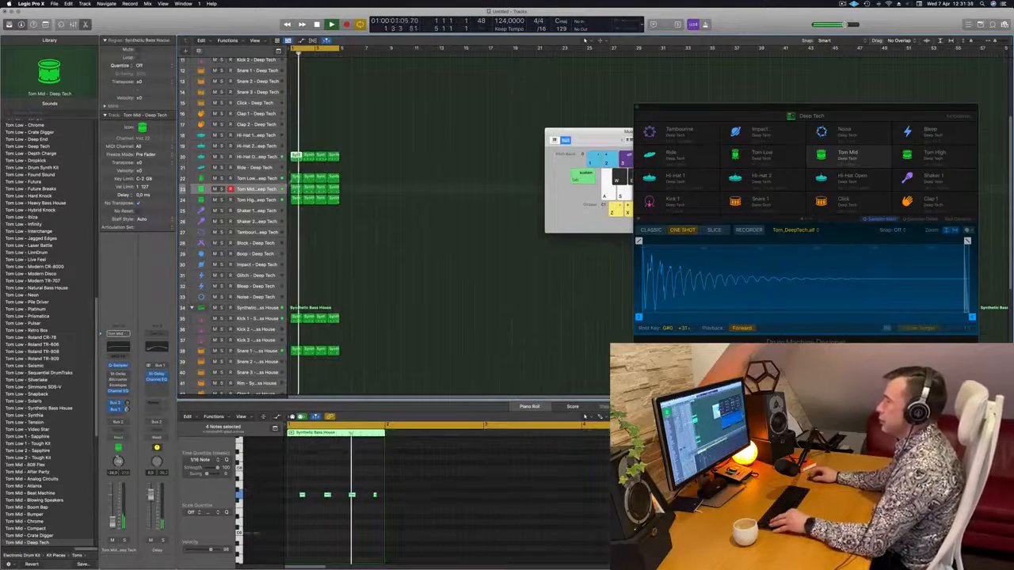
drag(296, 157, 297, 243)
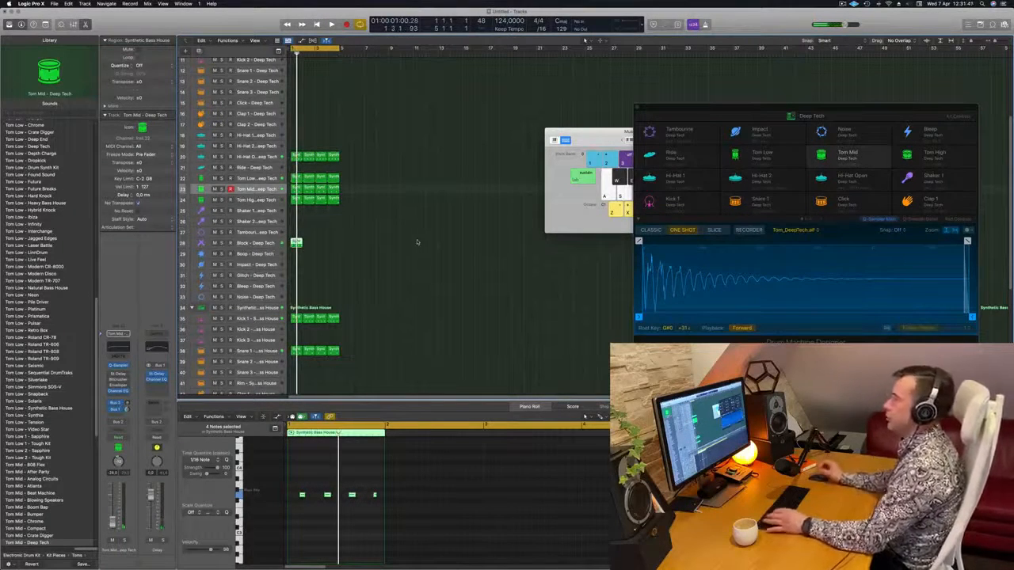
click(388, 253)
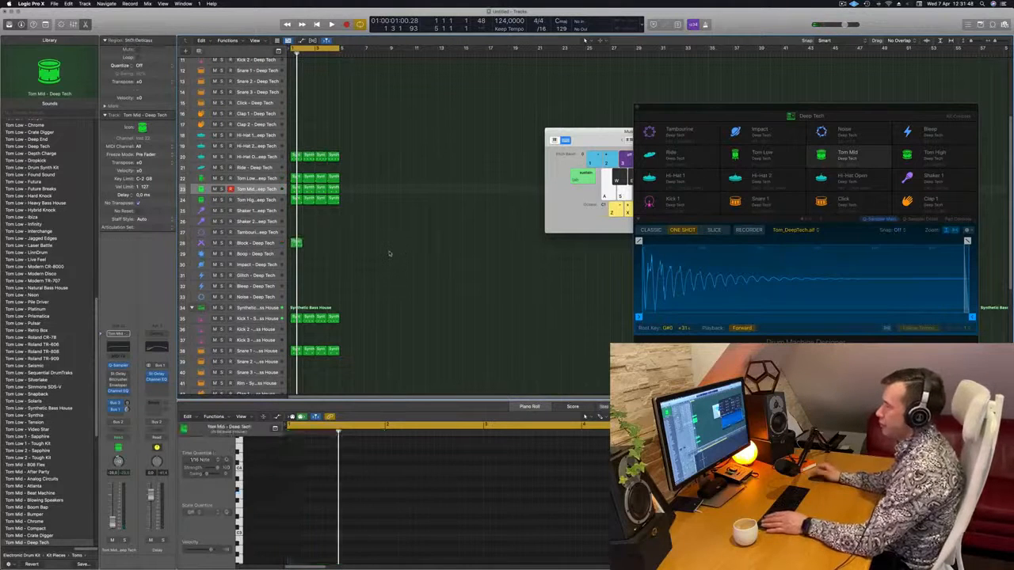
key(space)
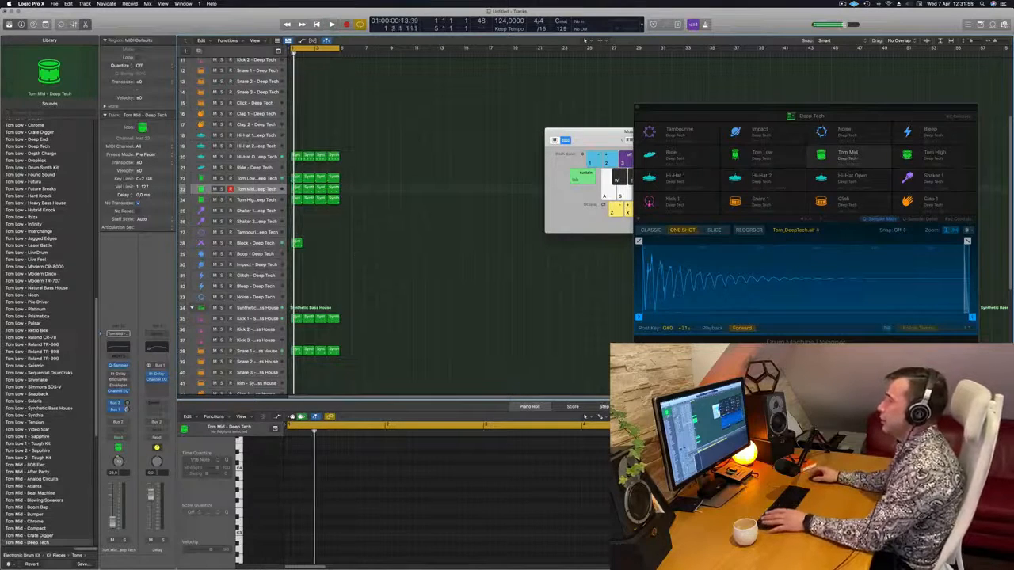
click(257, 245)
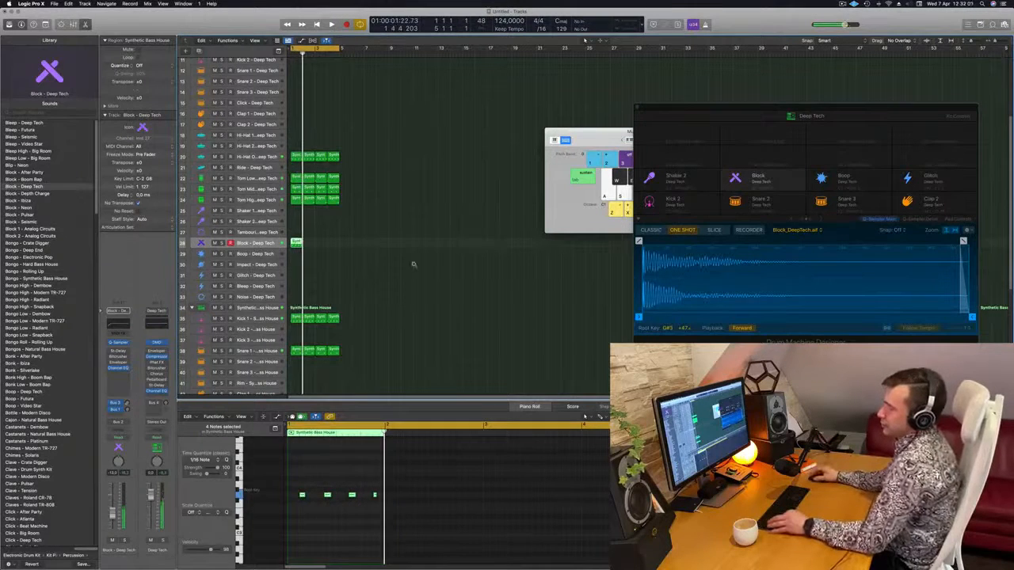
Rearrange the Block region's notes into a syncopated six-note pattern across the bar and play it.
scroll(413, 263, up, 5)
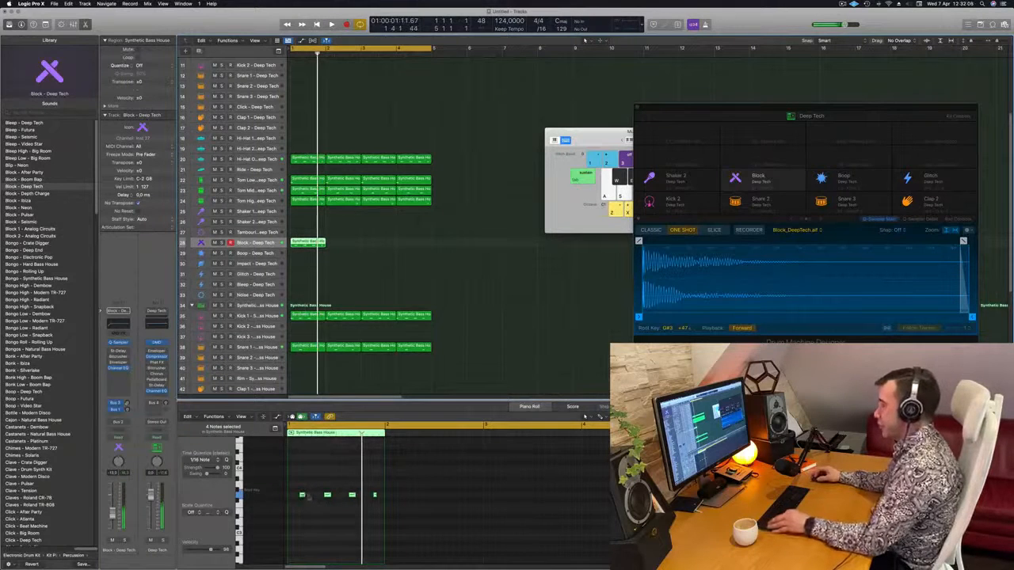
scroll(299, 487, left, 5)
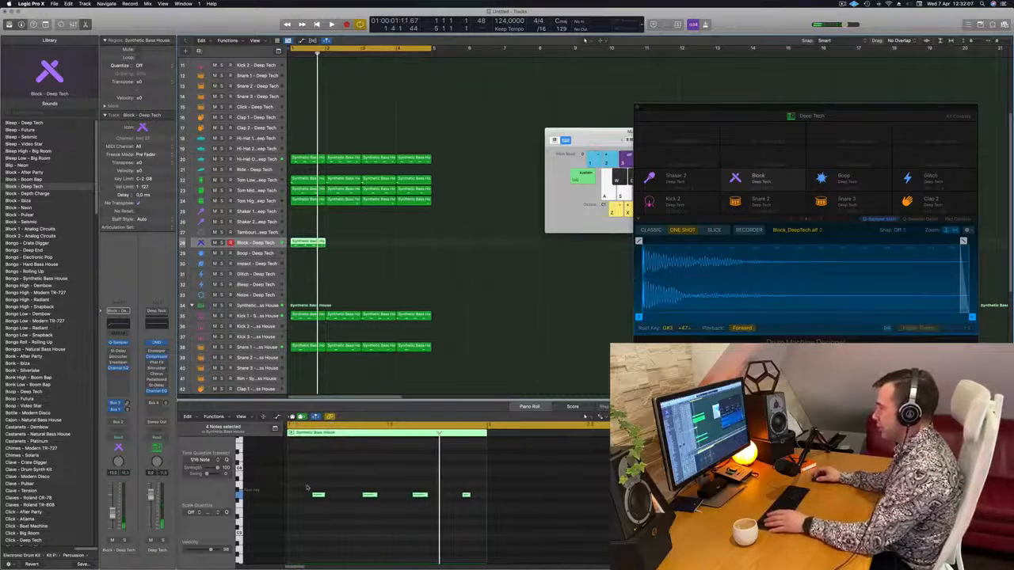
click(319, 496)
key(space)
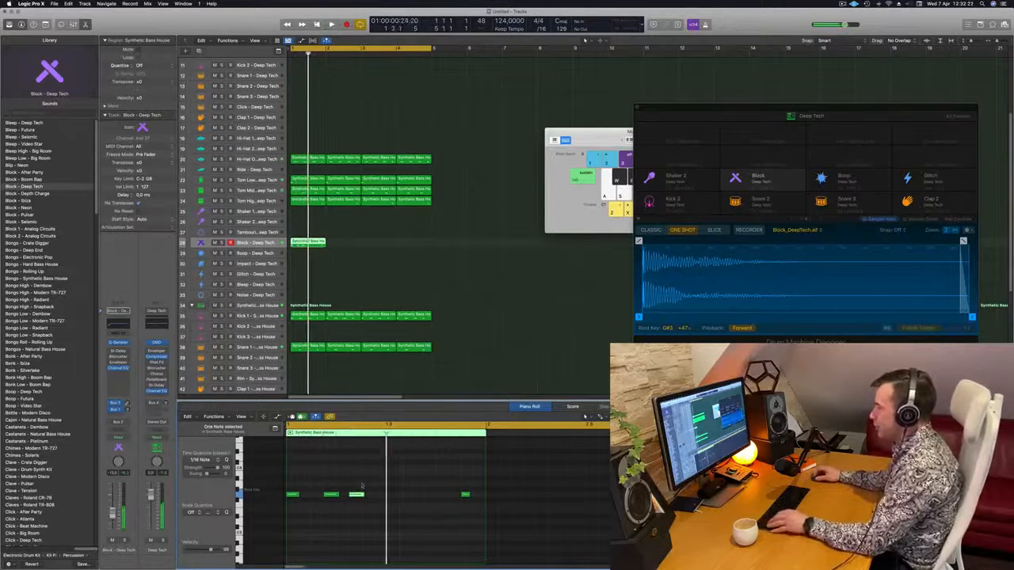
drag(401, 475, 395, 502)
key(space)
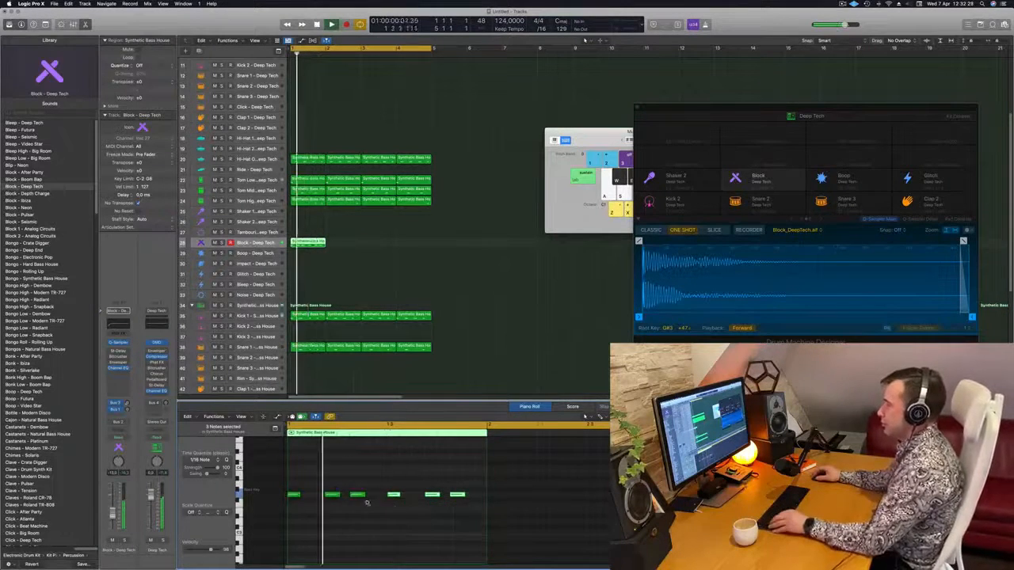
scroll(348, 515, down, 2)
key(space)
key(space)
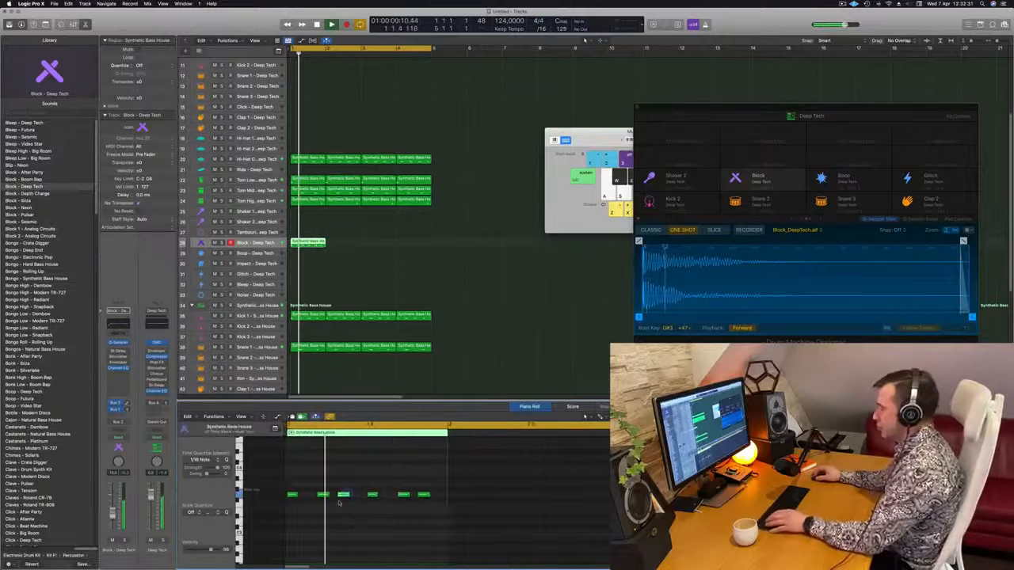
Add an extra note beside the third Block note and two more at the end of the bar.
click(345, 495)
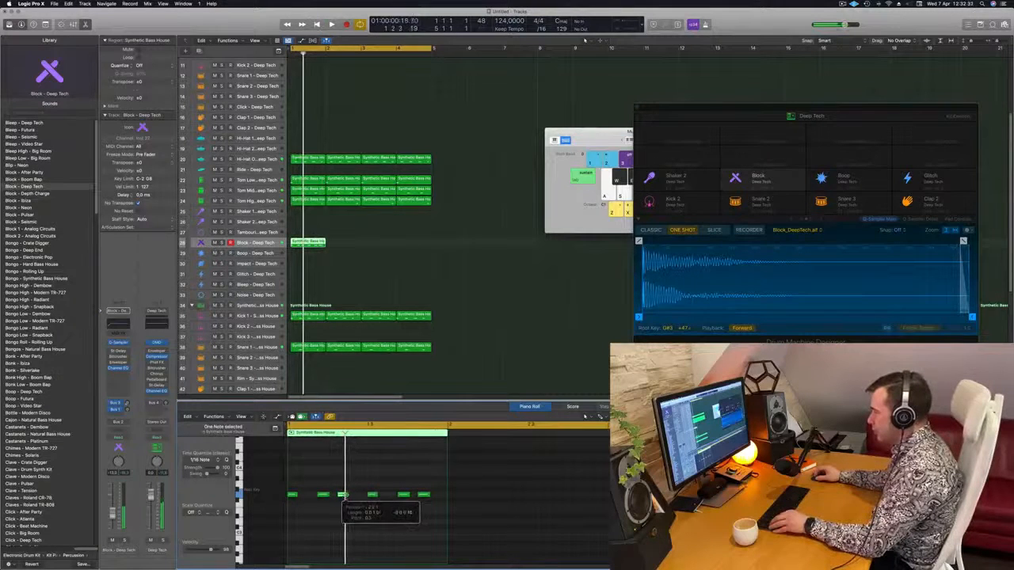
drag(343, 497, 343, 499)
key(space)
key(space)
scroll(315, 547, down, 2)
scroll(332, 543, up, 3)
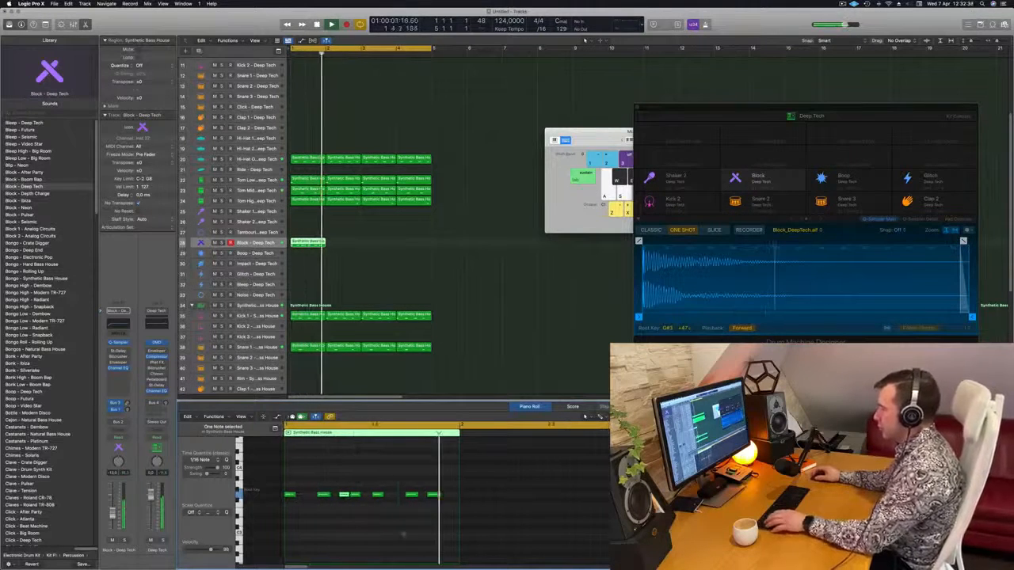
drag(435, 495, 458, 499)
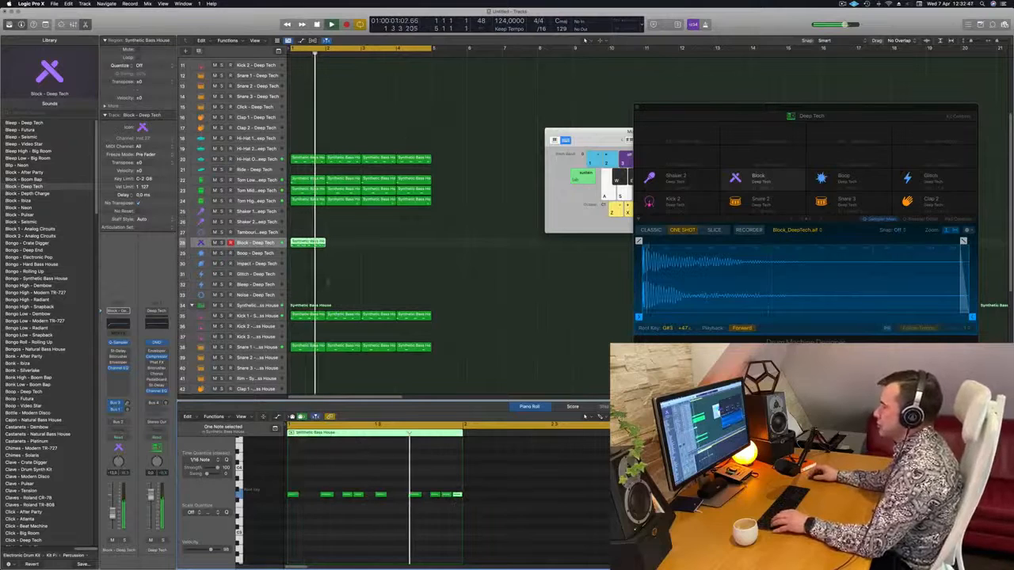
Duplicate the Block region to fill all four bars and select the Block track.
drag(318, 246, 385, 243)
click(329, 252)
scroll(370, 266, down, 3)
scroll(325, 270, up, 4)
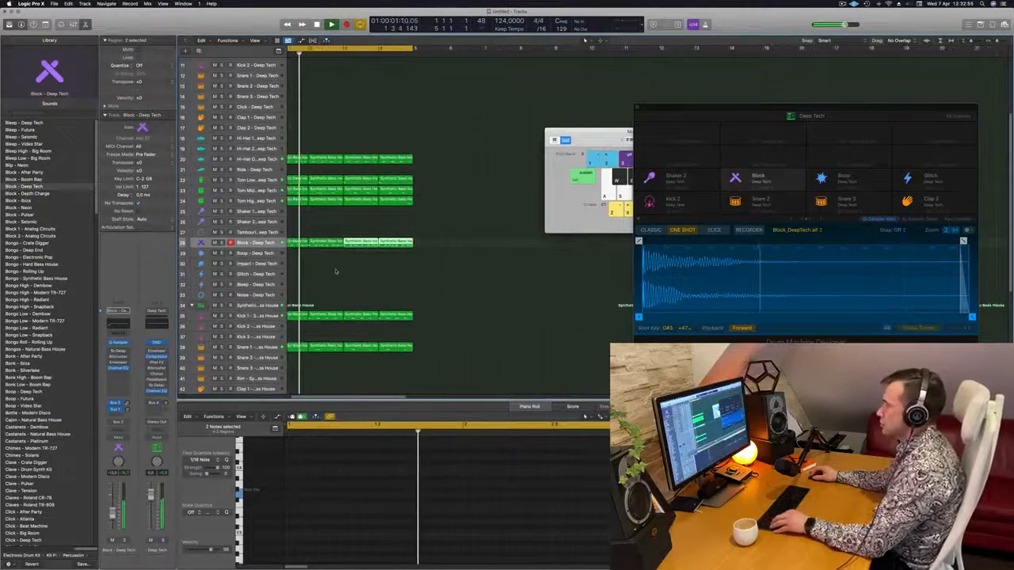
scroll(338, 274, down, 3)
click(255, 243)
Play back the four-bar loop to review how the Block part sits with the other drum tracks.
key(space)
key(space)
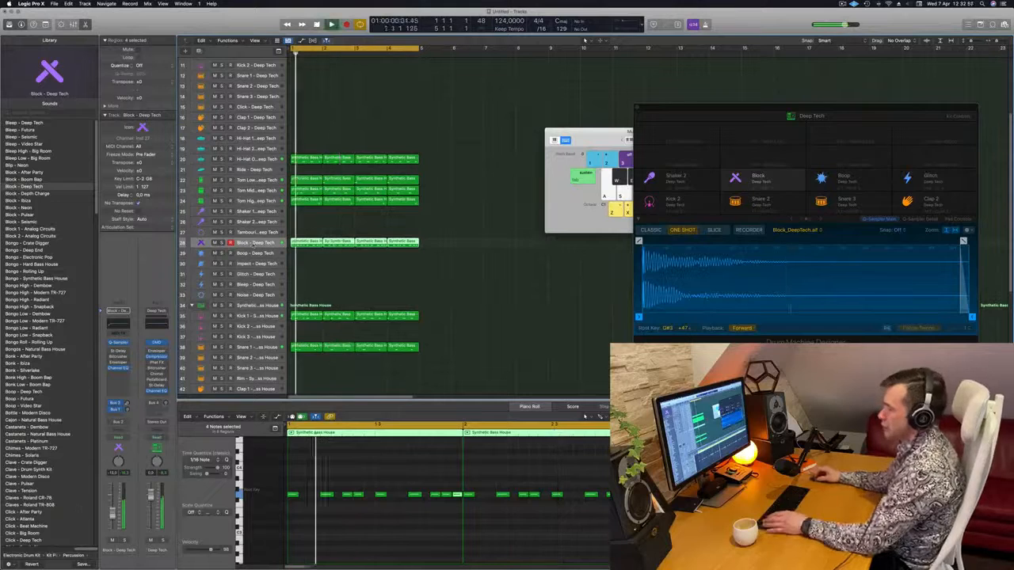
key(space)
key(space)
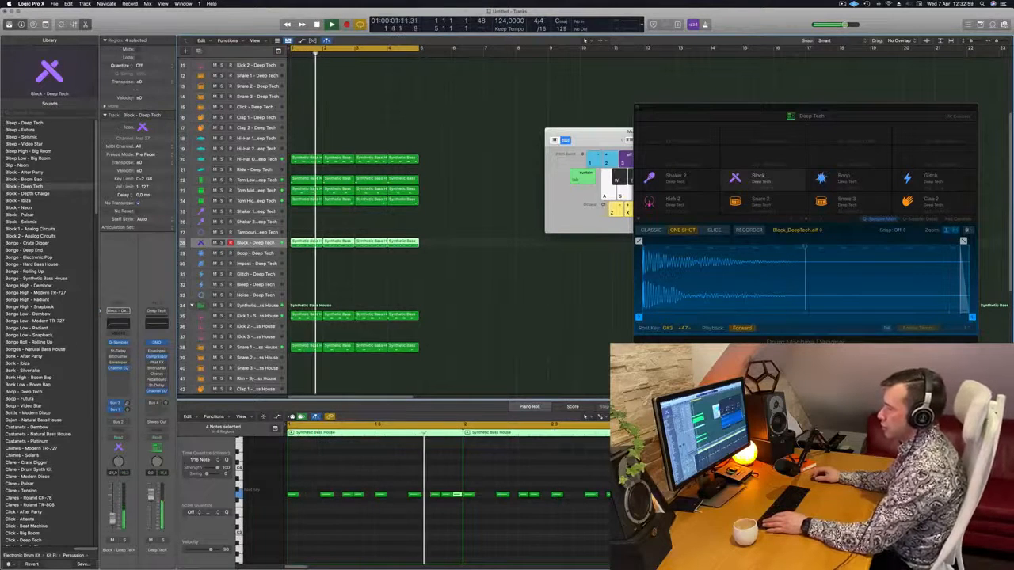
key(space)
key(space)
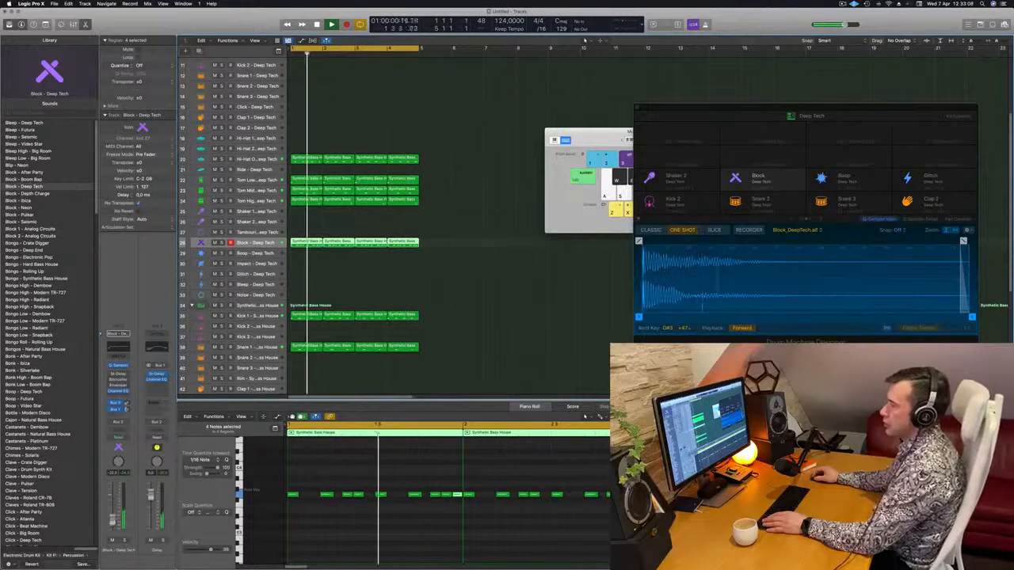
key(super+Up)
key(super+Up)
key(super+Up)
key(super+Up)
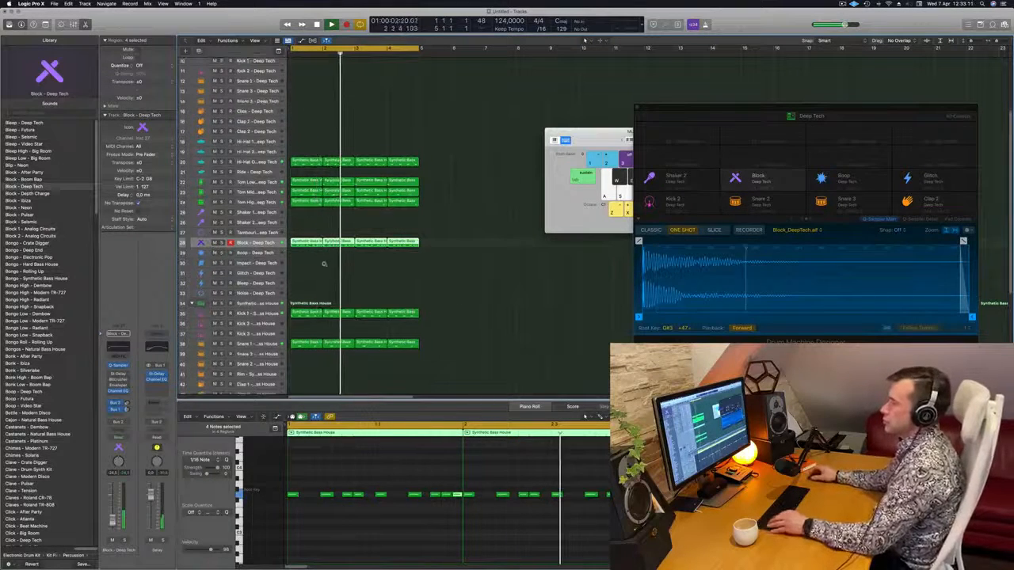
Play the loop and, in the Block track's Quick Sampler, lower the coarse pitch and raise the pitch envelope depth.
click(309, 534)
key(space)
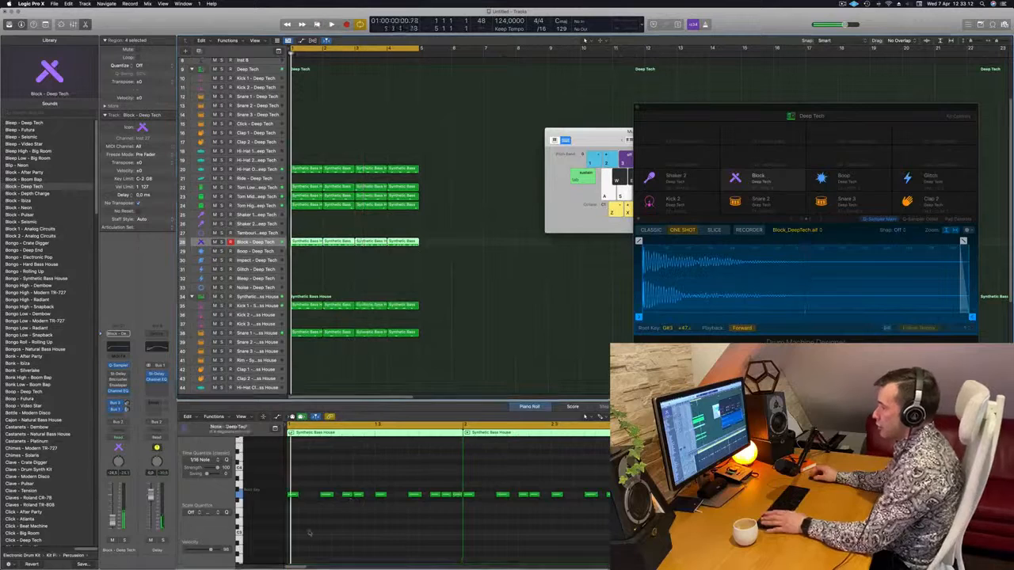
key(space)
key(space)
key(space)
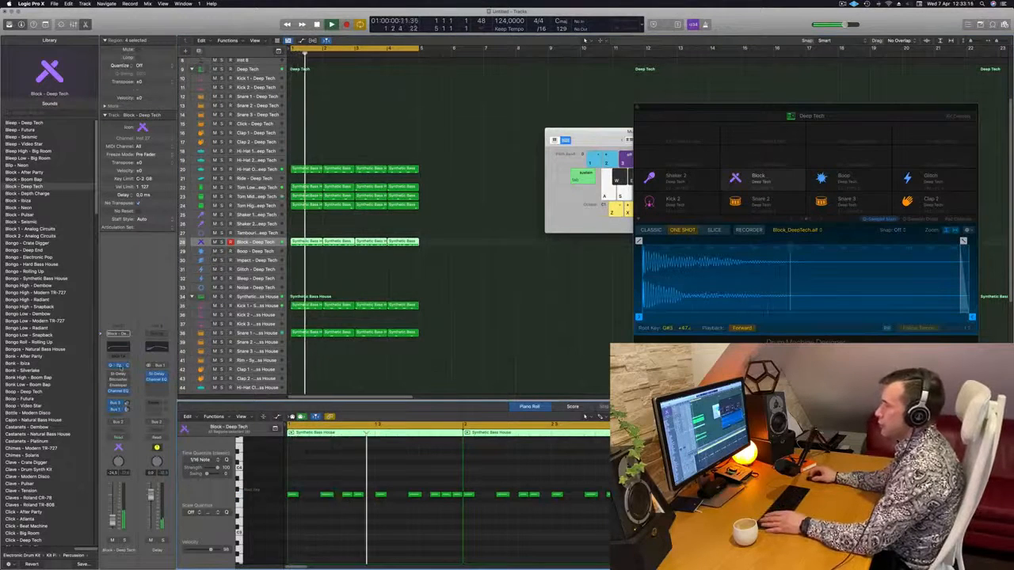
click(118, 365)
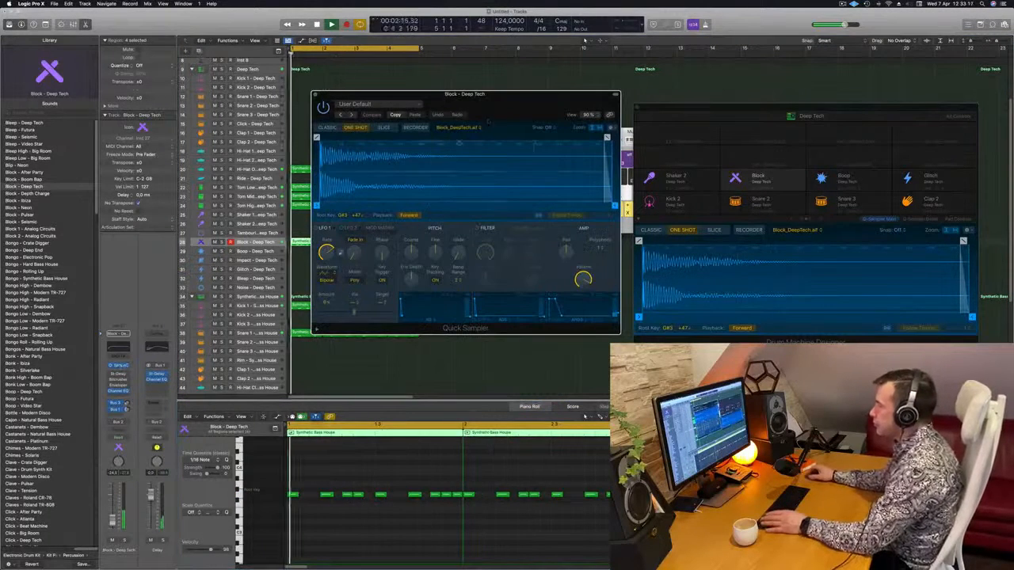
drag(497, 96, 491, 101)
drag(407, 258, 406, 271)
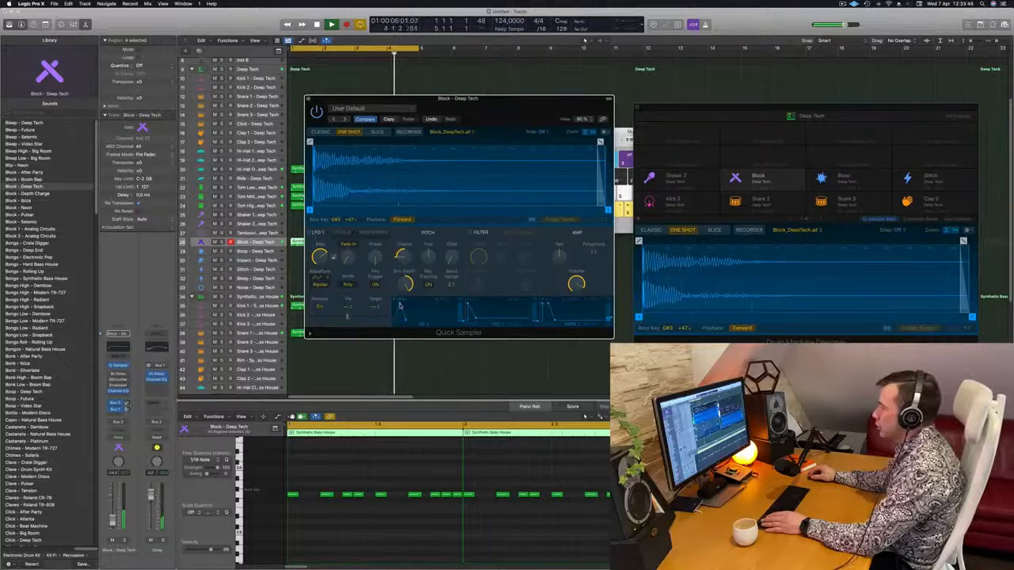
Lengthen the decay of the pitch envelope in the Block's Quick Sampler to shape a falling pitch sweep.
drag(498, 110, 558, 104)
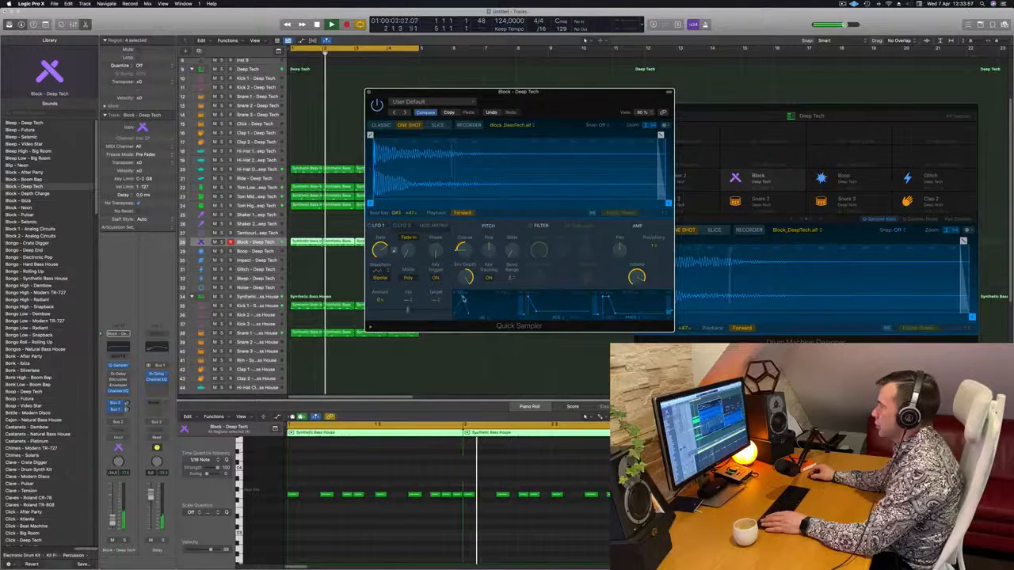
drag(462, 314, 498, 312)
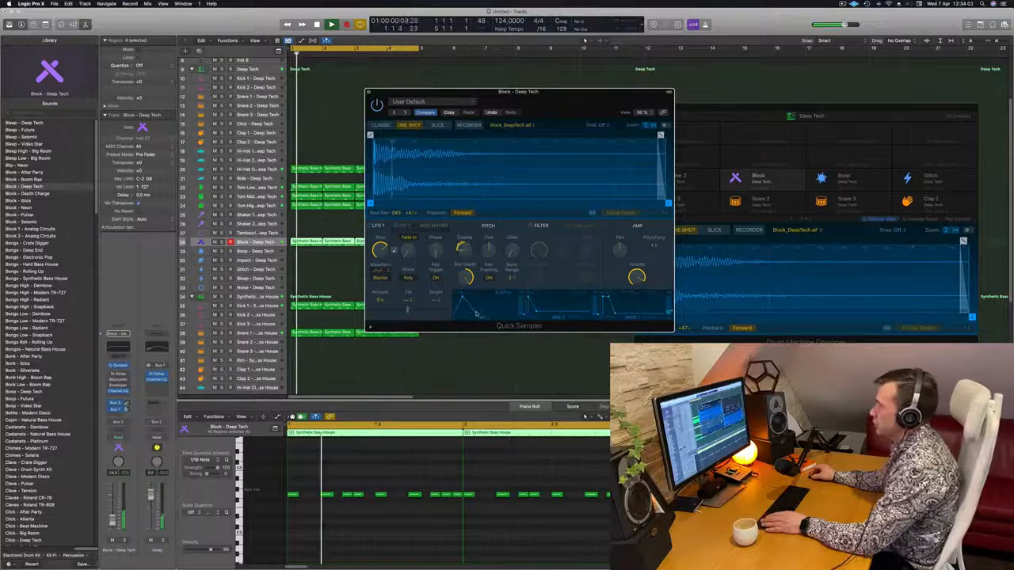
drag(517, 211, 483, 213)
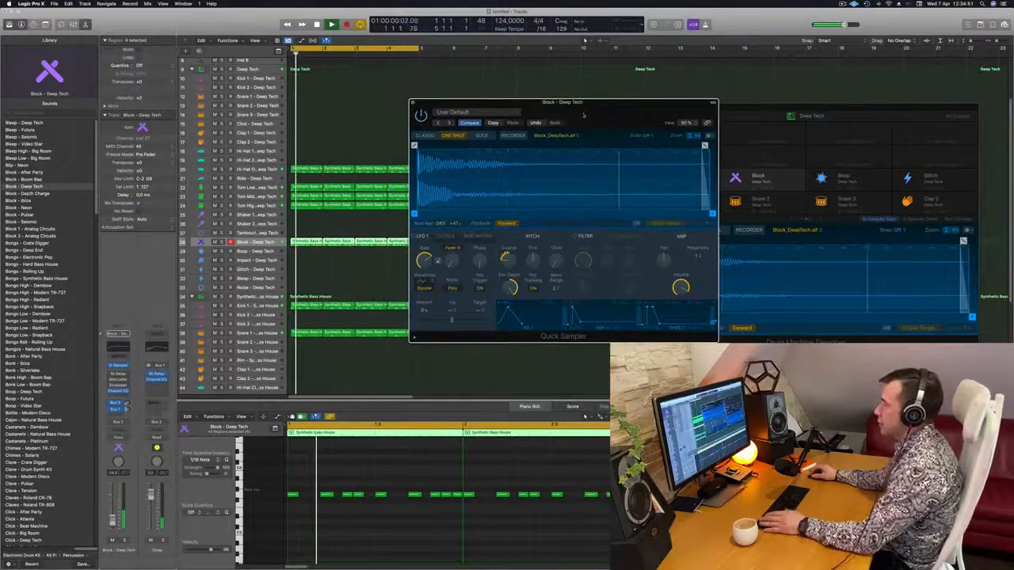
Enable the LP 12dB Lush filter in the Block's Quick Sampler and close the sampler.
drag(555, 110, 607, 125)
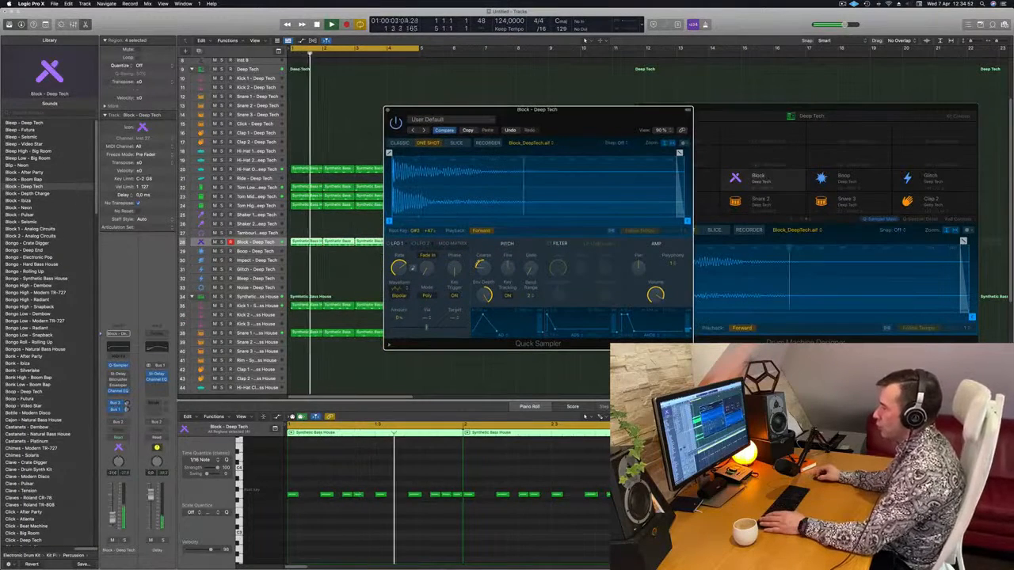
click(537, 240)
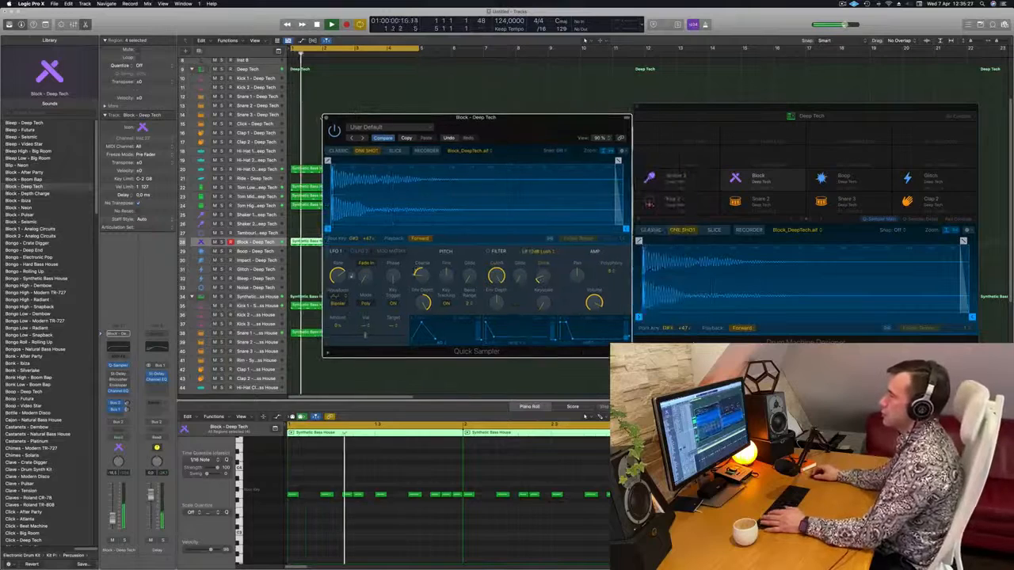
click(325, 118)
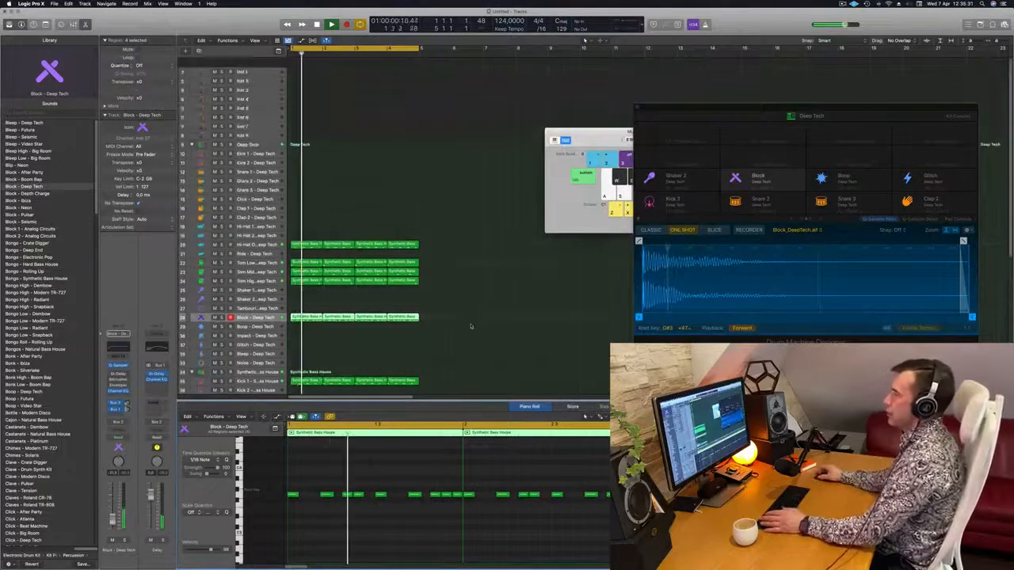
Copy the first Kick 1 region of the Synthetic Bass House kit onto its closed hi-hat track.
scroll(471, 317, down, 1)
scroll(470, 325, up, 4)
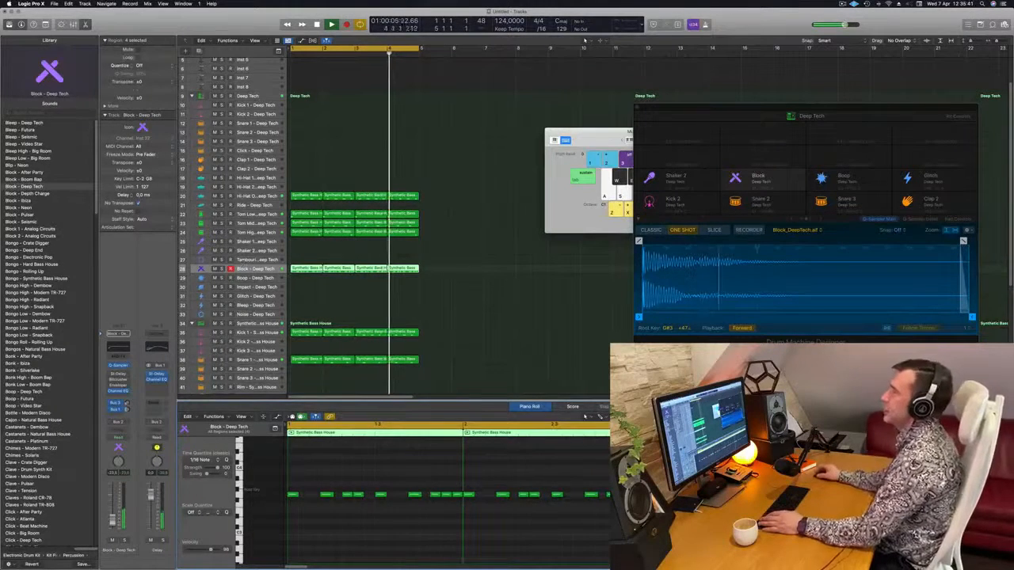
click(475, 300)
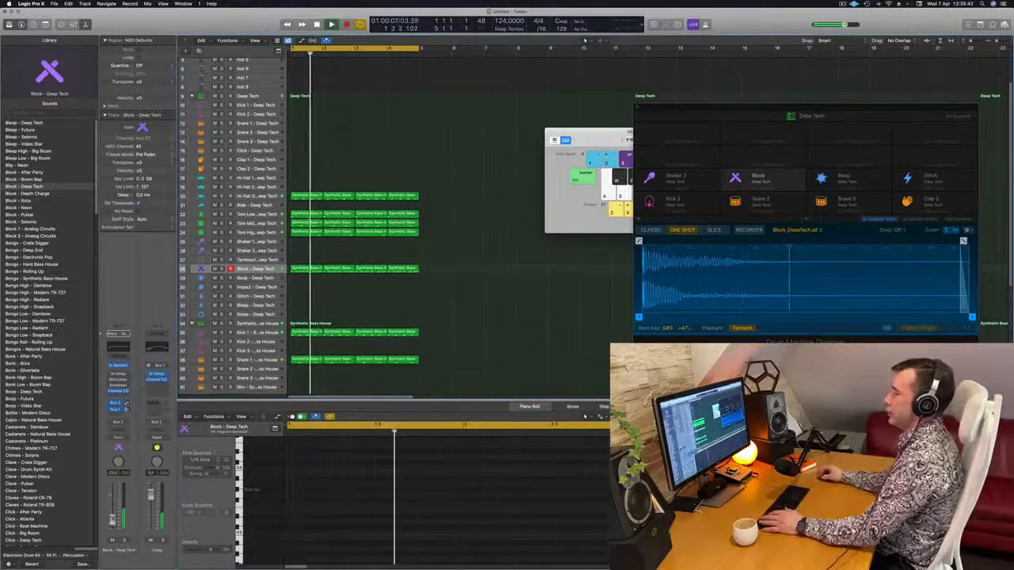
scroll(357, 222, down, 2)
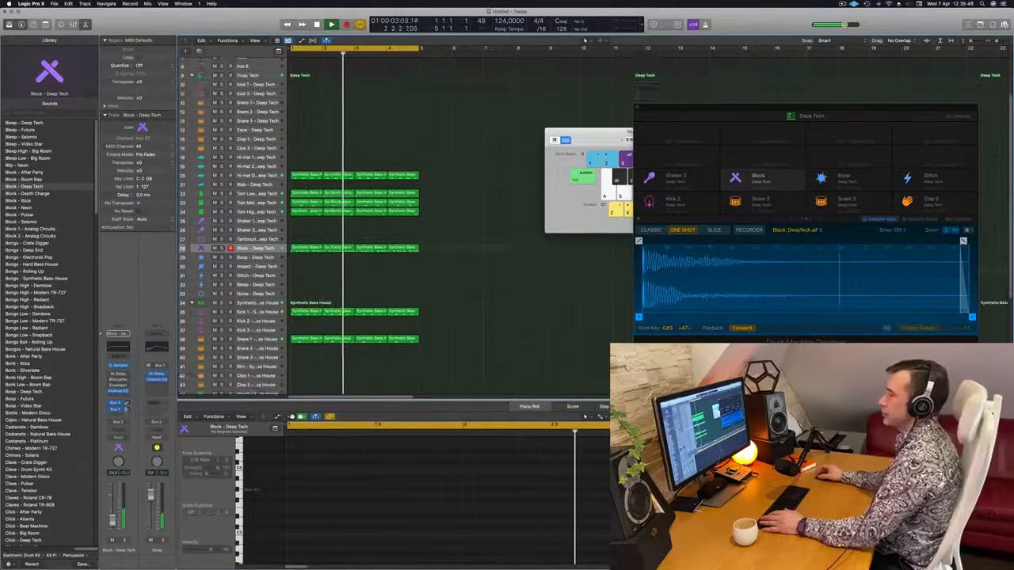
scroll(321, 262, down, 5)
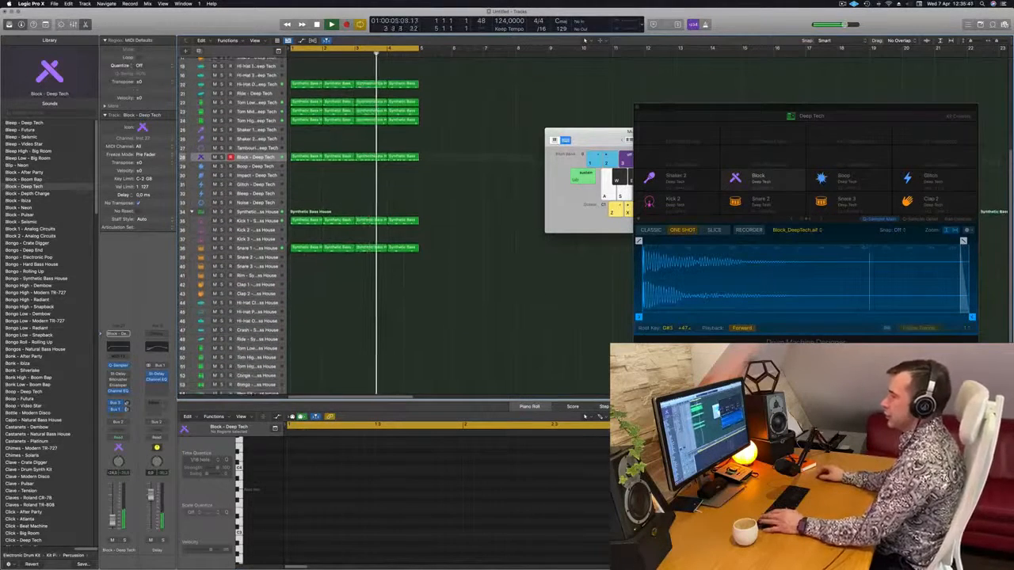
drag(305, 220, 310, 304)
Fill the closed hi-hat bar with repeated sixteenth notes, then align the region to bar 1 and duplicate it across four bars.
drag(317, 480, 484, 519)
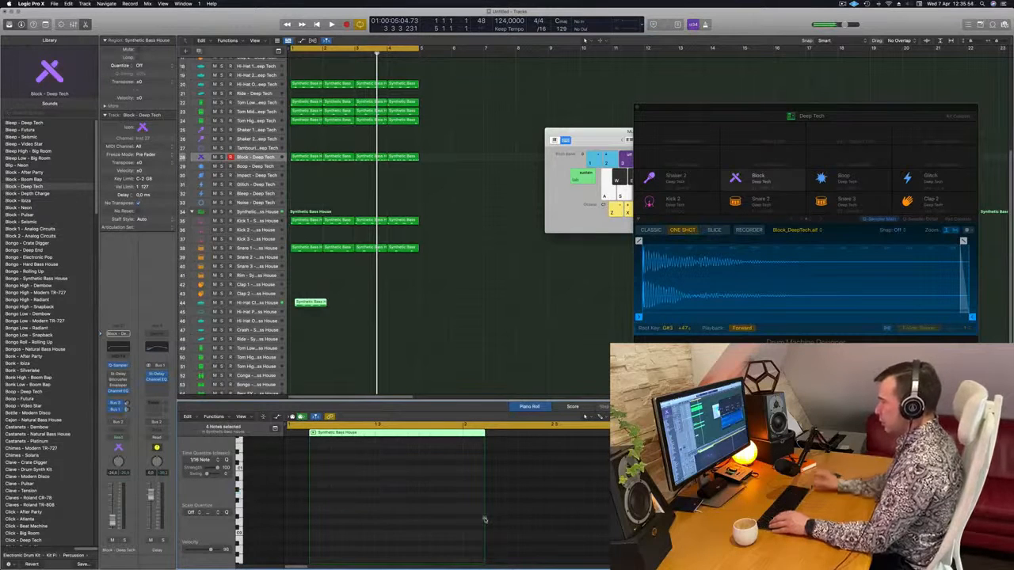
key(space)
scroll(385, 525, up, 5)
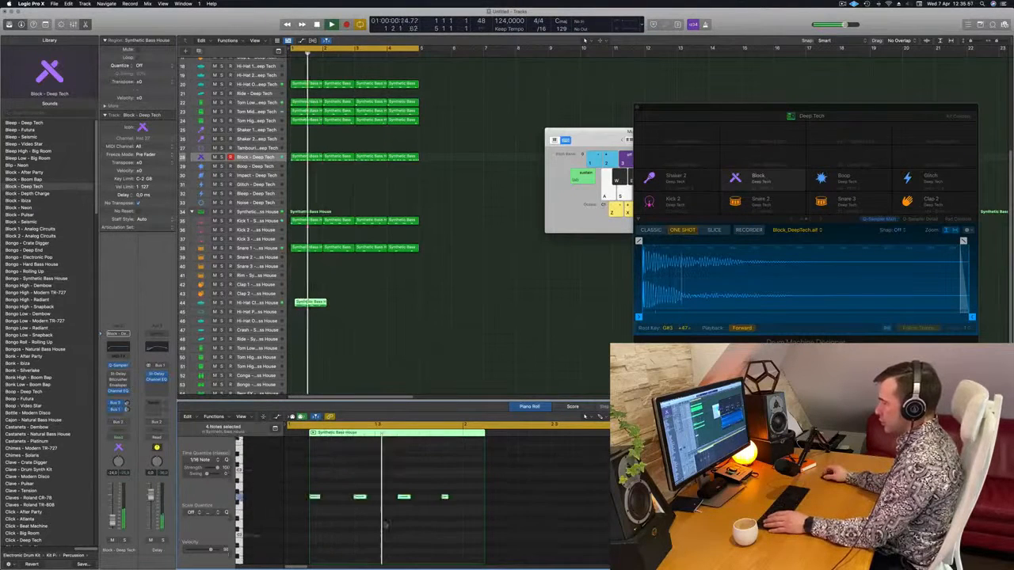
drag(315, 499, 350, 505)
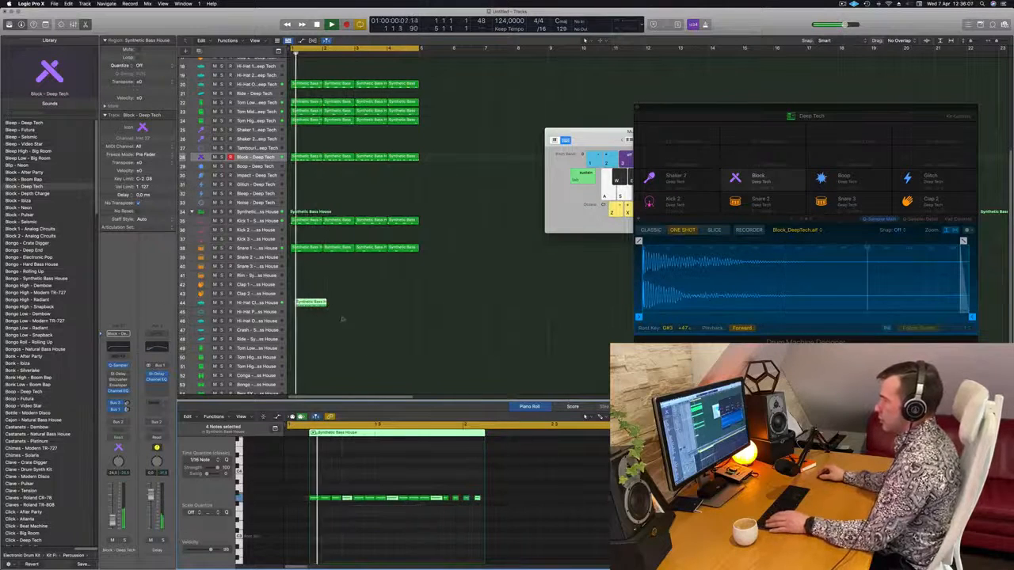
drag(309, 304, 367, 309)
shift+click(302, 303)
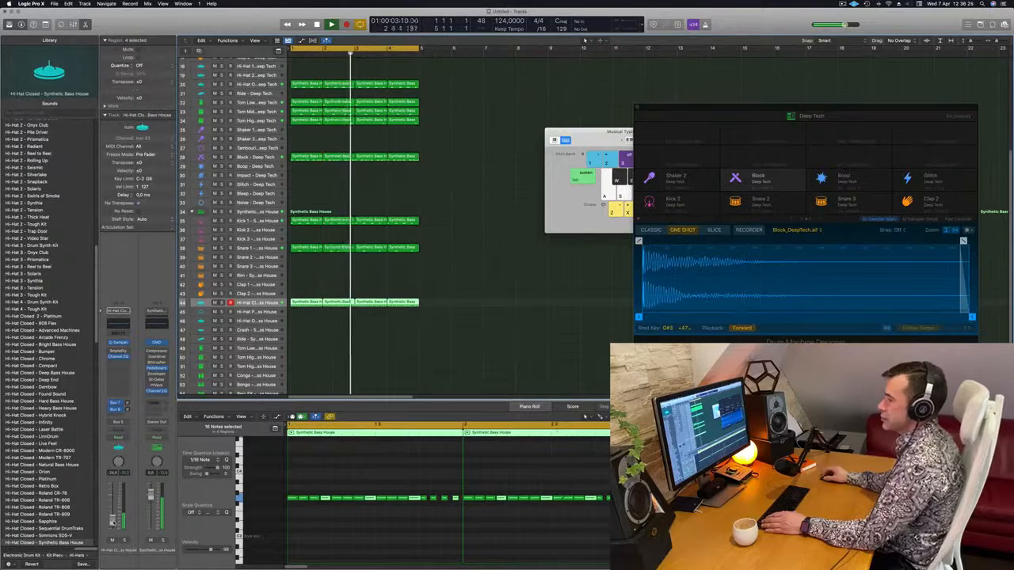
Audition the Block track in solo during playback and return to the full mix.
scroll(470, 345, up, 5)
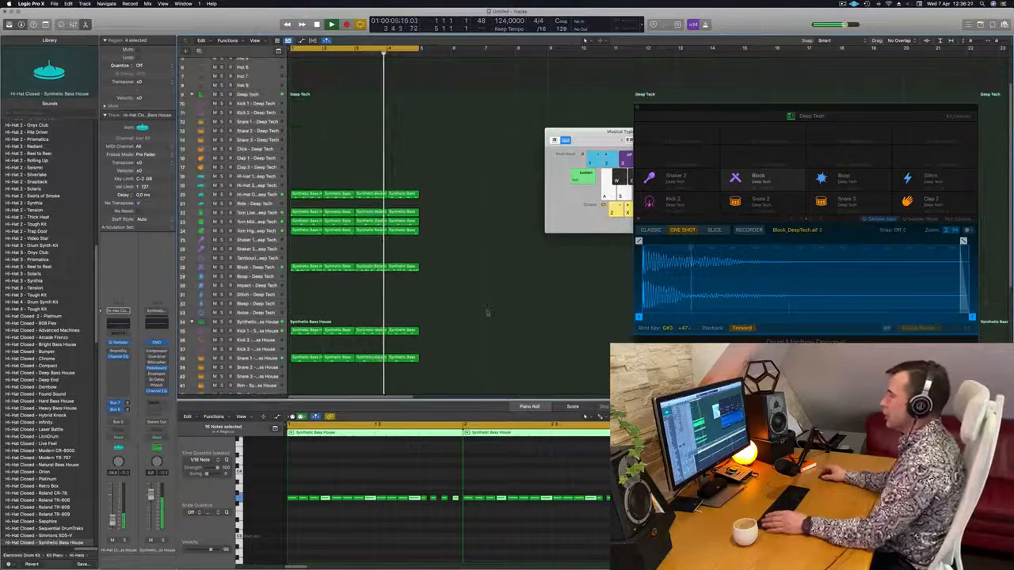
scroll(441, 294, down, 3)
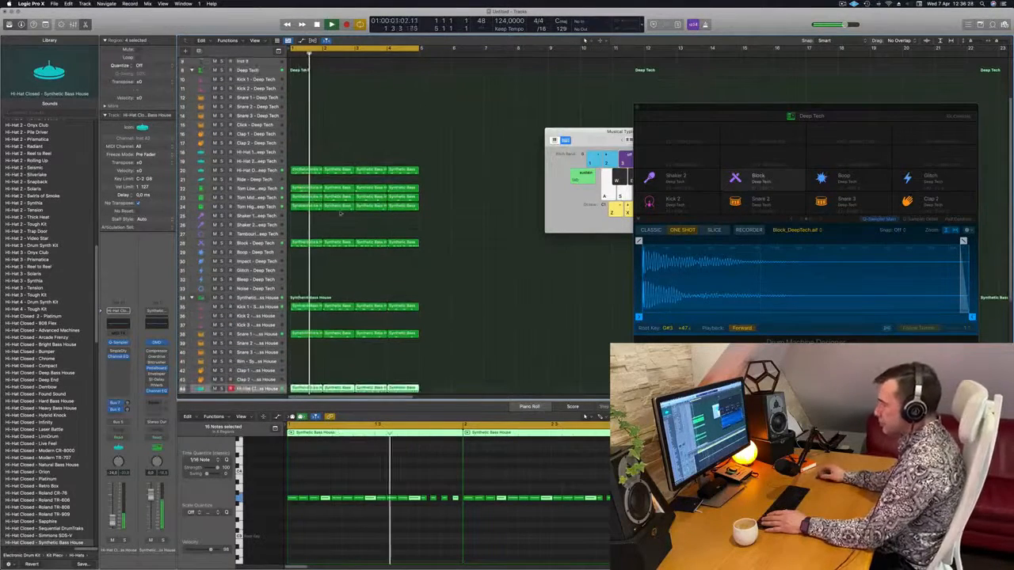
click(310, 241)
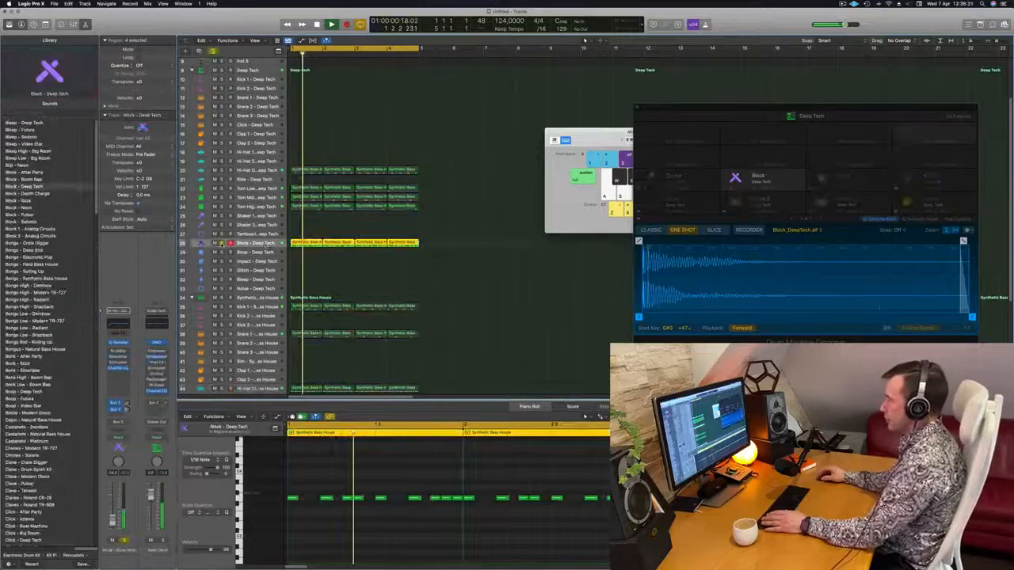
key(s)
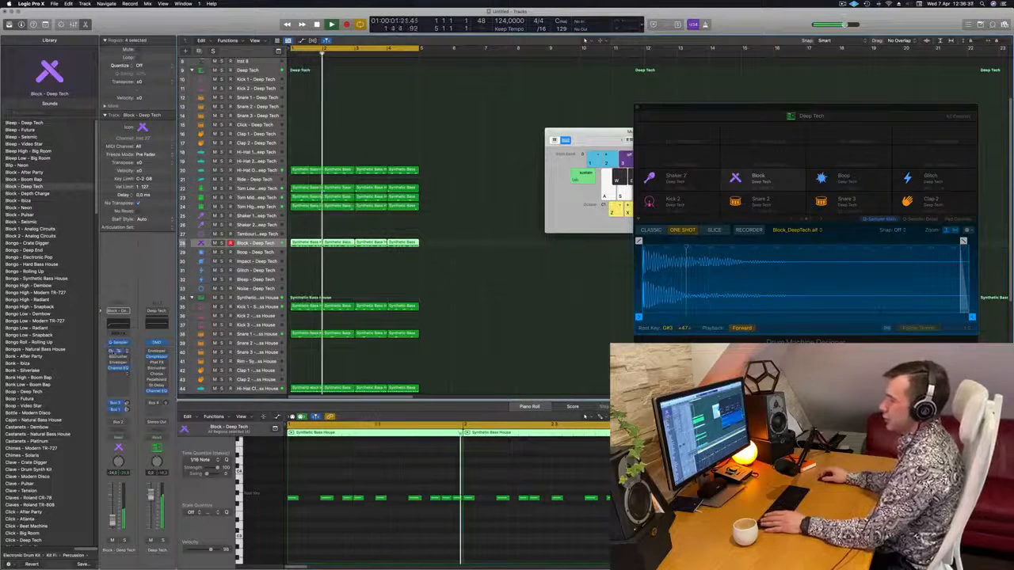
Replace the Stereo Delay insert on the Block track with a stereo Compressor.
click(119, 352)
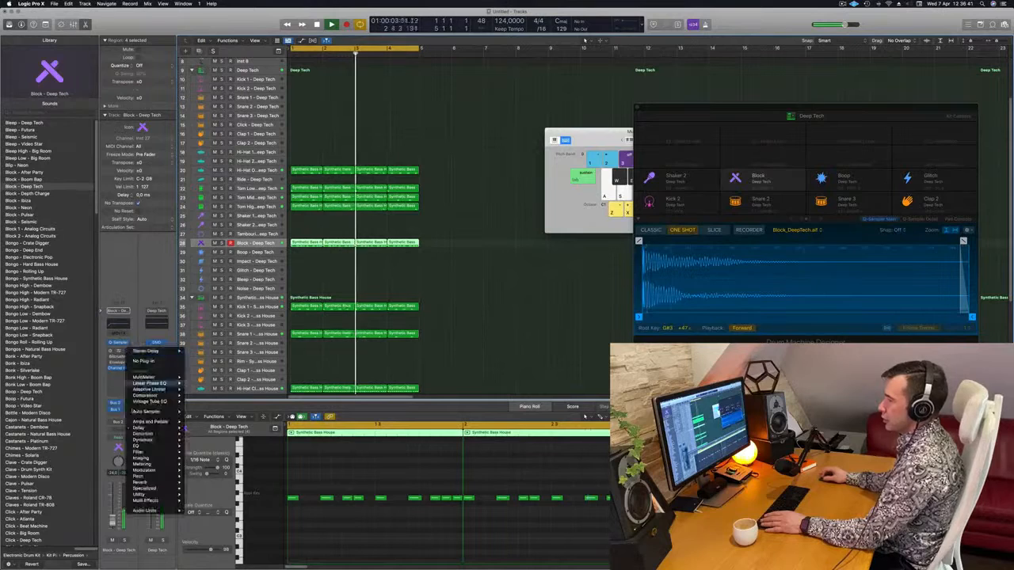
mouse_move(162, 395)
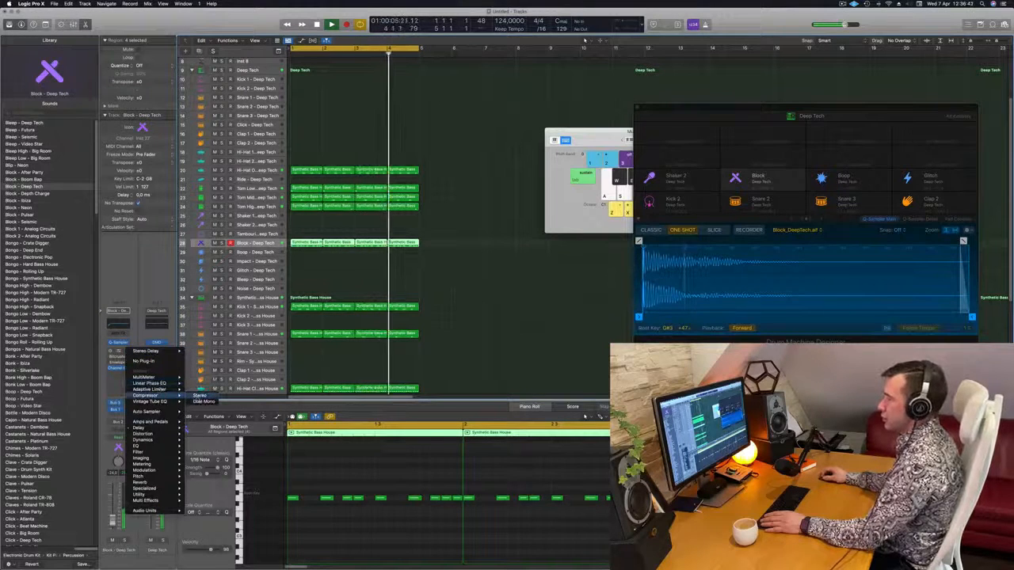
click(199, 395)
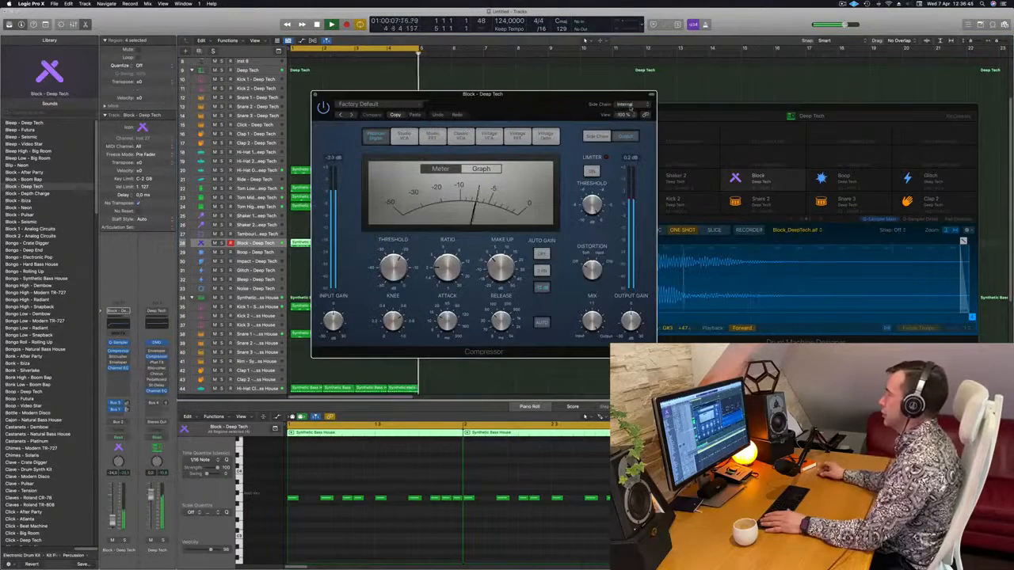
Try Kick 1 - Deep Tech as the side-chain source of the Block's Compressor.
click(625, 104)
mouse_move(638, 120)
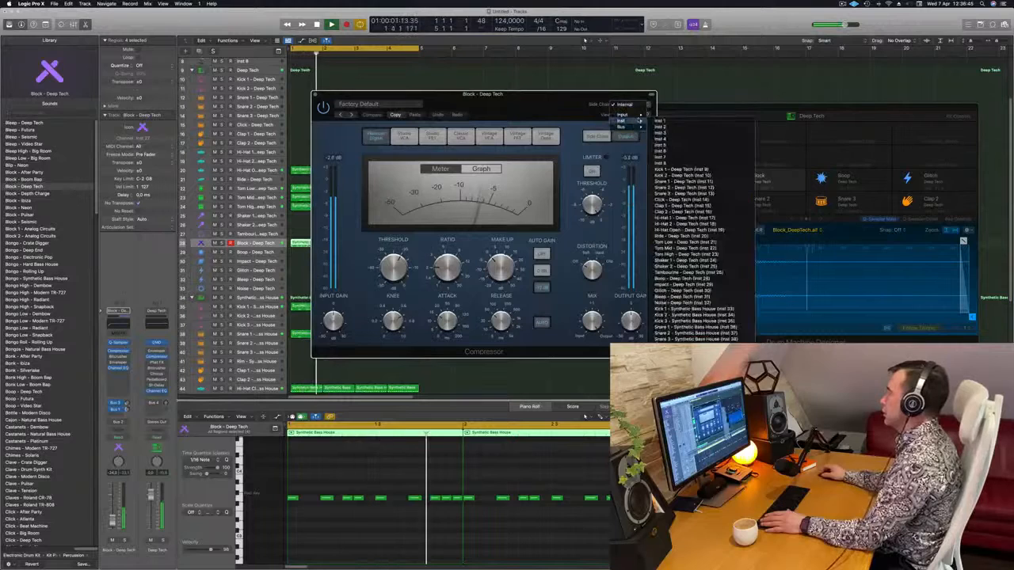
click(692, 170)
drag(543, 96, 616, 101)
click(710, 108)
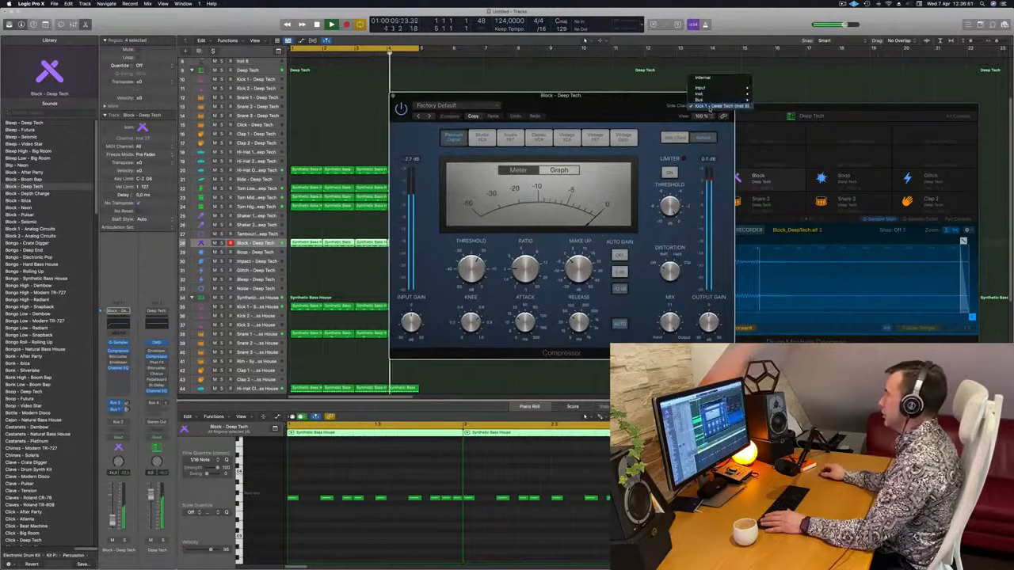
click(709, 108)
drag(709, 110, 714, 109)
Set the Compressor's side-chain source to Kick 1 - Synthetic Bass House (Inst 33).
click(714, 107)
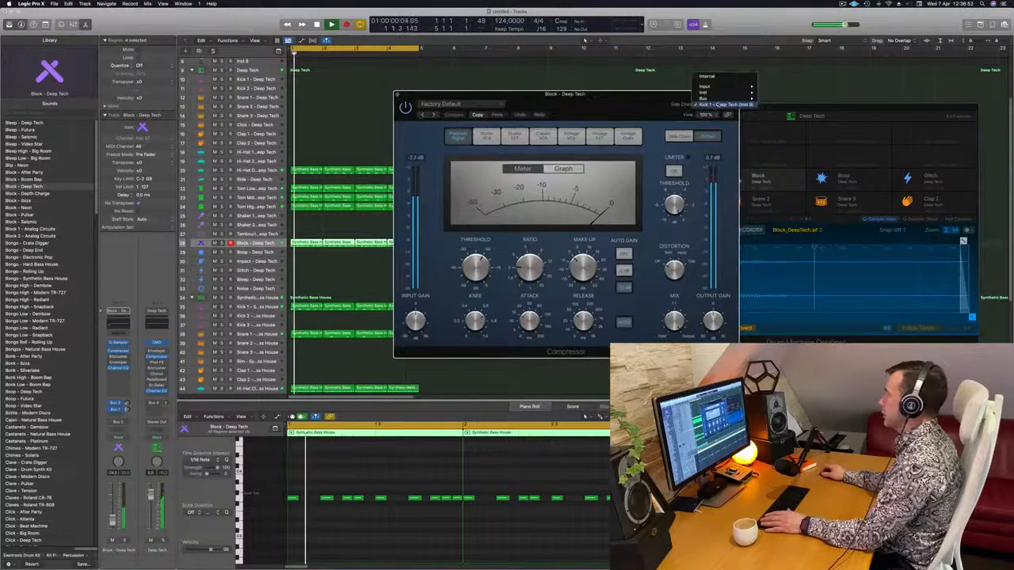
mouse_move(705, 92)
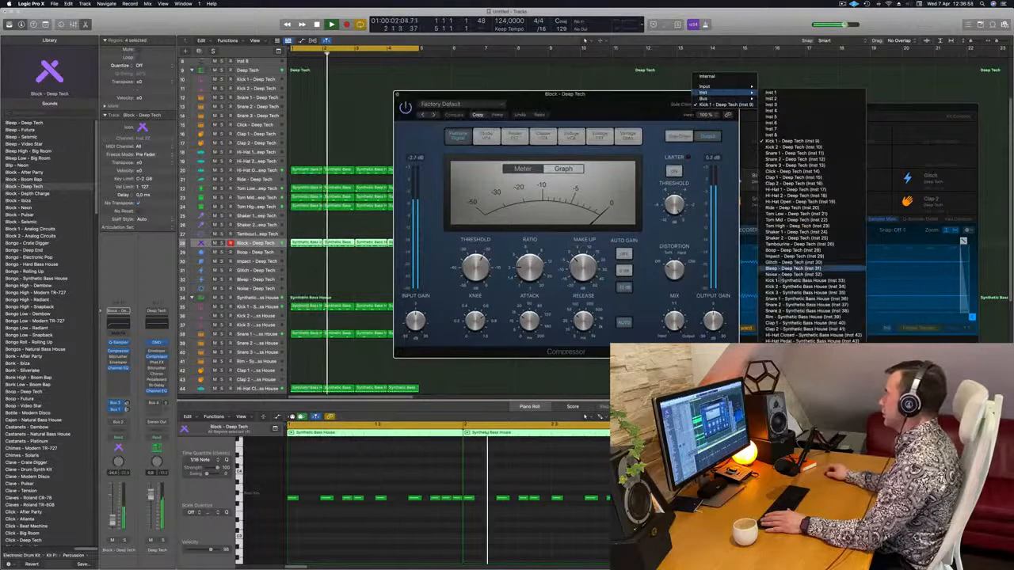
click(792, 281)
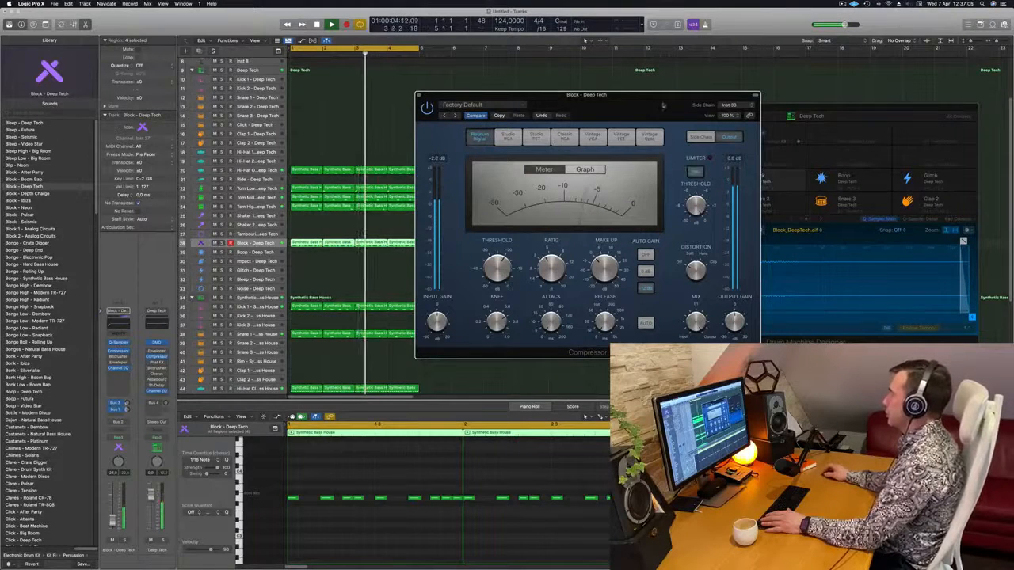
Fine-tune the Block track's volume fader while the loop plays and close the Compressor.
drag(663, 104, 643, 101)
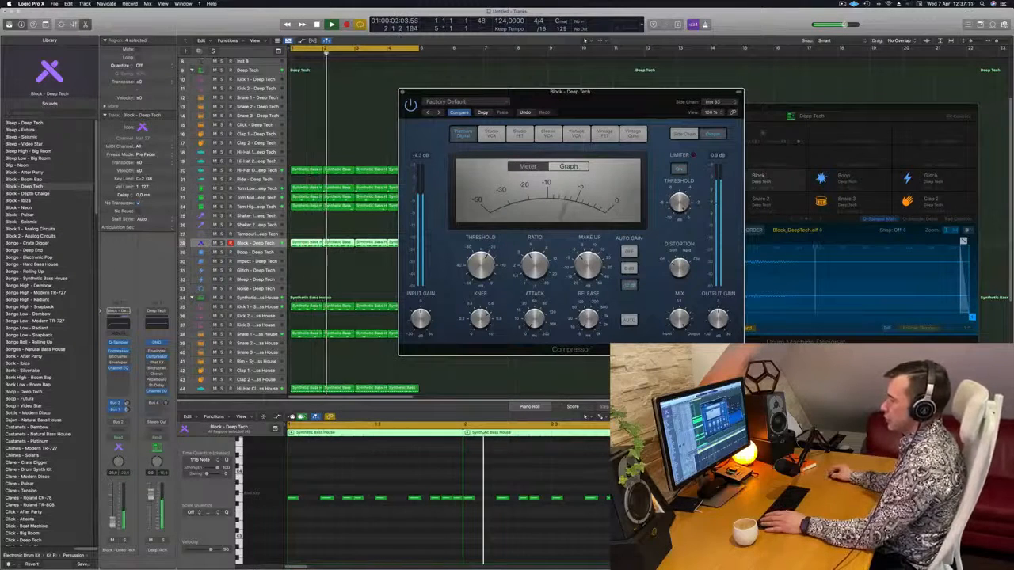
drag(112, 526, 112, 523)
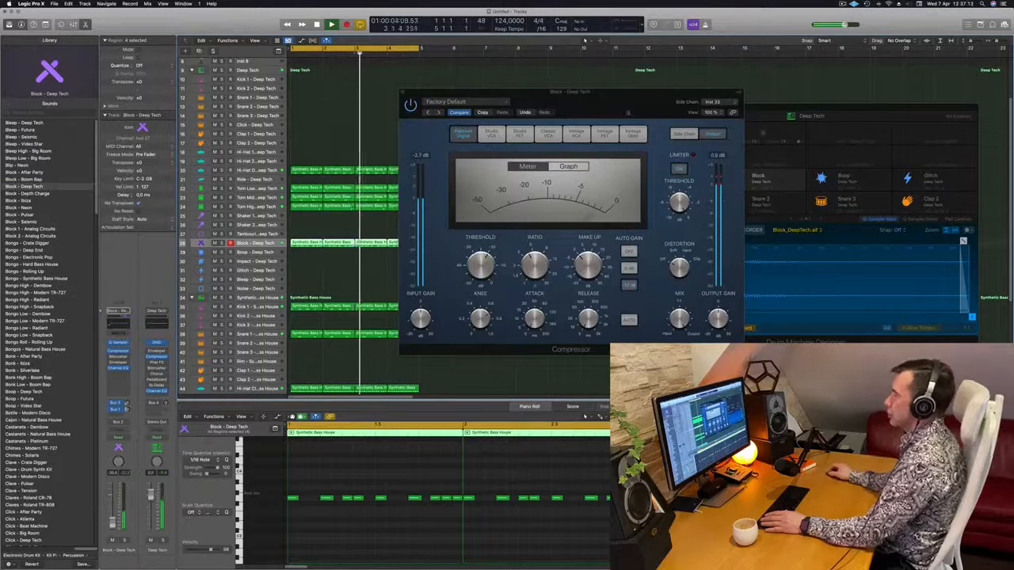
drag(624, 109, 547, 150)
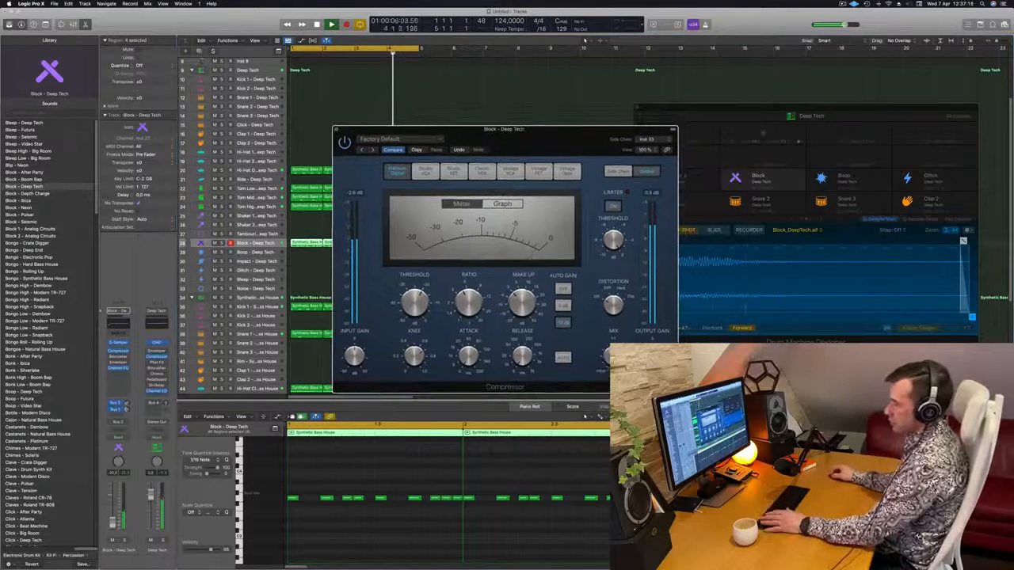
drag(112, 522, 112, 524)
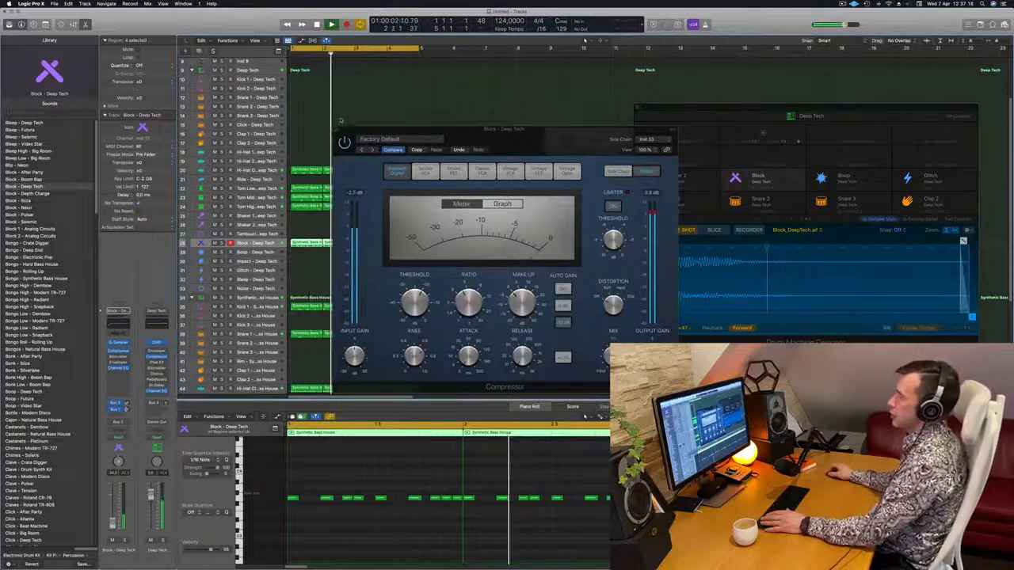
click(336, 129)
scroll(354, 126, up, 3)
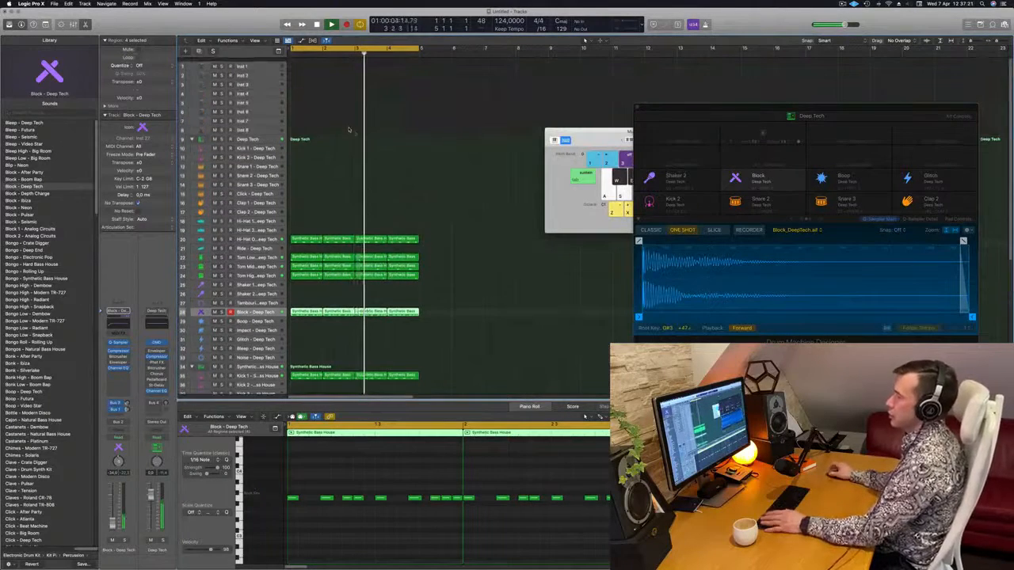
Load the Alchemy bass preset 1963 Semi-Acoustic Thumb on track Inst 1 and arrange the Musical Typing window beside it.
click(260, 63)
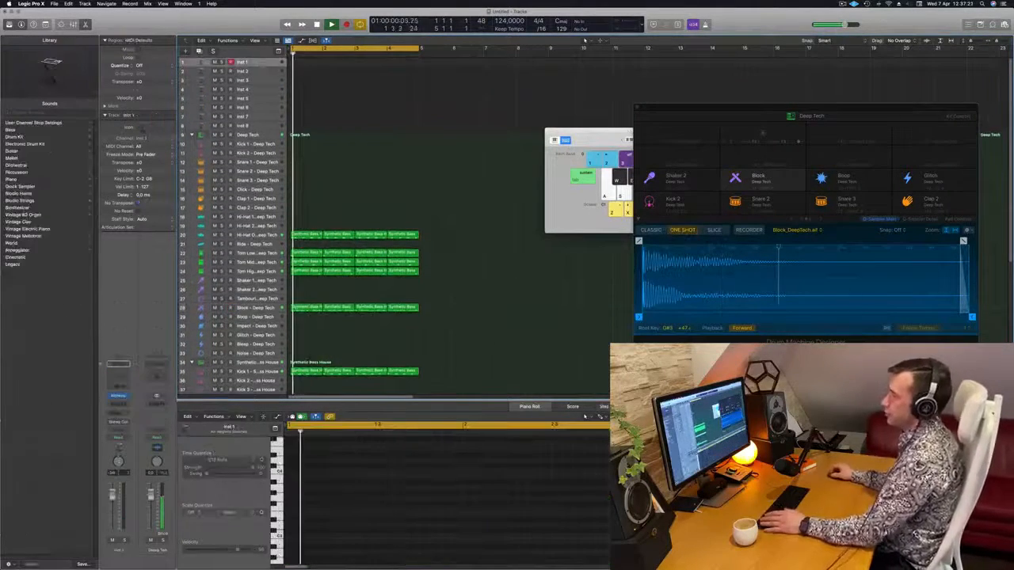
click(119, 394)
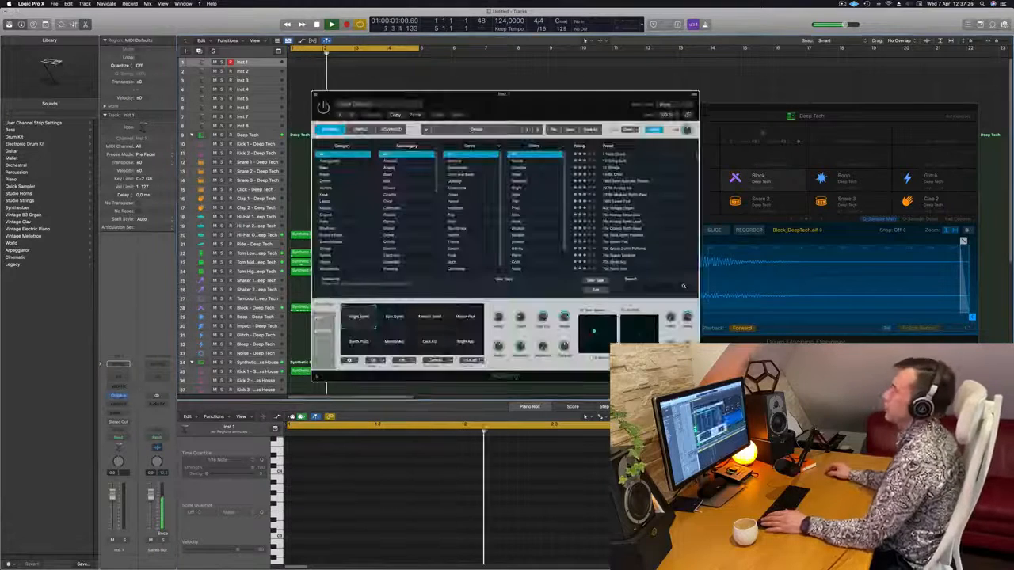
drag(513, 103, 493, 92)
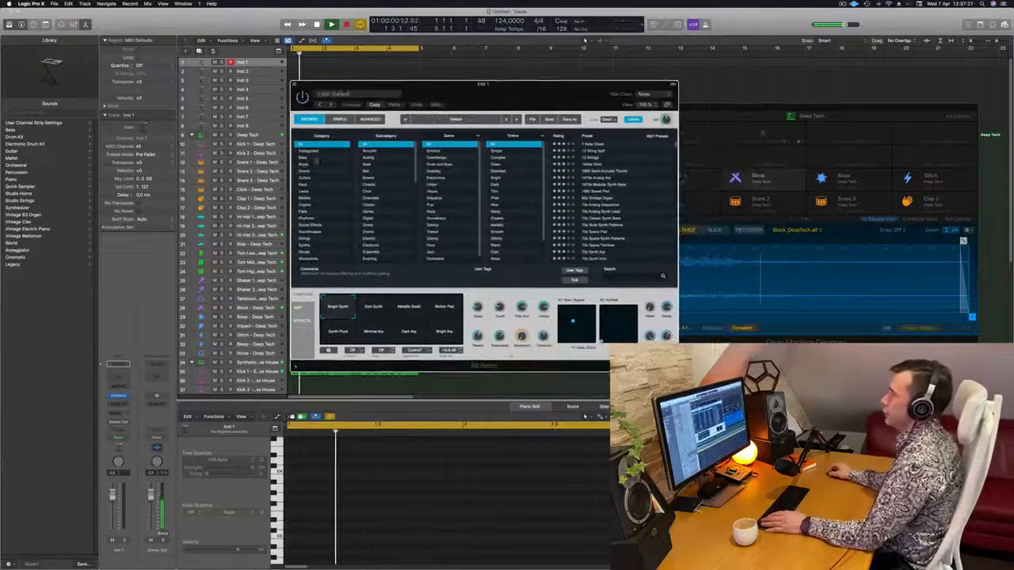
click(305, 158)
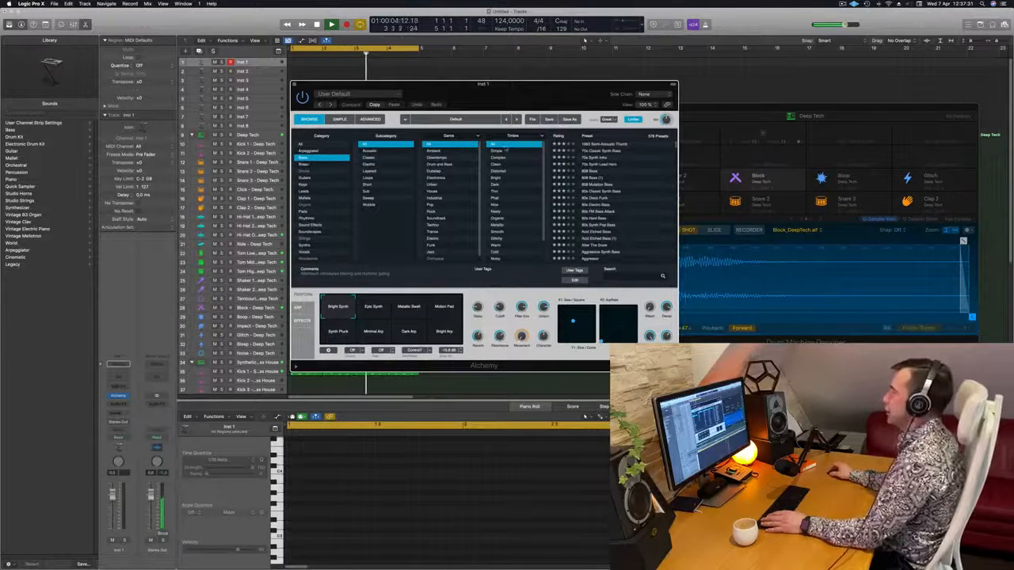
drag(557, 99, 548, 98)
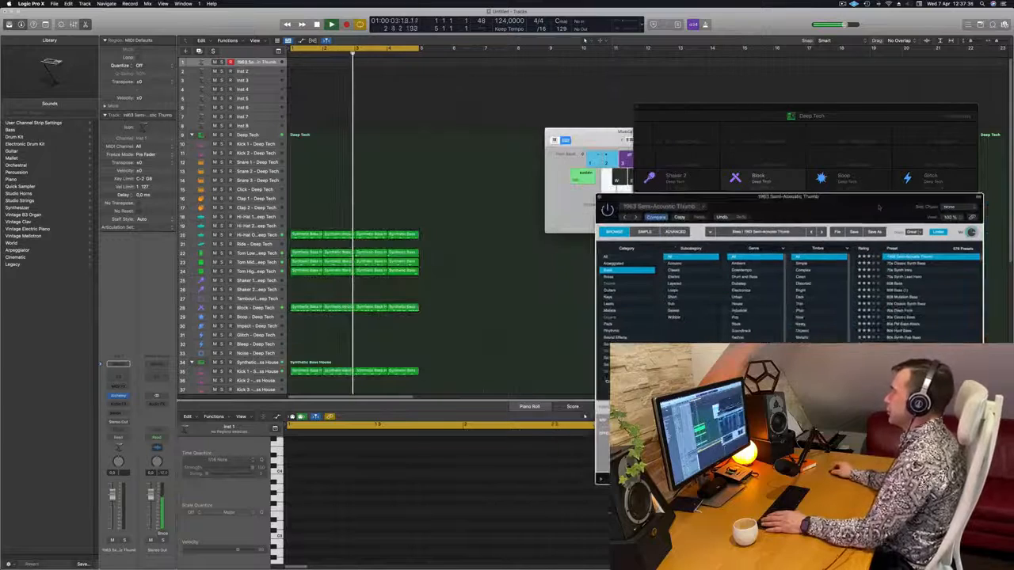
drag(578, 139, 564, 74)
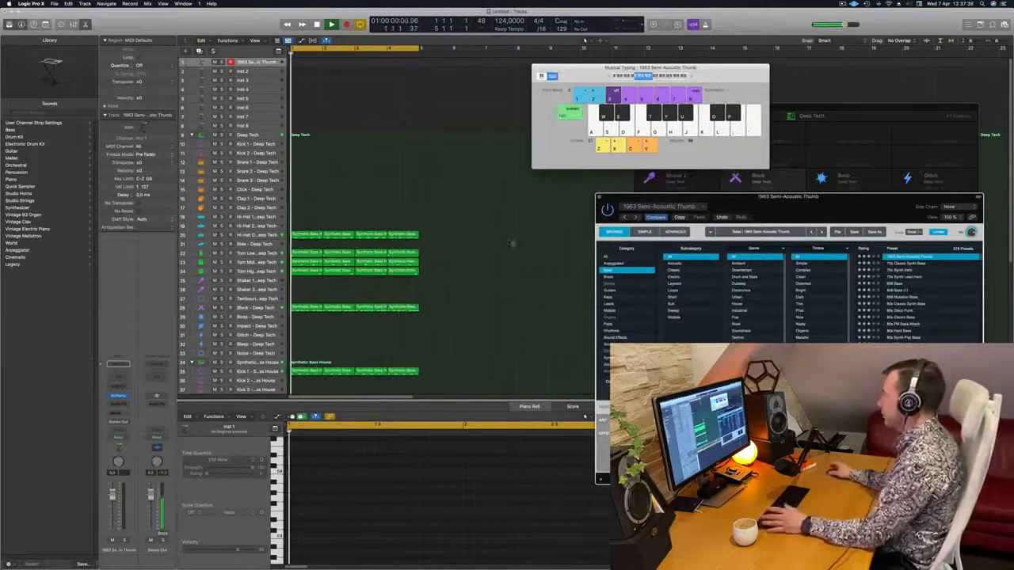
Audition Alchemy's performance snapshots, raise the Musical Typing octave, and select the Delay & Reverb snapshot.
drag(857, 198, 758, 199)
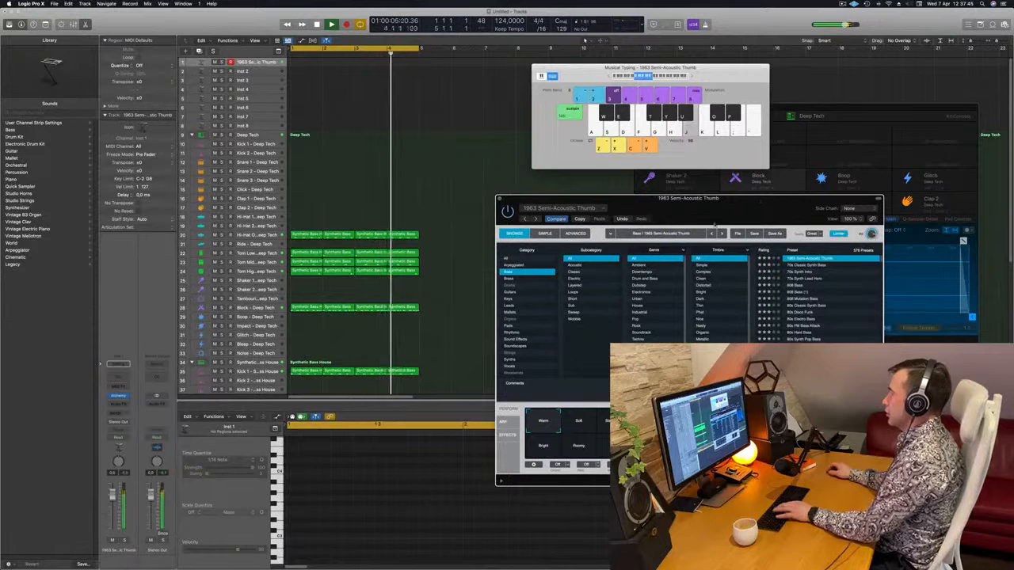
drag(743, 219, 515, 156)
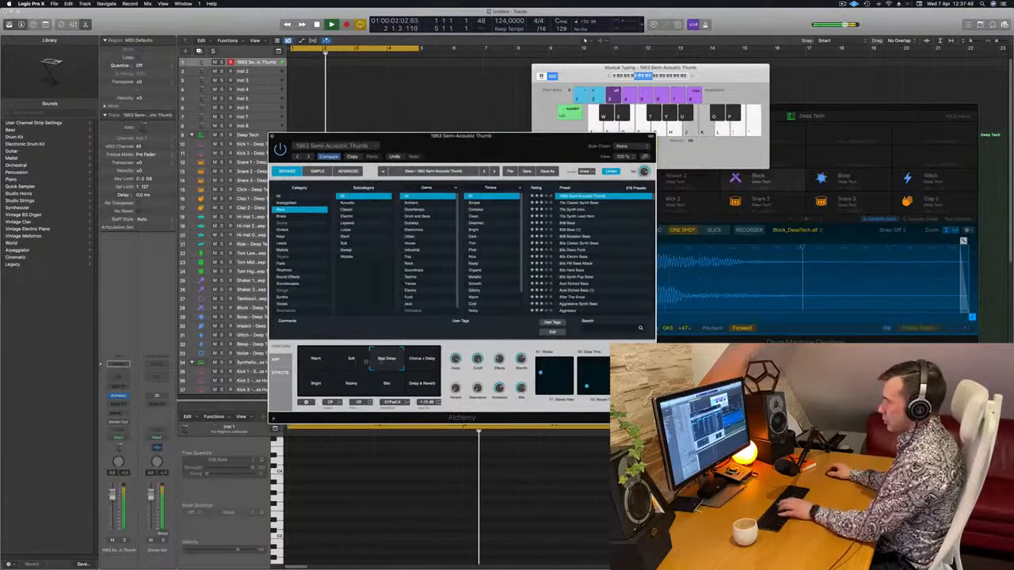
click(352, 360)
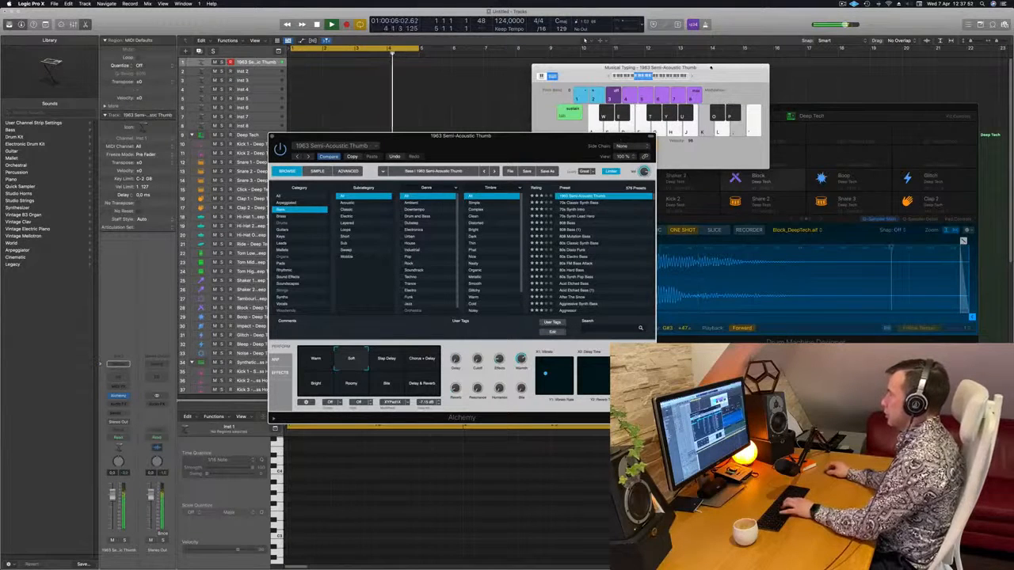
click(690, 77)
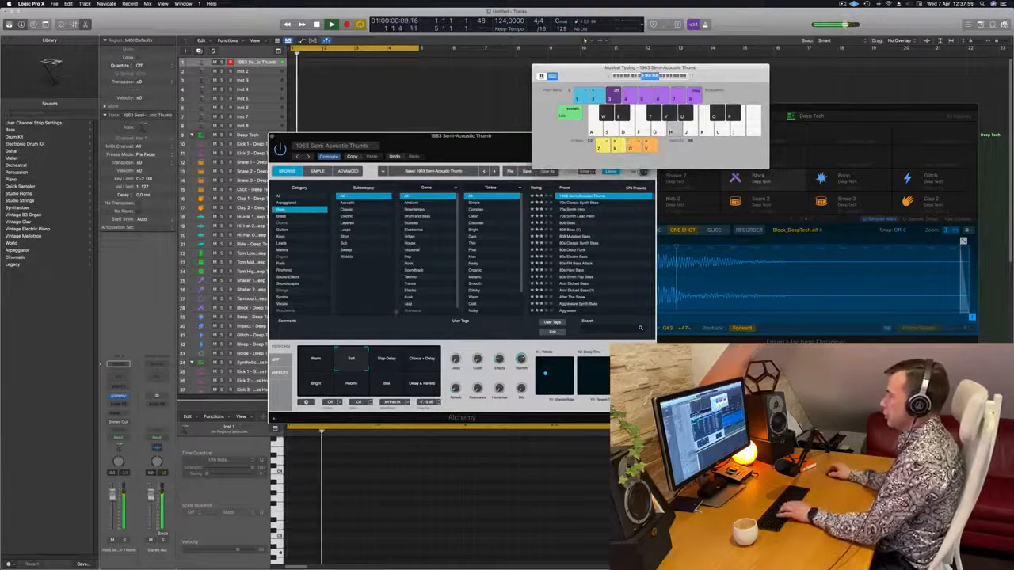
click(389, 366)
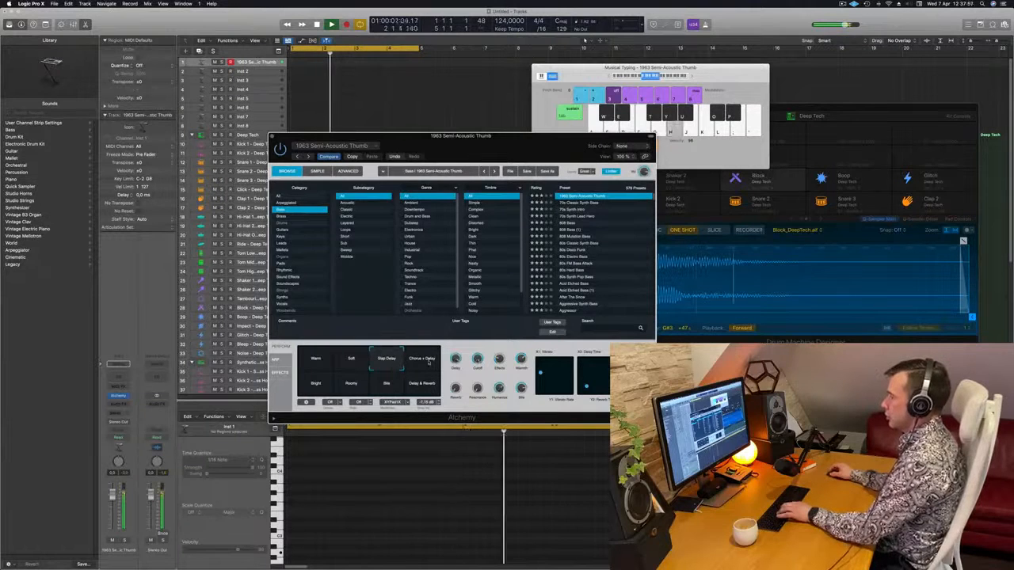
click(423, 361)
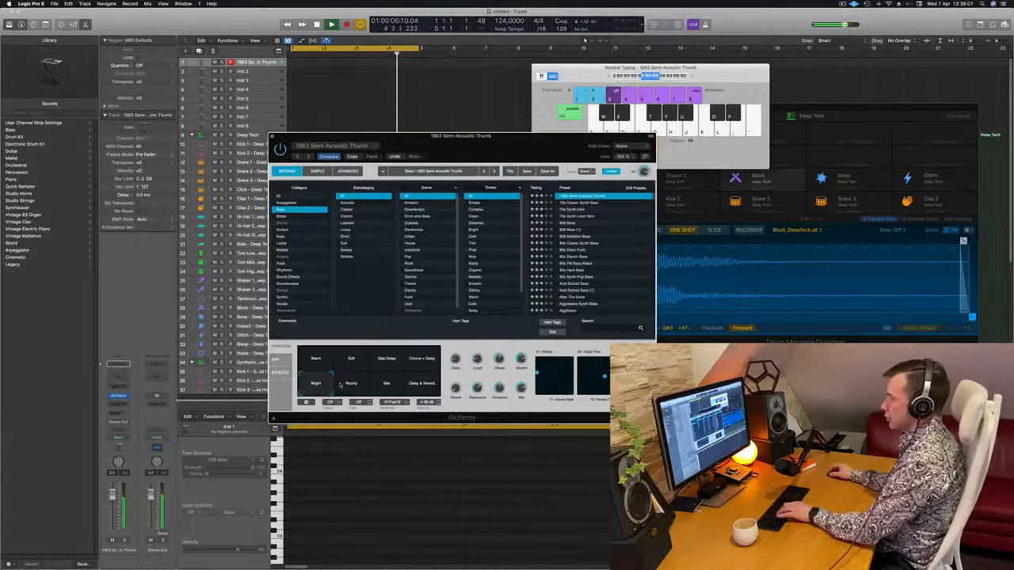
click(346, 385)
click(385, 385)
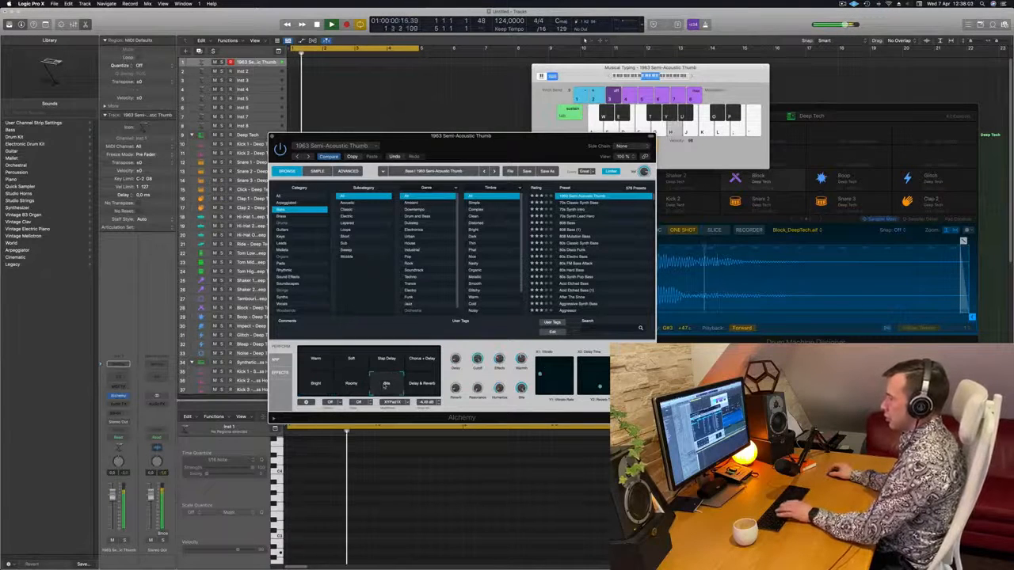
click(431, 387)
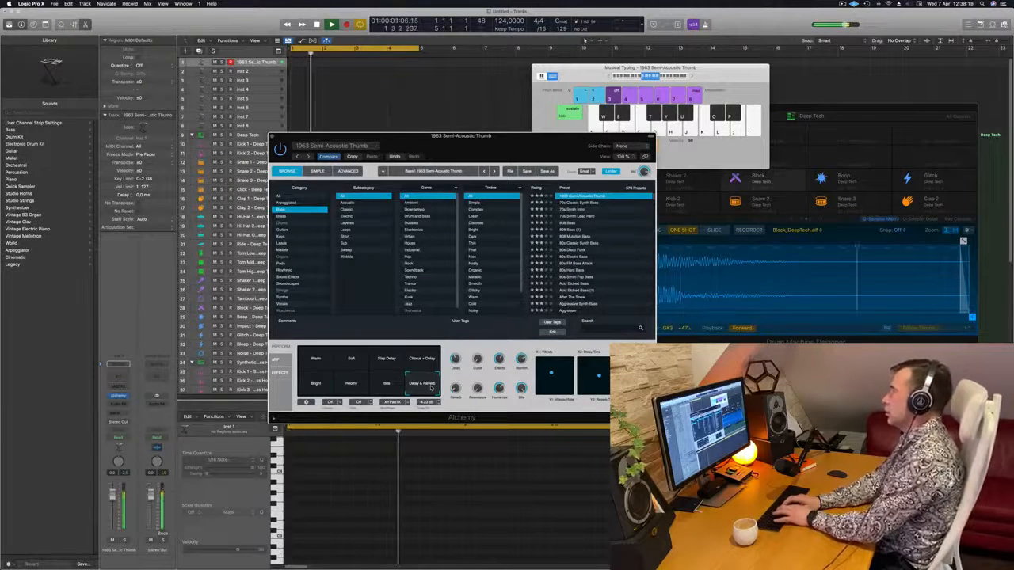
Record a bass line in bars 3 and 4 on the 1963 Semi-Acoustic Thumb track using Musical Typing over the looping drums.
key(r)
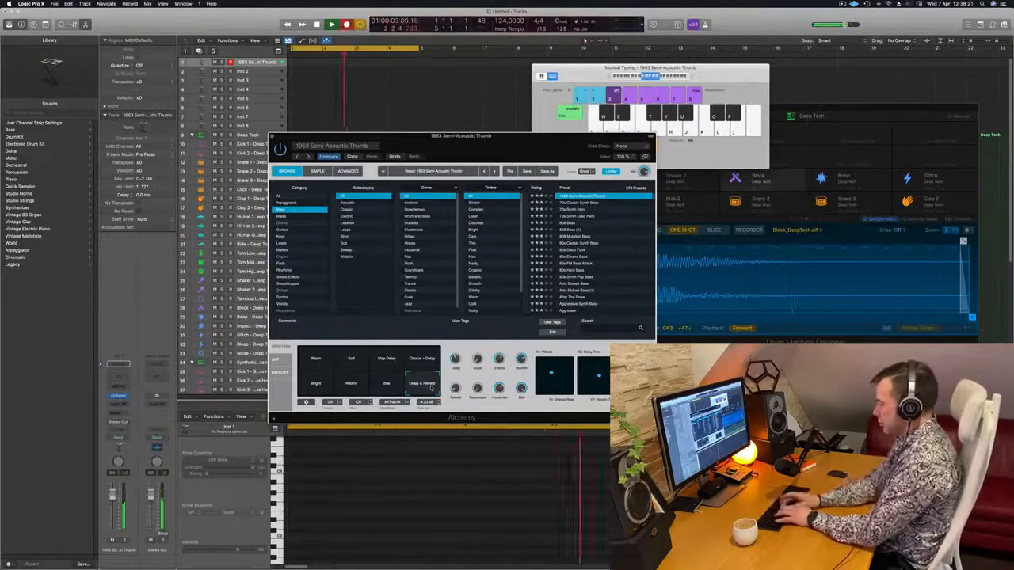
key(g)
key(h)
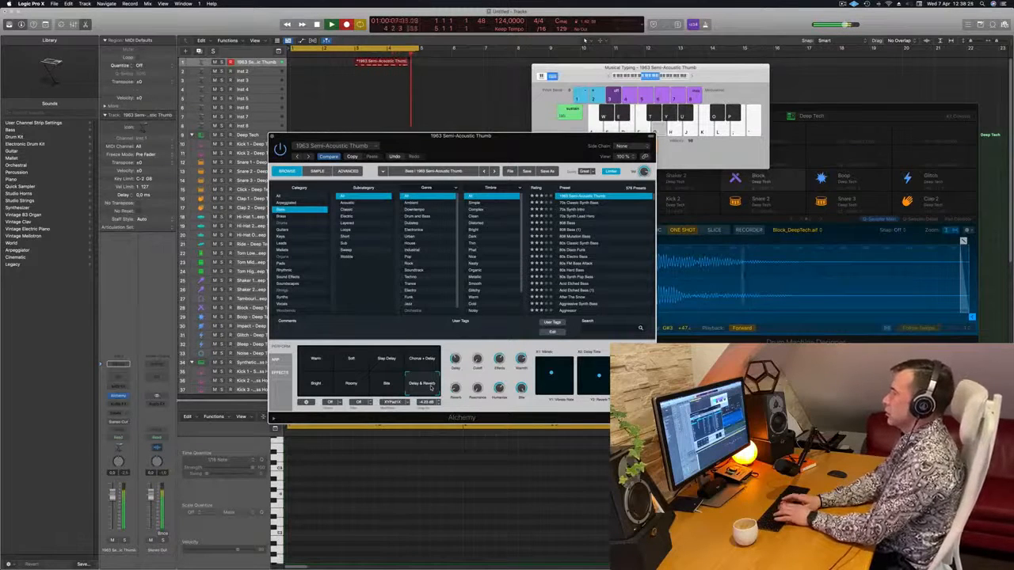
key(space)
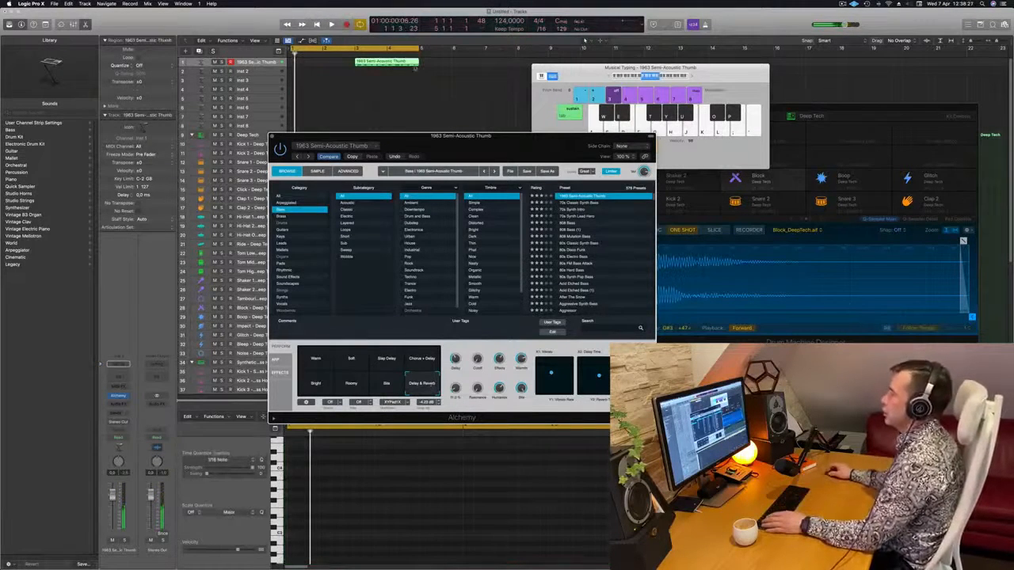
Move the recorded bass region to the start of bar 1 and play the loop from there.
drag(400, 61, 338, 65)
click(435, 504)
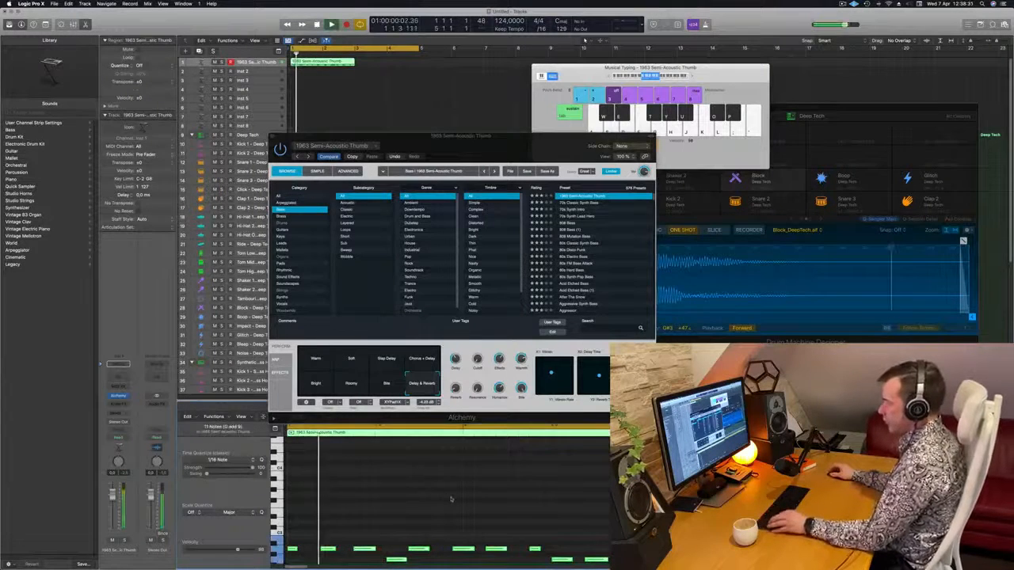
scroll(467, 499, down, 3)
key(space)
key(space)
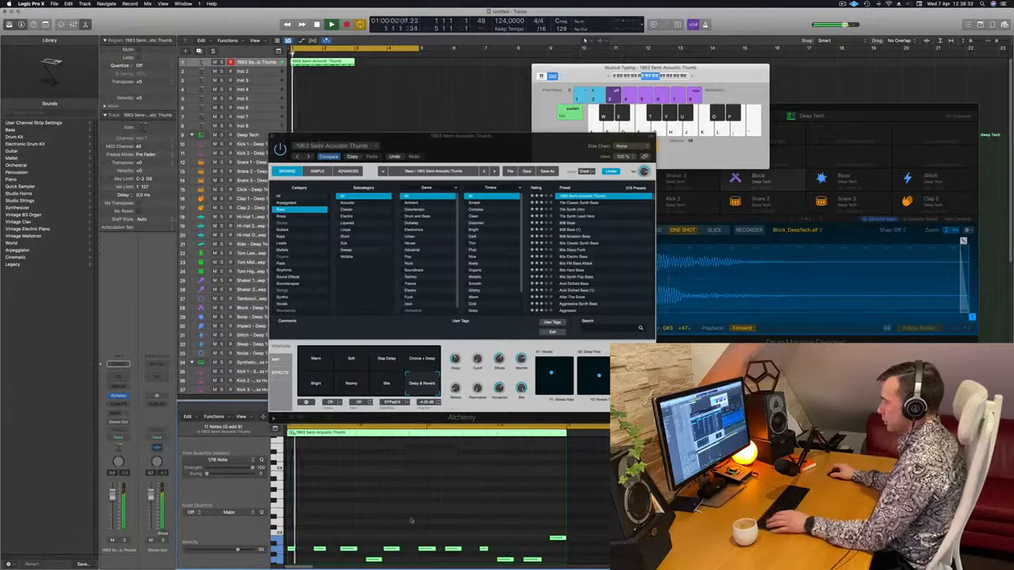
Replay the bass region several times while examining its note pitches and timing in the piano roll.
scroll(411, 520, down, 3)
click(394, 512)
key(space)
key(space)
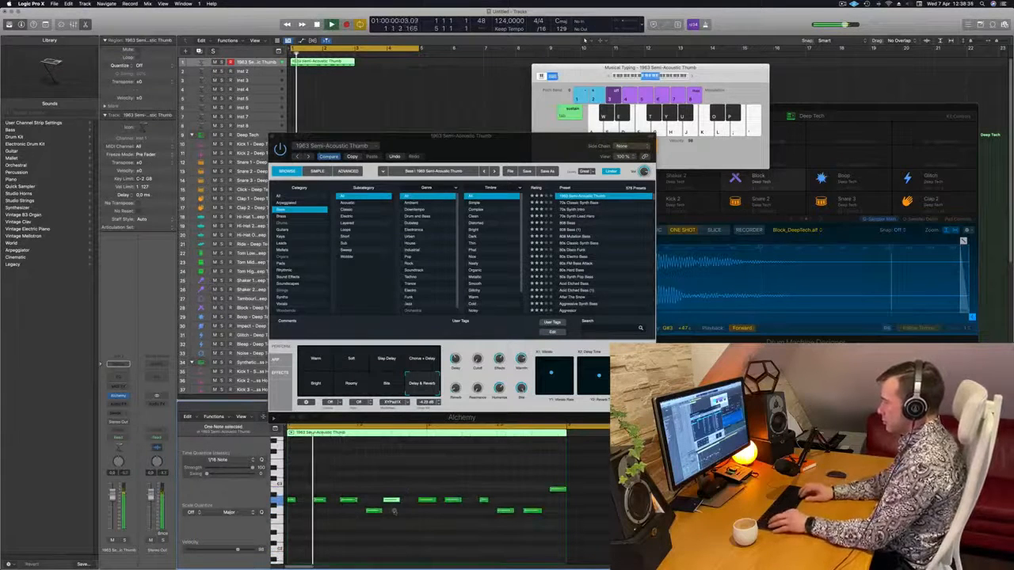
scroll(402, 474, down, 2)
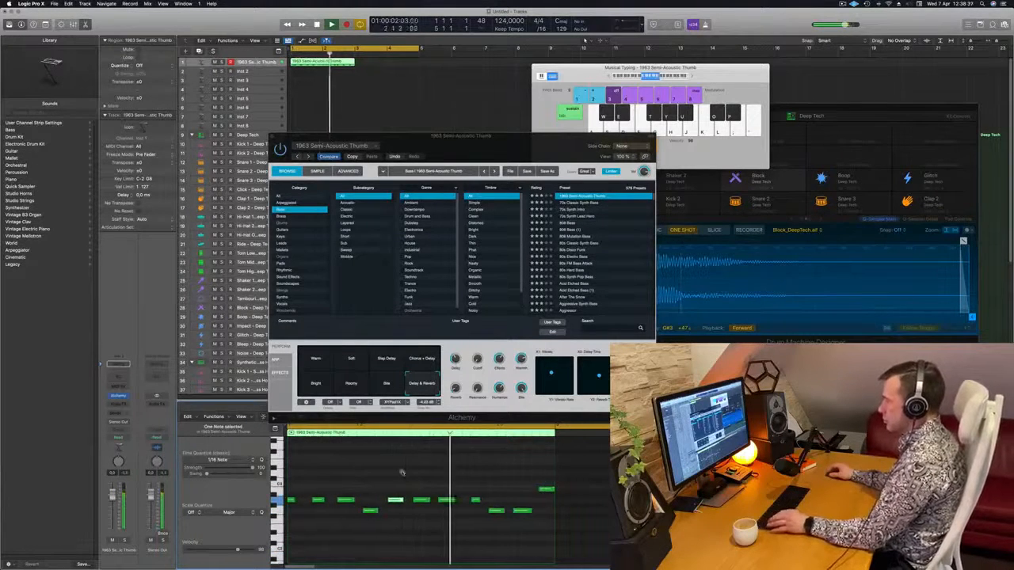
key(space)
key(space)
click(403, 478)
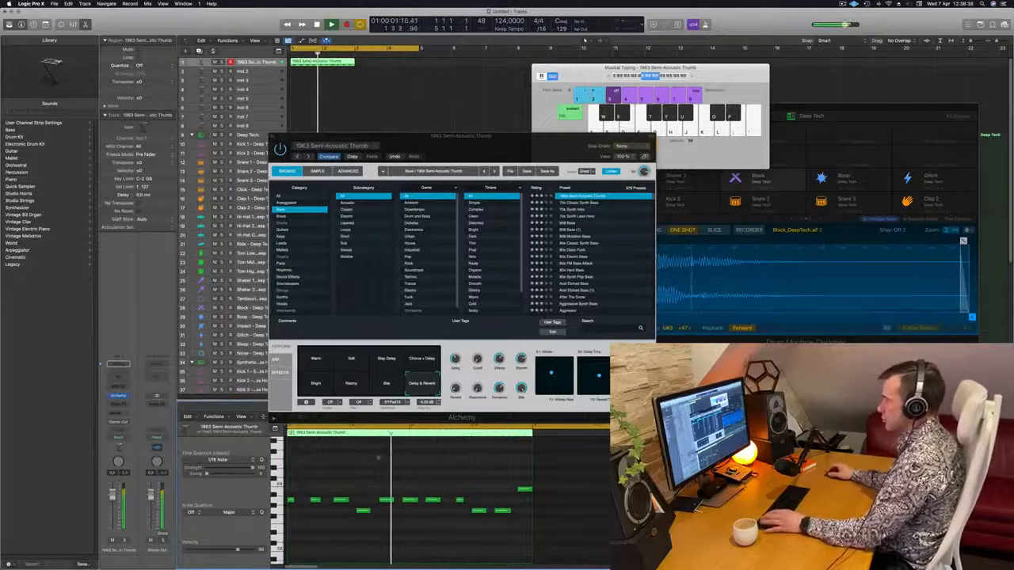
key(space)
key(space)
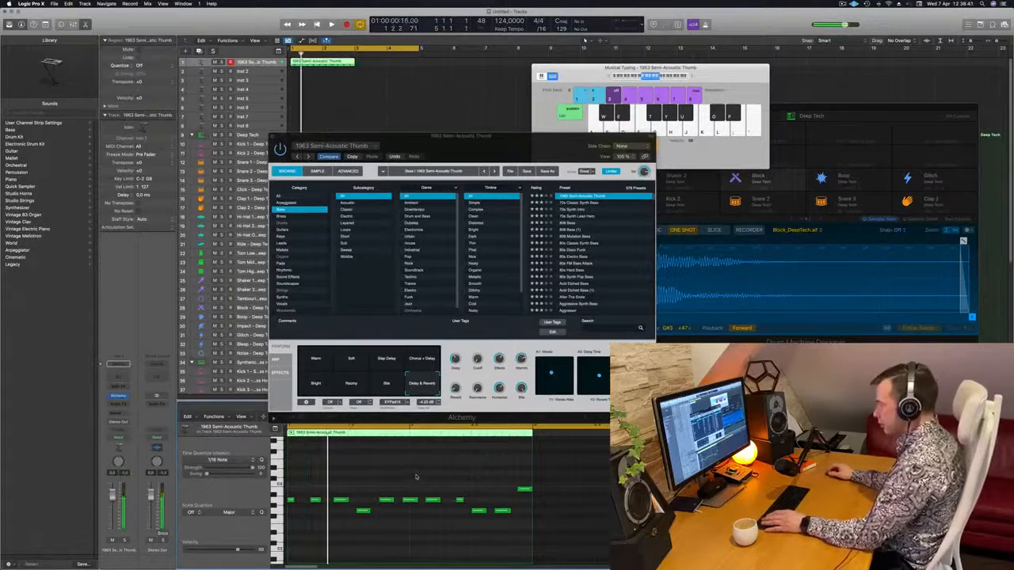
Copy the bass region to bar 3 so the bass line fills all four bars.
key(space)
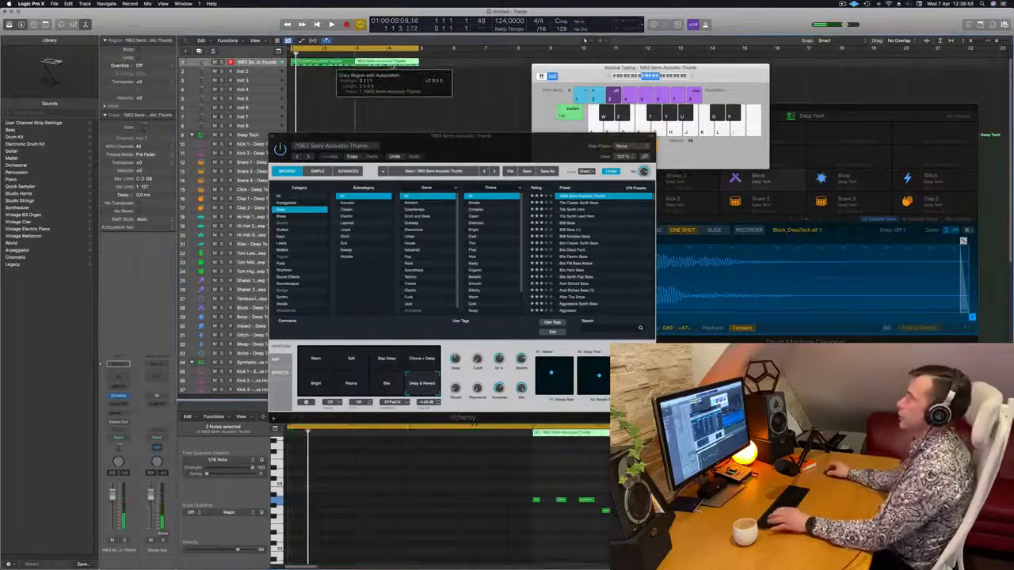
drag(474, 145, 598, 101)
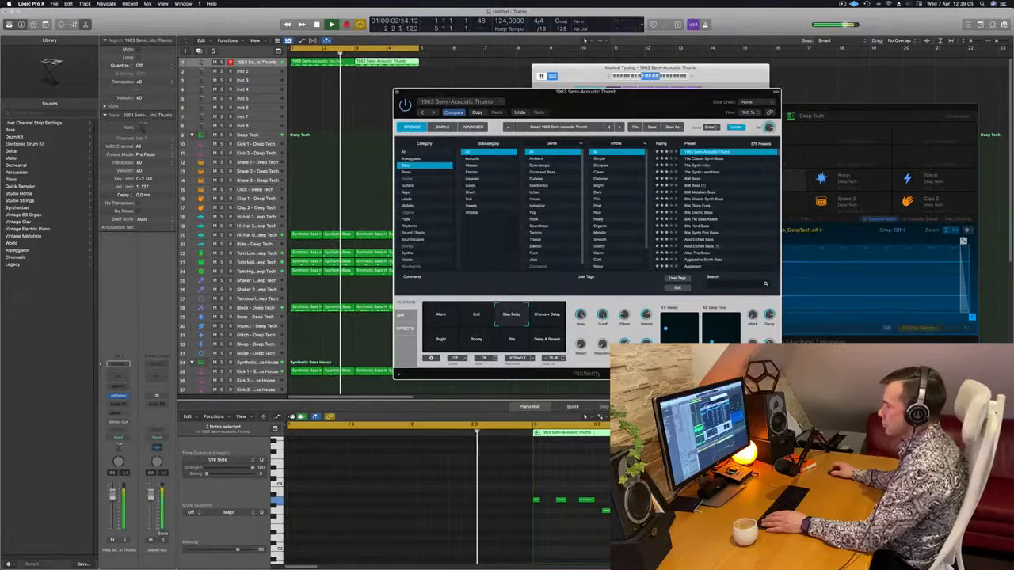
Try the Delay & Reverb, Bite and Chorus + Delay snapshots of 1963 Semi-Acoustic Thumb against the full loop.
drag(619, 95, 552, 140)
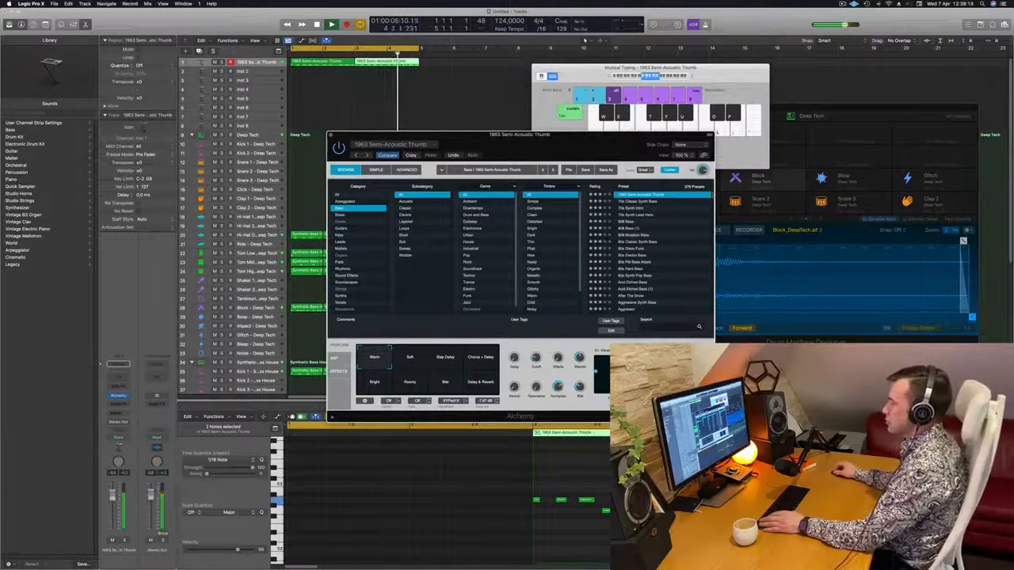
drag(581, 136, 543, 139)
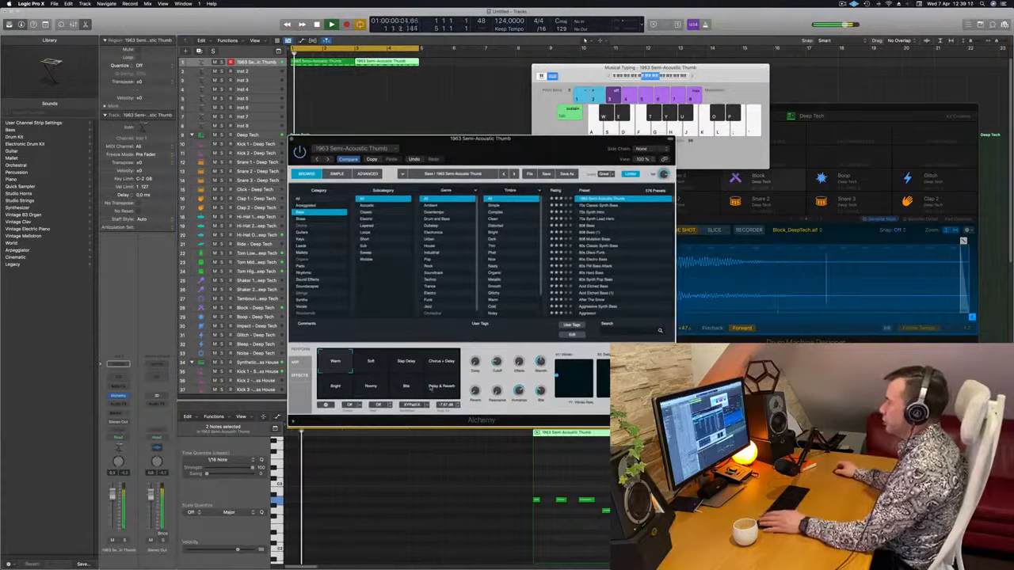
click(431, 387)
click(407, 384)
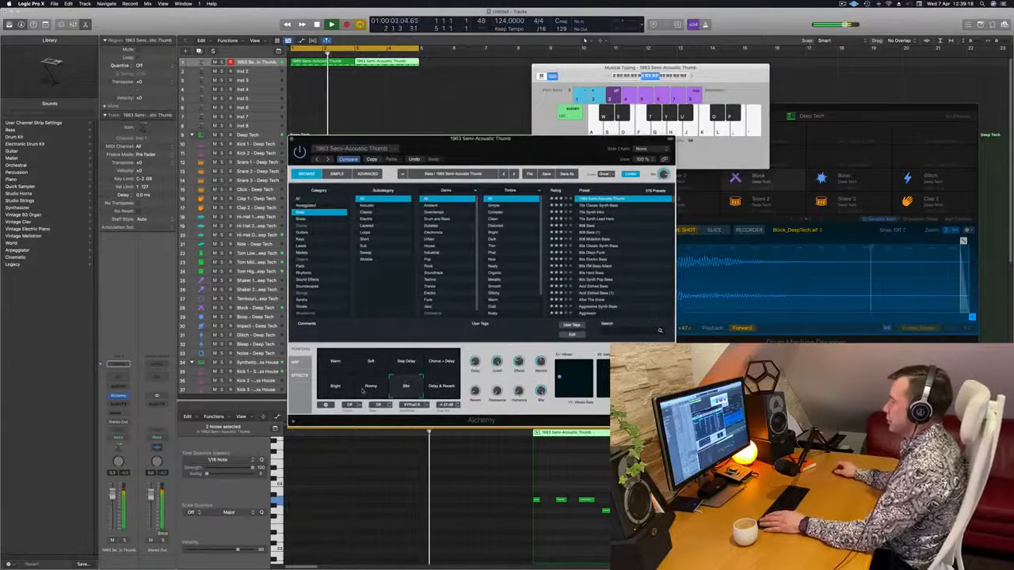
click(413, 361)
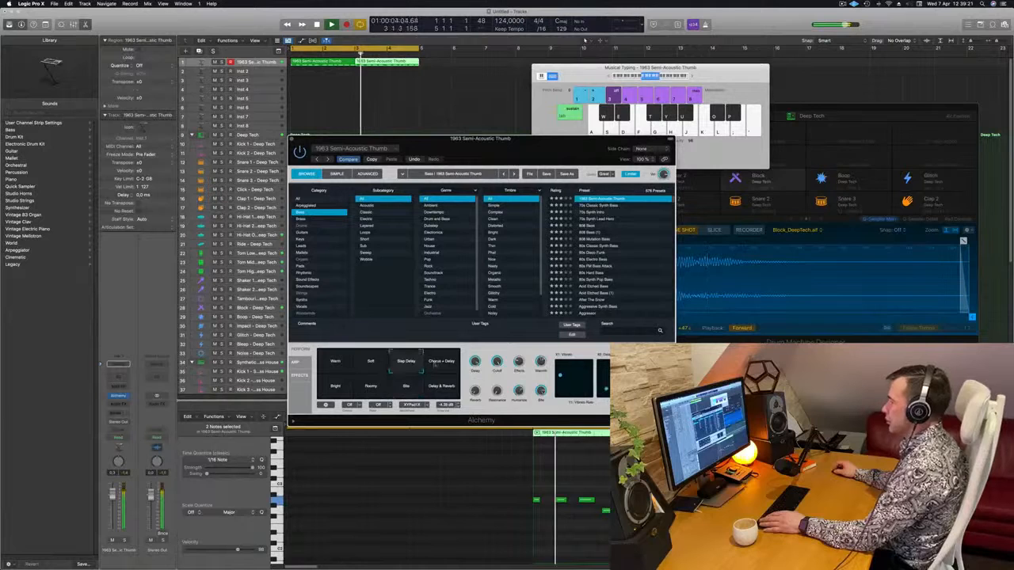
click(448, 365)
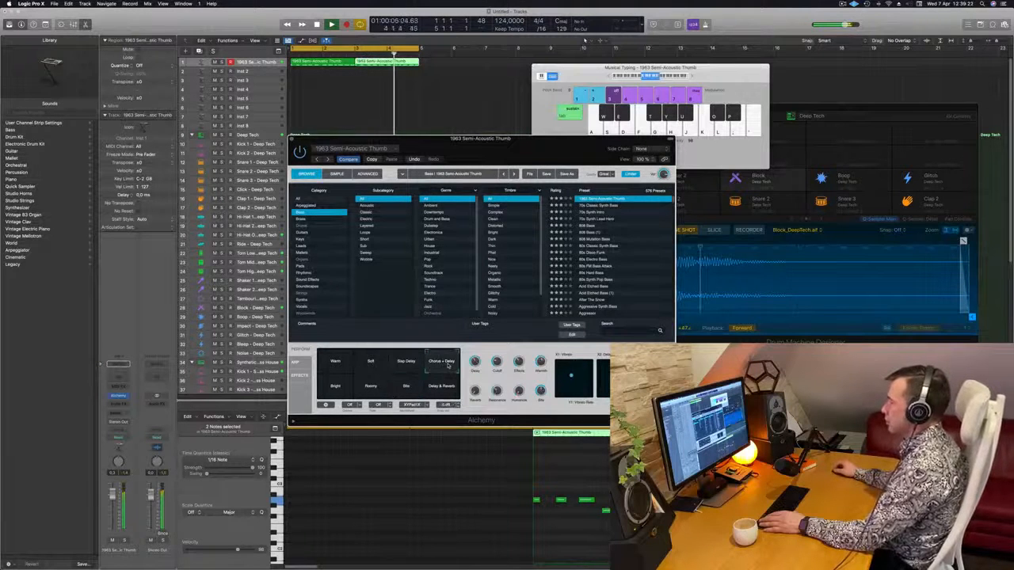
Load the 70s Classic Synth Bass preset in Alchemy and audition it with the loop.
click(599, 206)
drag(519, 156, 590, 132)
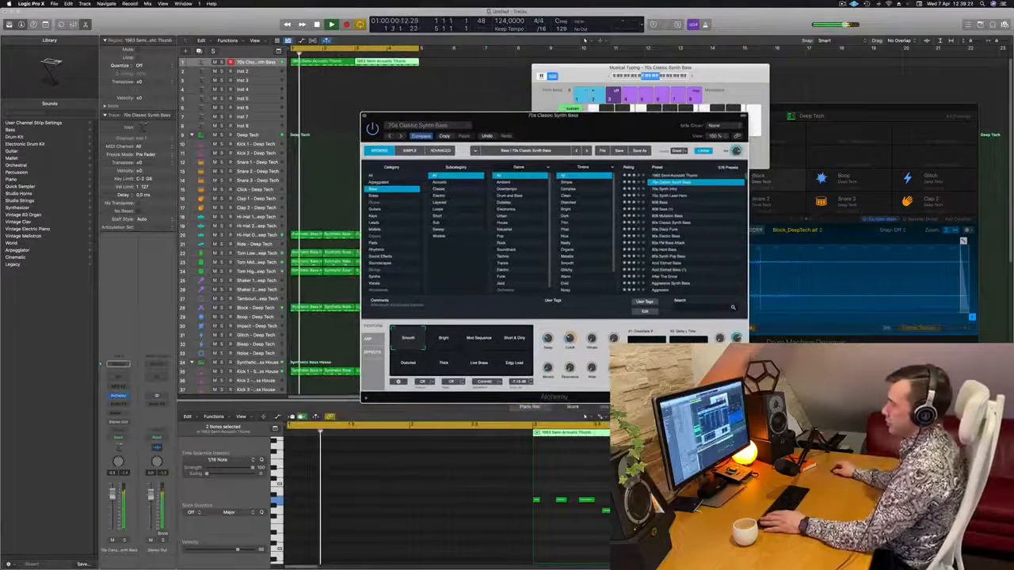
key(space)
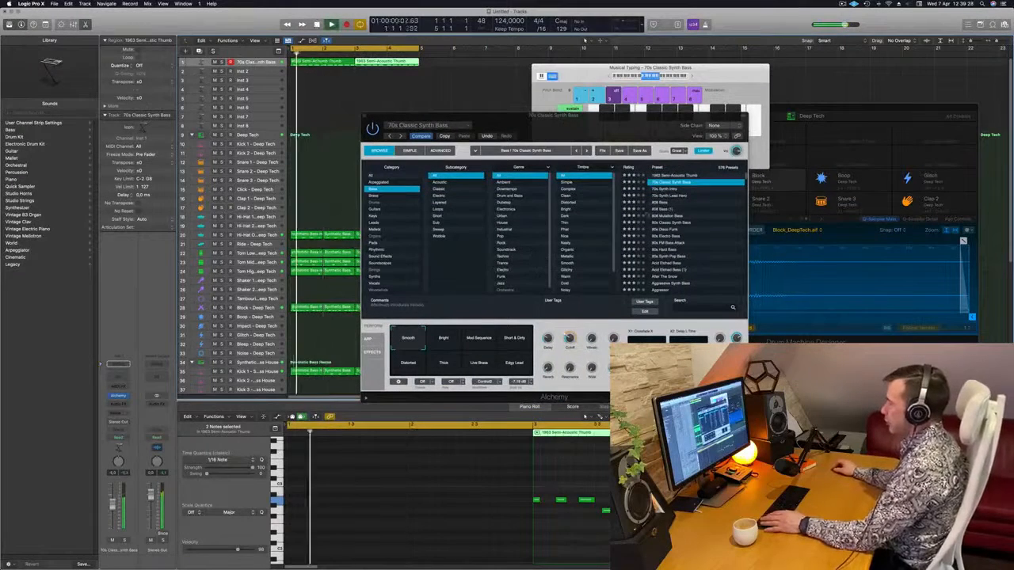
click(621, 132)
drag(621, 132, 606, 152)
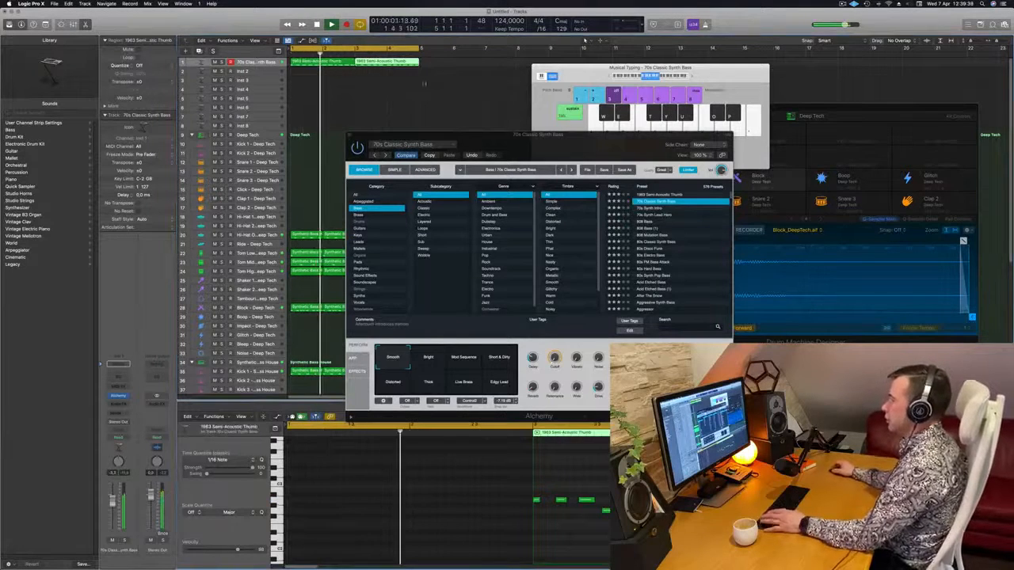
Transpose all notes in both bass regions down one octave in the piano roll and replay the loop.
drag(538, 136, 749, 134)
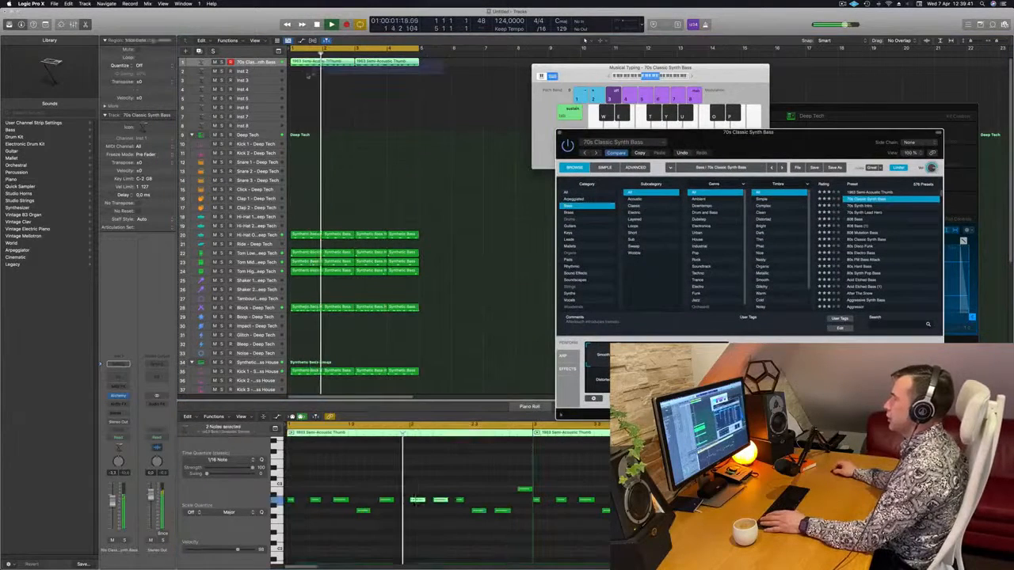
drag(443, 64, 310, 75)
click(364, 473)
key(super+s)
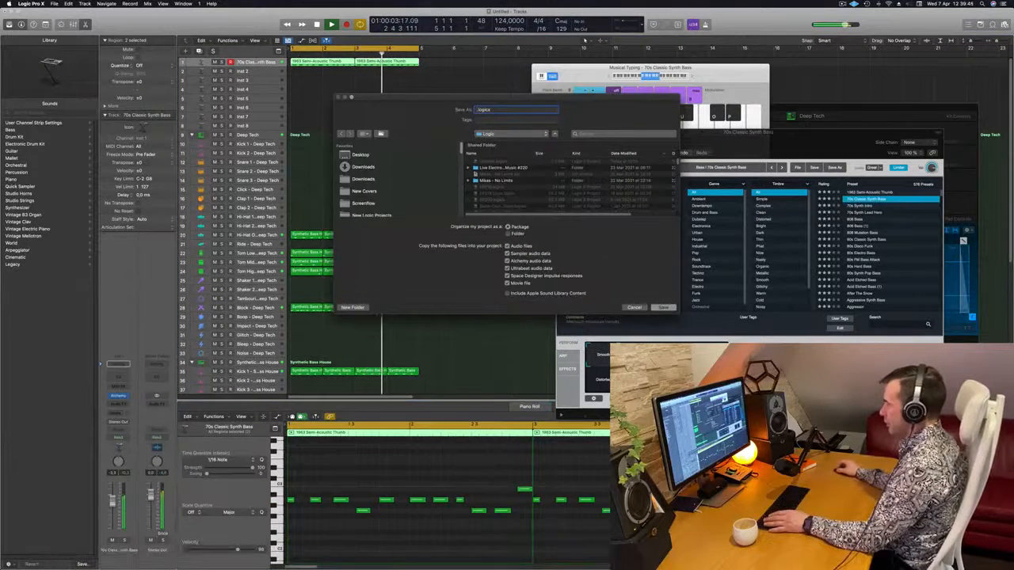
key(Escape)
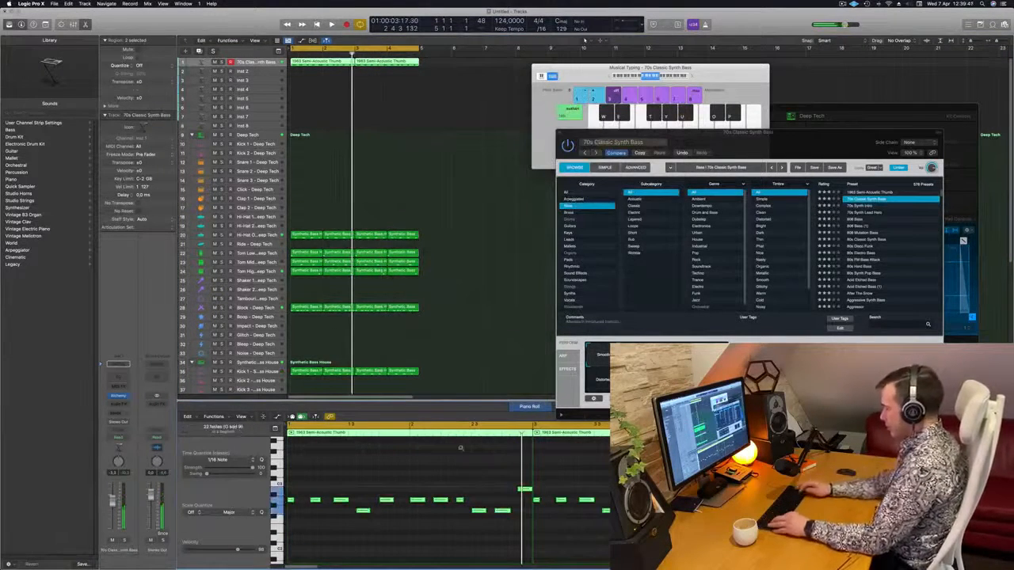
scroll(460, 449, up, 3)
key(space)
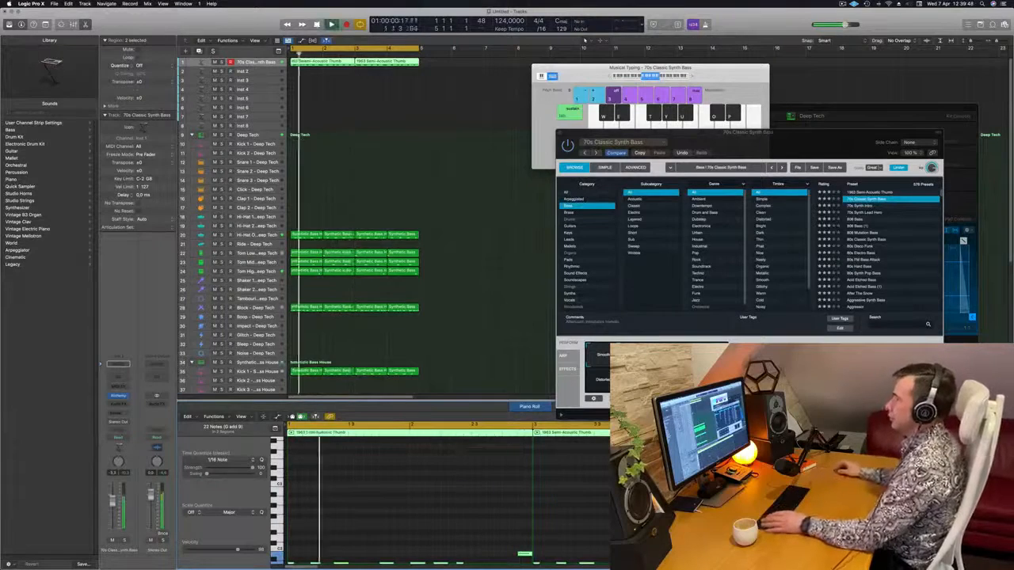
Compare the 1963 Semi-Acoustic Thumb preset against the loop, returning to 70s Classic Synth Bass.
drag(805, 139, 726, 164)
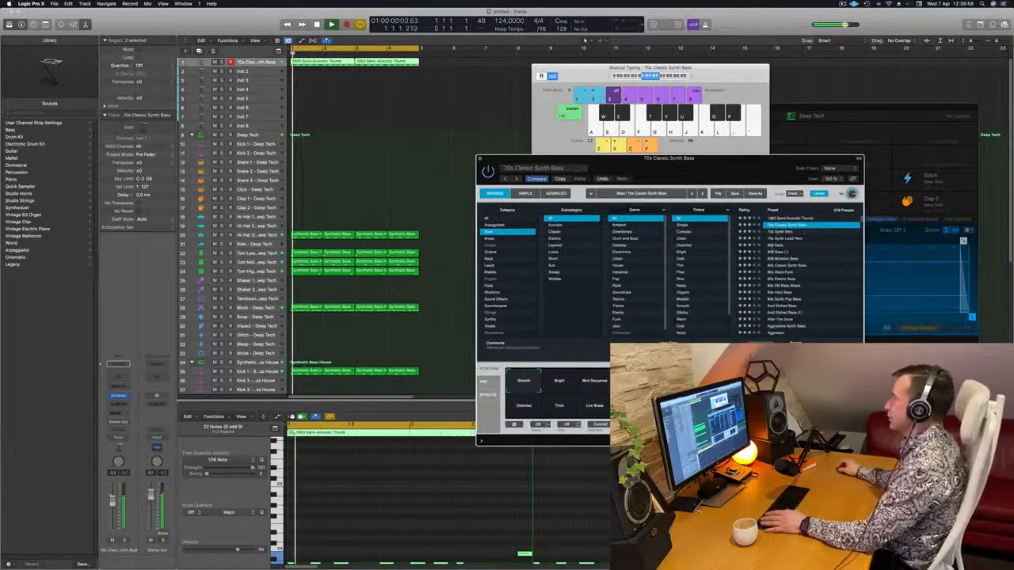
click(791, 218)
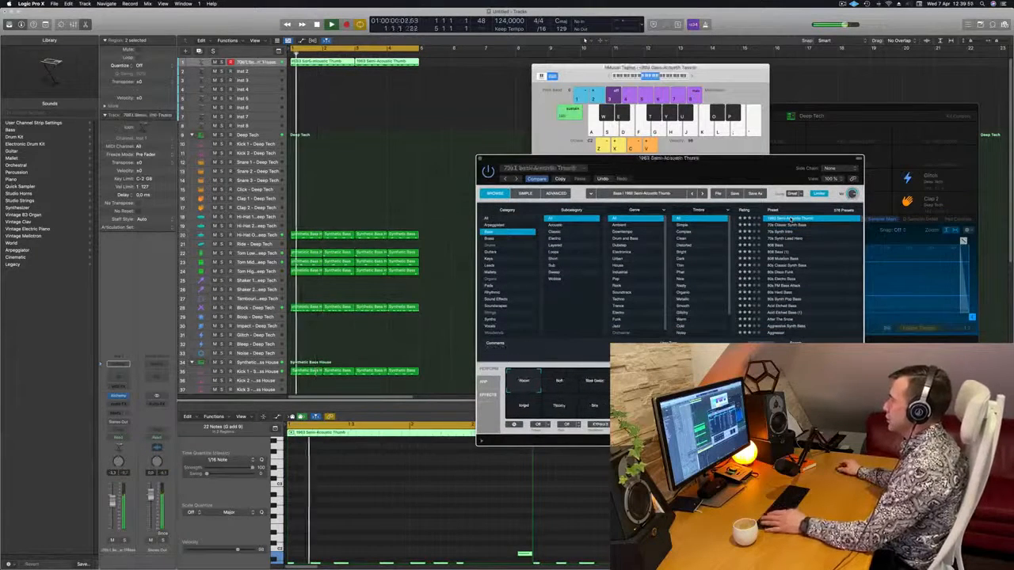
key(Down)
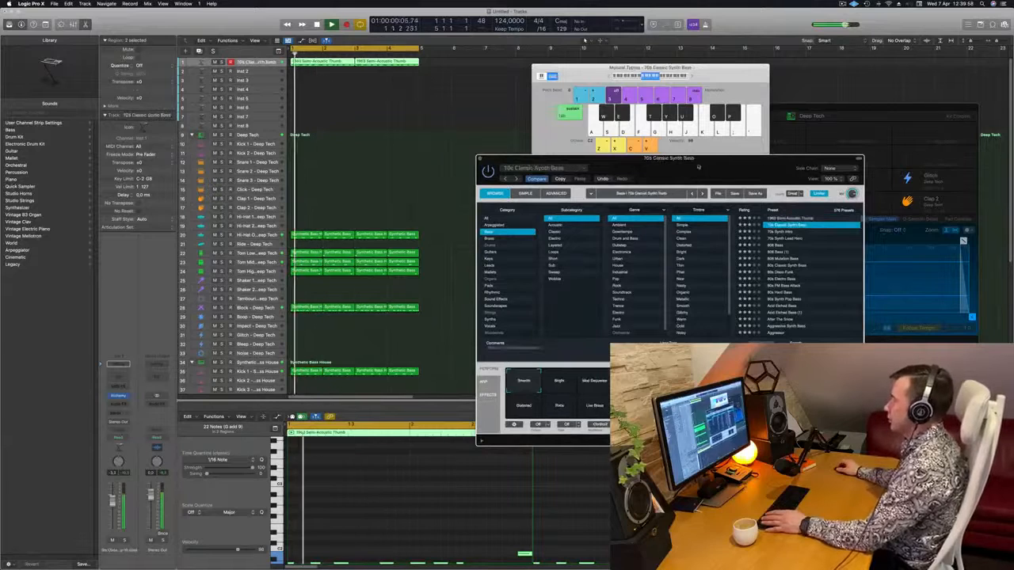
Try the Mod Sequence and Distorted snapshots of 70s Classic Synth Bass, going back to Smooth.
drag(724, 175, 638, 34)
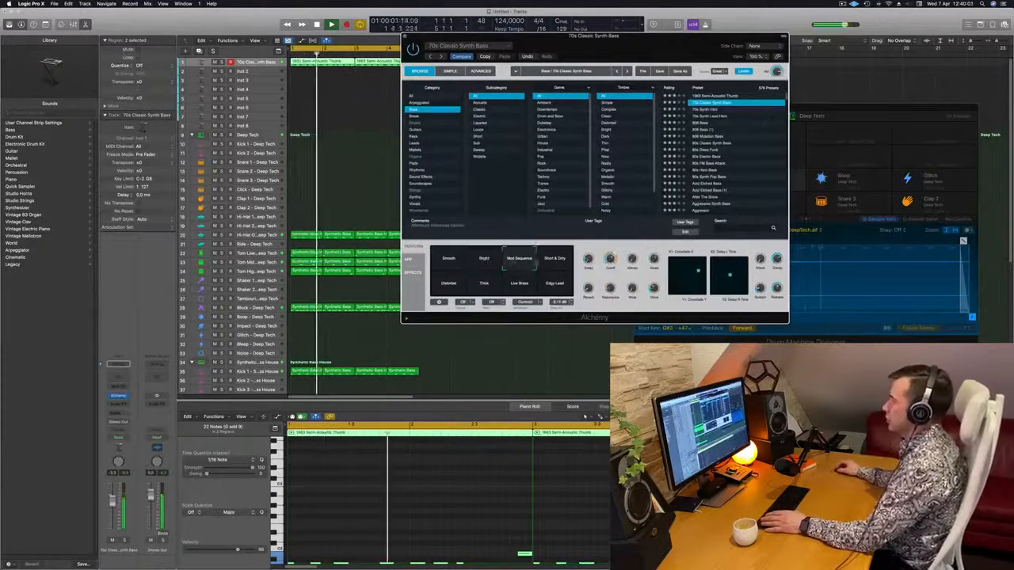
click(449, 283)
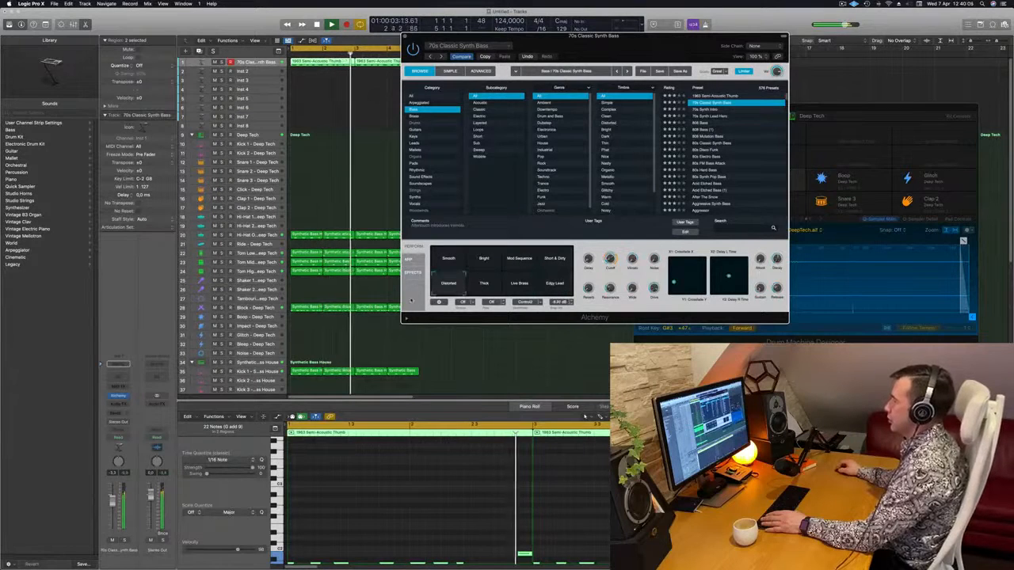
click(453, 259)
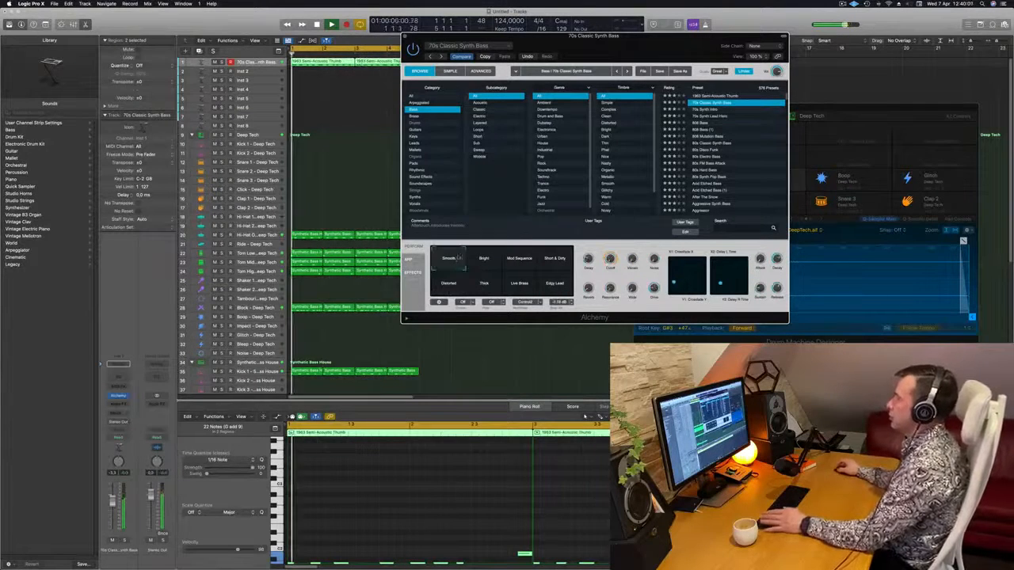
Close the Alchemy and Musical Typing windows and open the Mixer below the arrangement.
drag(402, 34, 378, 182)
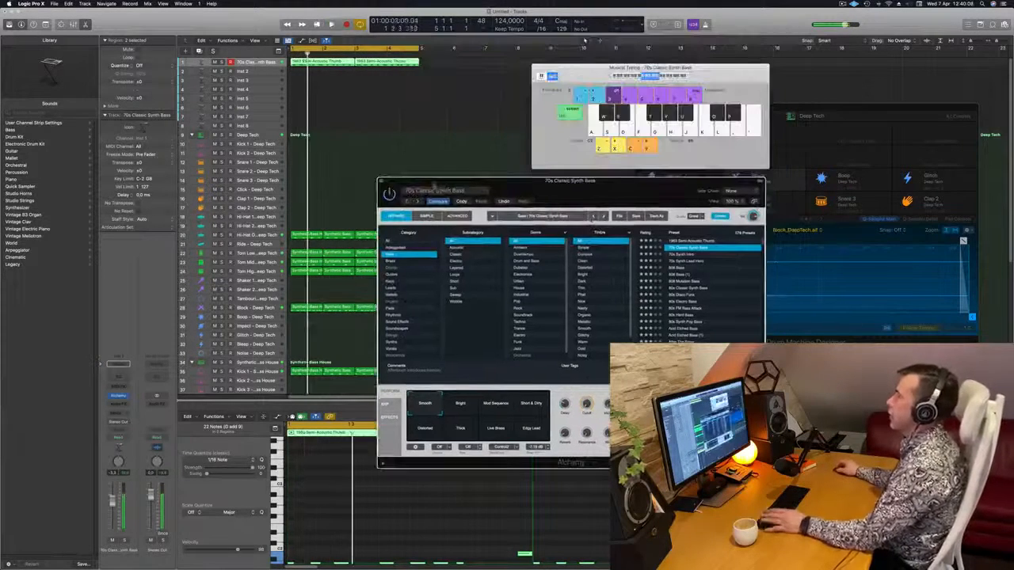
click(381, 181)
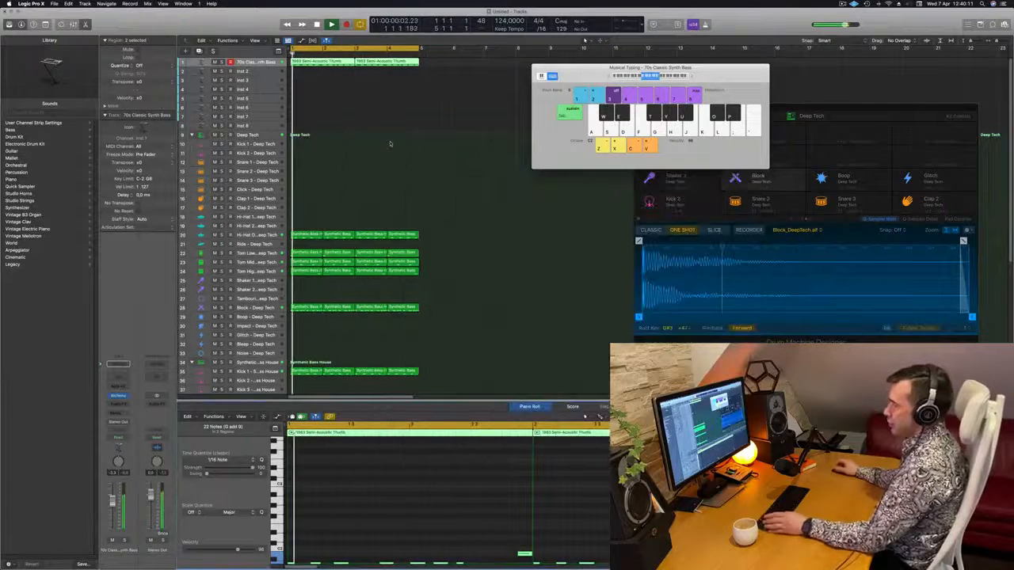
click(446, 170)
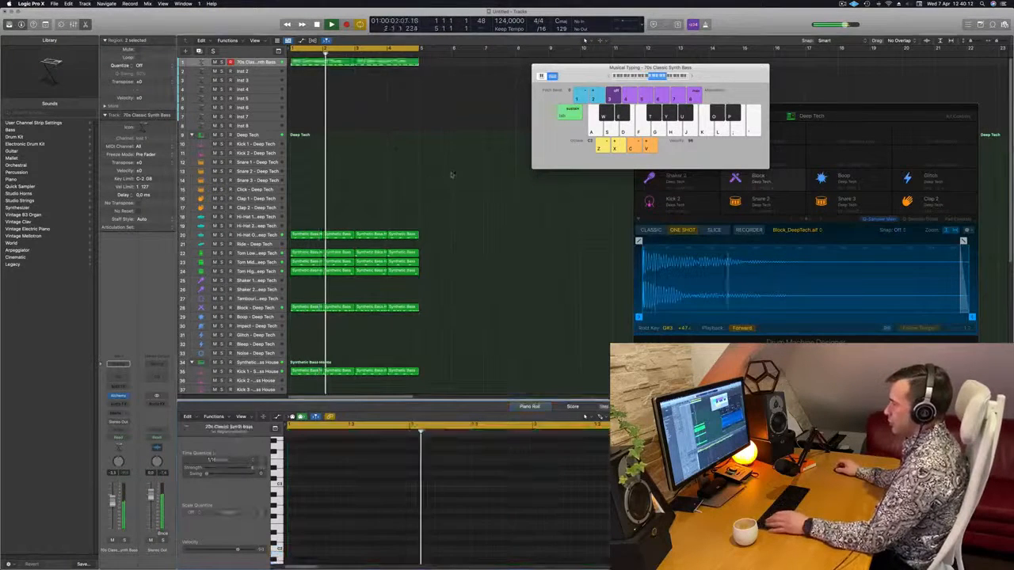
key(super+k)
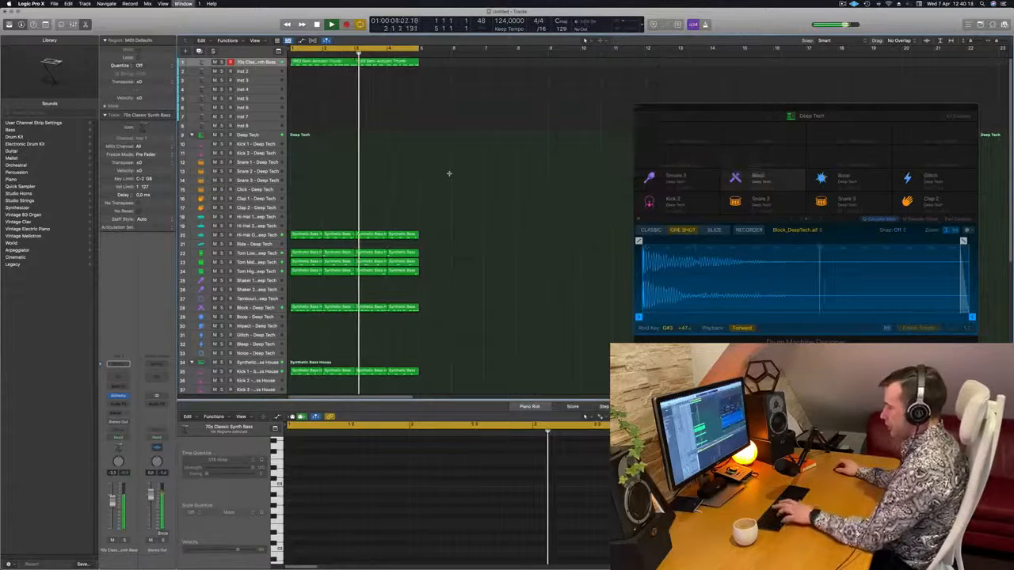
key(x)
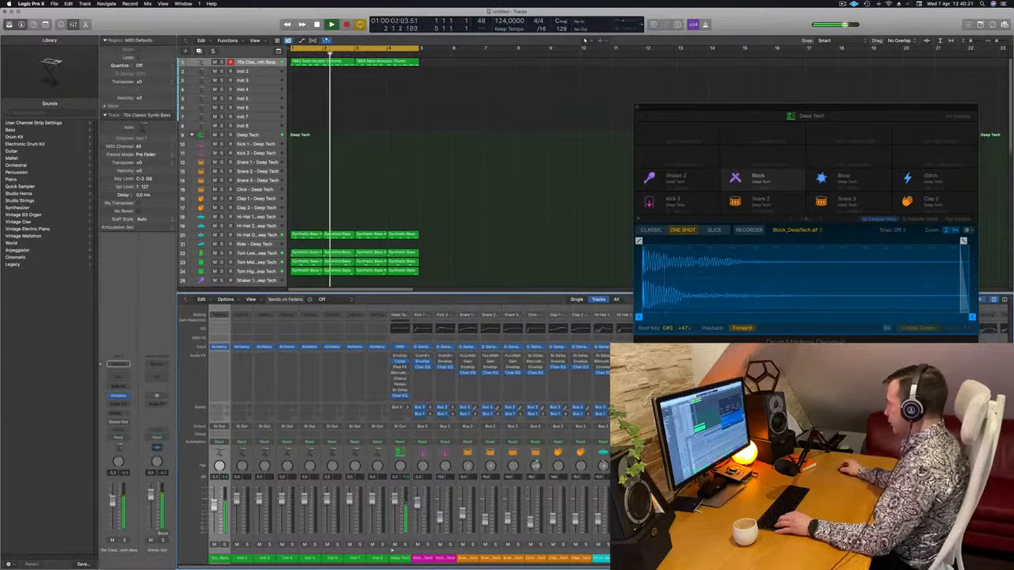
Examine the drum kit channel strips and their levels in the Mixer, restarting the loop from the beginning.
scroll(409, 432, right, 10)
scroll(409, 431, right, 1)
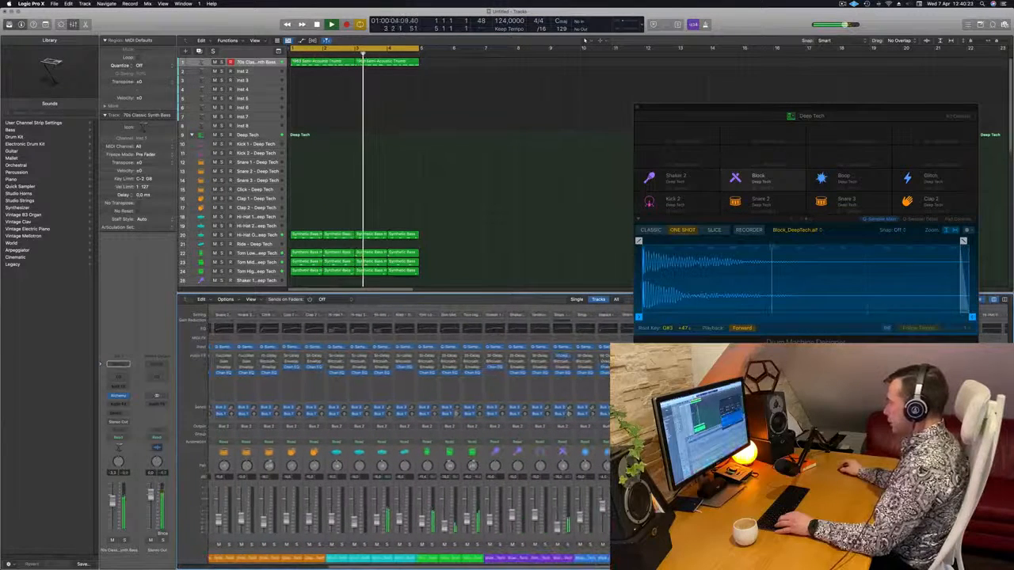
scroll(409, 431, right, 8)
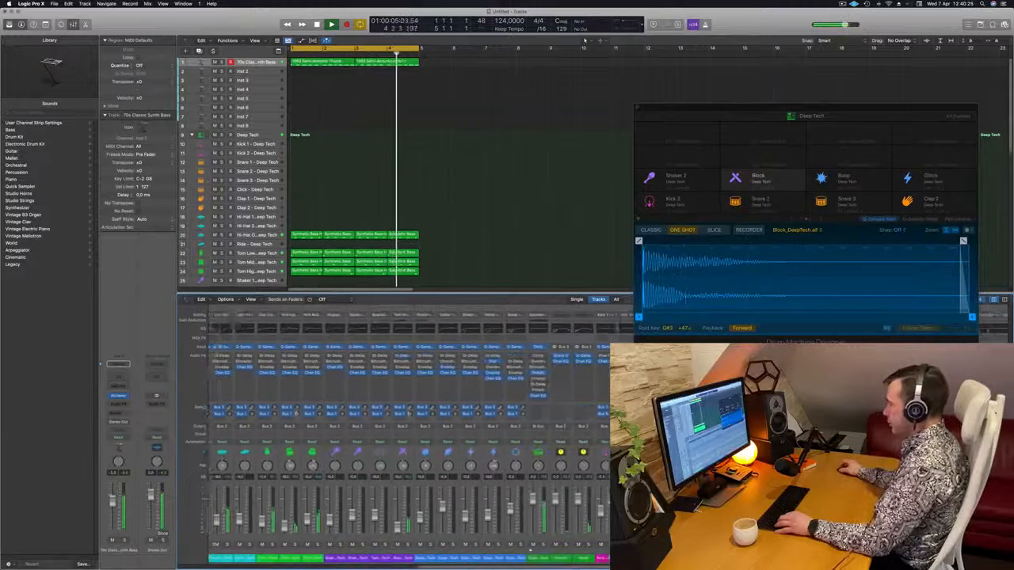
scroll(409, 431, left, 18)
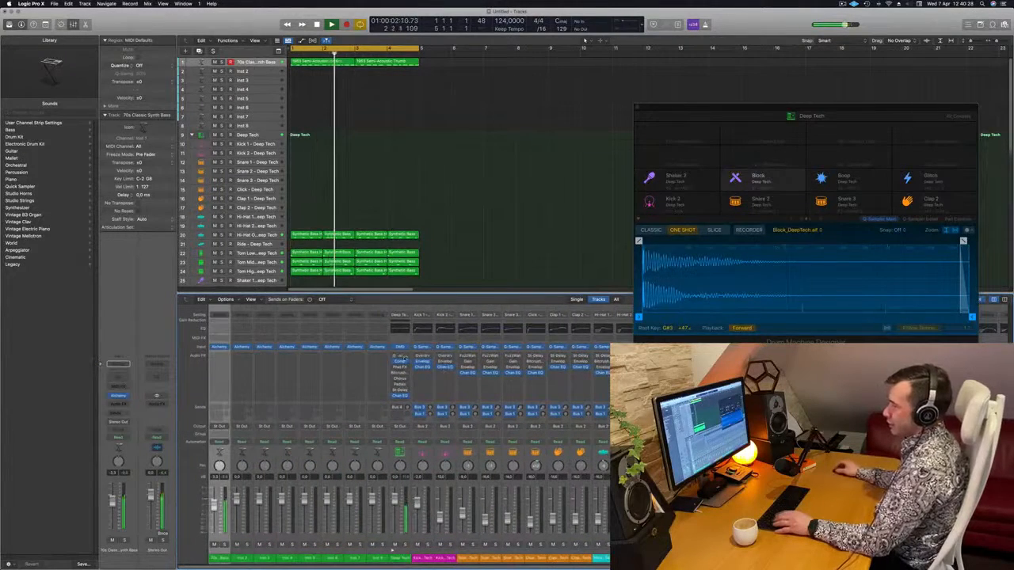
scroll(376, 378, right, 2)
scroll(377, 377, left, 3)
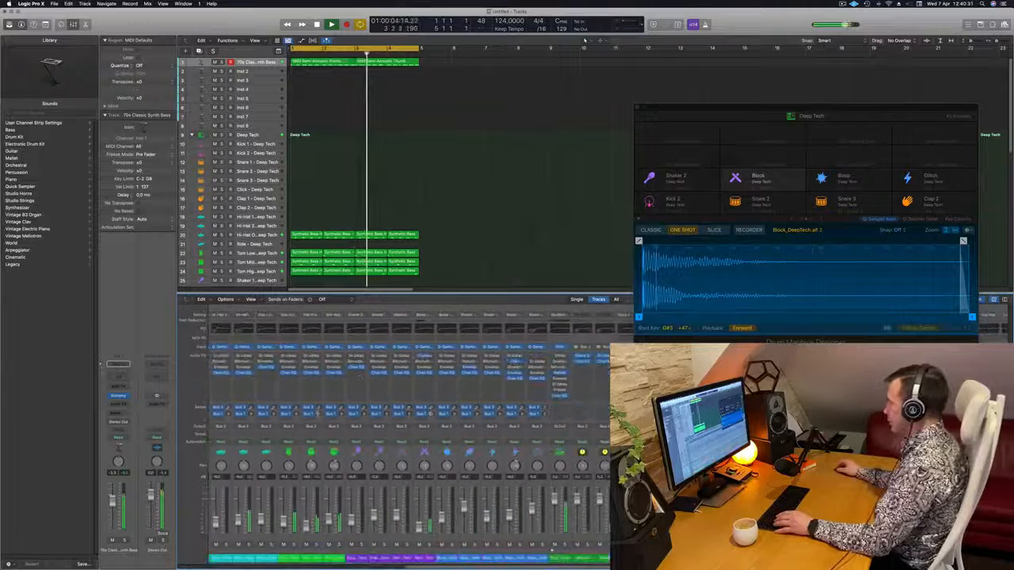
scroll(376, 378, right, 2)
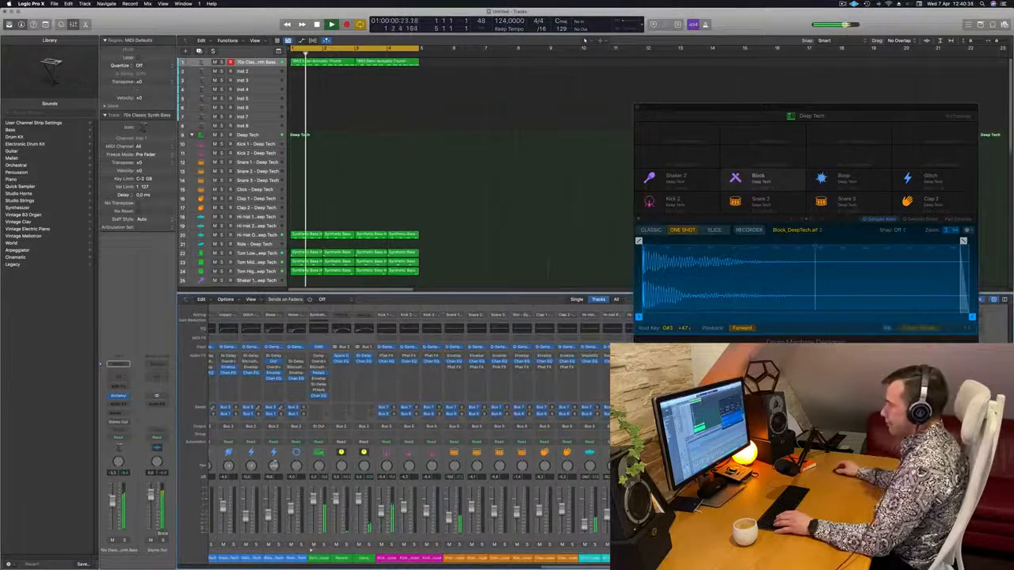
scroll(456, 394, left, 8)
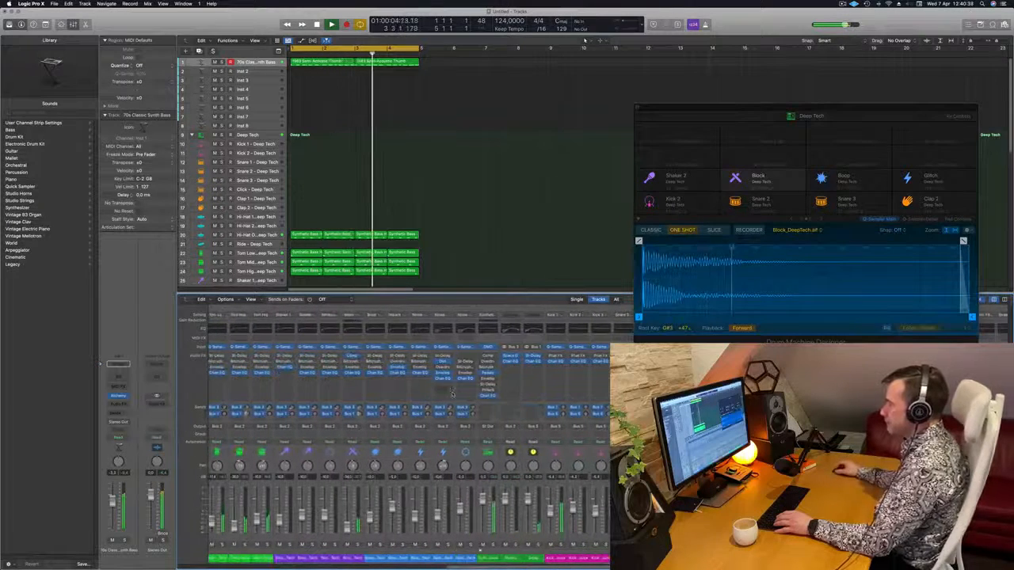
scroll(452, 394, left, 15)
key(space)
key(Return)
key(space)
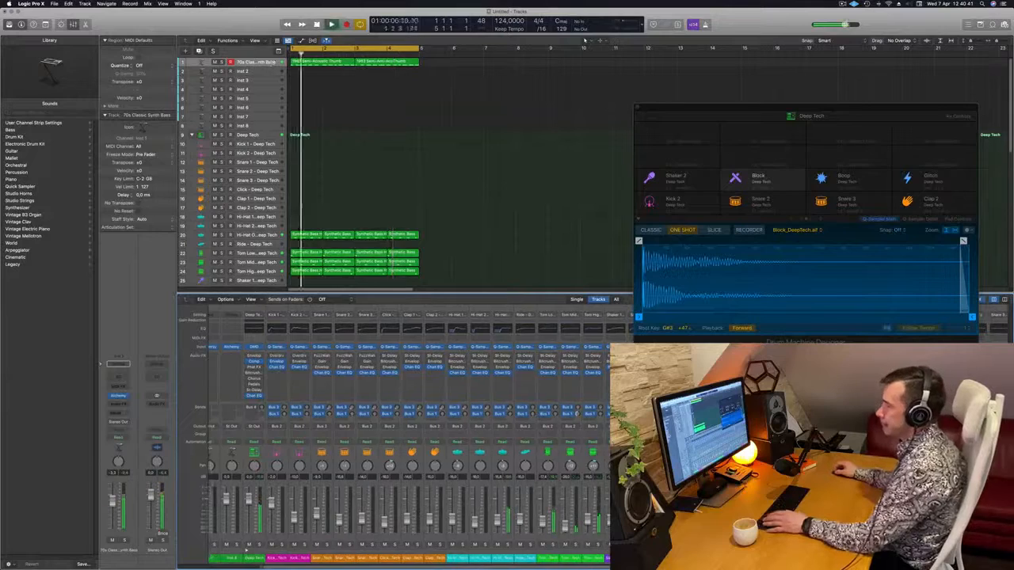
Insert a Compressor on the bass track and set its side chain to Kick 1 - Synthetic Bass House (Inst 33).
click(125, 404)
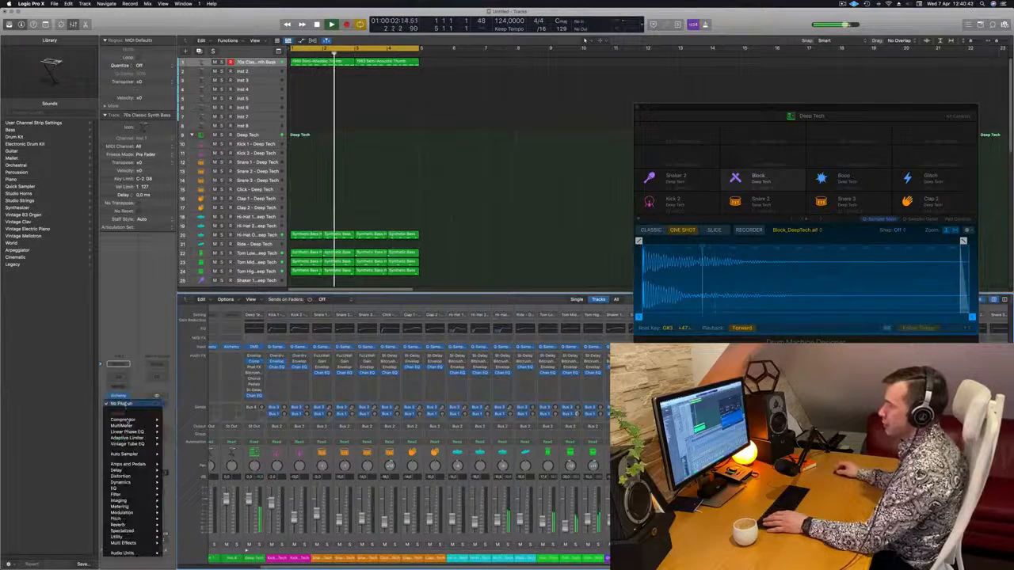
mouse_move(131, 419)
click(176, 421)
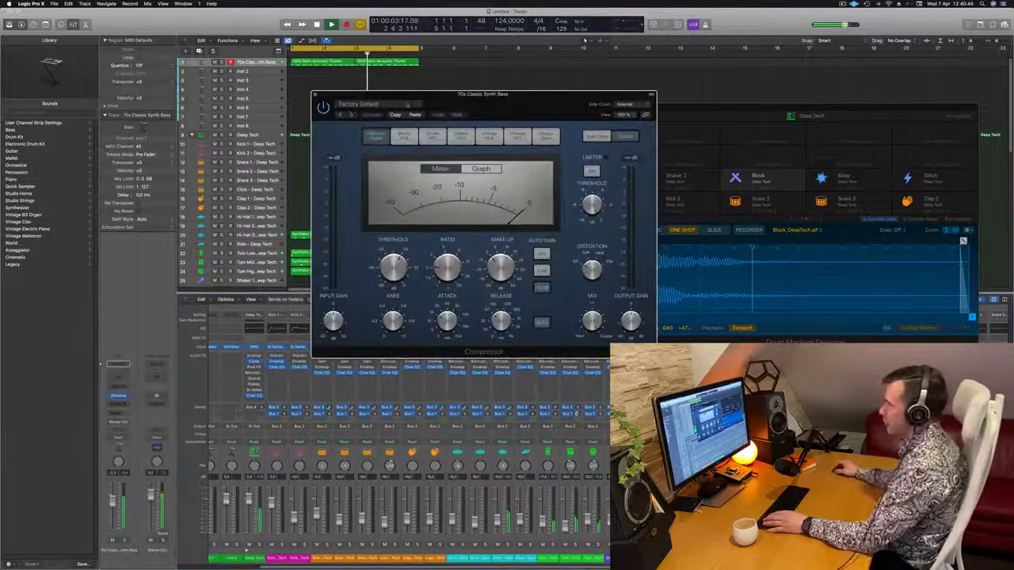
drag(622, 102, 601, 102)
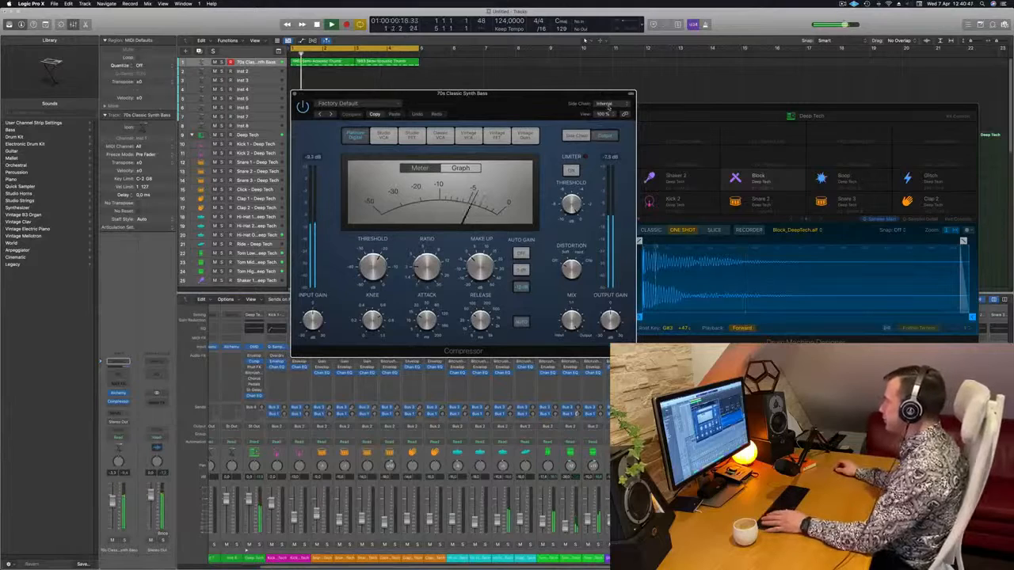
click(604, 103)
mouse_move(602, 120)
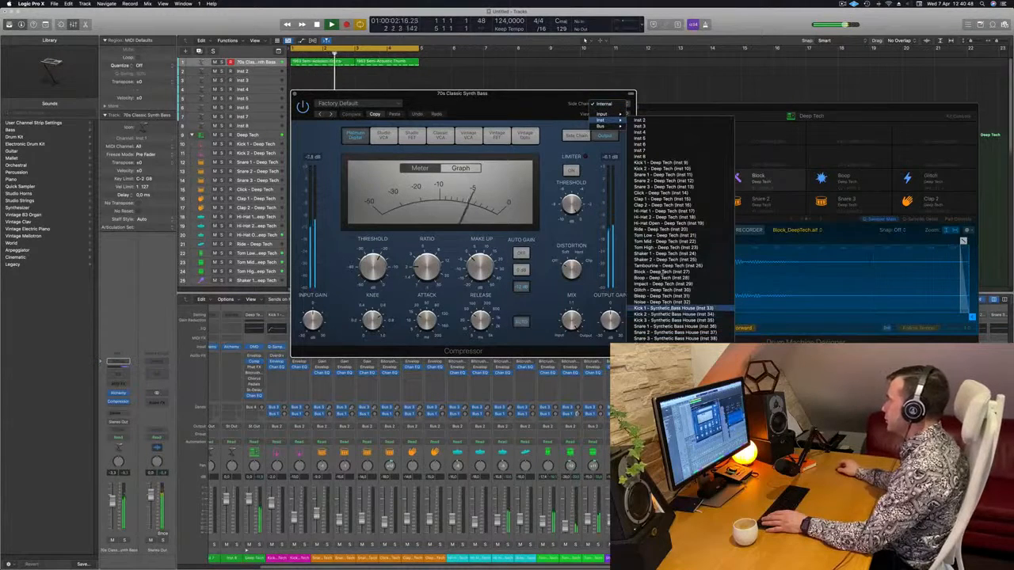
click(673, 308)
Set the bass compressor's attack to 0 ms, toggle its Auto release, and slightly lower the bass track's volume.
drag(534, 107, 780, 93)
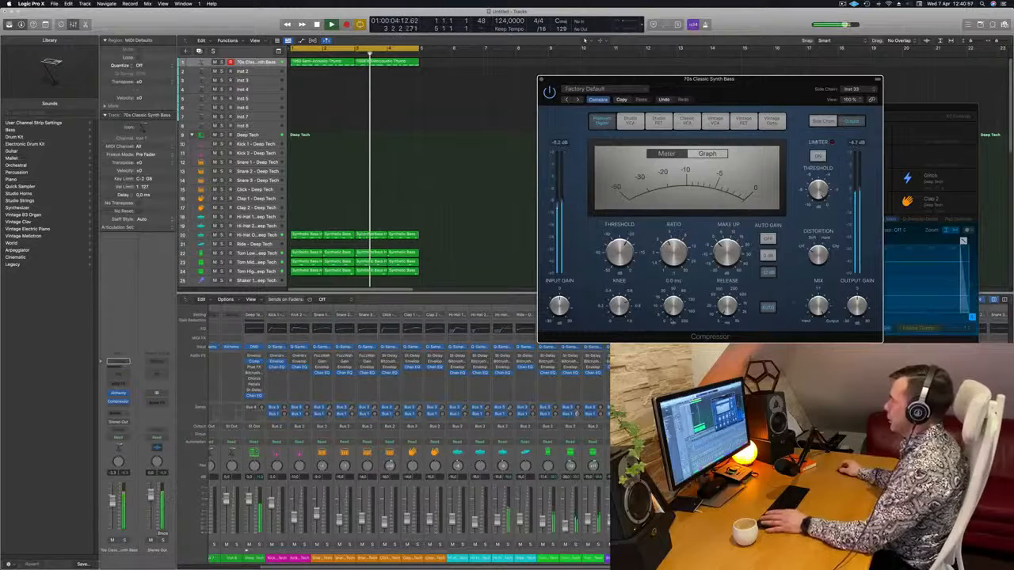
click(768, 309)
drag(780, 95, 684, 157)
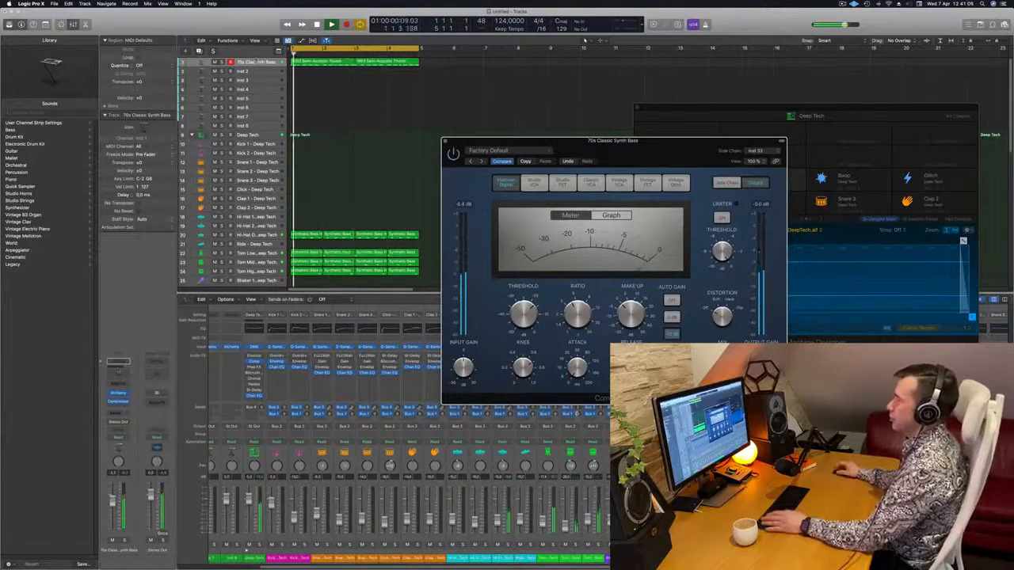
drag(112, 503, 112, 505)
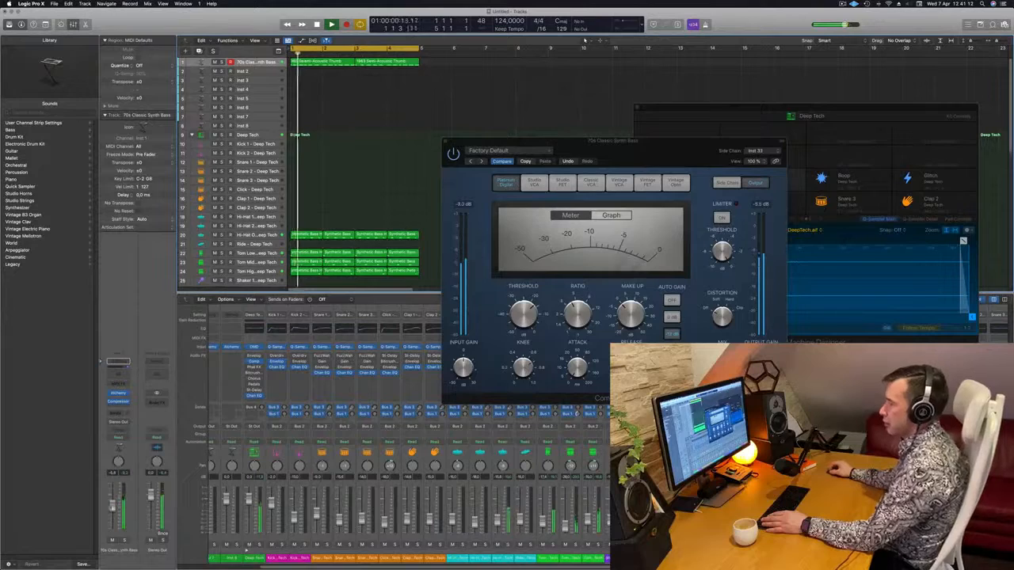
Look through the drum tracks and select the Deep Tech Hi-Hat Open track.
scroll(371, 157, down, 10)
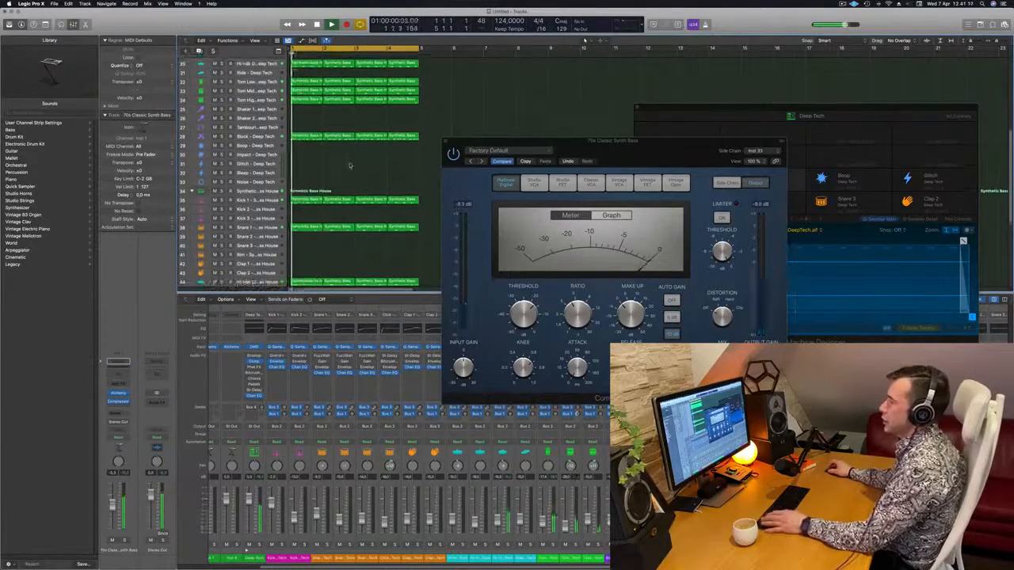
scroll(286, 244, down, 3)
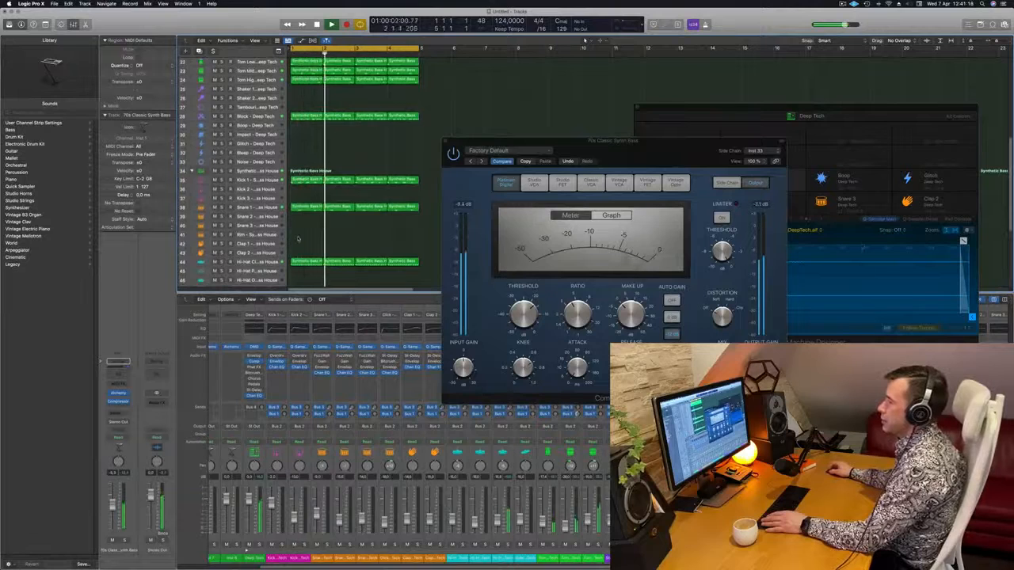
scroll(298, 238, up, 10)
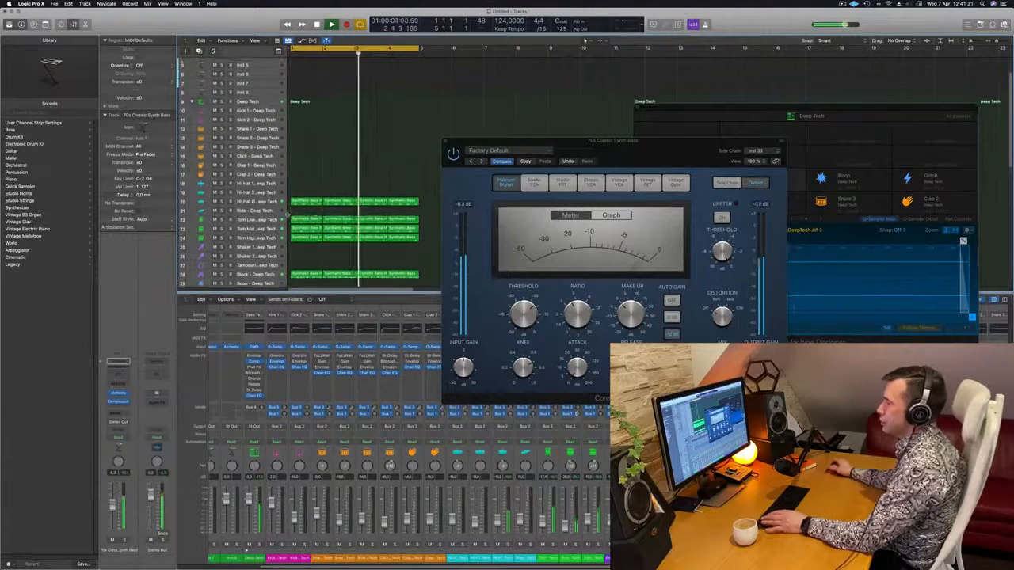
click(272, 202)
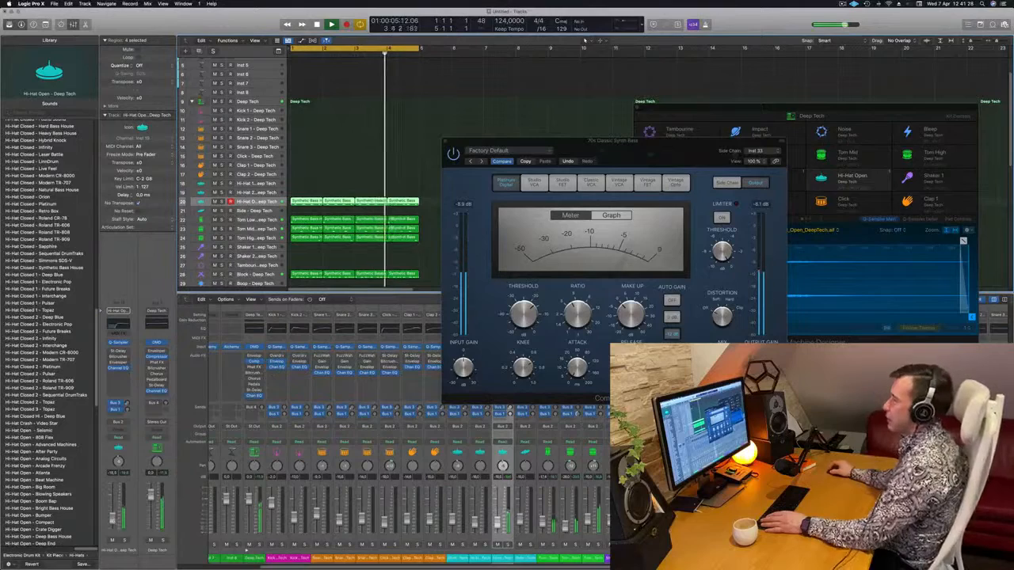
Close the bass Compressor and the Deep Tech Drum Machine Designer windows.
drag(640, 152, 591, 162)
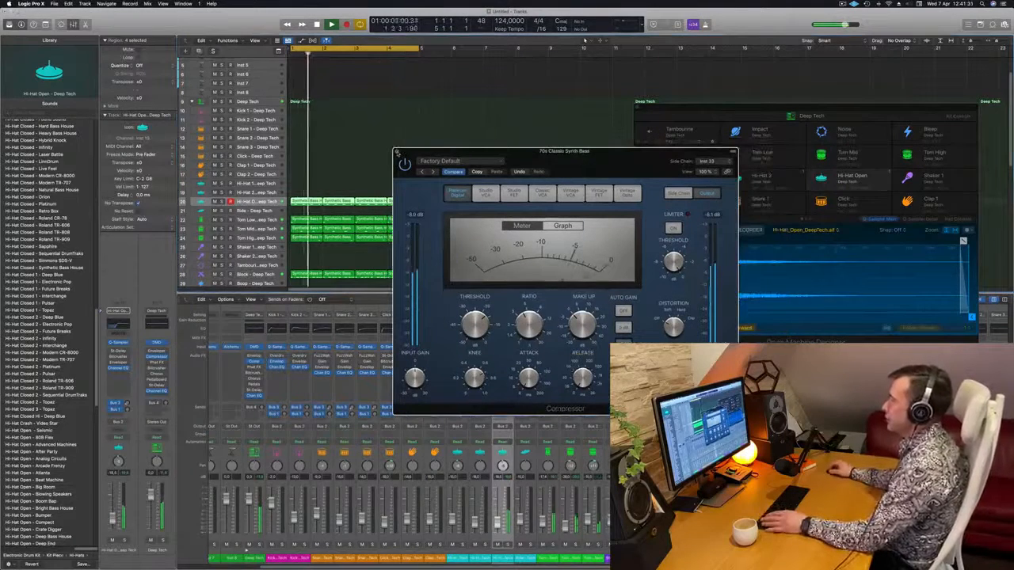
click(397, 151)
drag(706, 108, 570, 126)
click(502, 126)
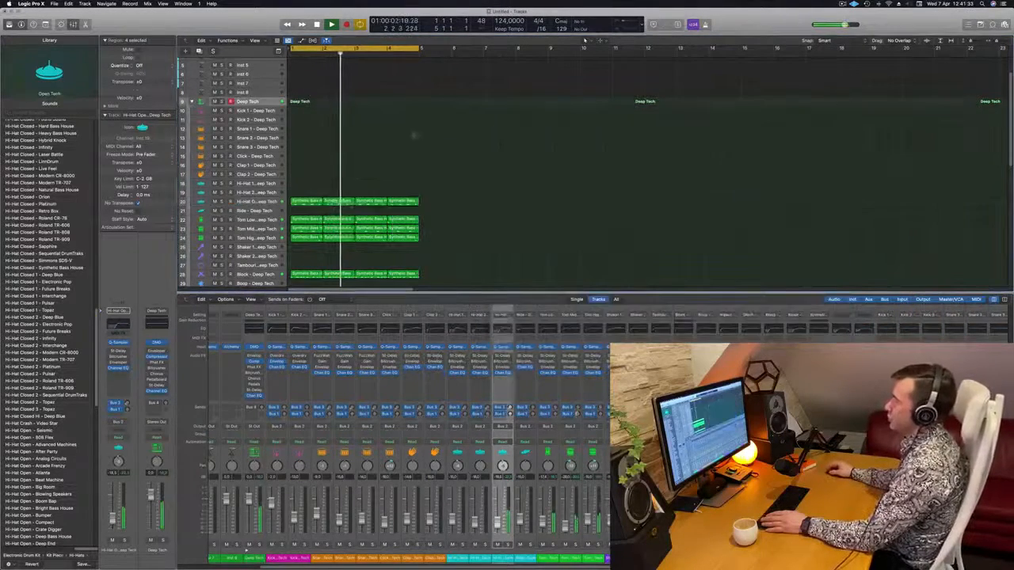
Return to the 70s Classic Synth Bass track and replay the loop from the start.
scroll(415, 136, up, 4)
click(259, 62)
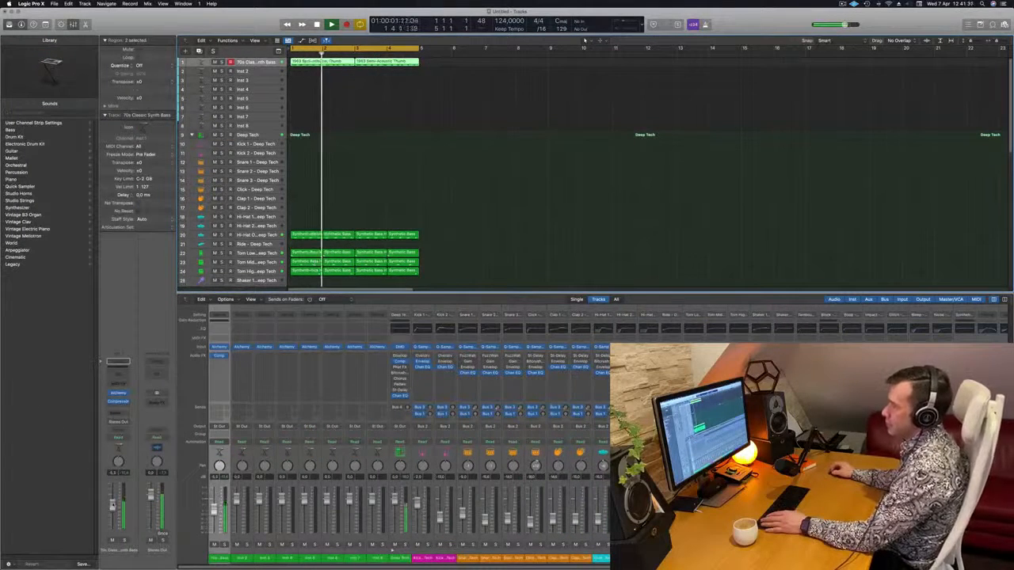
click(485, 149)
scroll(483, 149, right, 2)
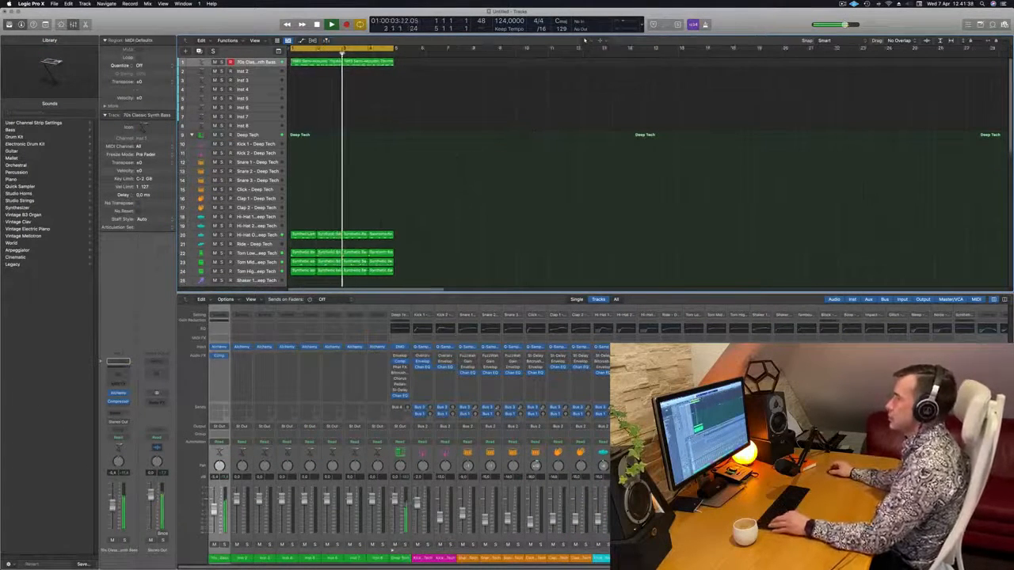
scroll(421, 184, left, 1)
scroll(430, 181, left, 2)
scroll(430, 180, down, 1)
scroll(430, 179, up, 2)
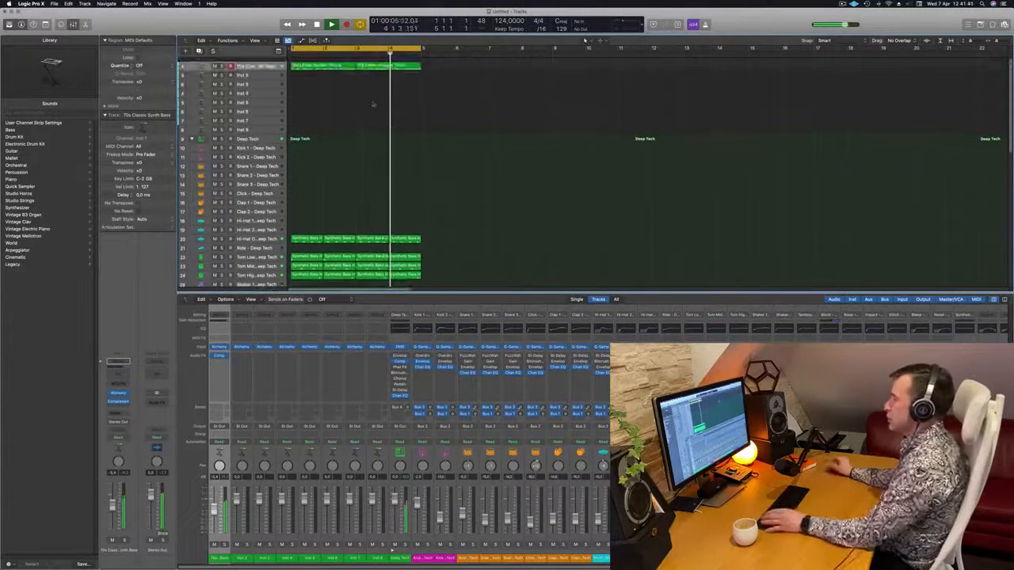
key(space)
key(Return)
key(space)
Duplicate the 70s Classic Synth Bass track with its settings and place its first two-bar region on the new track at bar 1.
click(325, 63)
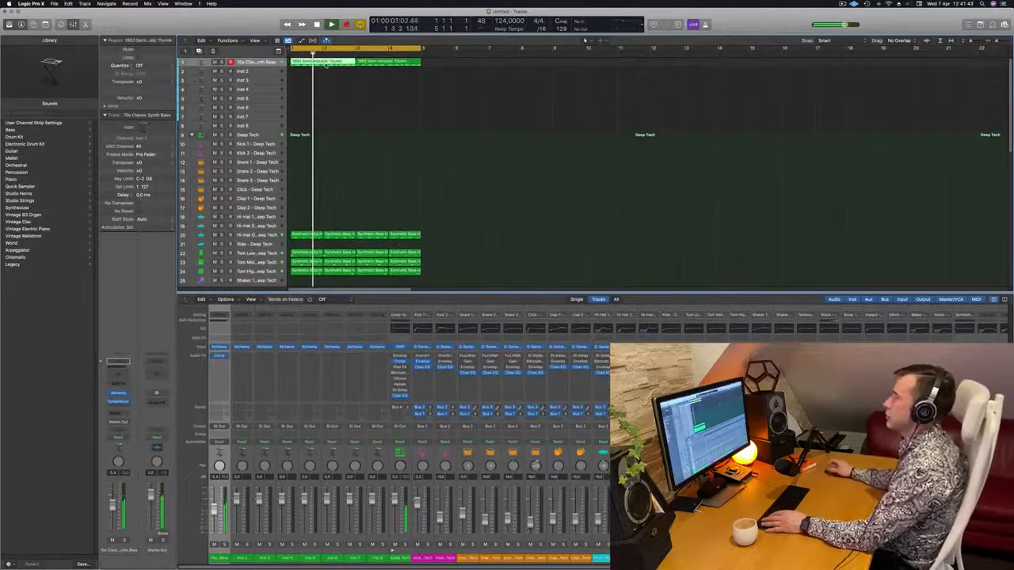
shift+click(372, 63)
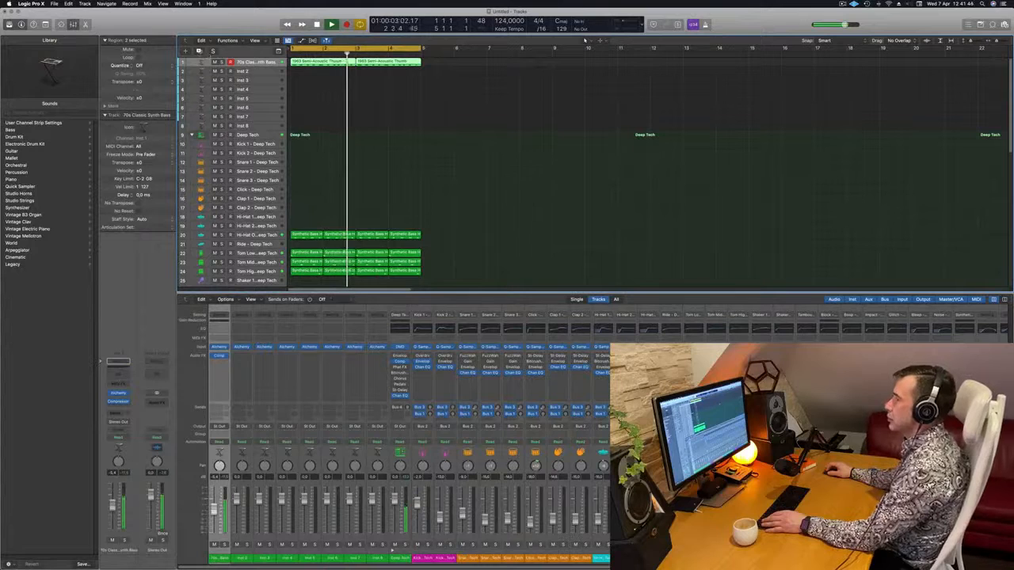
key(super+d)
key(space)
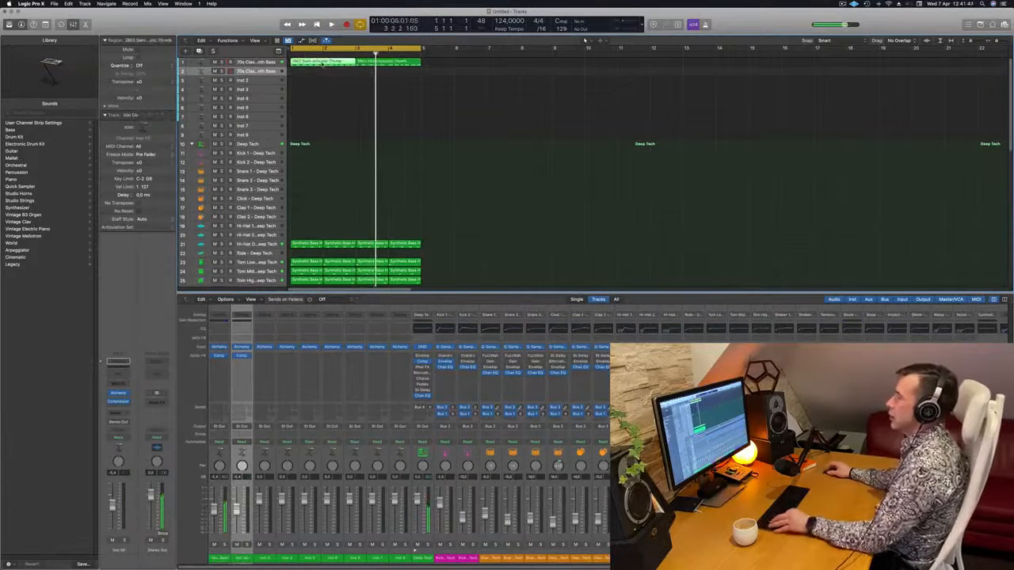
mouse_move(320, 62)
mouse_down()
mouse_move(320, 83)
mouse_move(320, 71)
mouse_up()
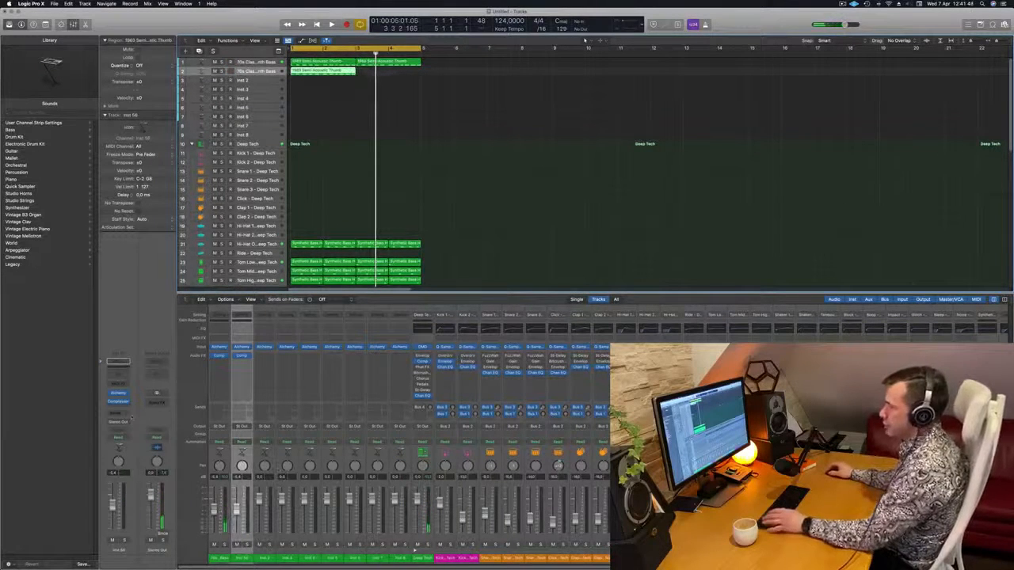
Add a send to Bus 8 on the duplicated bass track and insert a stereo SilverVerb on the bus's aux channel.
click(117, 415)
mouse_move(117, 423)
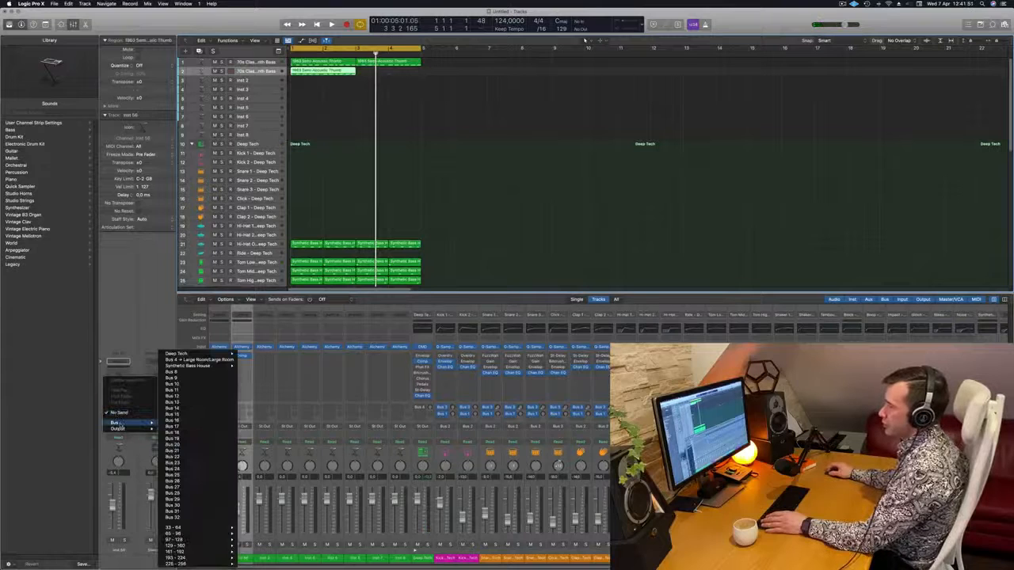
click(202, 376)
click(161, 396)
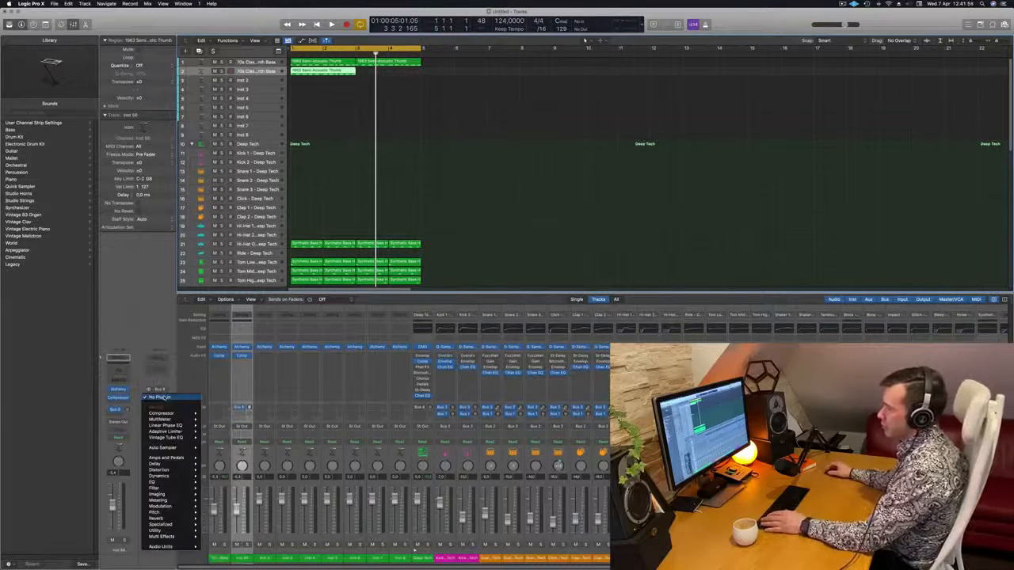
mouse_move(175, 519)
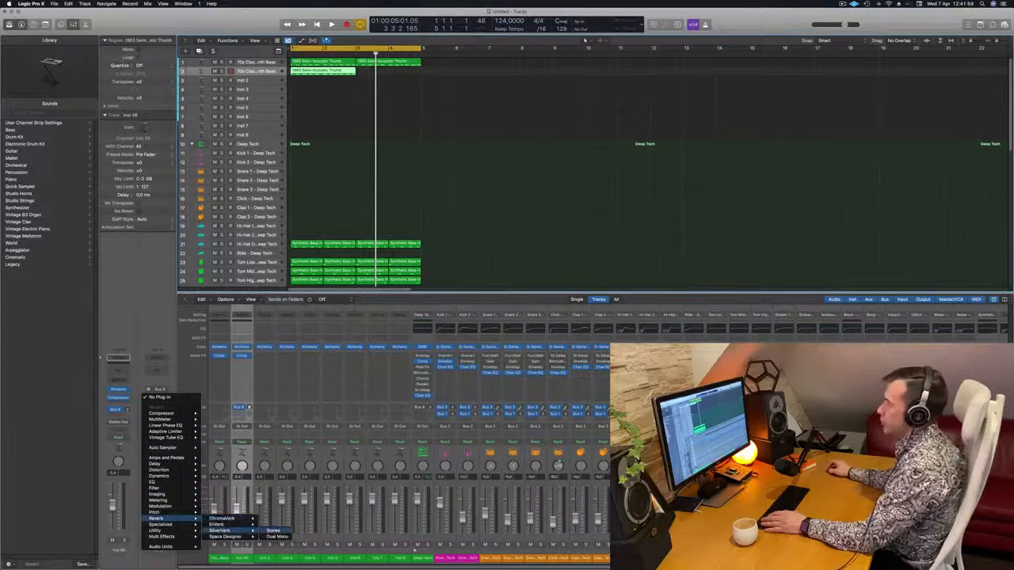
click(273, 530)
Load the grandiose preset in SilverVerb and set its wet output to 100 %.
click(372, 104)
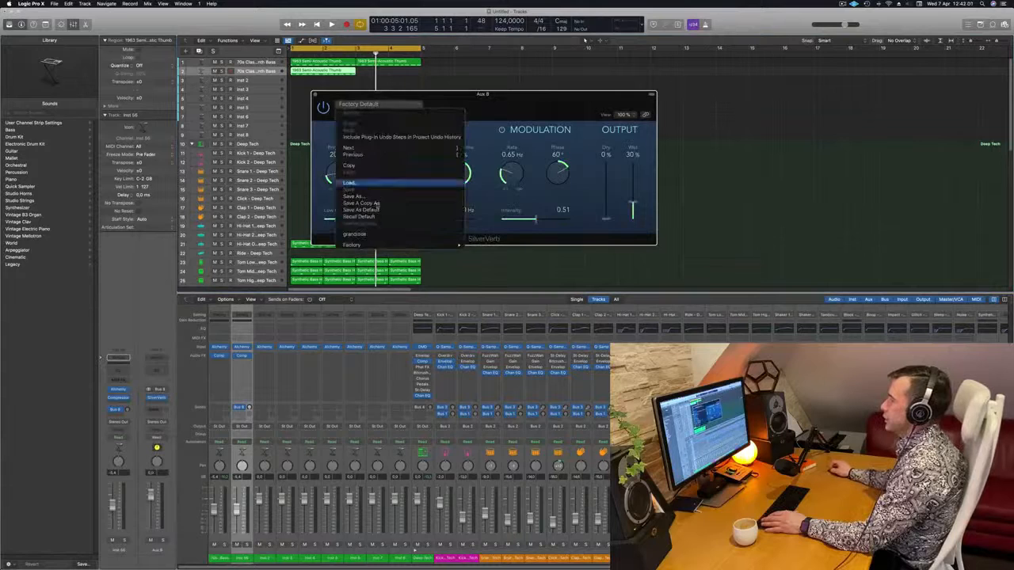
click(376, 235)
drag(645, 159, 722, 145)
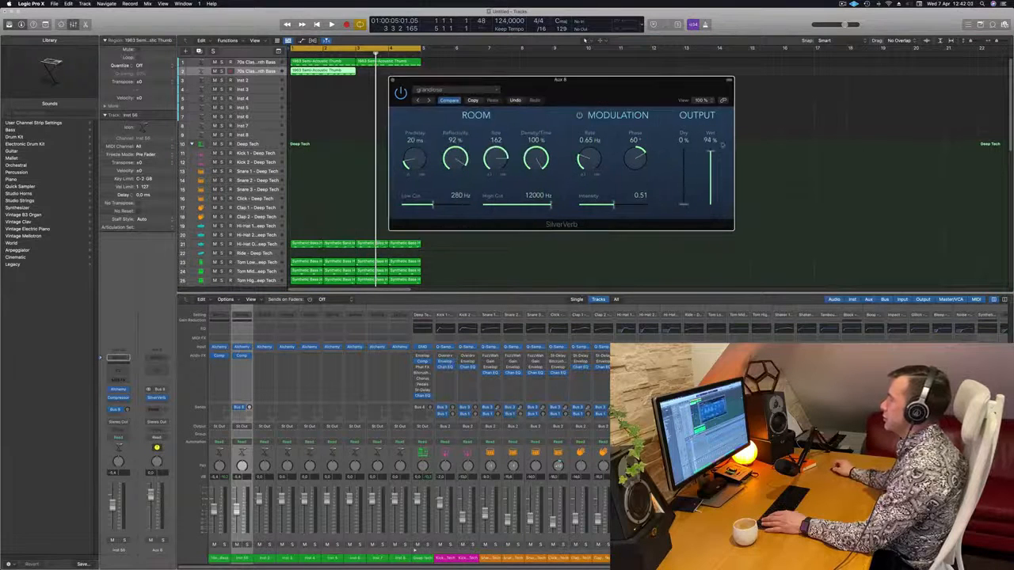
click(344, 82)
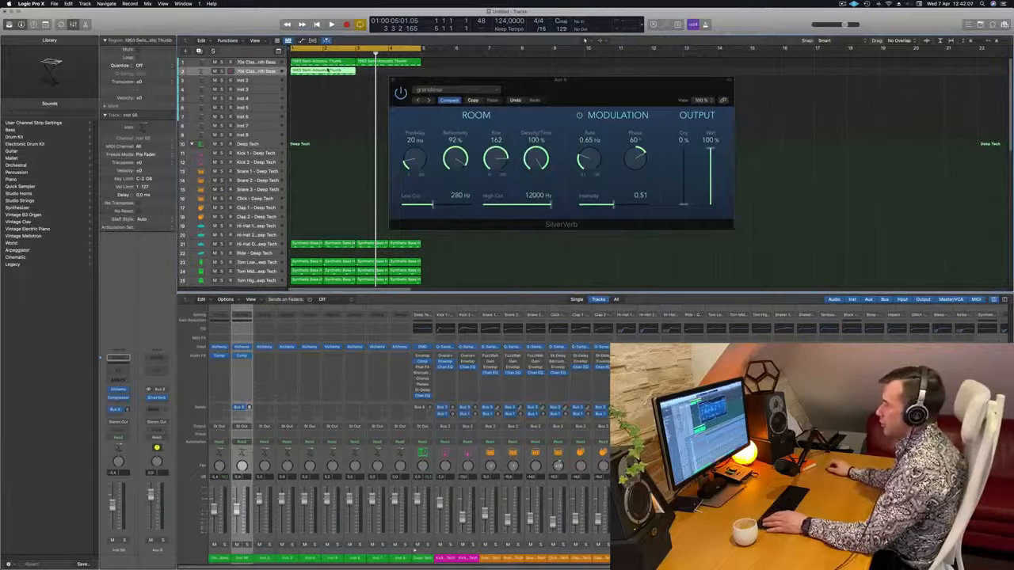
Delete all notes except the first in the duplicate track's region and stretch the remaining note to about three beats.
double_click(328, 69)
scroll(335, 509, left, 1)
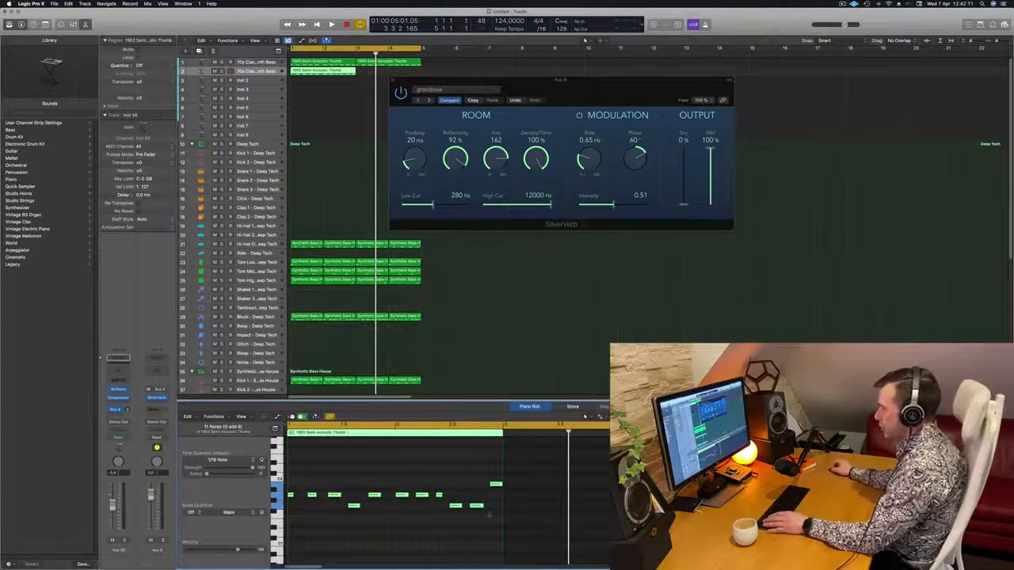
mouse_move(509, 529)
mouse_down()
mouse_move(306, 475)
mouse_move(339, 496)
mouse_up()
key(Delete)
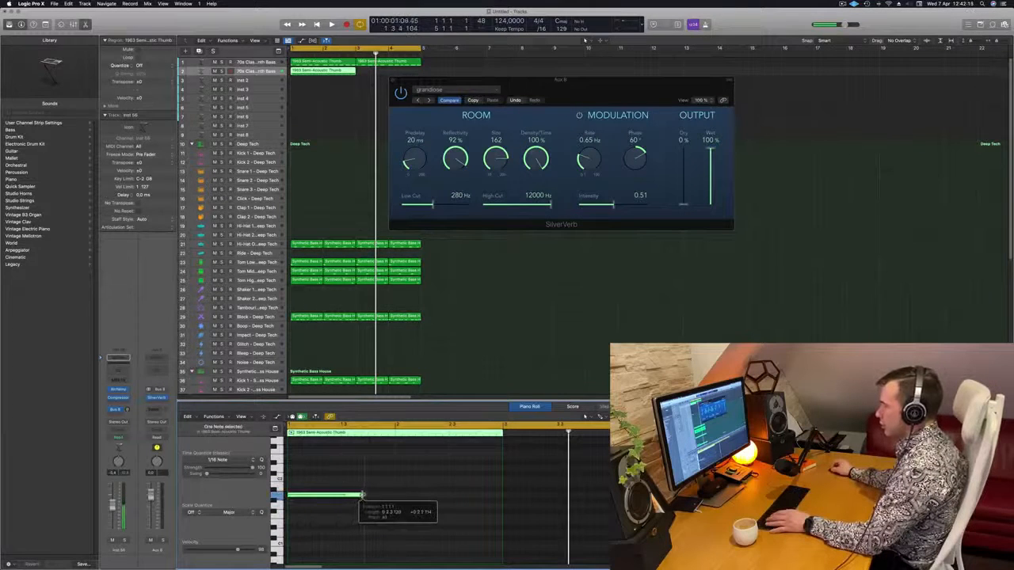
click(343, 519)
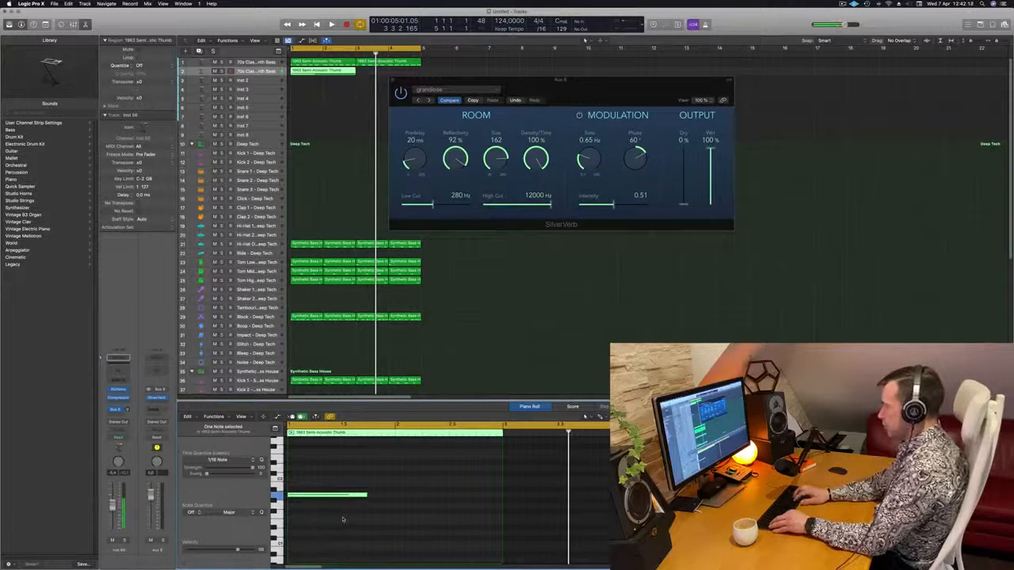
Load the Supervillain Brass preset from the Brass category in the duplicate track's Alchemy and play the loop.
key(space)
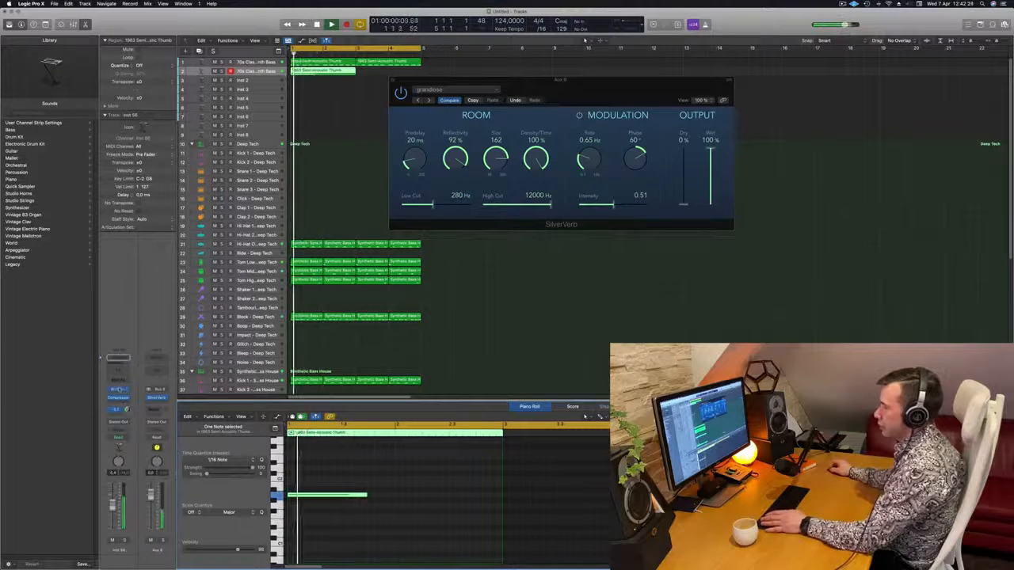
click(118, 388)
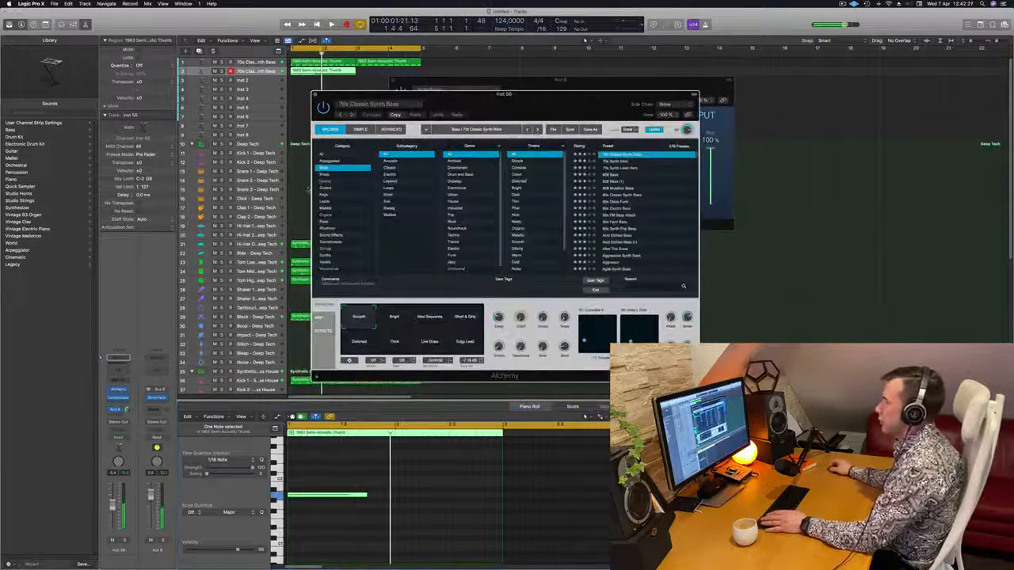
click(324, 175)
drag(483, 114, 548, 117)
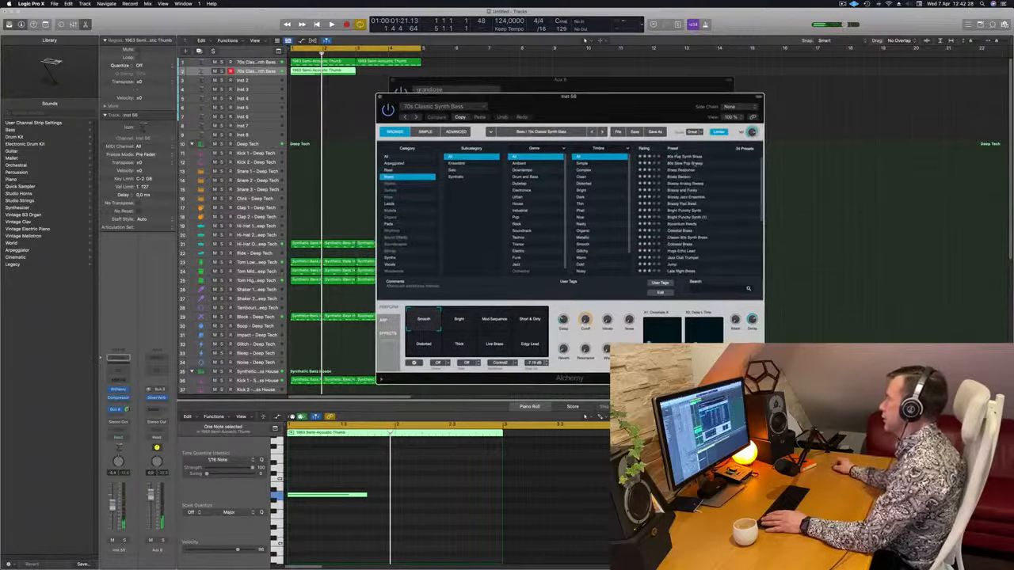
scroll(695, 164, up, 1)
scroll(695, 168, down, 6)
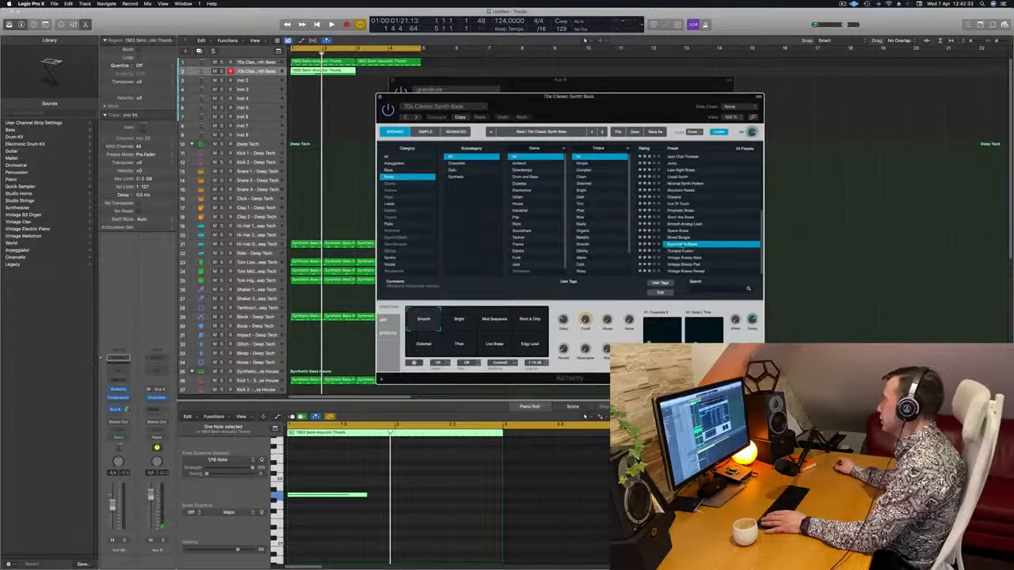
drag(484, 99, 557, 91)
key(space)
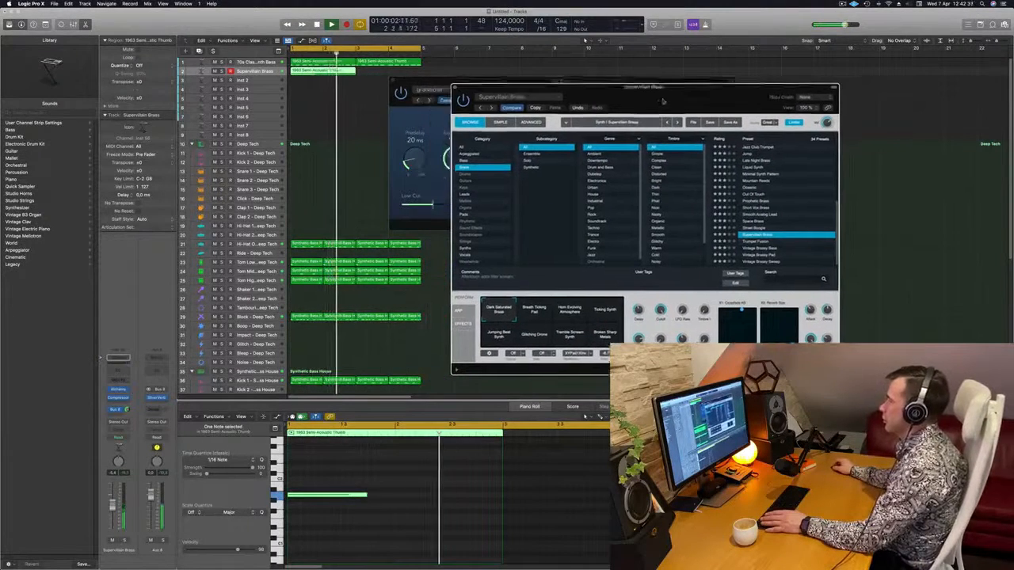
Audition the Supervillain Brass sound in the loop and move the Alchemy window aside.
drag(663, 100, 667, 98)
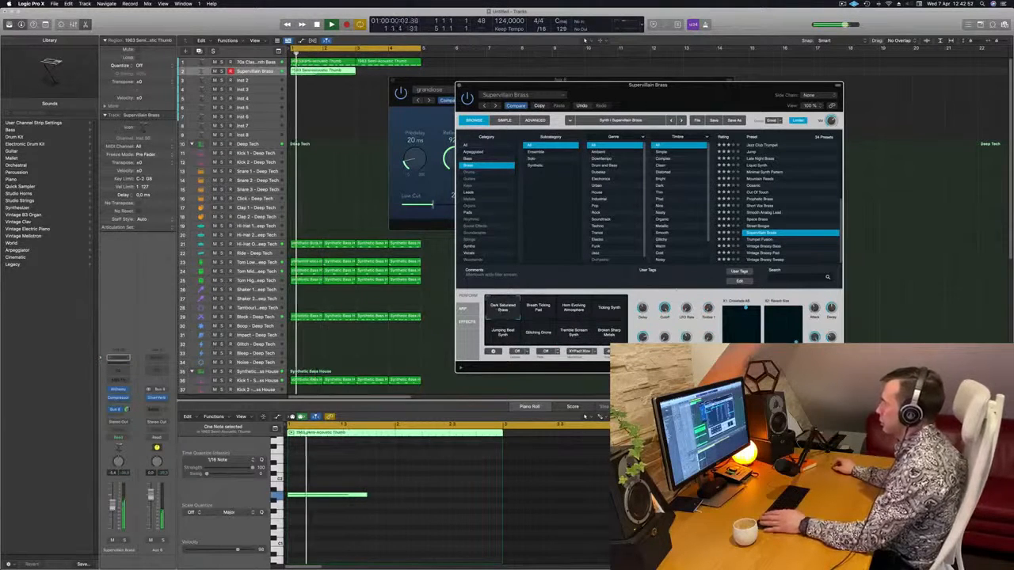
mouse_move(706, 103)
mouse_down()
mouse_move(637, 99)
mouse_move(698, 107)
mouse_up()
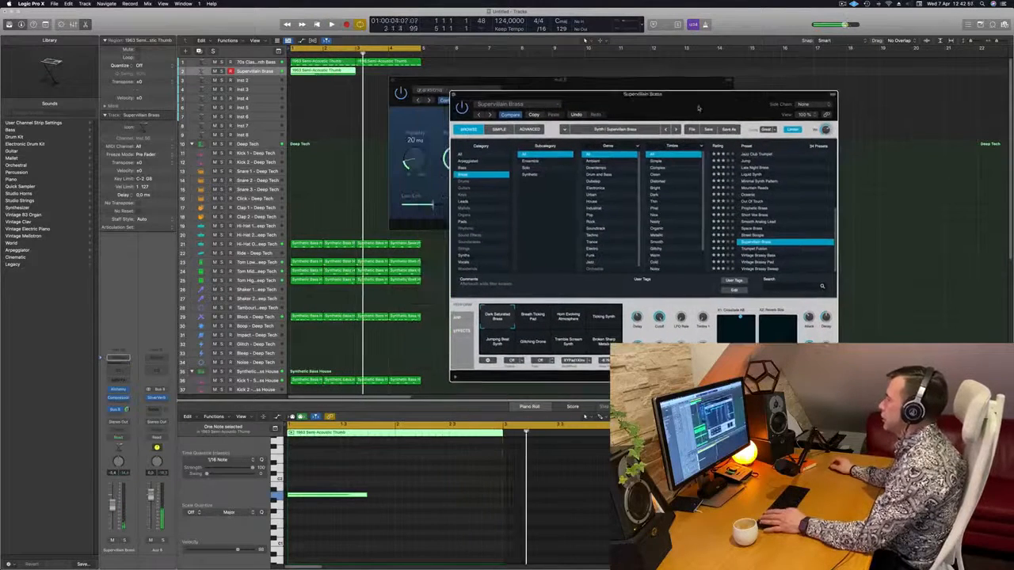
key(space)
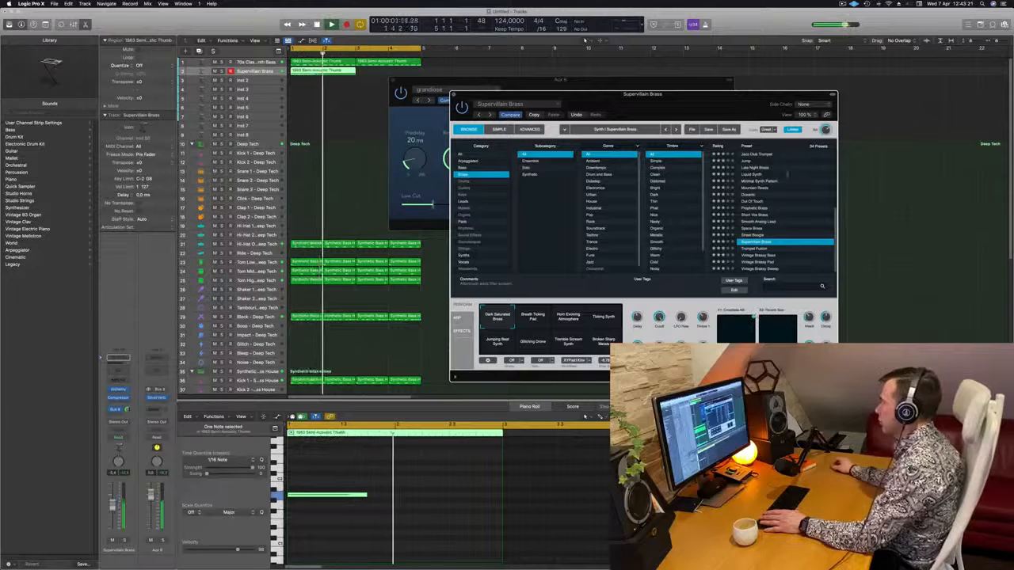
drag(704, 94, 806, 70)
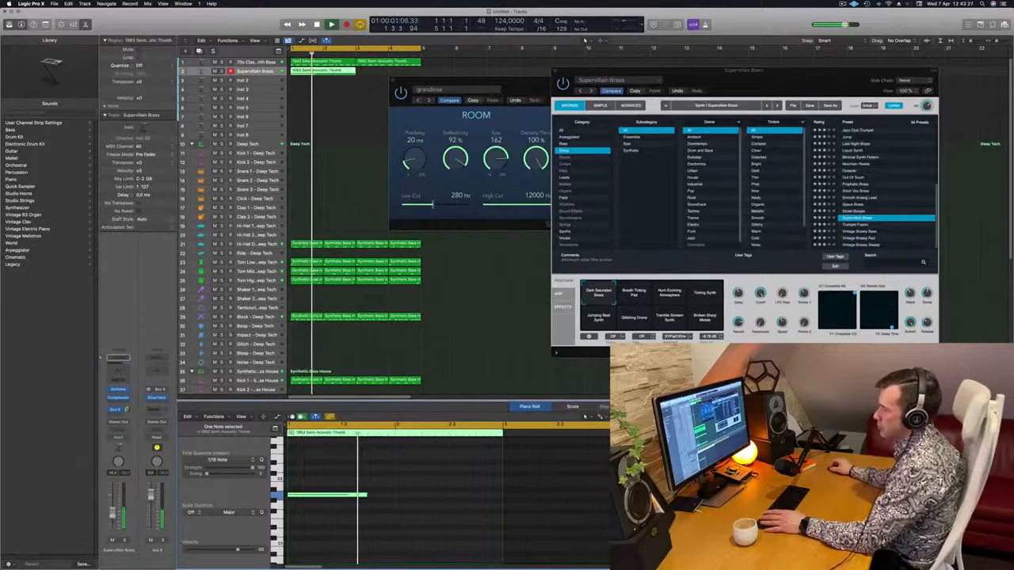
Add a Channel EQ to the Supervillain Brass track, boosting 2500 Hz by 2.7 dB and 7500 Hz by 7.8 dB.
click(118, 359)
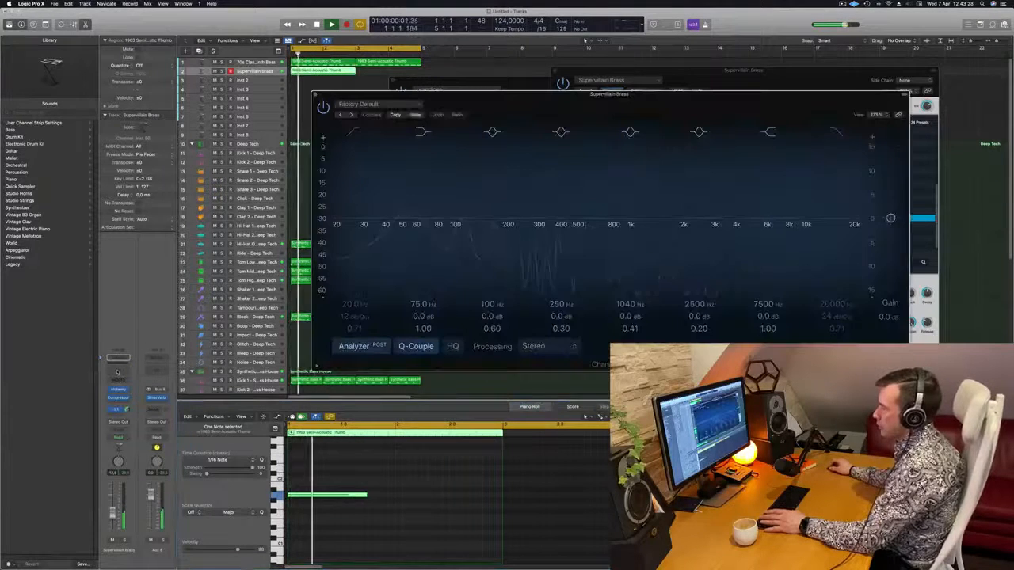
mouse_move(699, 218)
mouse_down()
mouse_move(699, 181)
mouse_move(700, 205)
mouse_up()
drag(784, 219, 784, 178)
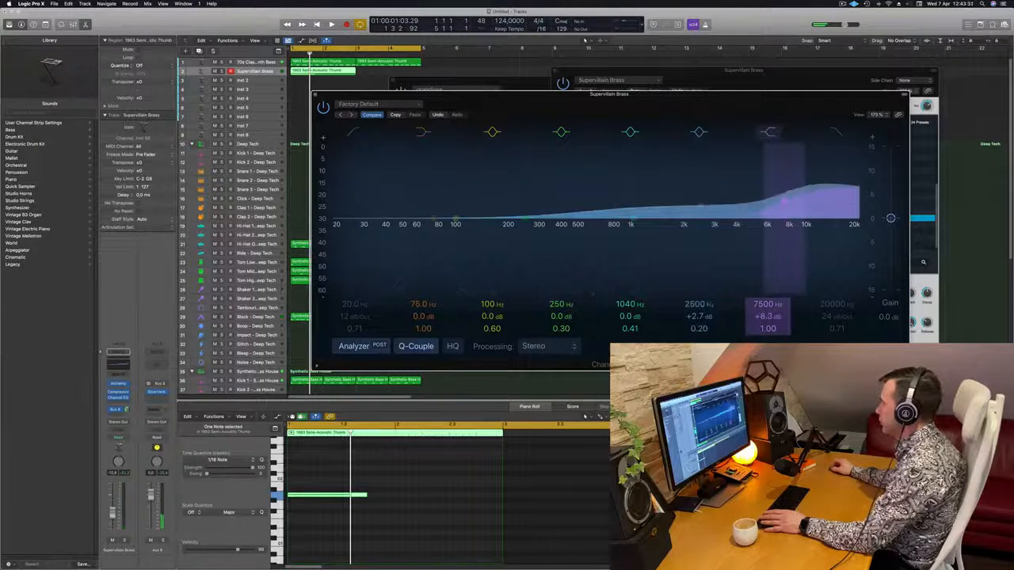
key(space)
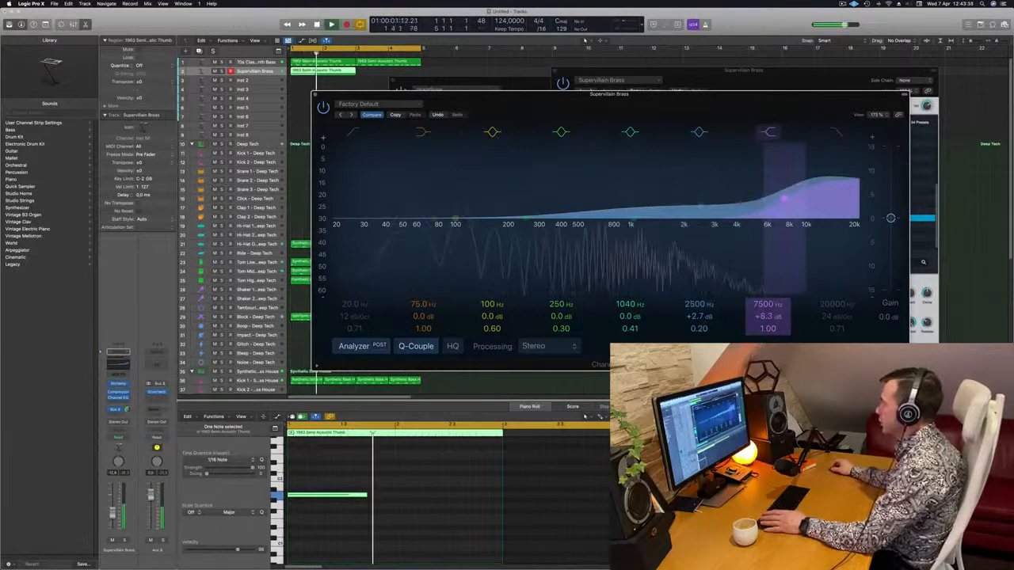
drag(775, 315, 766, 317)
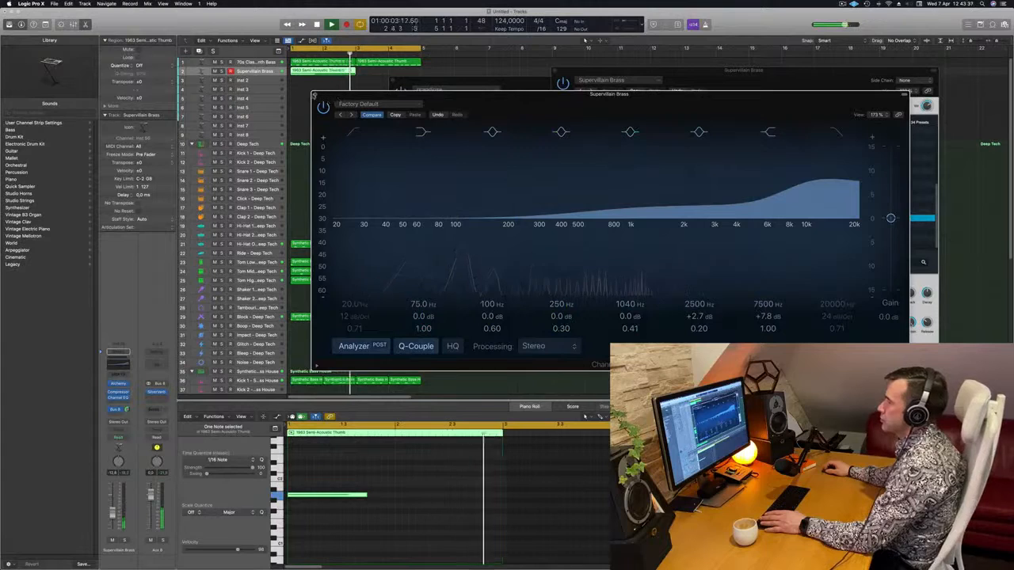
Close the Channel EQ and SilverVerb windows.
click(314, 95)
drag(390, 79, 376, 128)
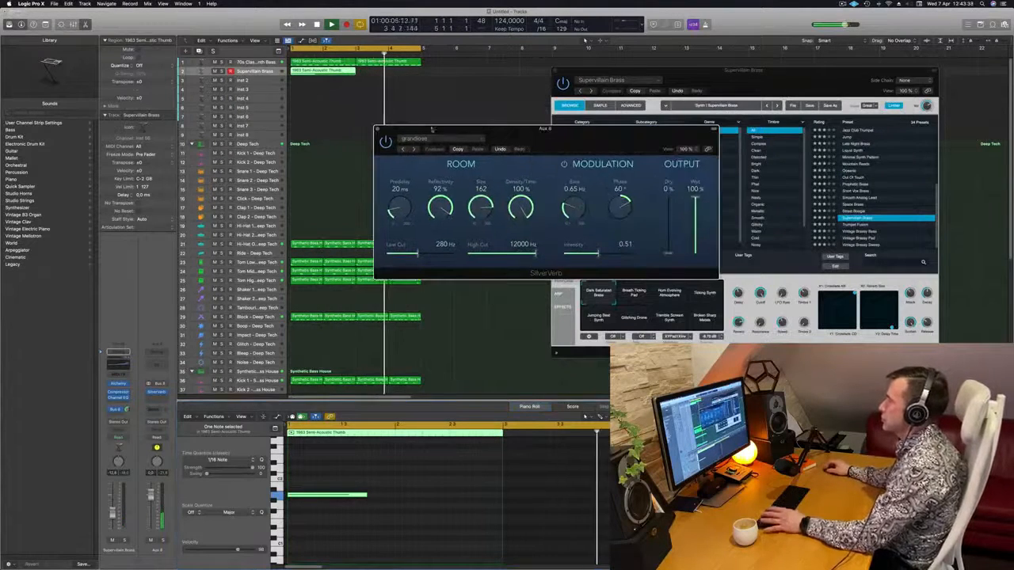
click(378, 128)
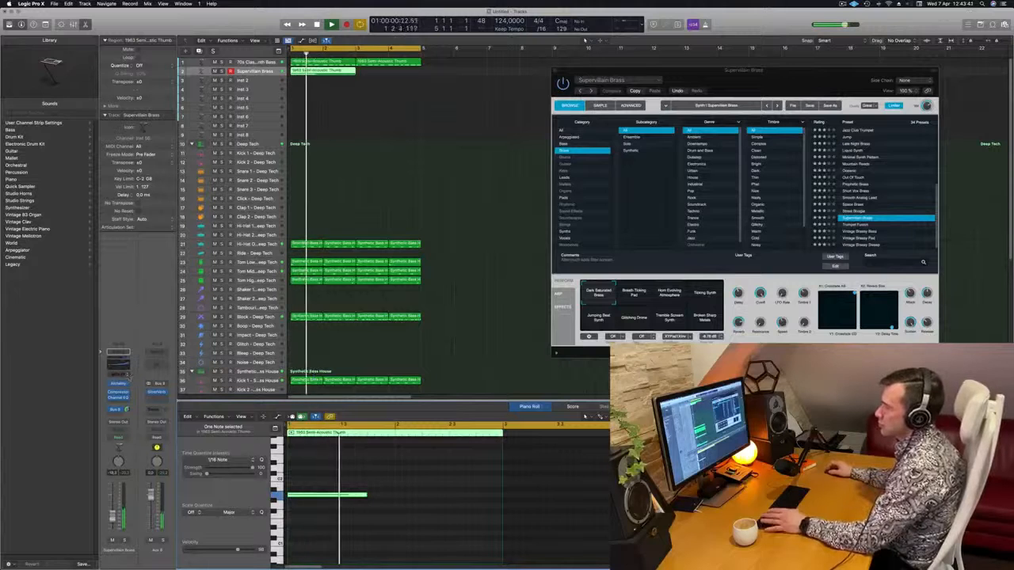
Lower the Supervillain Brass compressor's threshold to about -24 dB, then close the Compressor window.
click(118, 394)
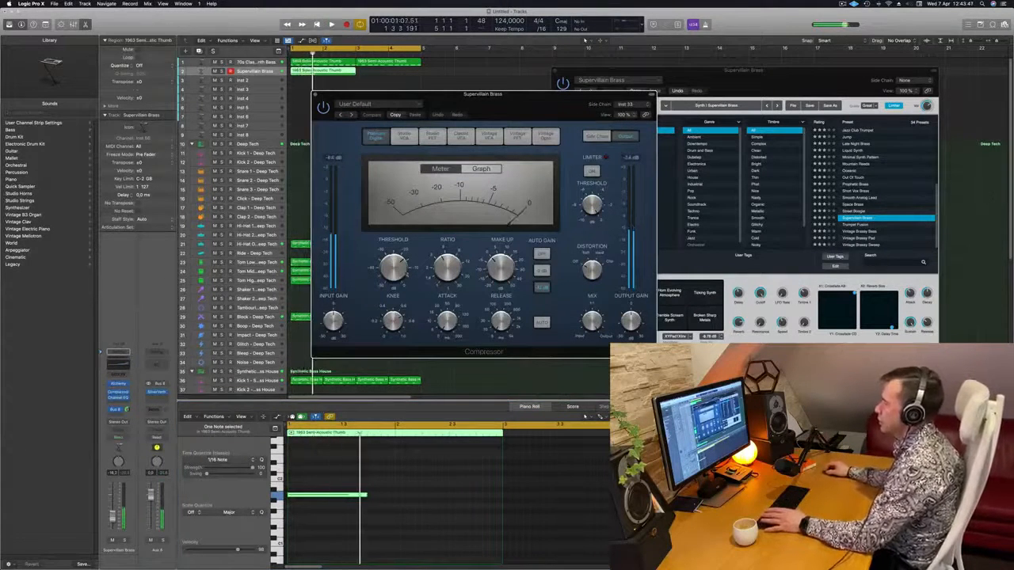
key(space)
drag(396, 271, 396, 274)
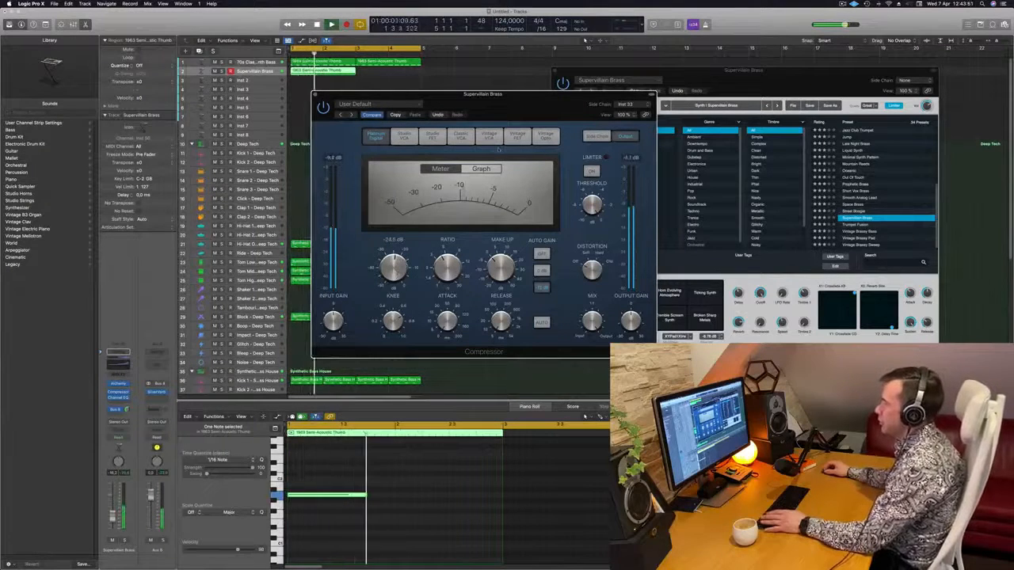
drag(529, 95, 690, 229)
drag(473, 197, 492, 221)
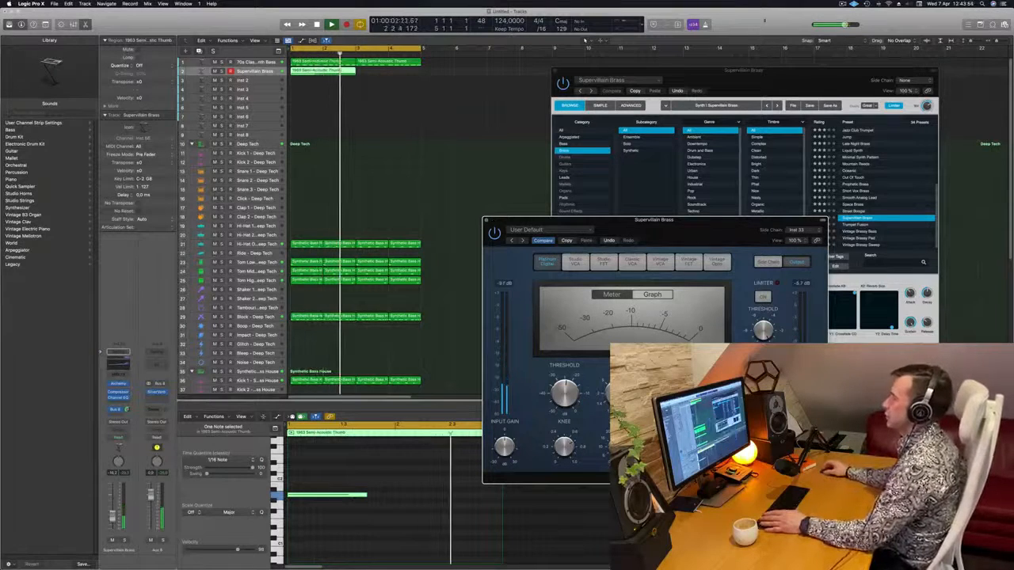
click(490, 221)
Reposition the Alchemy window and restart loop playback to hear the compressed brass.
drag(626, 71, 456, 92)
key(space)
key(space)
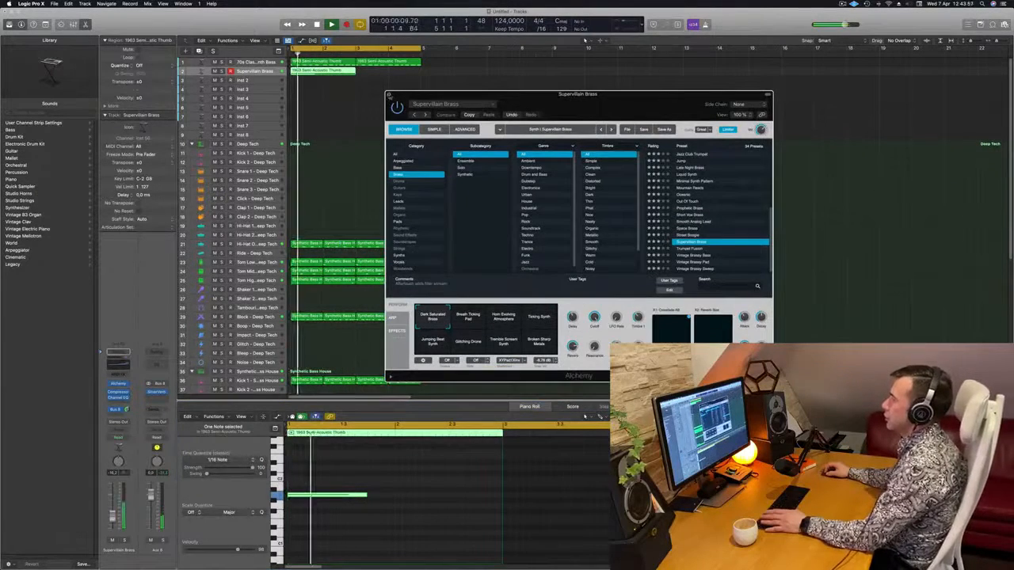
Close the Alchemy window, then select all regions and repeat them until the arrangement fills 16 bars.
click(385, 93)
key(space)
key(space)
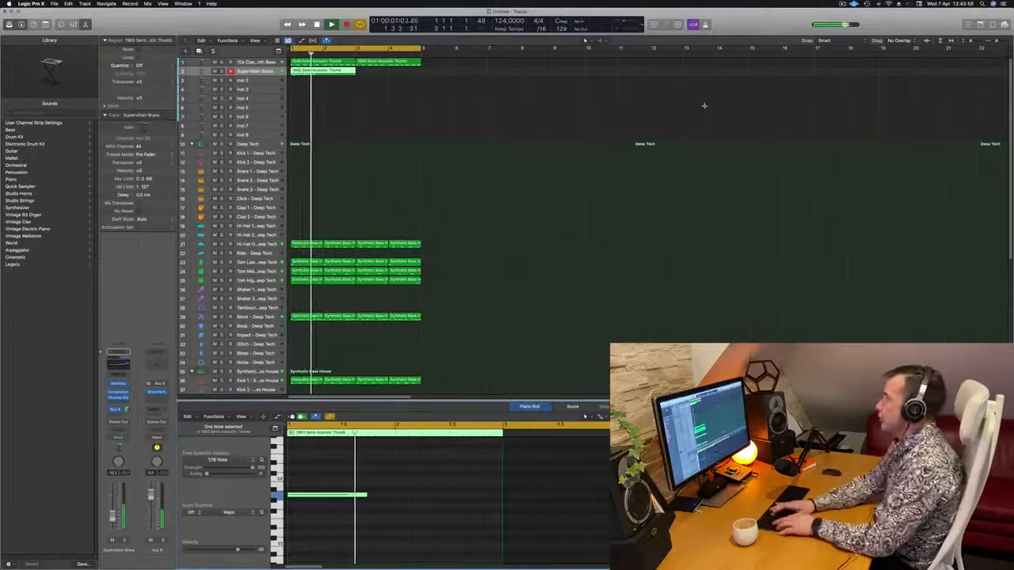
click(703, 105)
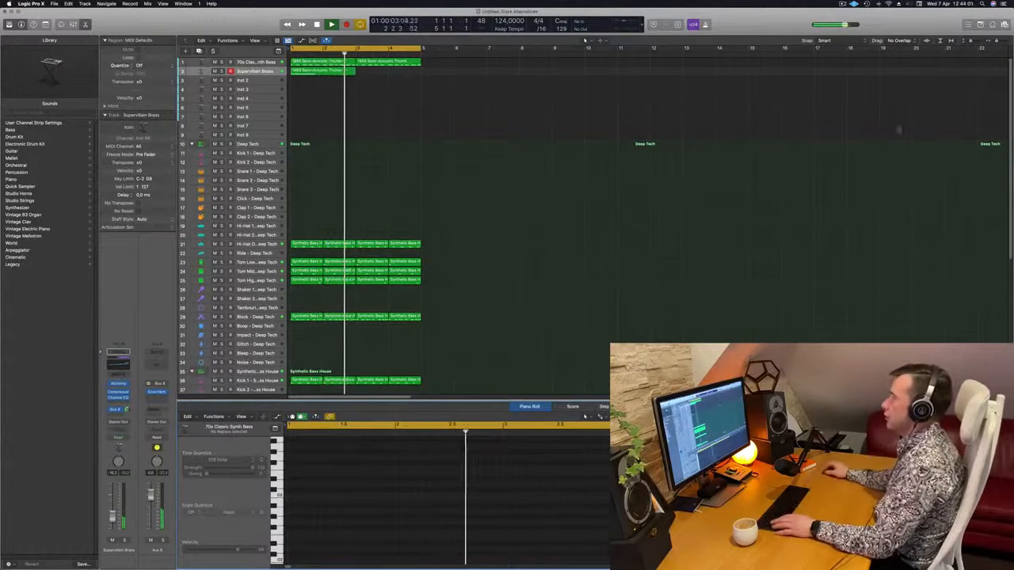
key(super+r)
key(super+r)
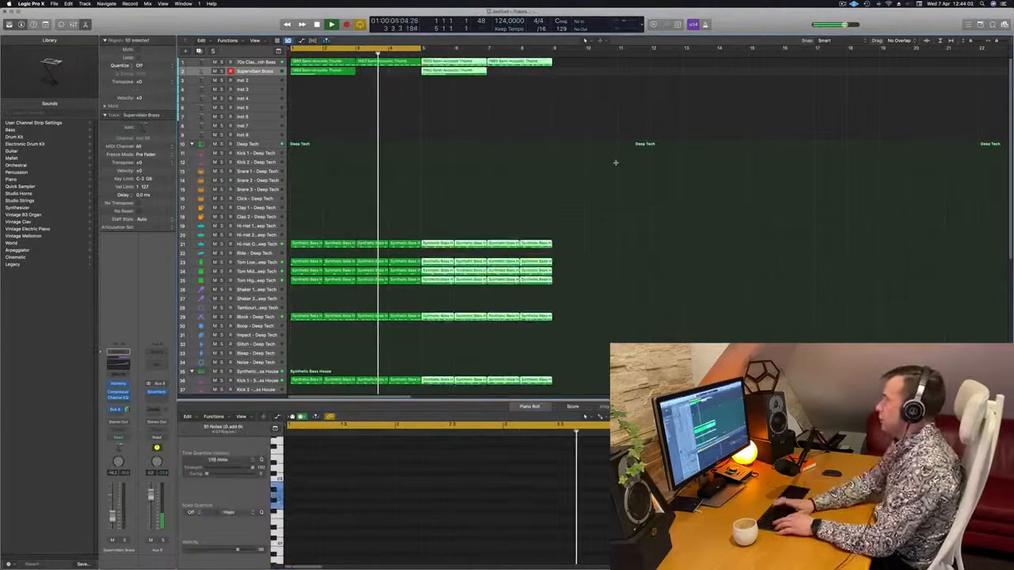
key(super+r)
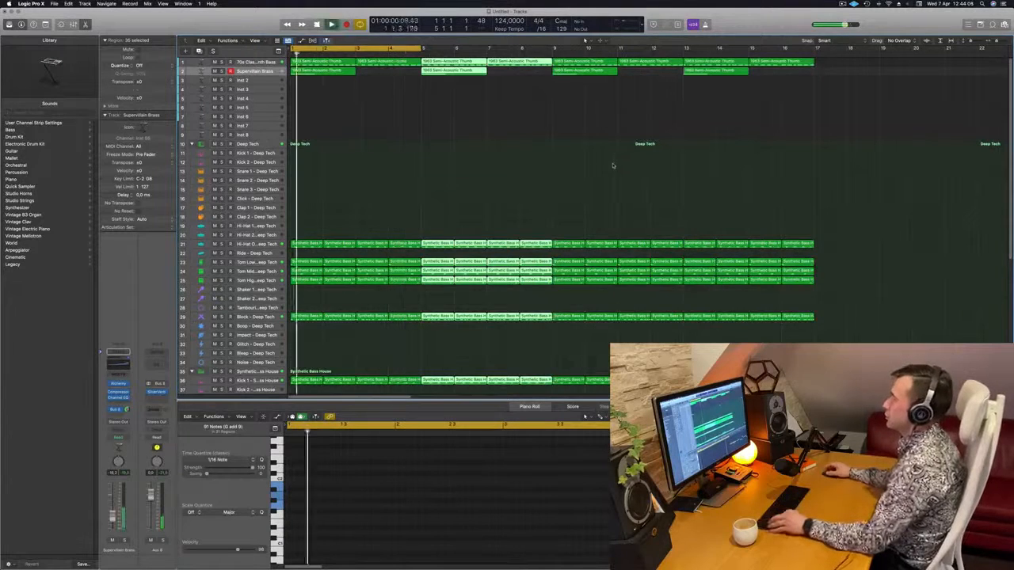
Extend the cycle range from bar 5 to bar 17 to cover the whole arrangement.
scroll(613, 163, left, 5)
scroll(491, 156, left, 2)
scroll(480, 156, right, 4)
key(space)
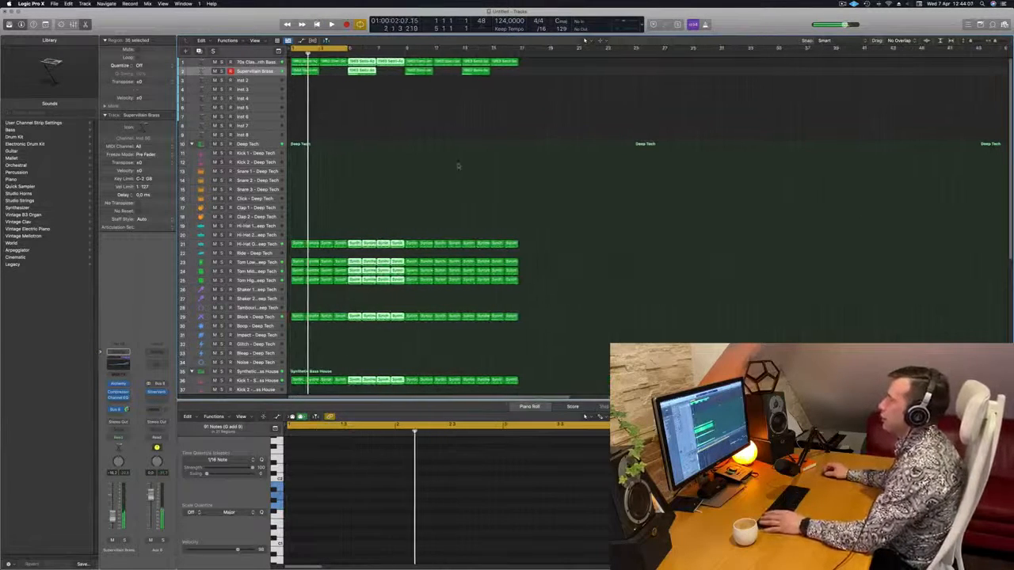
key(space)
click(432, 119)
drag(346, 49, 517, 67)
Play the extended arrangement and restart it from the beginning to review it.
click(843, 3)
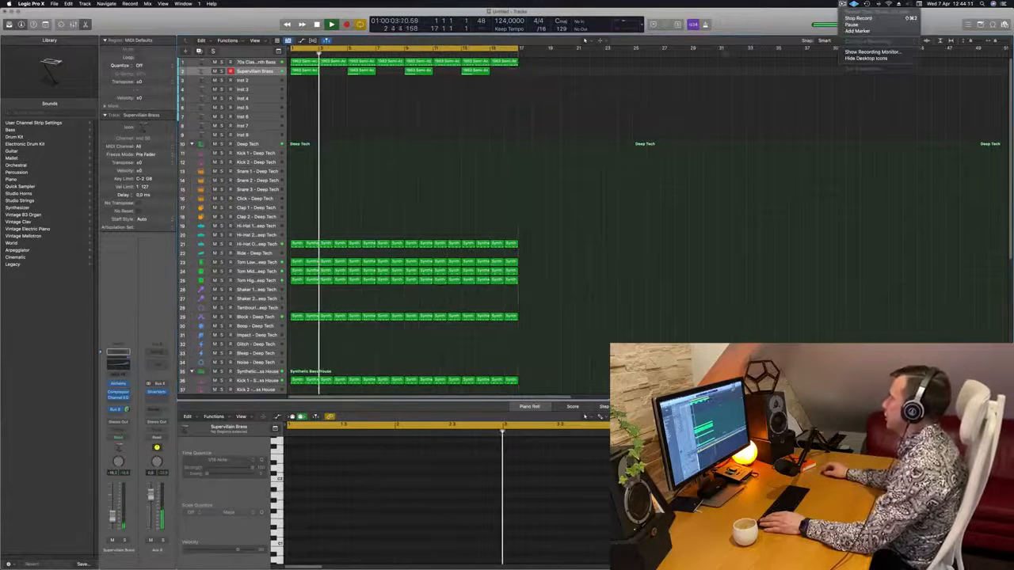
click(592, 145)
key(space)
key(space)
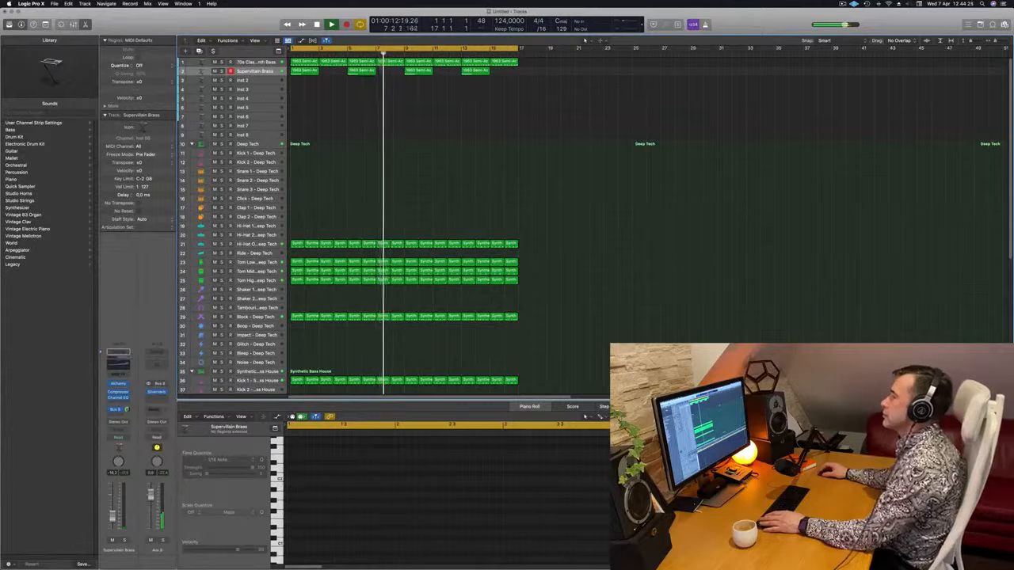
key(Return)
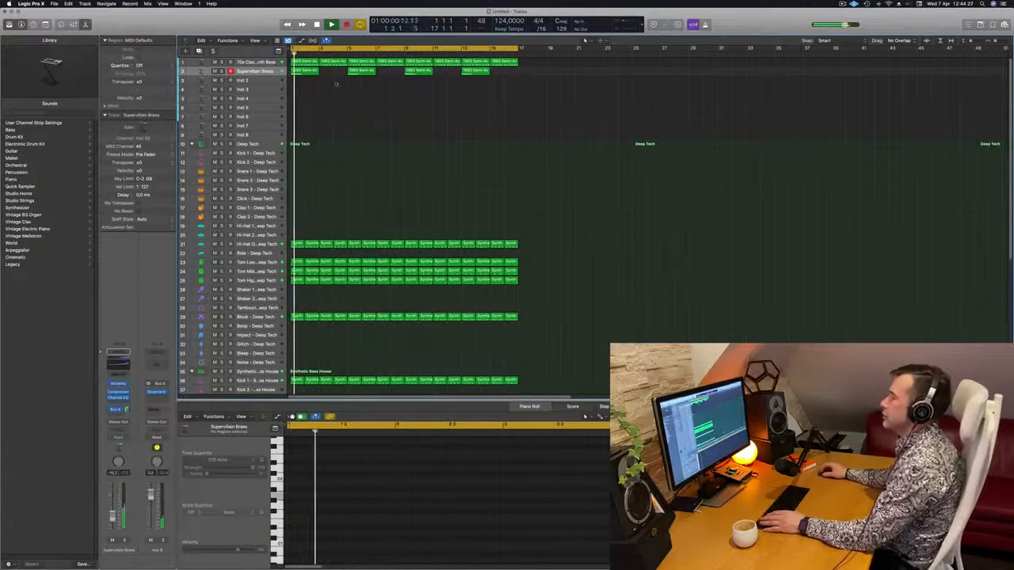
Duplicate the Supervillain Brass track together with its instrument and effects.
click(302, 71)
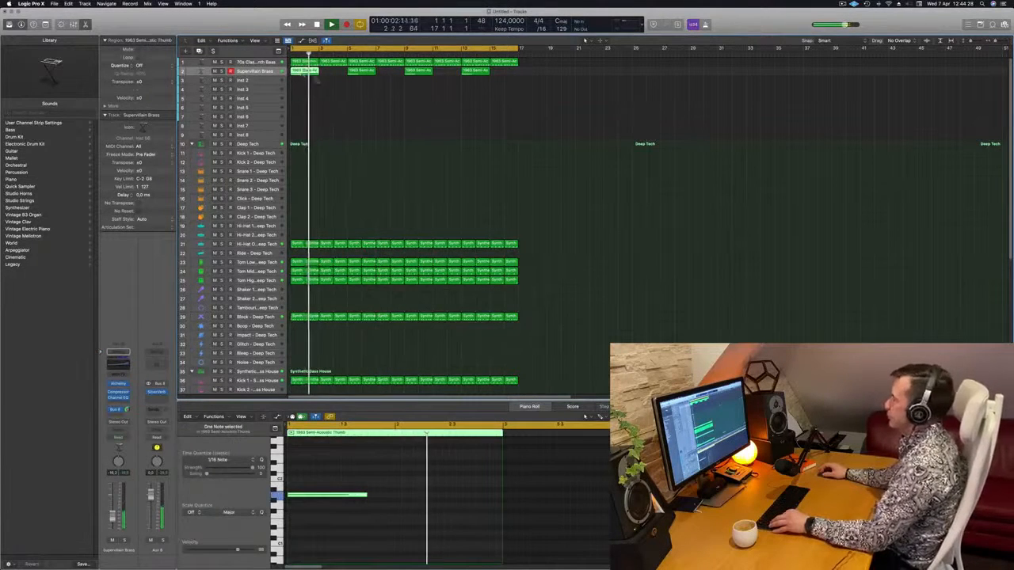
mouse_move(312, 76)
mouse_down()
mouse_move(334, 89)
mouse_move(310, 81)
mouse_up()
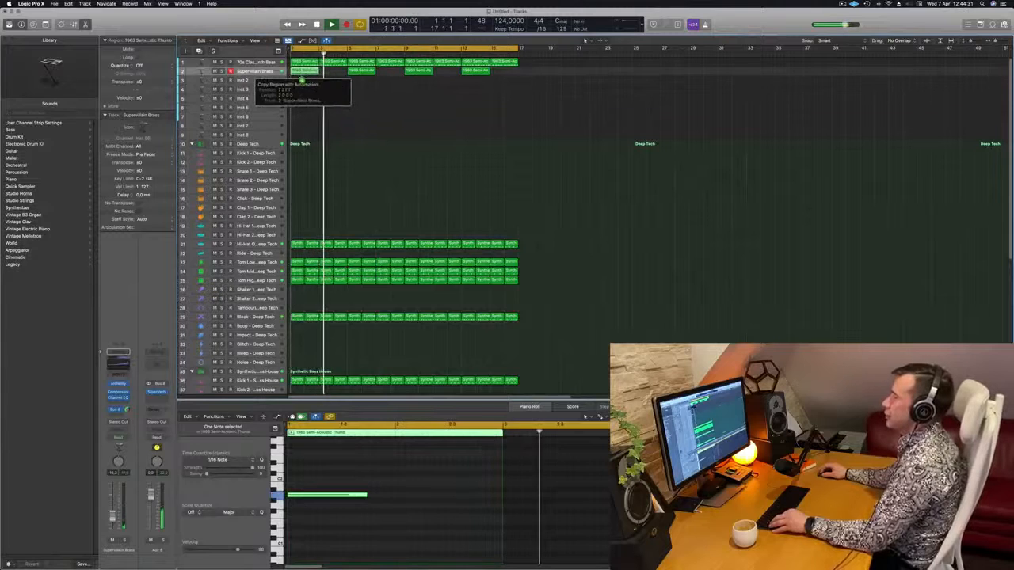
key(space)
click(269, 72)
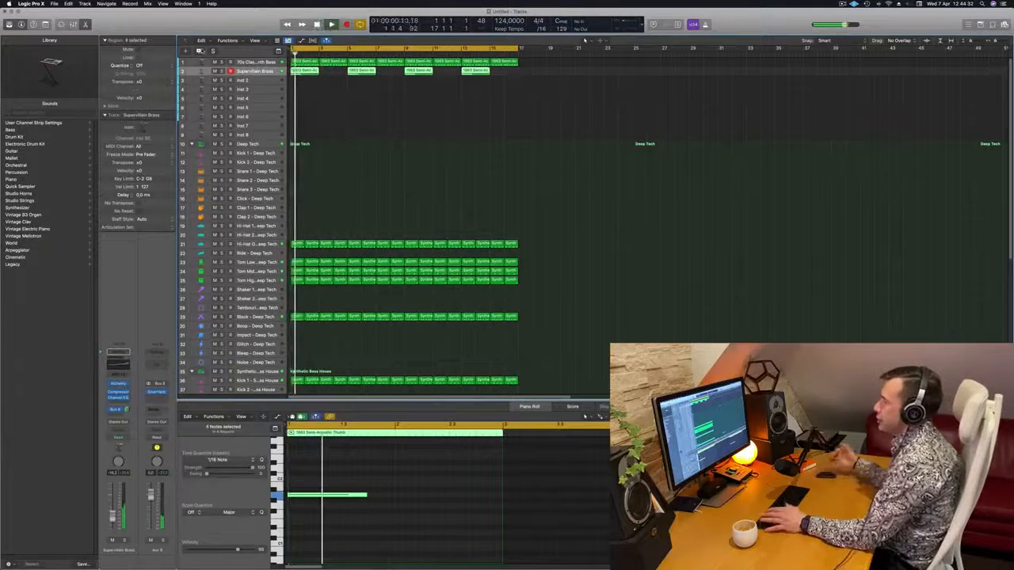
key(super+d)
Copy the first brass region to bar 3 of the duplicated track and edit its note into two short notes.
click(311, 71)
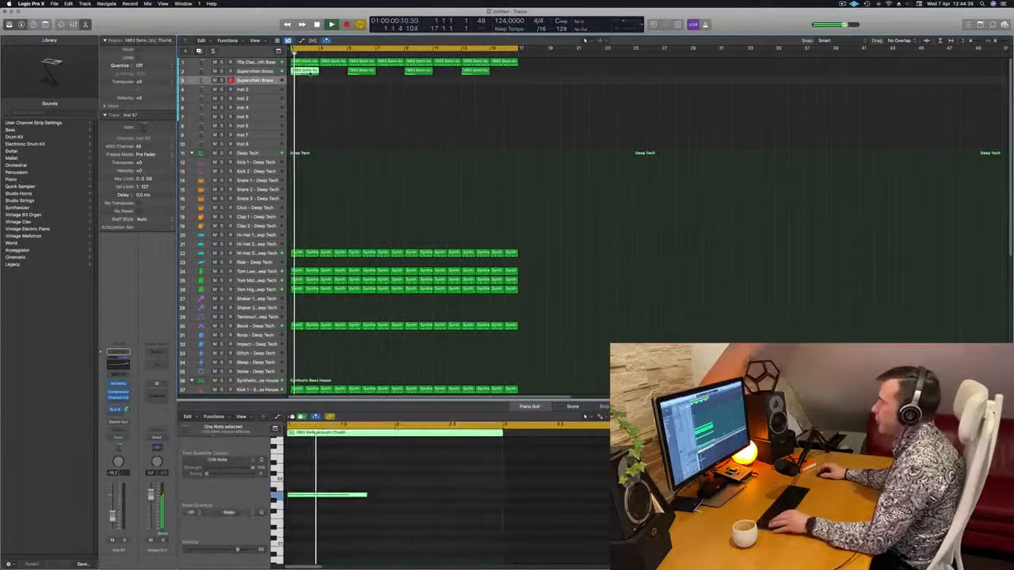
mouse_move(311, 71)
mouse_down()
mouse_move(334, 85)
mouse_move(306, 73)
mouse_up()
click(323, 82)
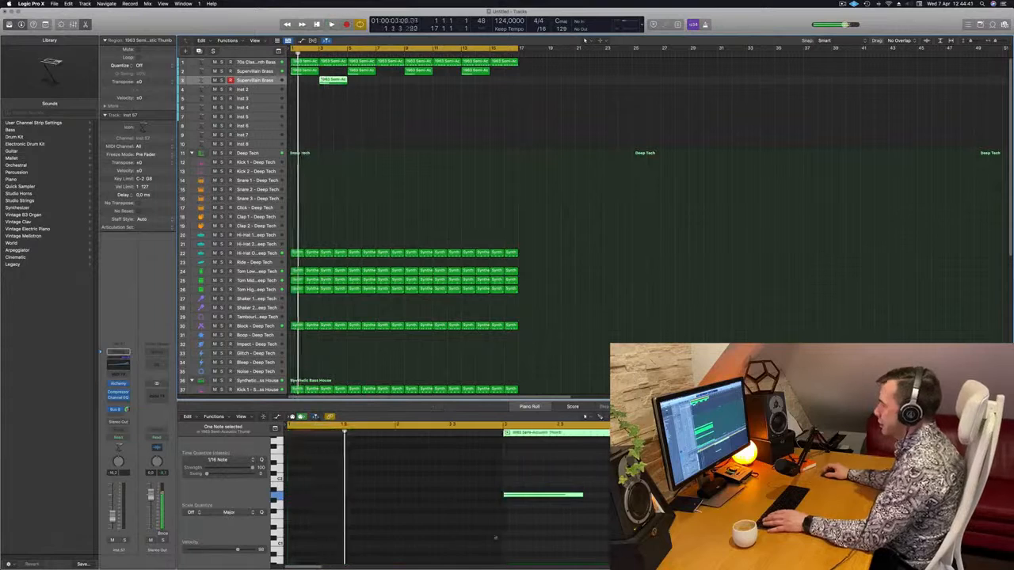
click(587, 498)
drag(583, 497, 550, 499)
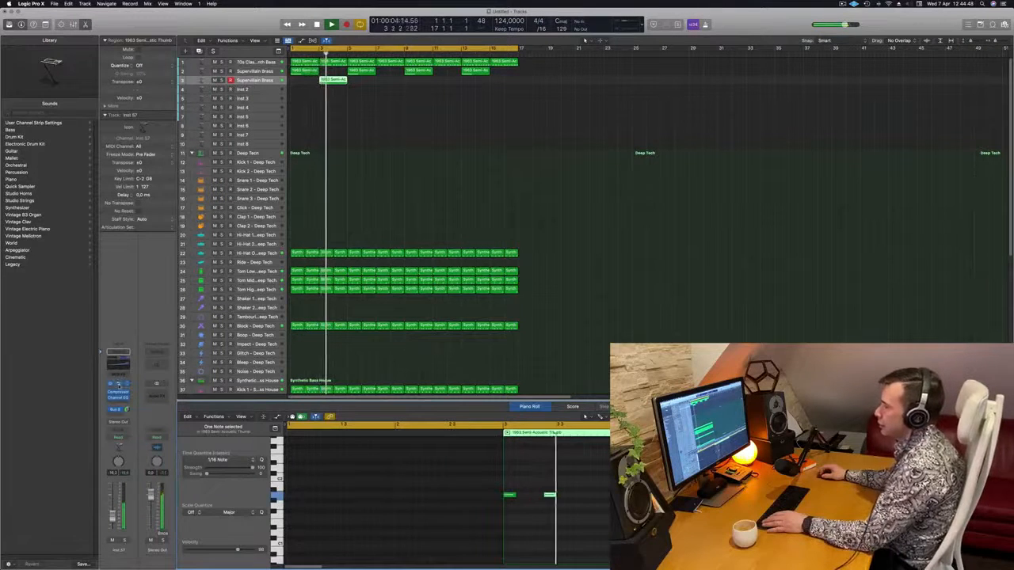
Load Alchemy's Chillwave Vibes preset from the Keys category on the duplicated brass track.
click(119, 385)
drag(553, 106, 660, 118)
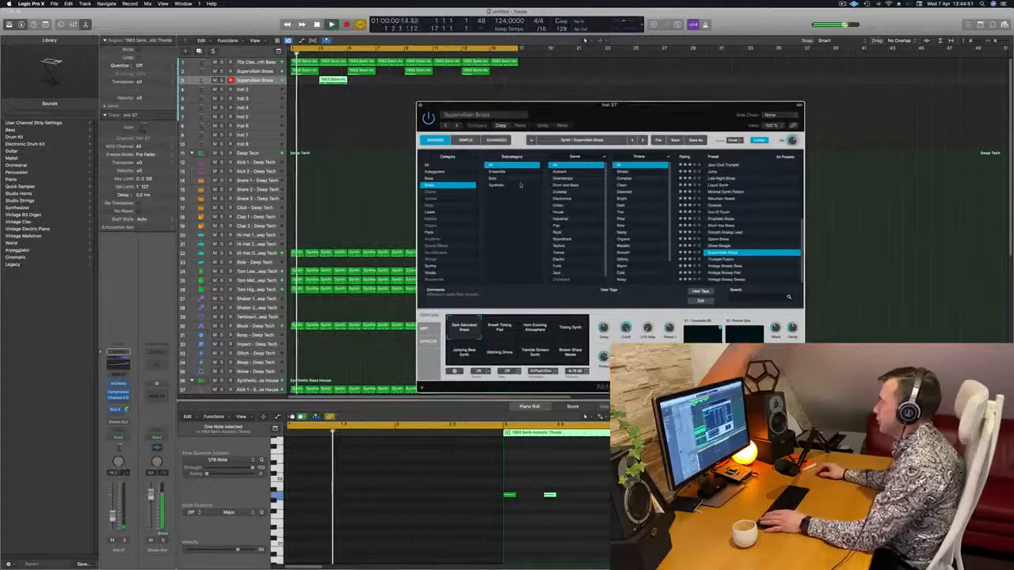
click(440, 205)
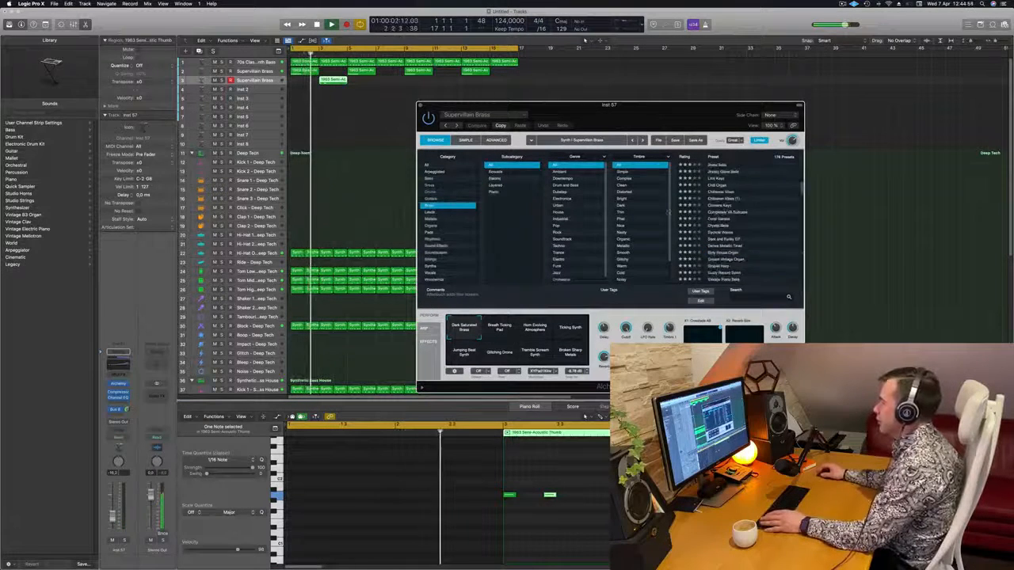
click(725, 191)
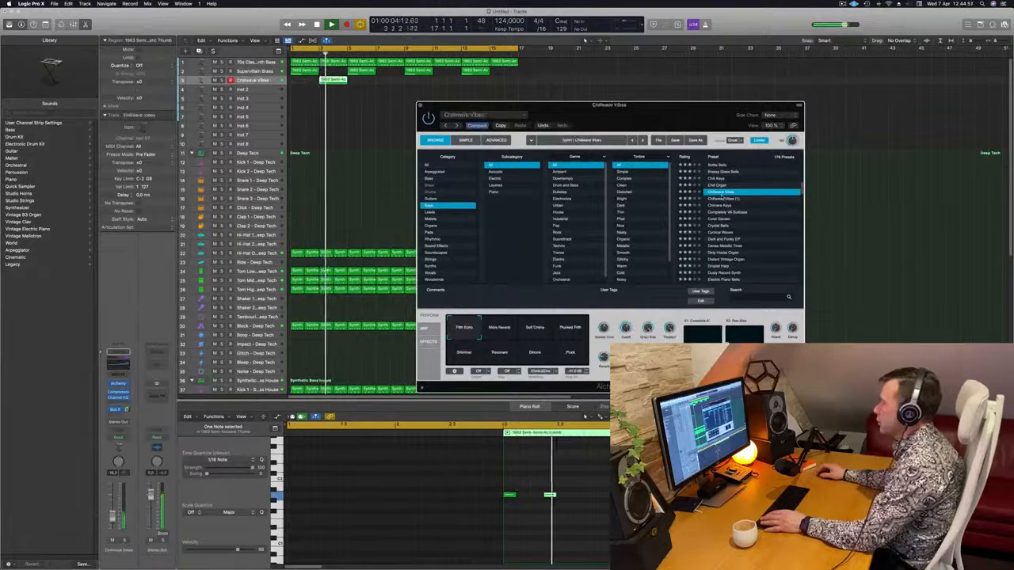
drag(507, 105, 447, 105)
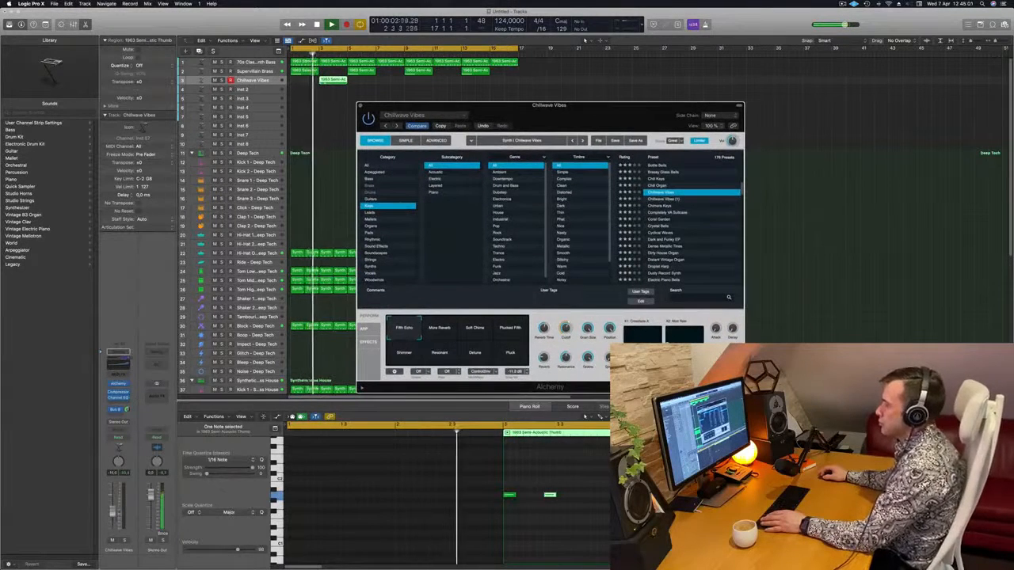
Transpose both notes of the Chillwave Vibes region upward, raise the track's volume, and restart playback.
drag(117, 517, 119, 511)
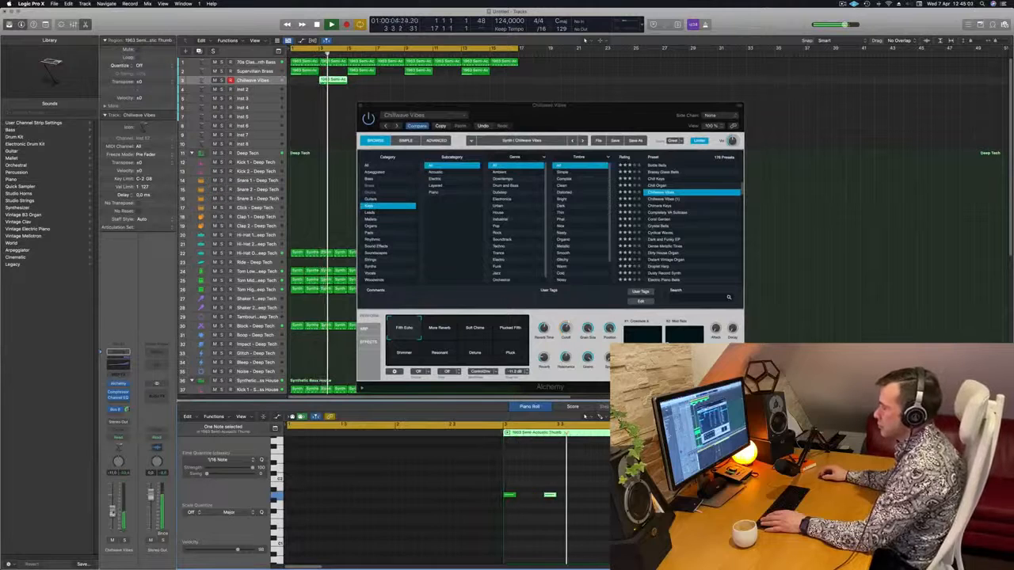
drag(464, 467, 606, 543)
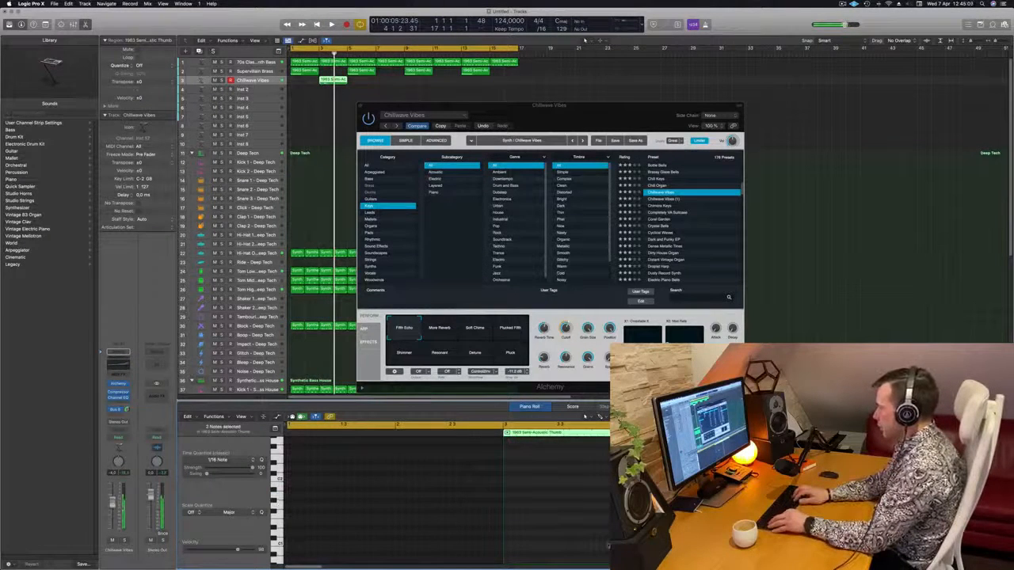
key(Return)
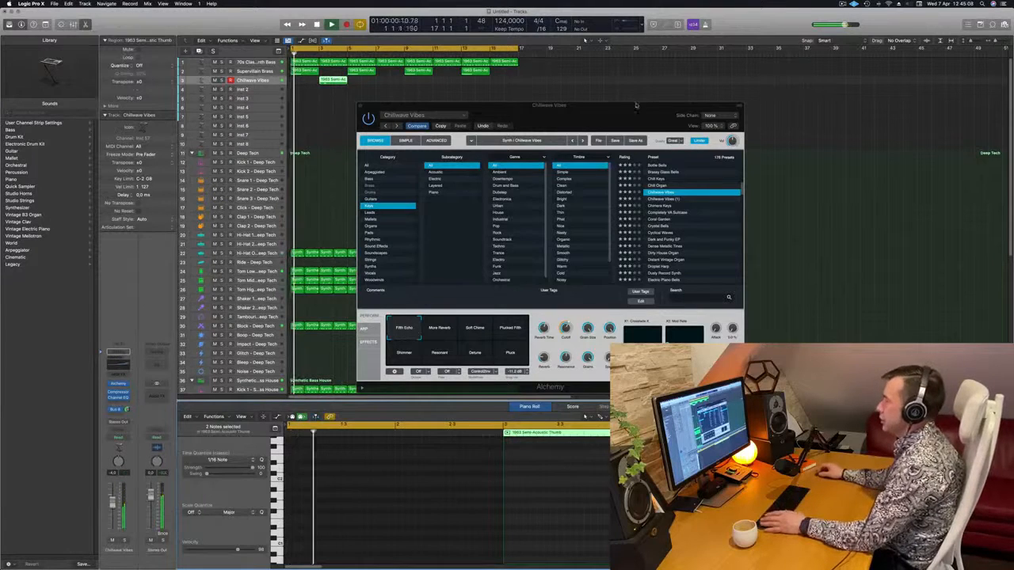
Reposition the Alchemy window and lower the Chillwave Vibes track's volume while listening to the loop.
mouse_move(636, 105)
mouse_down()
mouse_move(705, 95)
mouse_move(650, 99)
mouse_up()
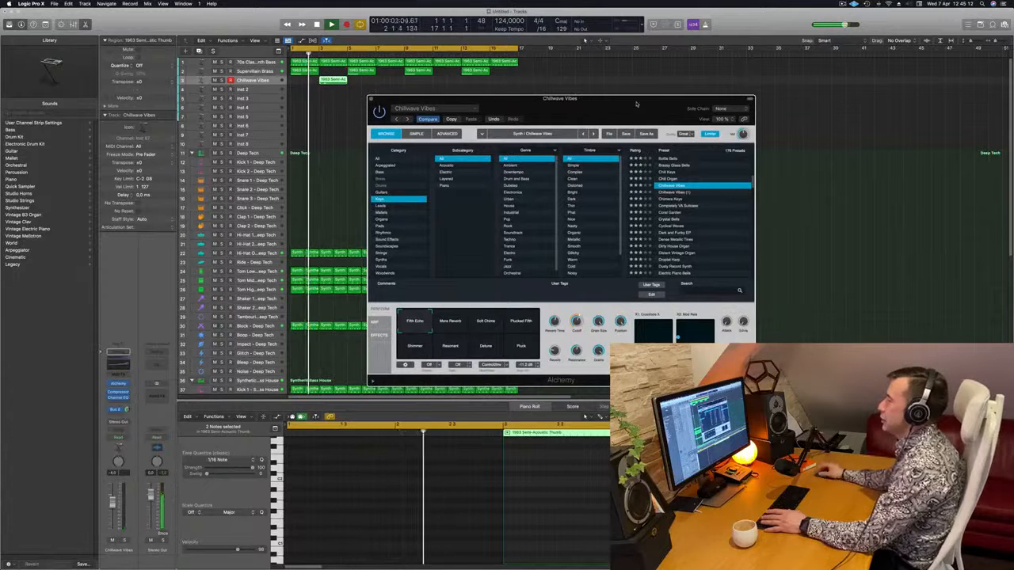
drag(636, 104, 640, 104)
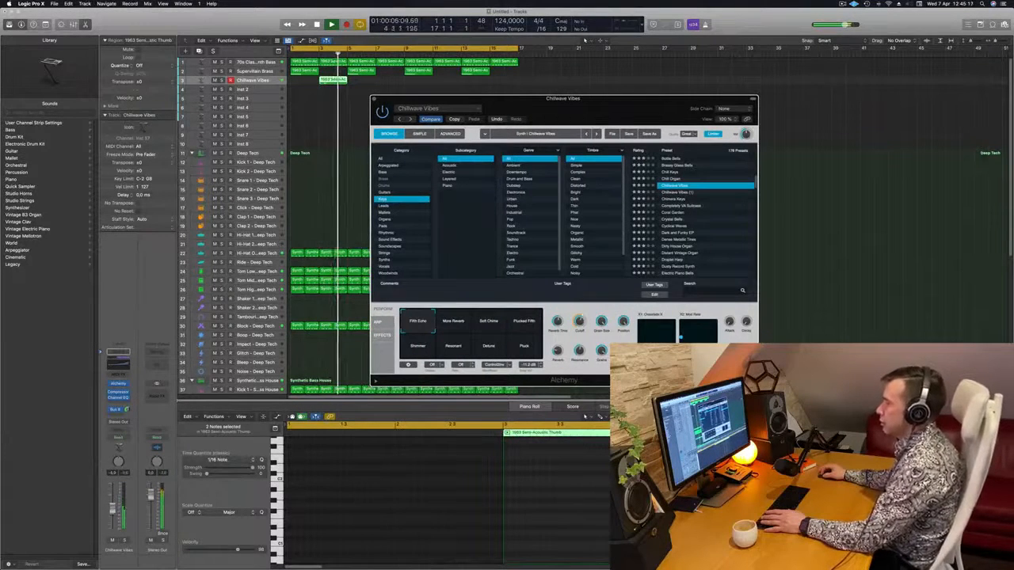
drag(640, 99, 657, 97)
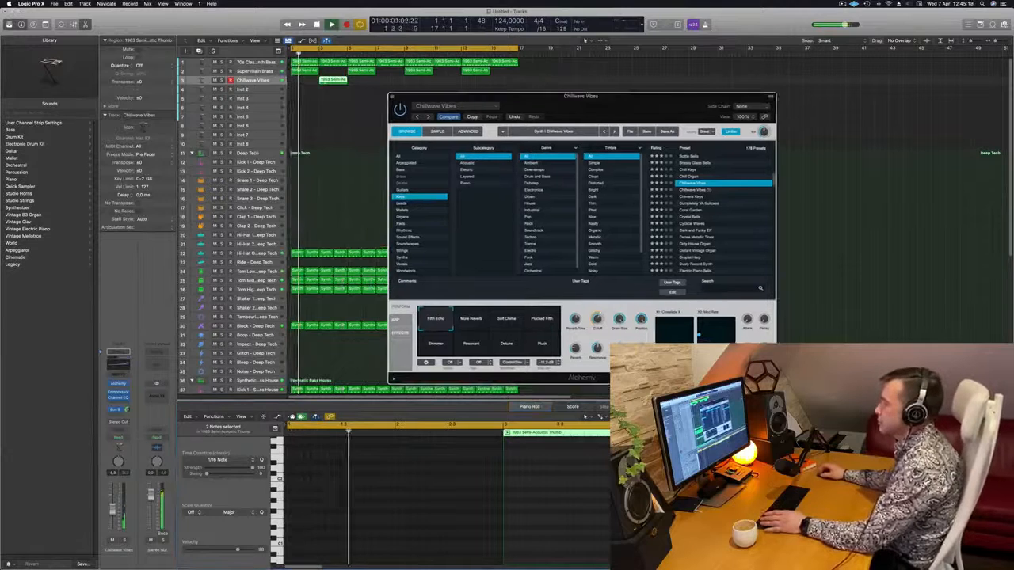
drag(112, 511, 113, 509)
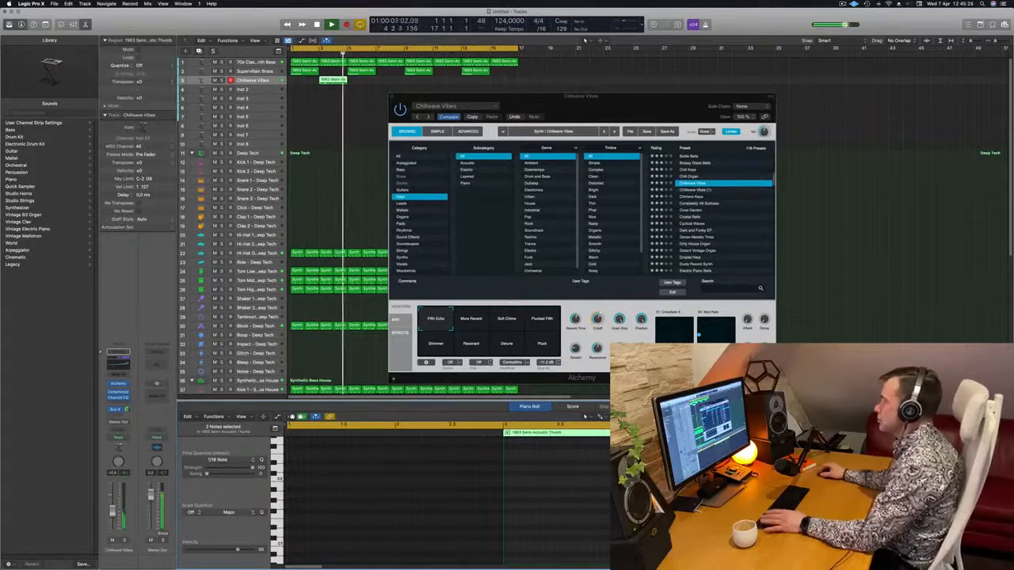
Switch the Chillwave Vibes preset to its Soft Chime variation and copy the region to bars 7, 11 and 15.
click(508, 320)
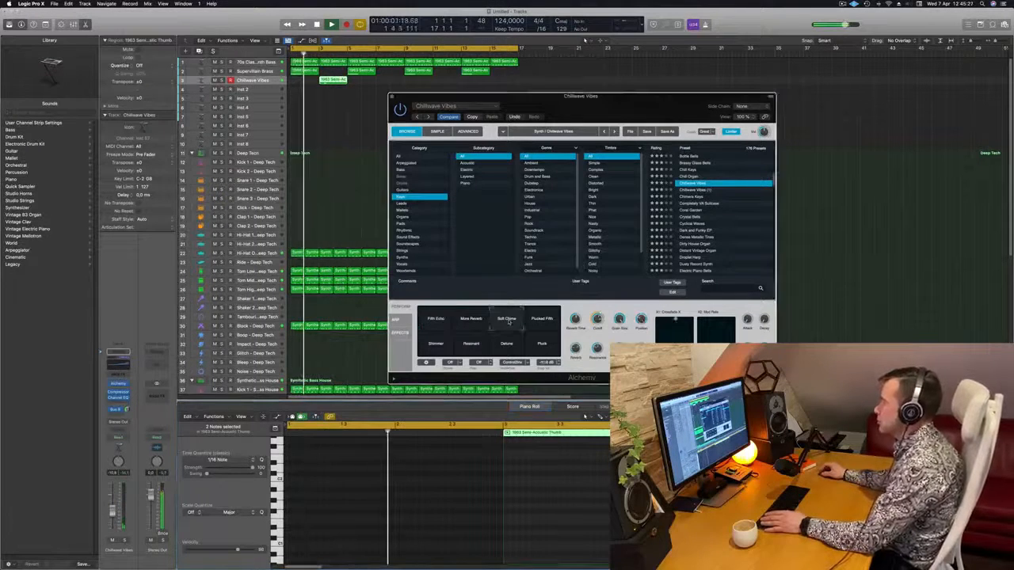
drag(547, 96, 464, 150)
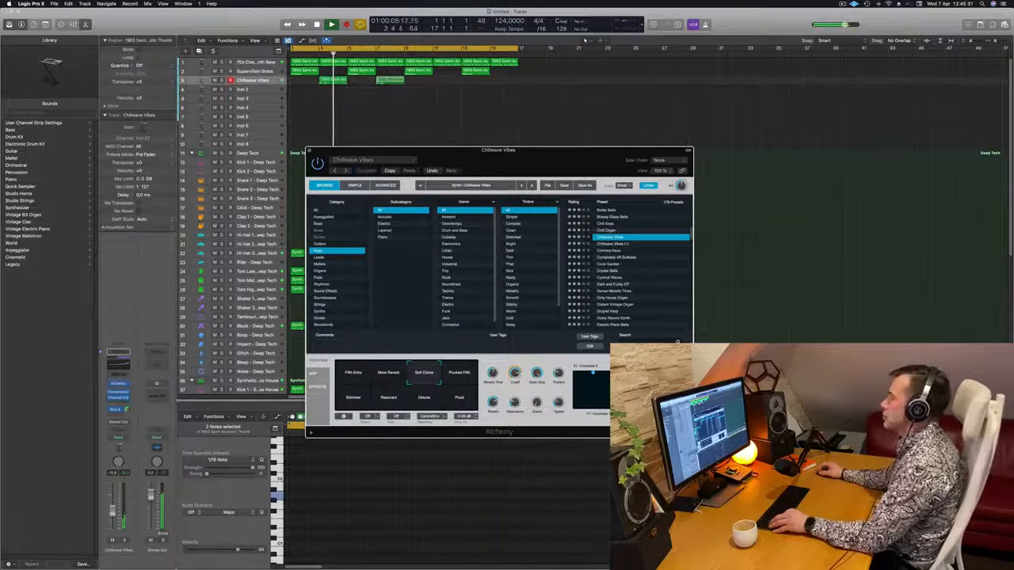
drag(390, 81, 504, 83)
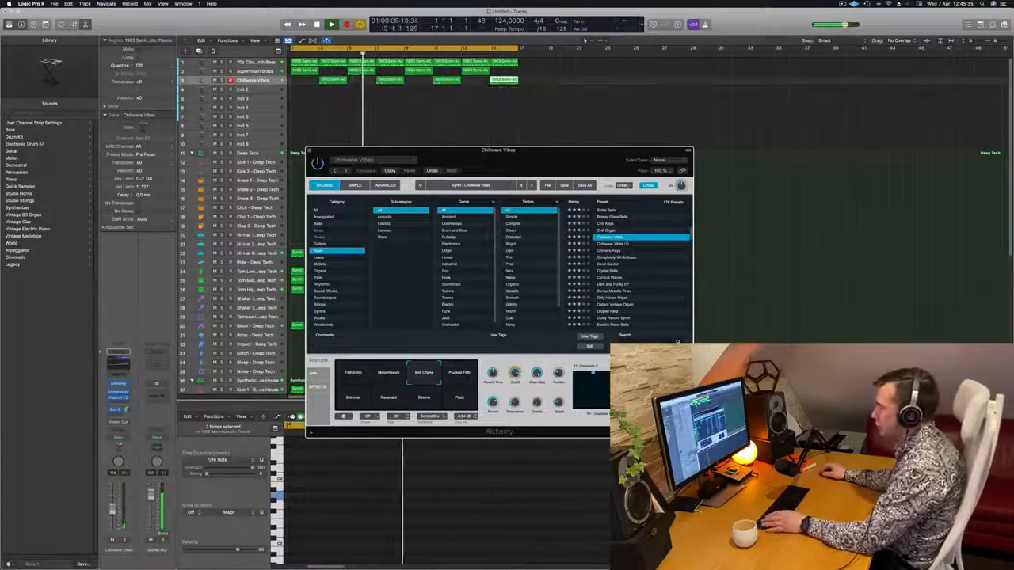
Audition the Plucked Fifth variation and raise the Chillwave Vibes track's volume.
click(458, 379)
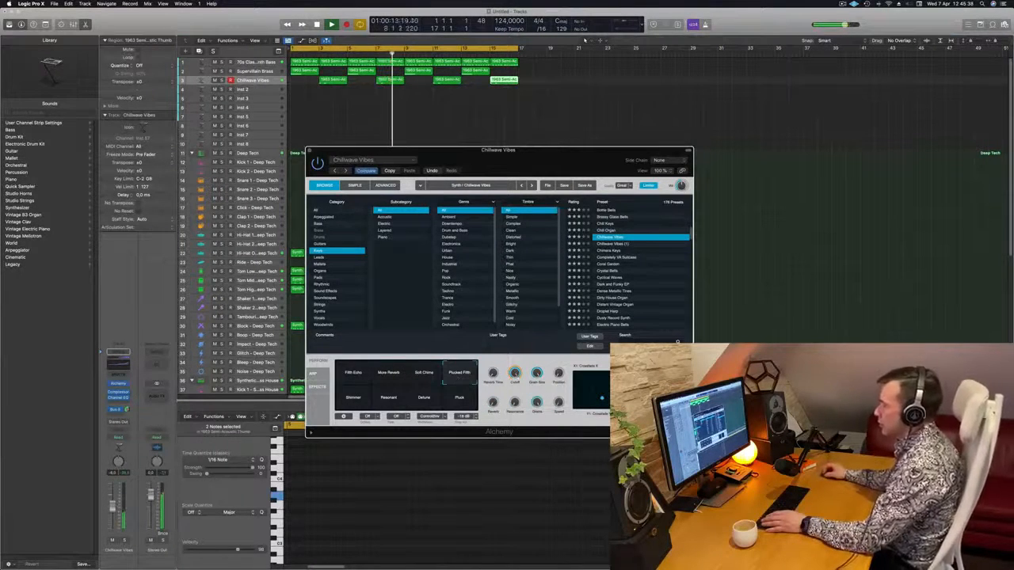
click(113, 503)
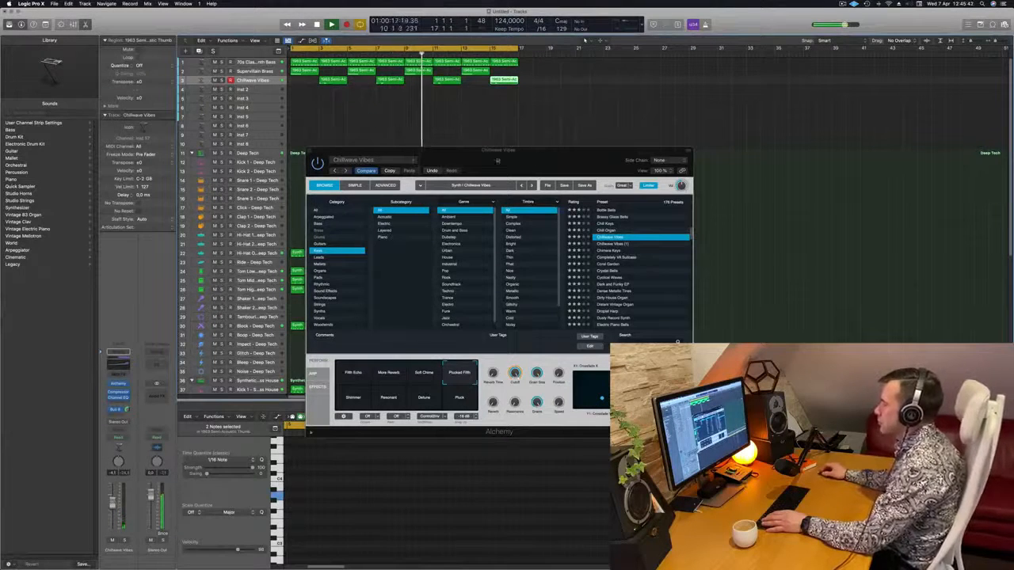
drag(492, 156, 549, 143)
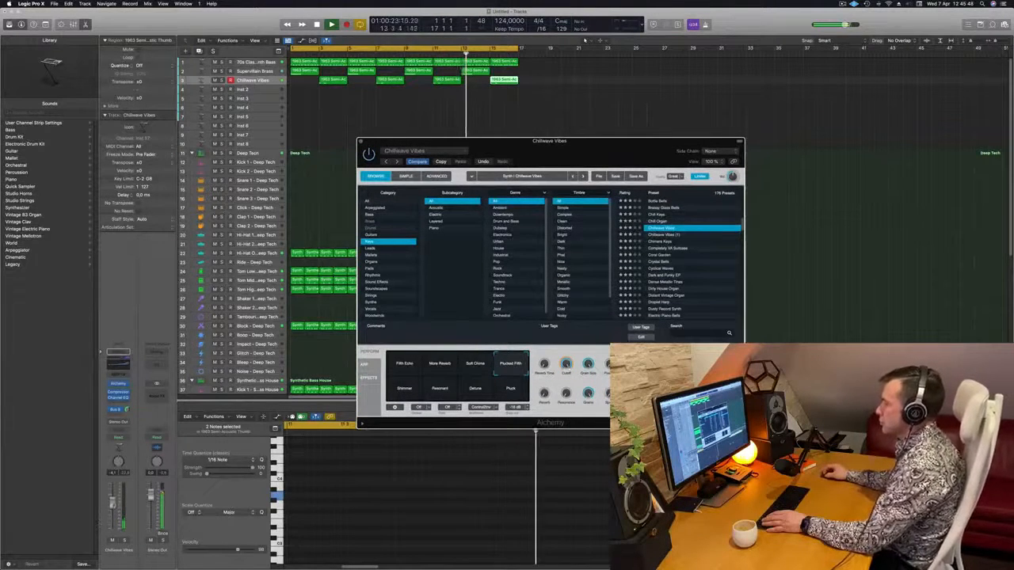
drag(113, 500, 113, 499)
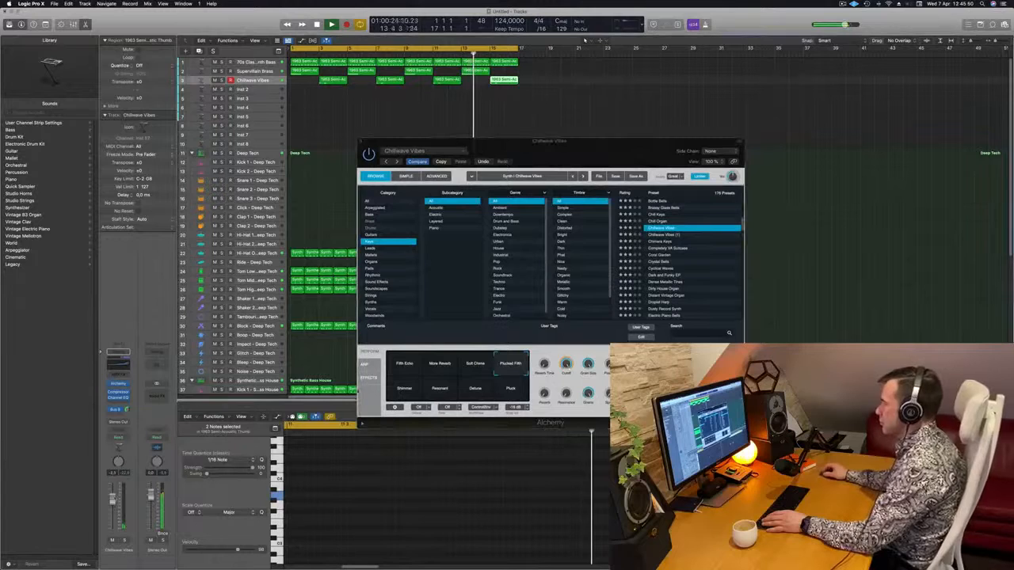
Audition the Shimmer and Resonant variations of Chillwave Vibes, then switch to Detune.
click(397, 399)
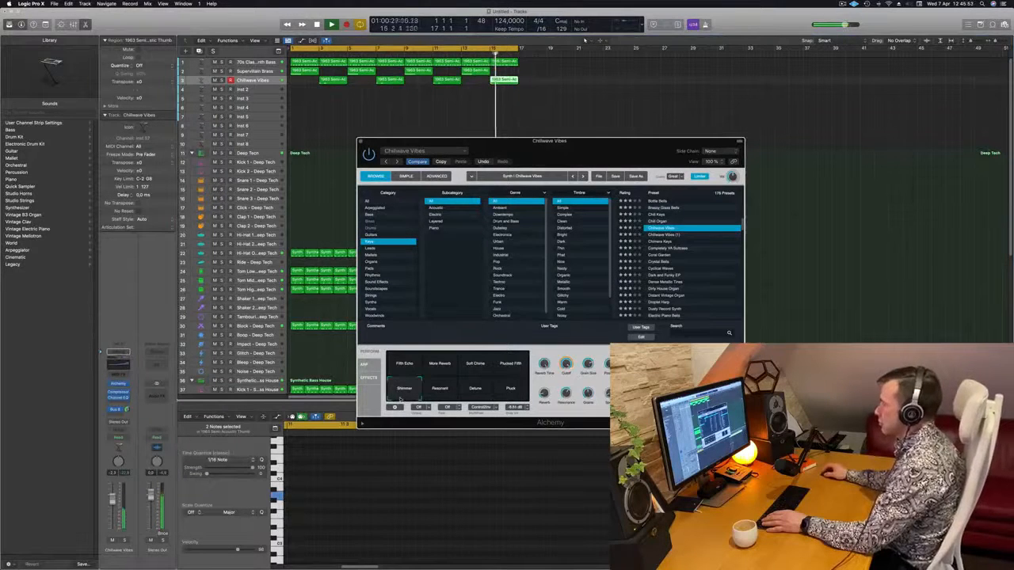
click(437, 388)
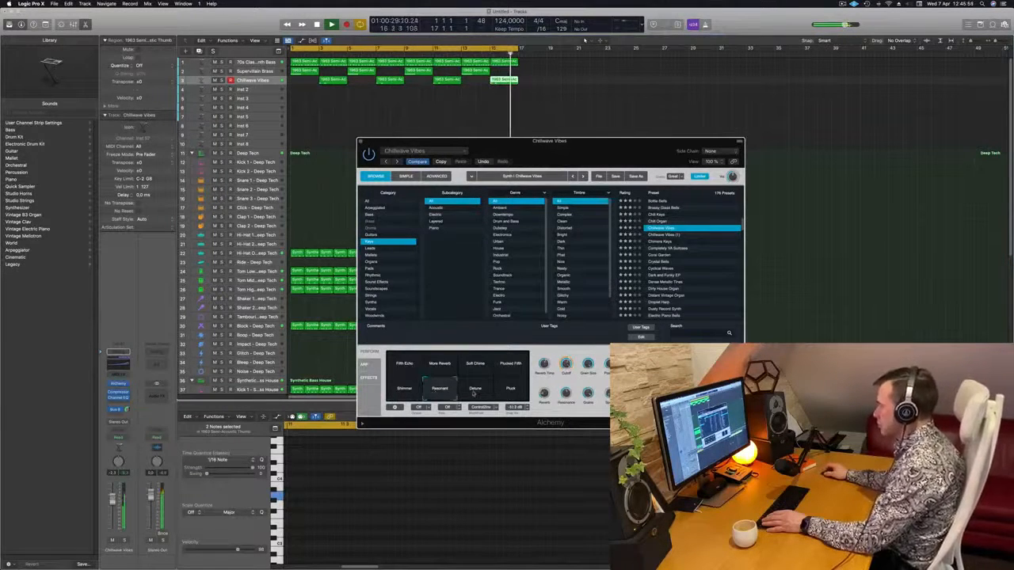
click(473, 389)
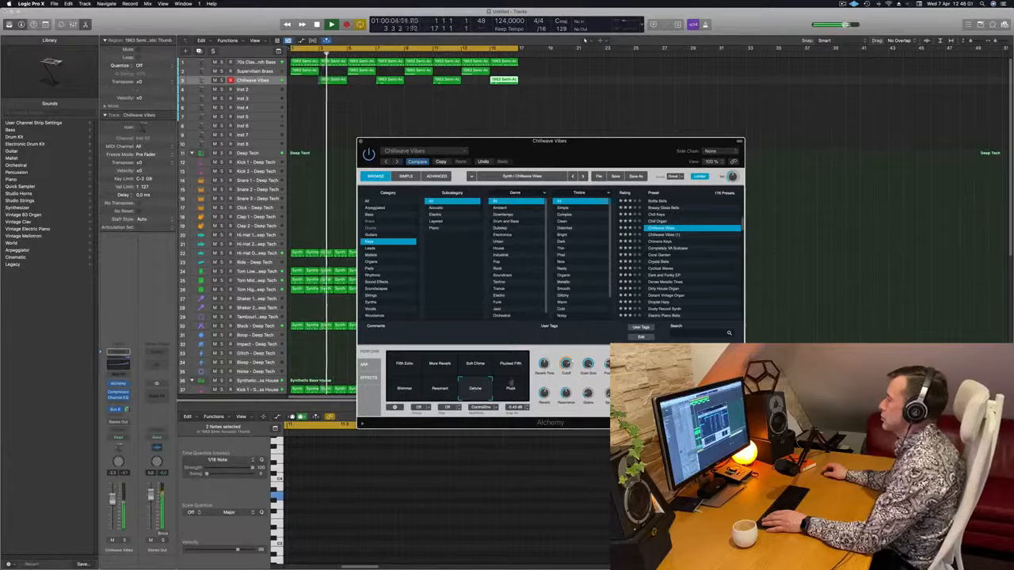
Audition the Pluck variation of Chillwave Vibes, then switch to Fifth Echo and reposition the Alchemy window.
click(509, 391)
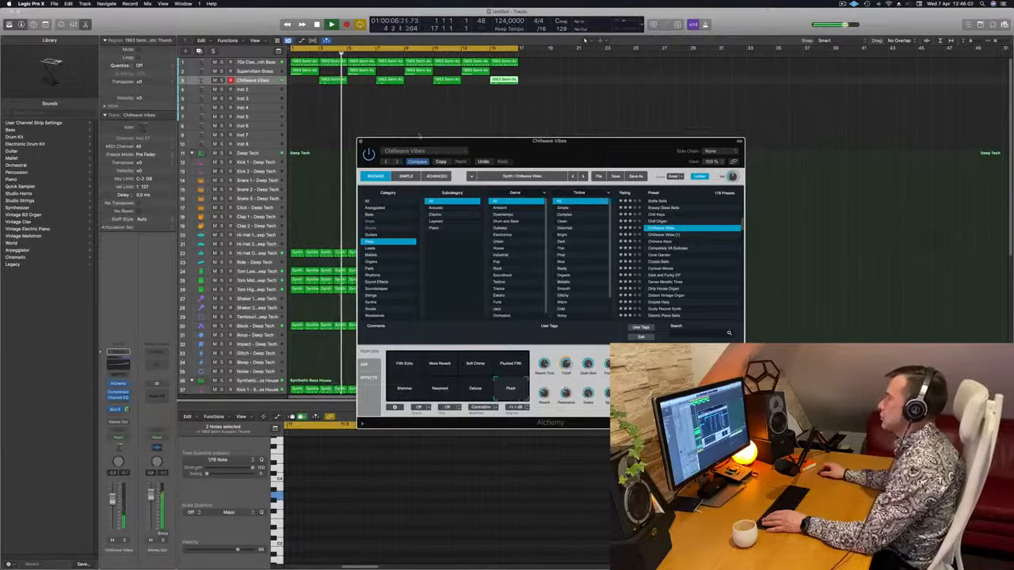
drag(608, 145, 594, 139)
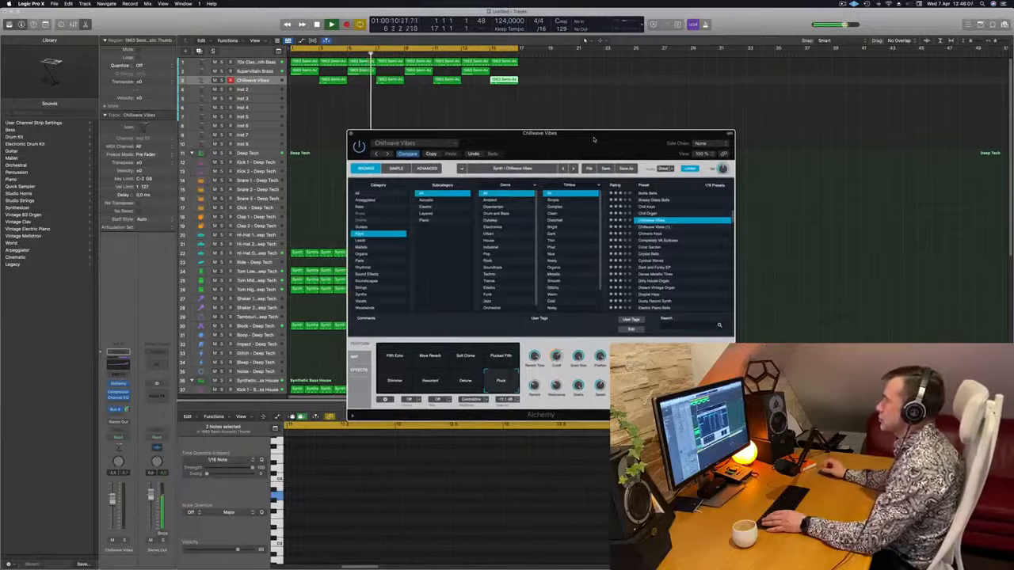
mouse_move(599, 140)
mouse_down()
mouse_move(579, 129)
mouse_move(660, 93)
mouse_move(600, 120)
mouse_up()
click(452, 314)
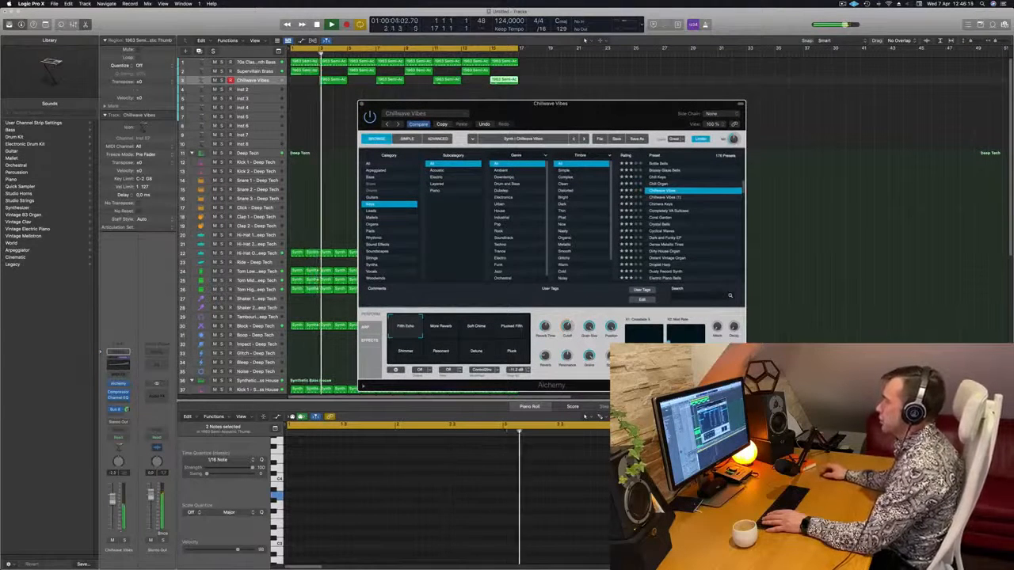
Lower the Chillwave Vibes track's volume and reselect Bus 8 for its send, with the Aux 8 strip shown beside it.
drag(112, 499, 113, 506)
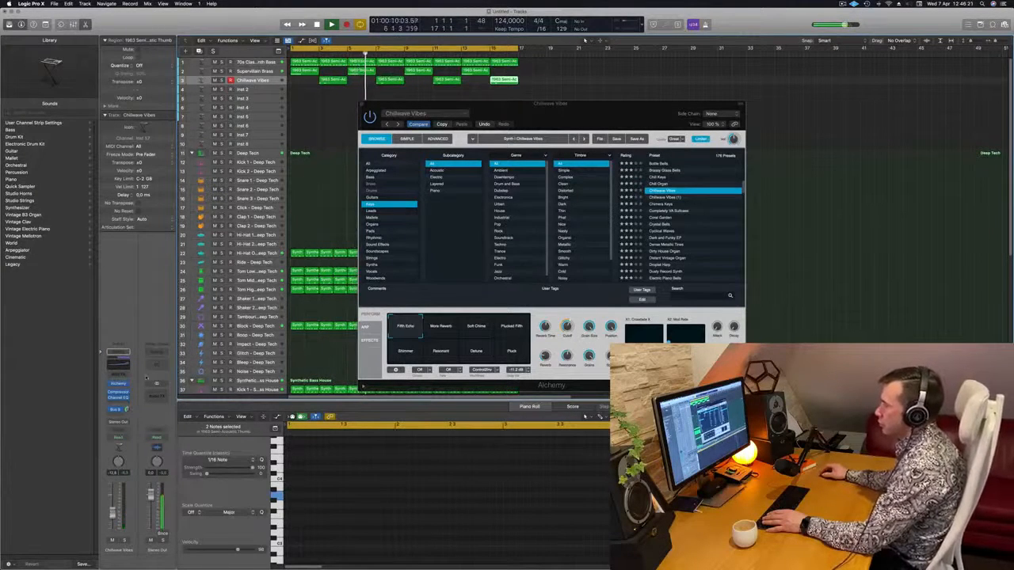
click(115, 409)
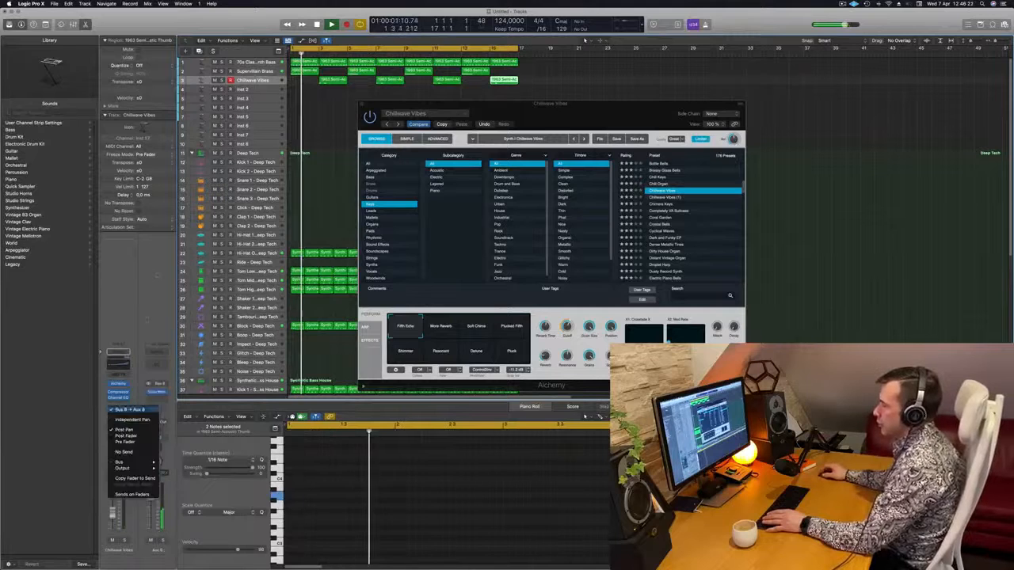
click(127, 409)
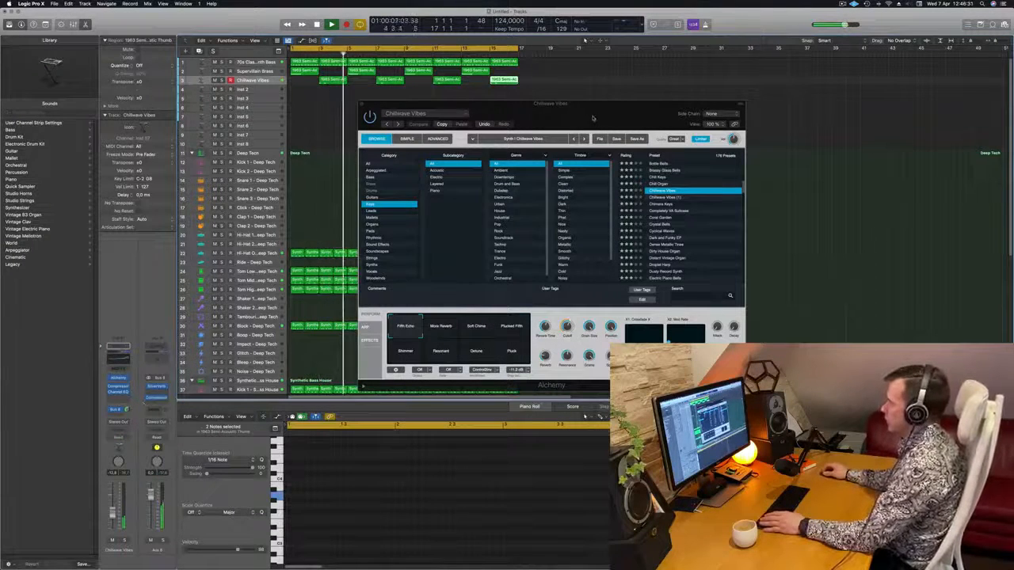
drag(593, 118, 532, 141)
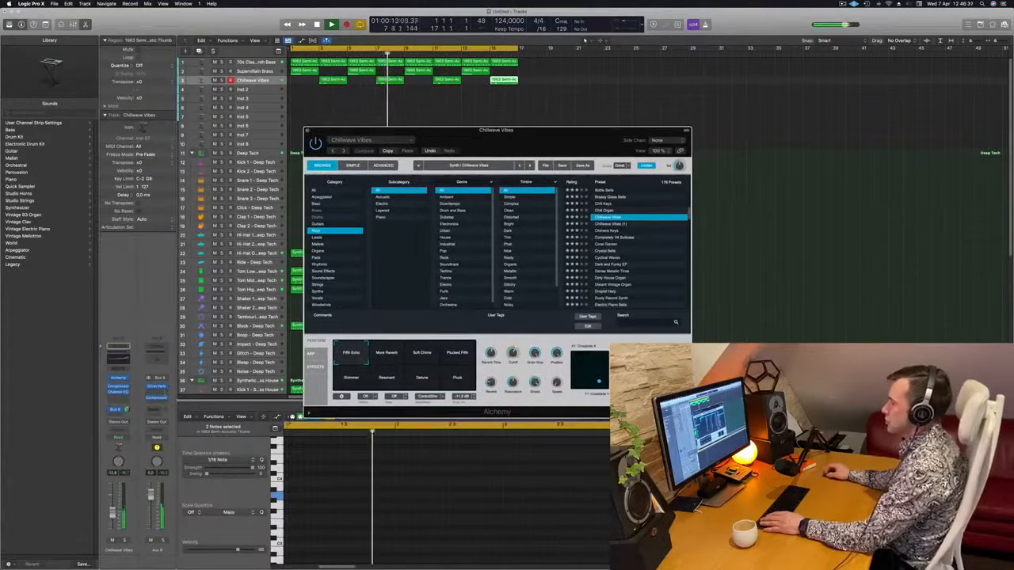
Delete the second note from each of the Chillwave Vibes regions at bars 3, 7, 11 and 15.
click(504, 80)
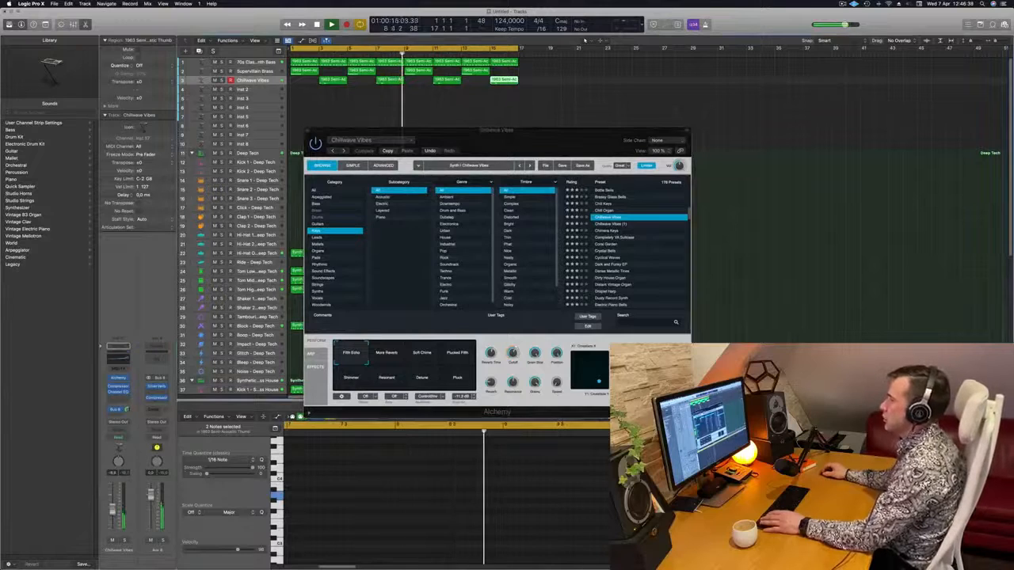
click(335, 83)
drag(314, 463, 342, 497)
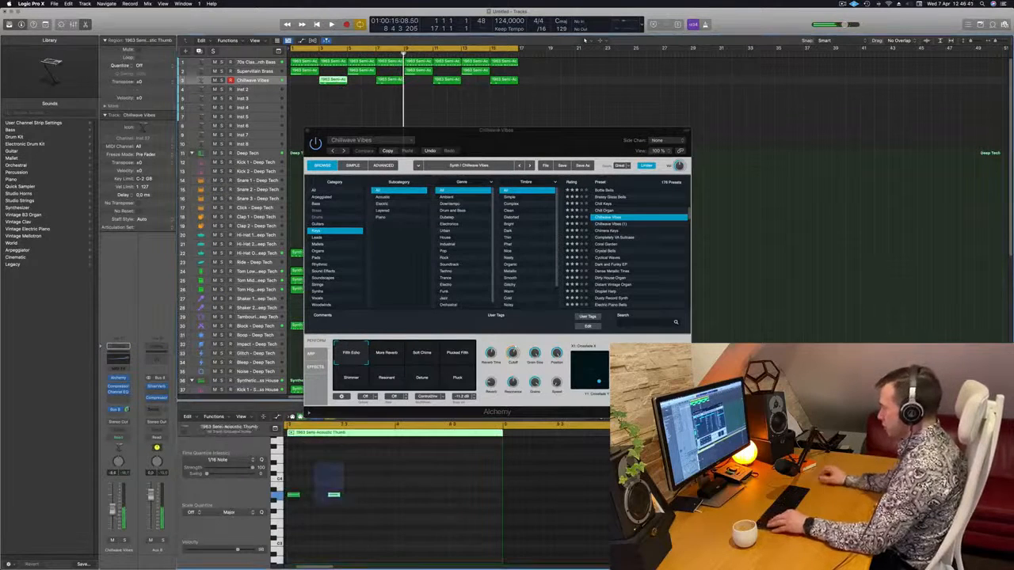
key(space)
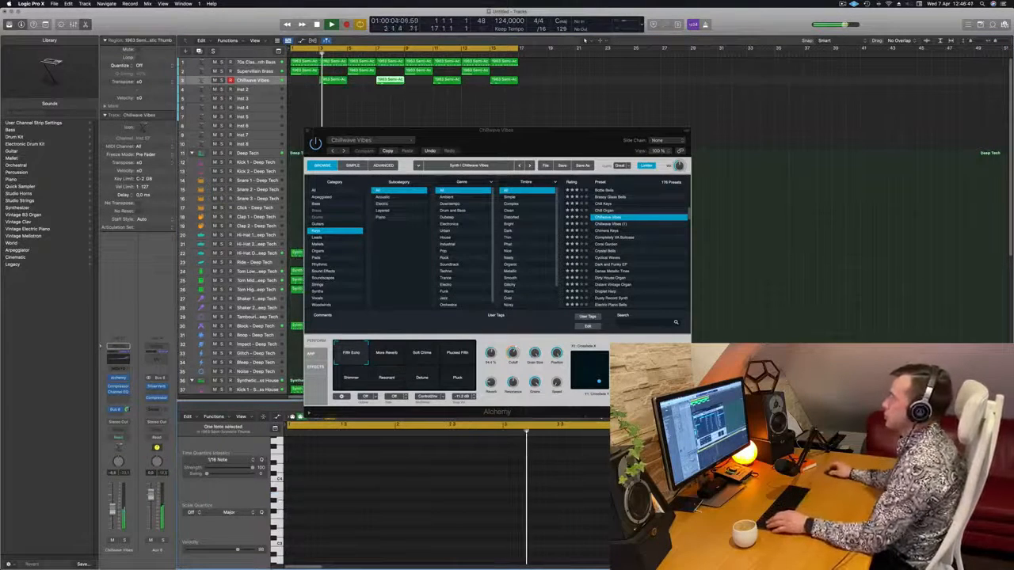
click(448, 80)
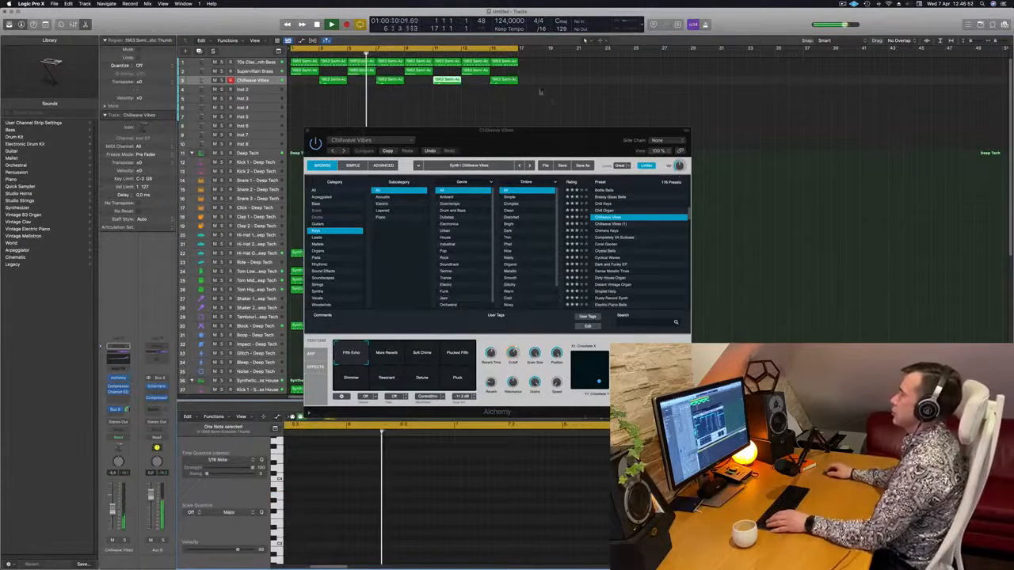
key(Right)
drag(360, 476, 324, 511)
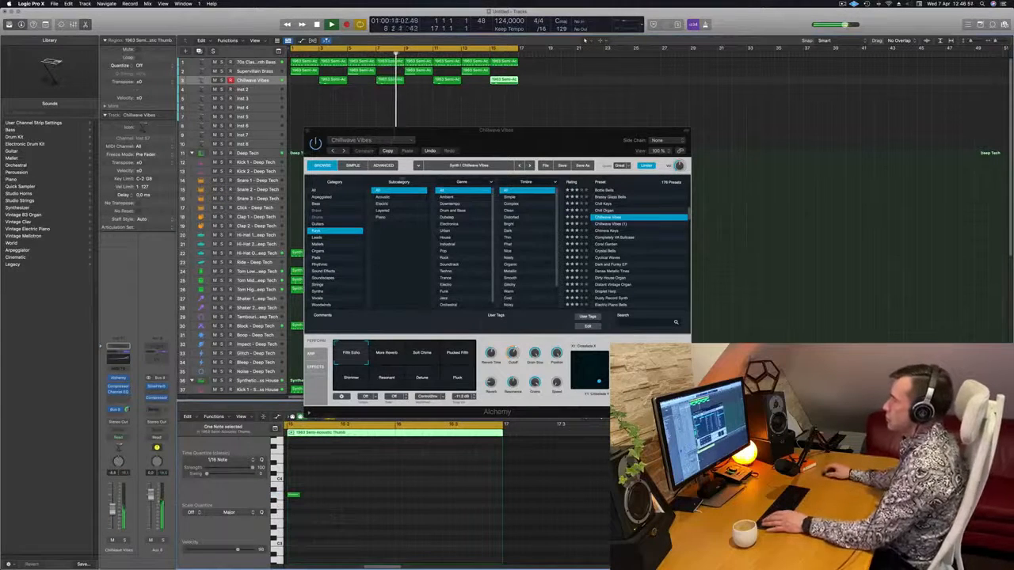
Close the Chillwave Vibes instrument window and deselect the regions in the arrangement.
drag(578, 146, 532, 165)
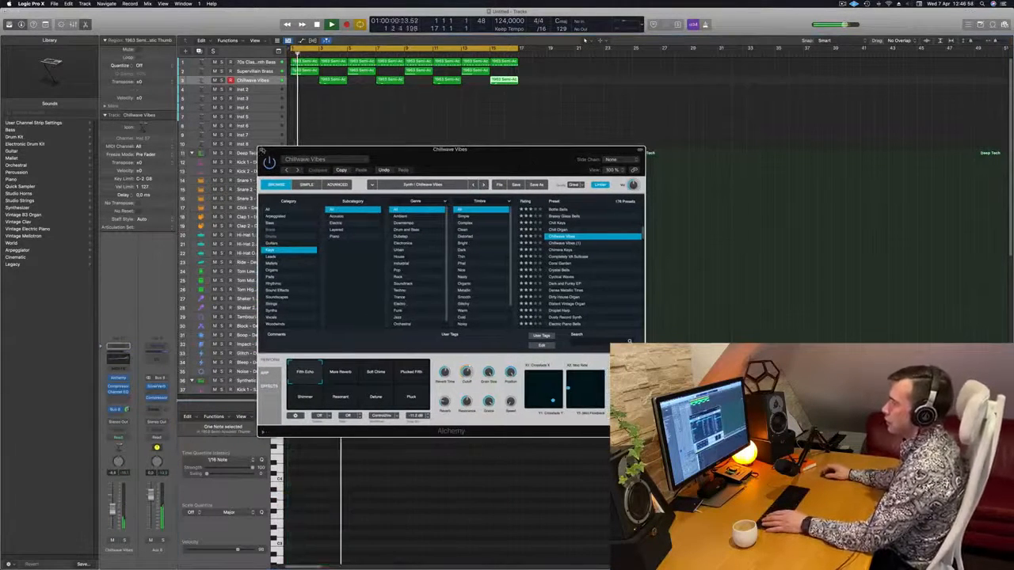
click(262, 151)
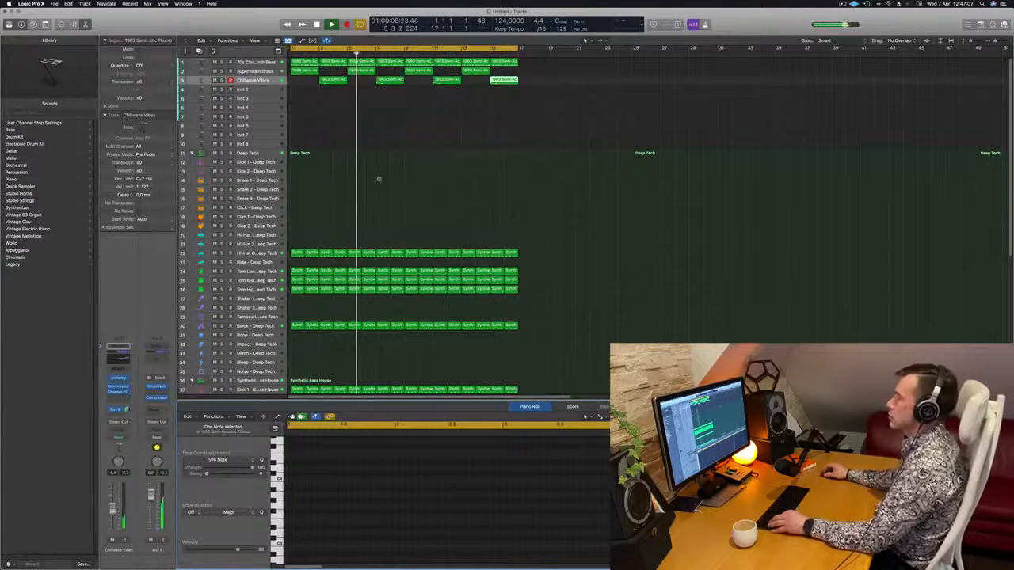
scroll(378, 180, up, 2)
scroll(378, 180, down, 3)
click(364, 129)
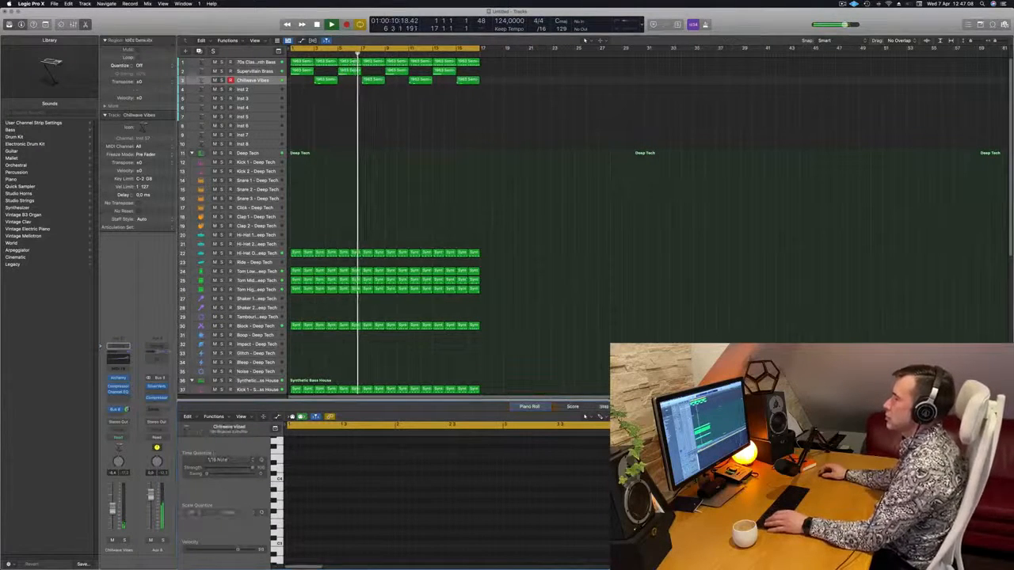
Replay the loop from the start and check the Supervillain Brass and Chillwave Vibes tracks in turn.
click(262, 72)
key(Return)
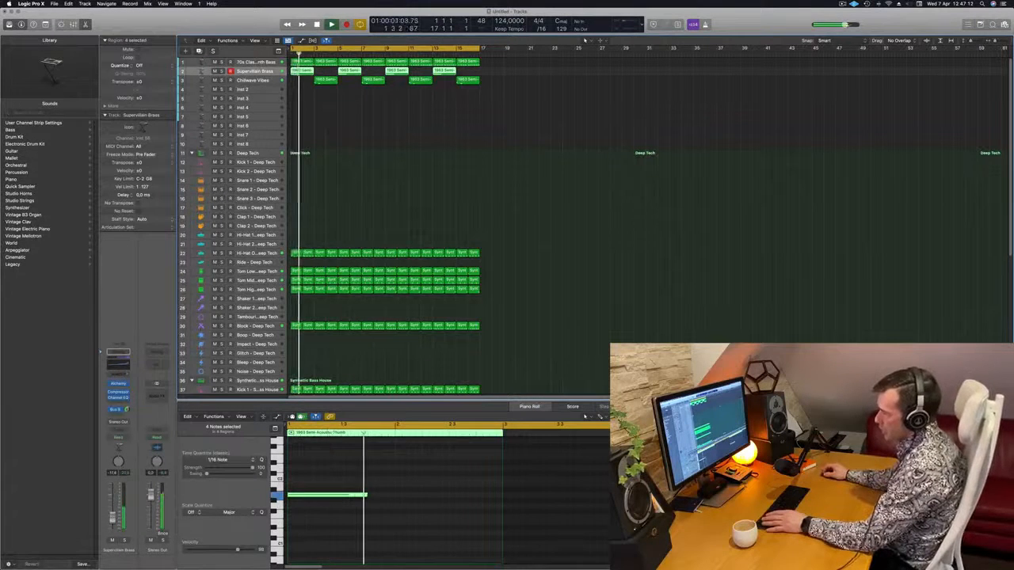
key(Return)
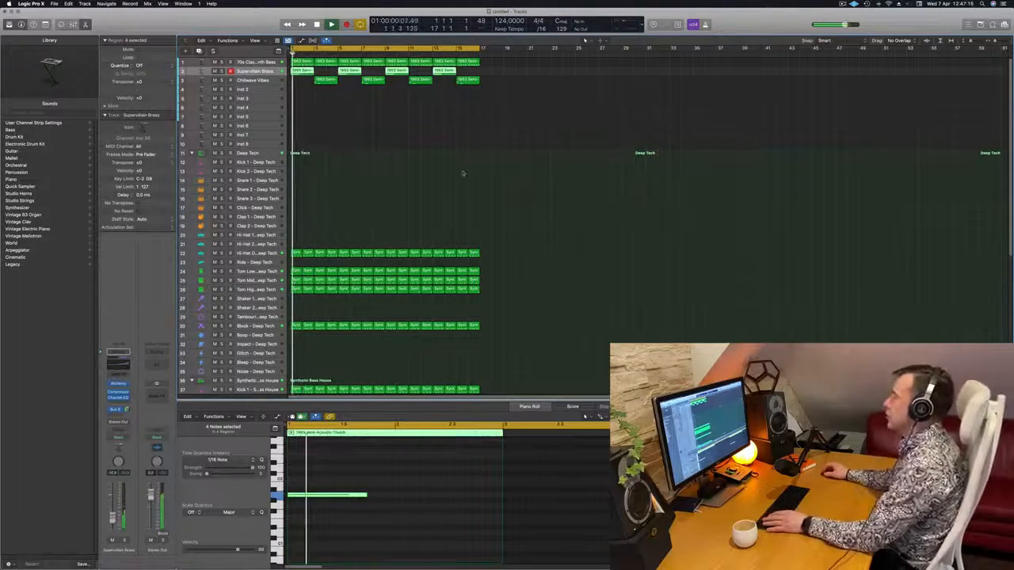
click(419, 179)
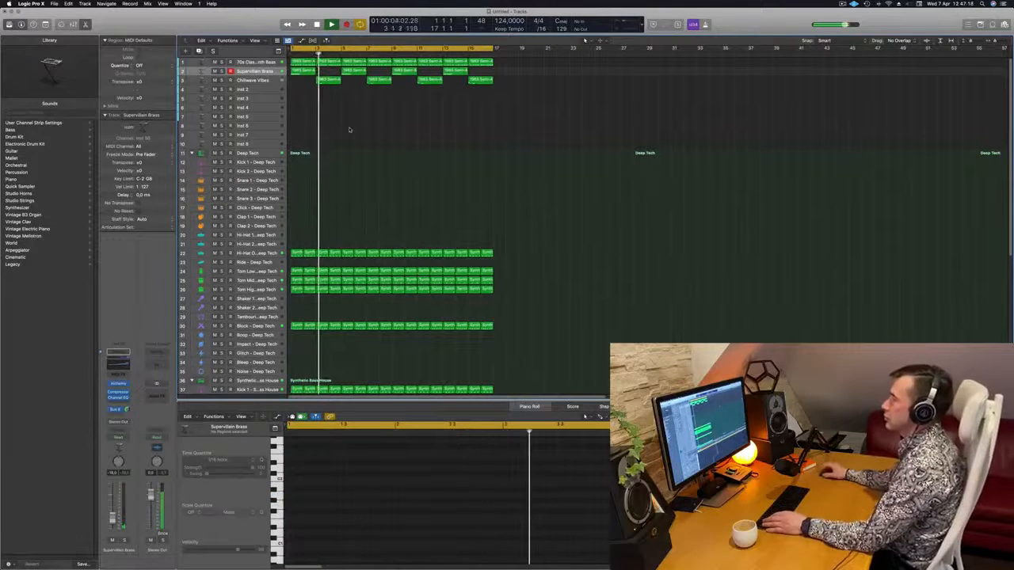
click(252, 80)
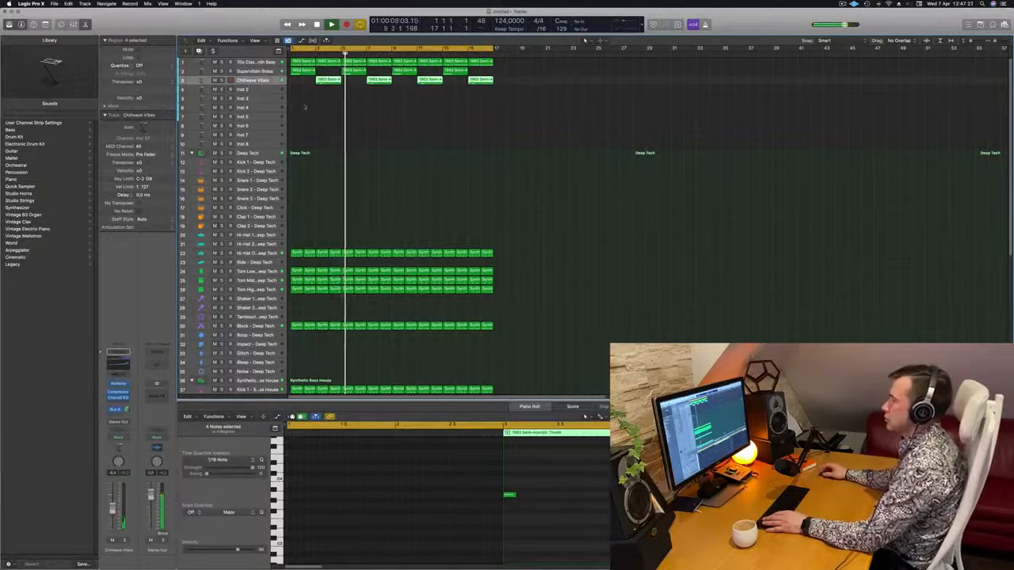
click(308, 103)
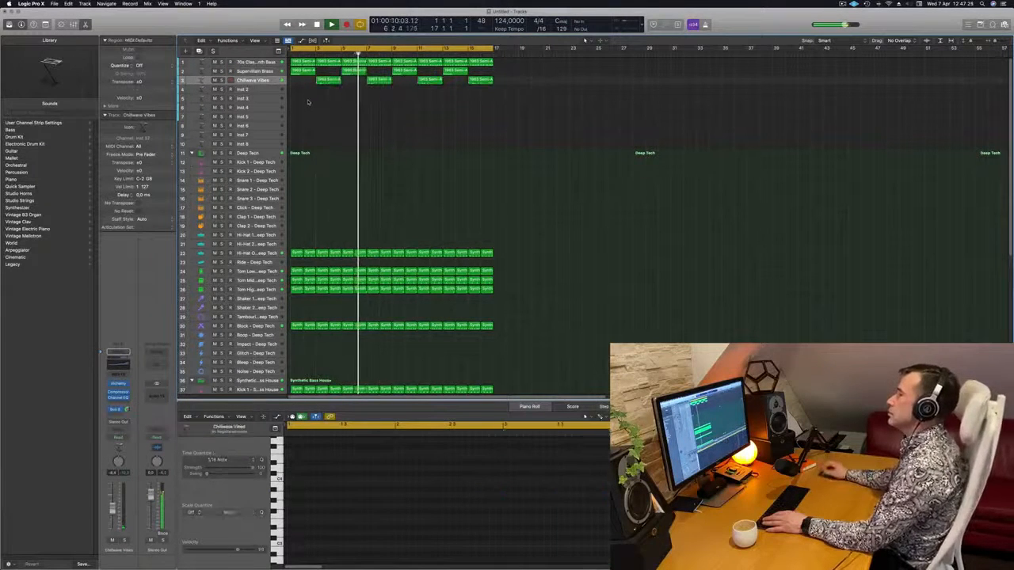
Copy the bar 1 region of the Synthetic Bass House closed hi-hat to the kit's Tom High 1 track.
scroll(329, 124, down, 10)
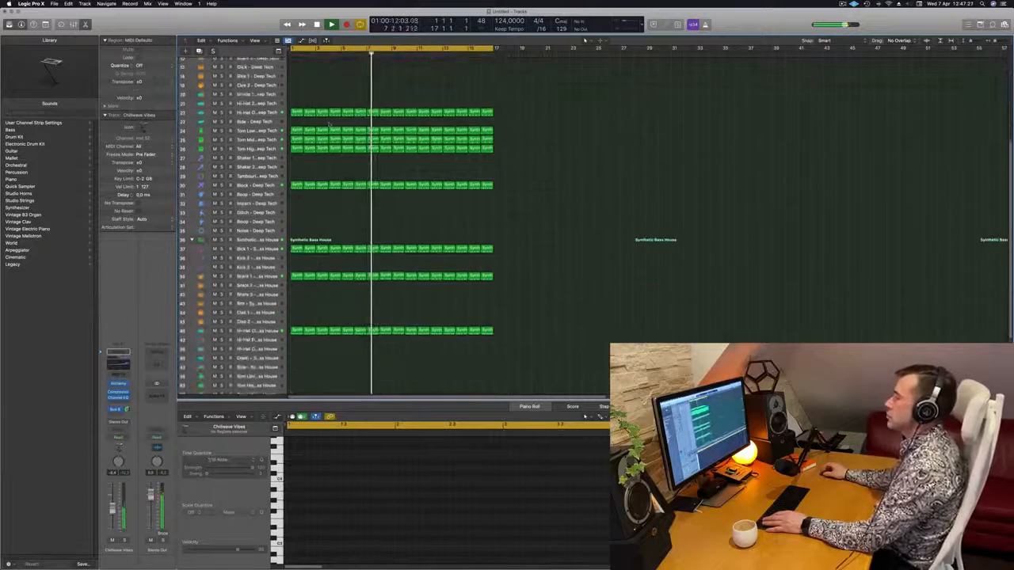
key(Return)
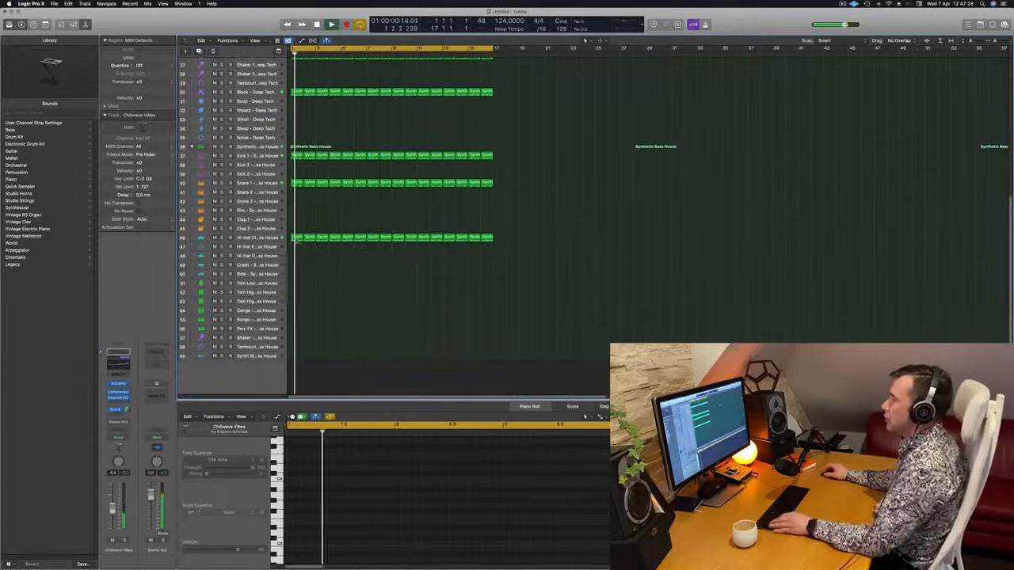
click(295, 236)
drag(296, 237, 297, 307)
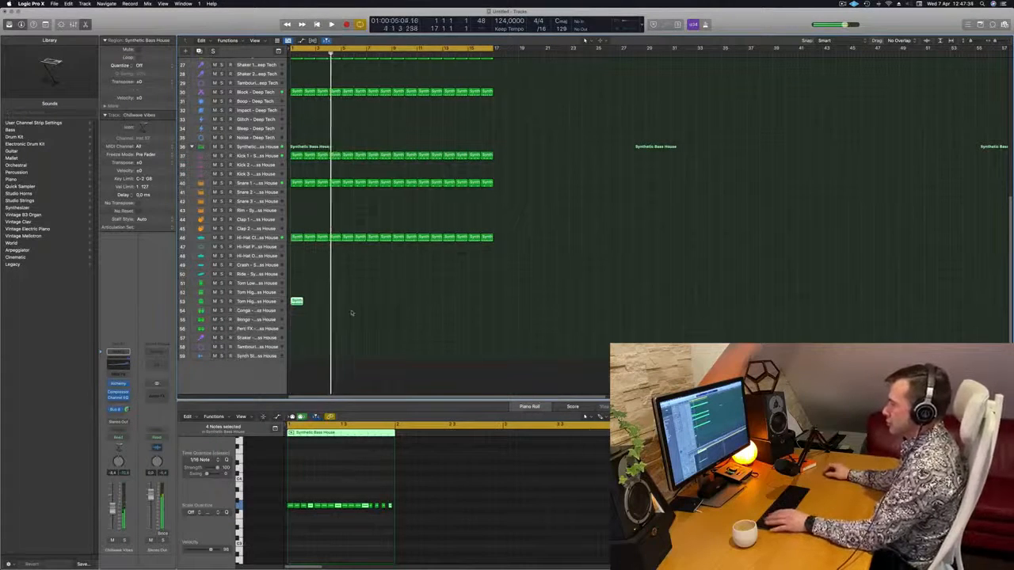
Move the copied tom region's notes to a lower octave and delete most of them to leave a sparse, syncopated one-bar pattern.
key(space)
key(space)
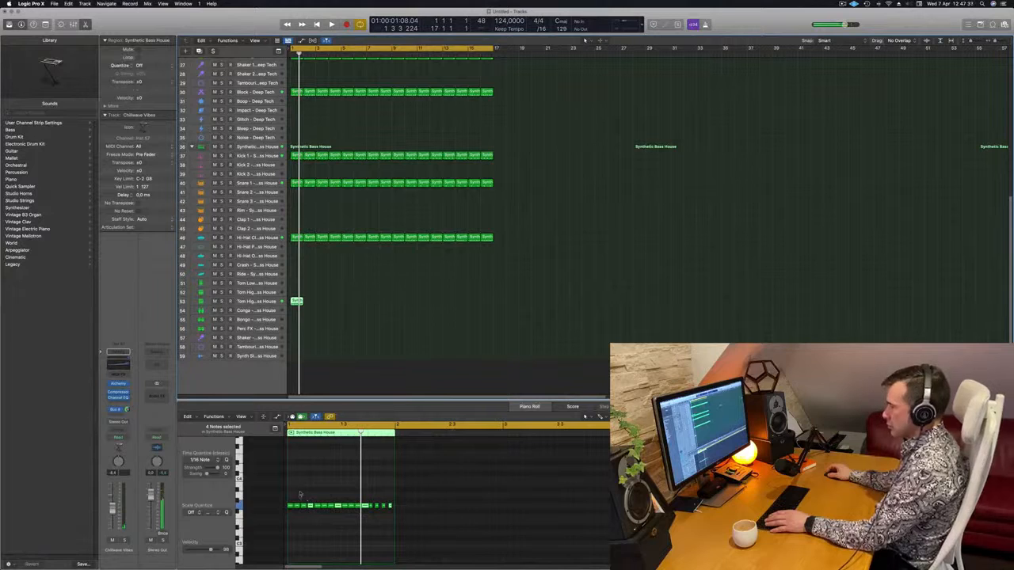
scroll(300, 494, down, 3)
click(303, 499)
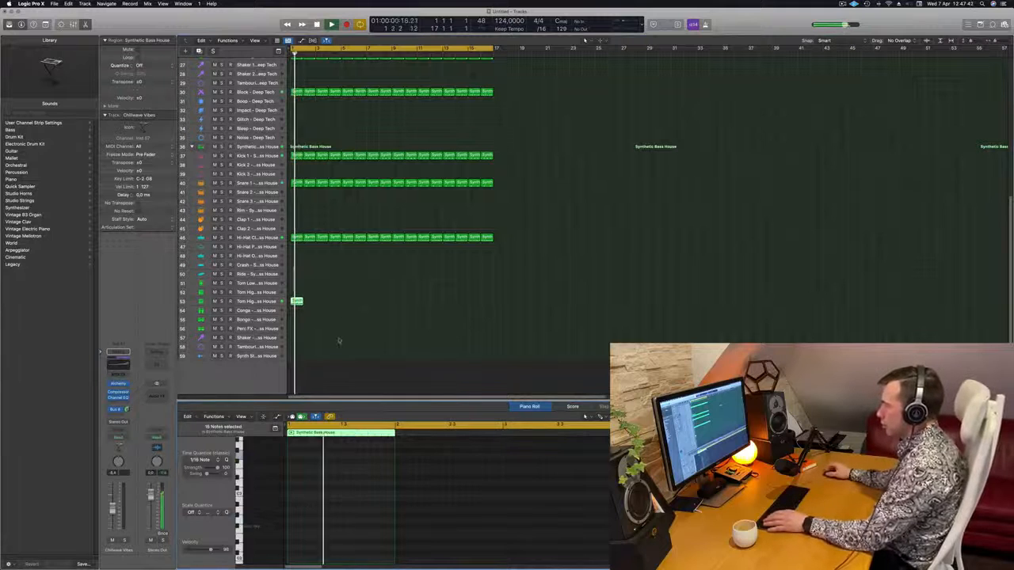
scroll(322, 479, down, 5)
scroll(330, 517, up, 3)
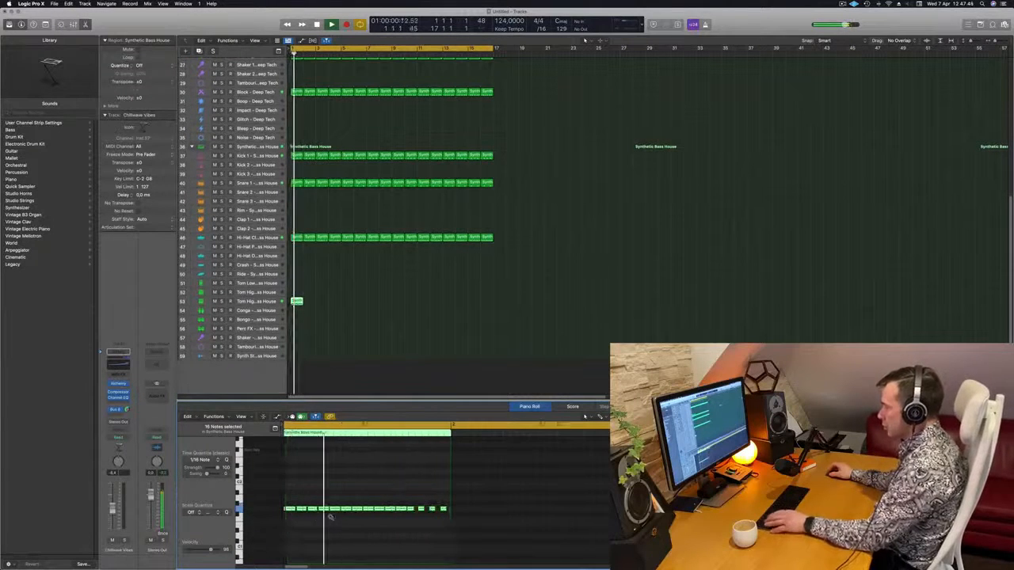
key(Return)
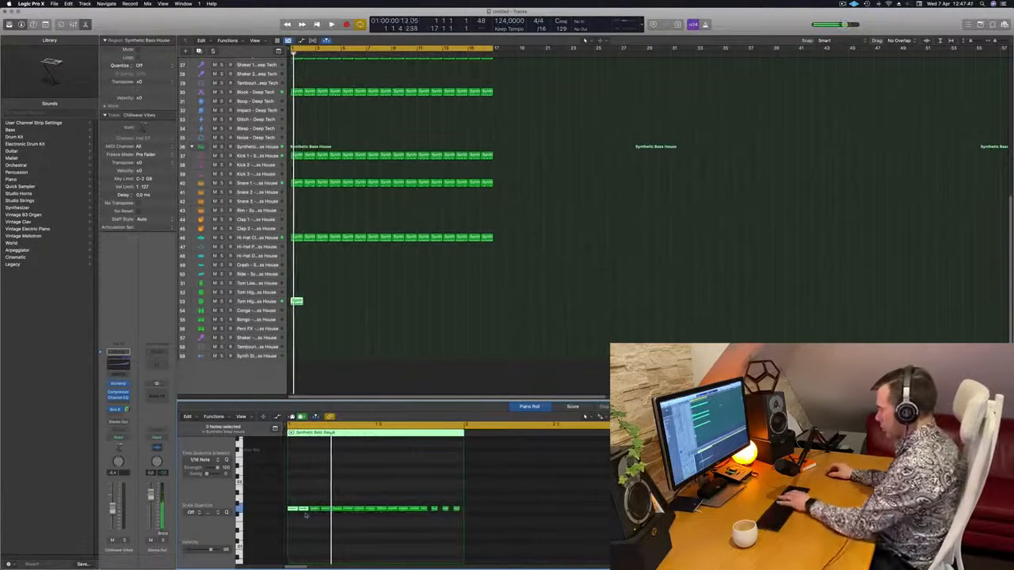
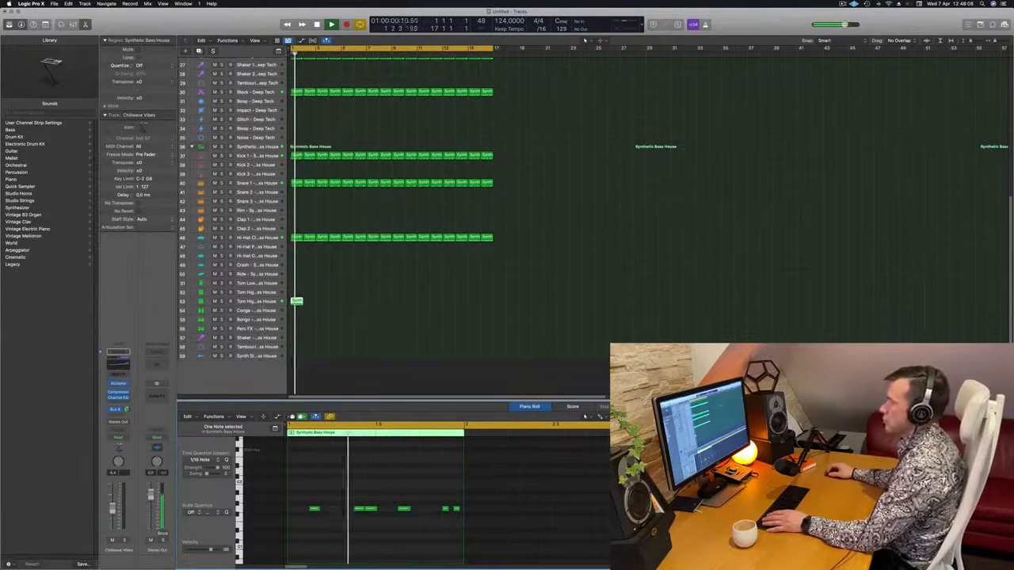
Move the sparse percussion region from Tom High 1 to the Conga track at bar 1 and select that track.
click(297, 301)
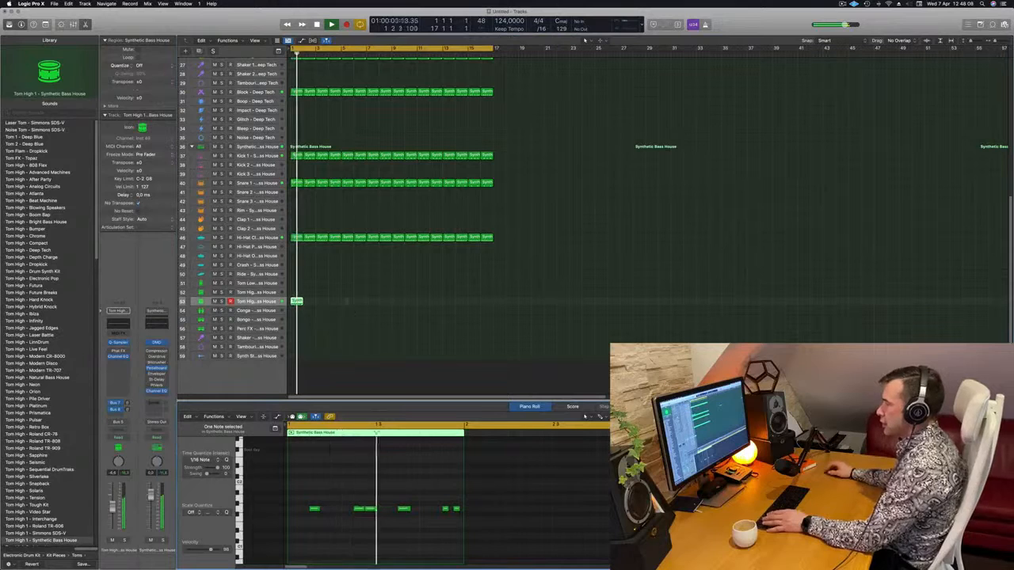
drag(297, 302, 298, 310)
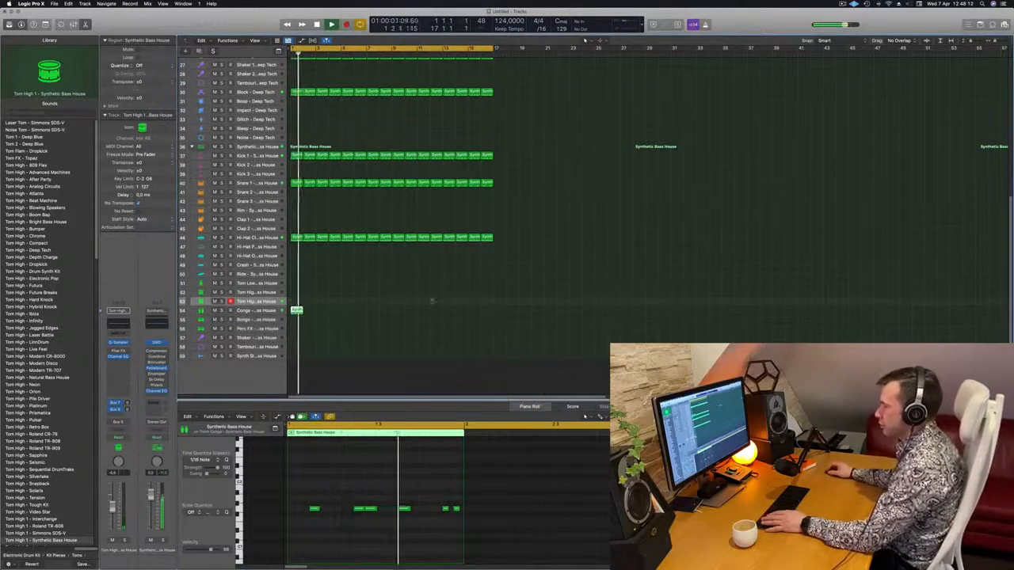
click(268, 312)
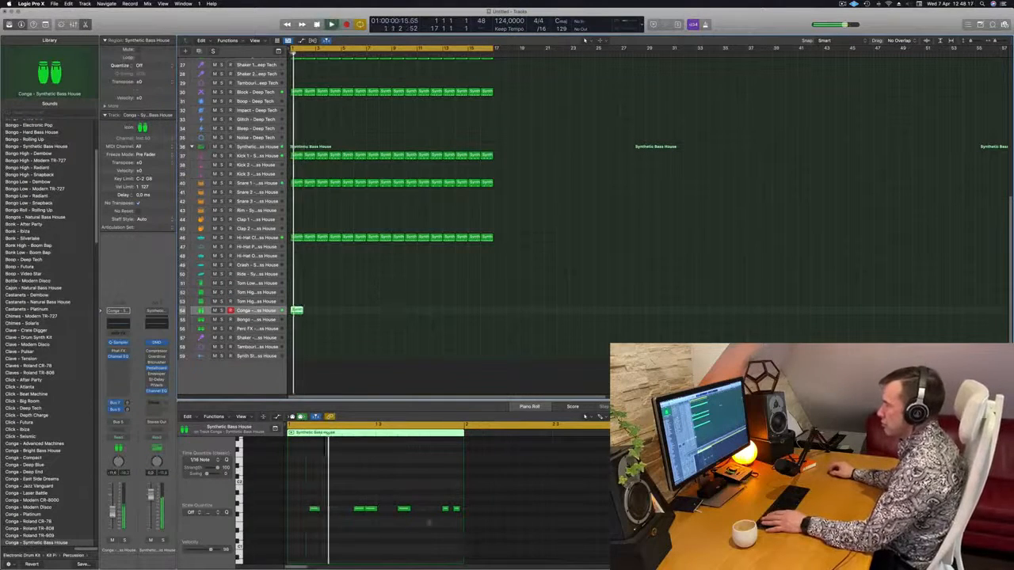
Delete the last short note of the Conga pattern and repeat the one-bar Conga region up to bar 17.
click(456, 510)
key(Return)
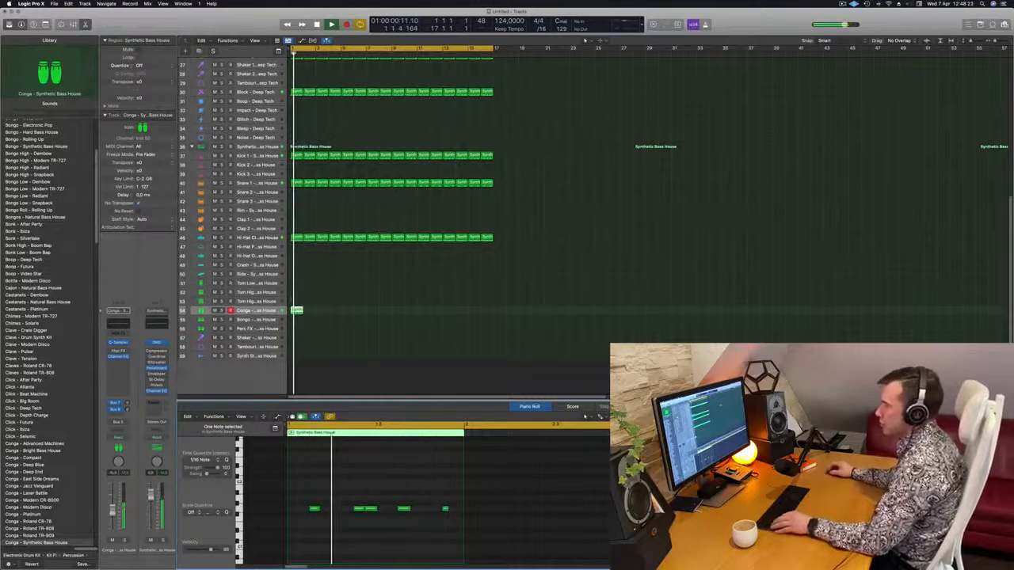
drag(297, 311, 311, 312)
drag(319, 316, 349, 315)
mouse_move(409, 307)
mouse_down()
mouse_move(295, 313)
mouse_move(402, 318)
mouse_up()
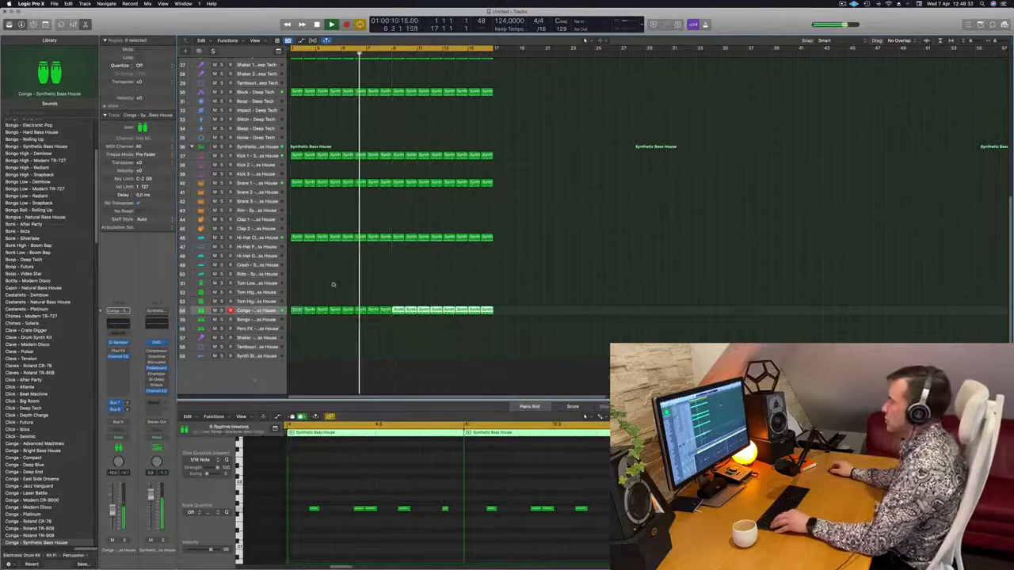
Select the Conga track and audition its pattern soloed, comparing it with the full mix.
click(296, 325)
click(257, 310)
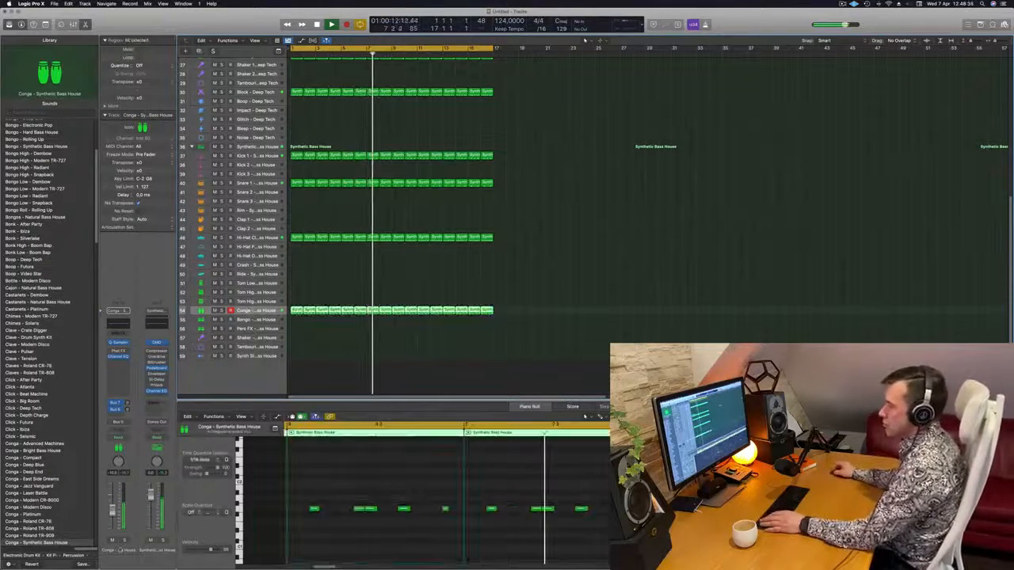
click(123, 540)
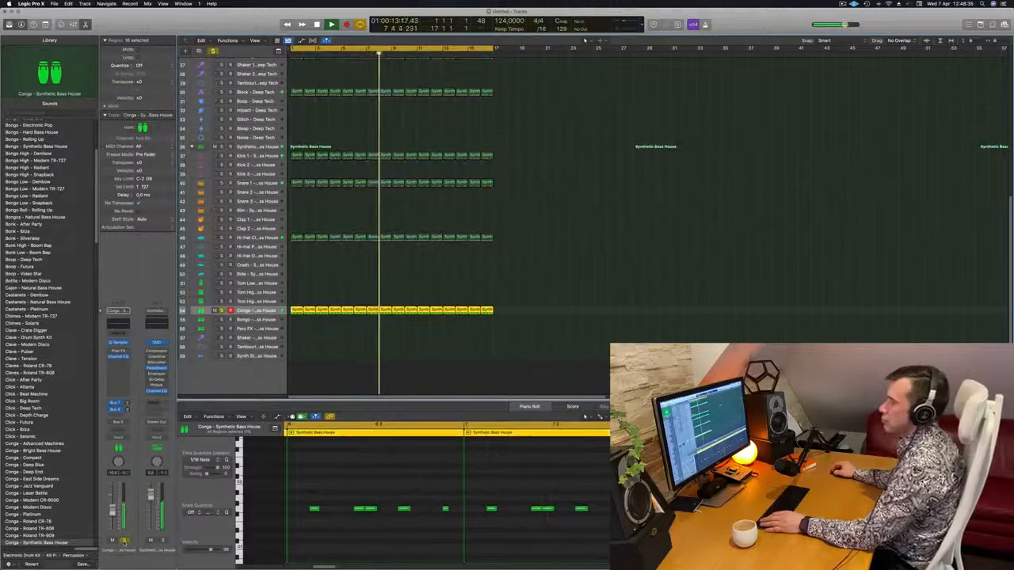
click(123, 540)
key(Return)
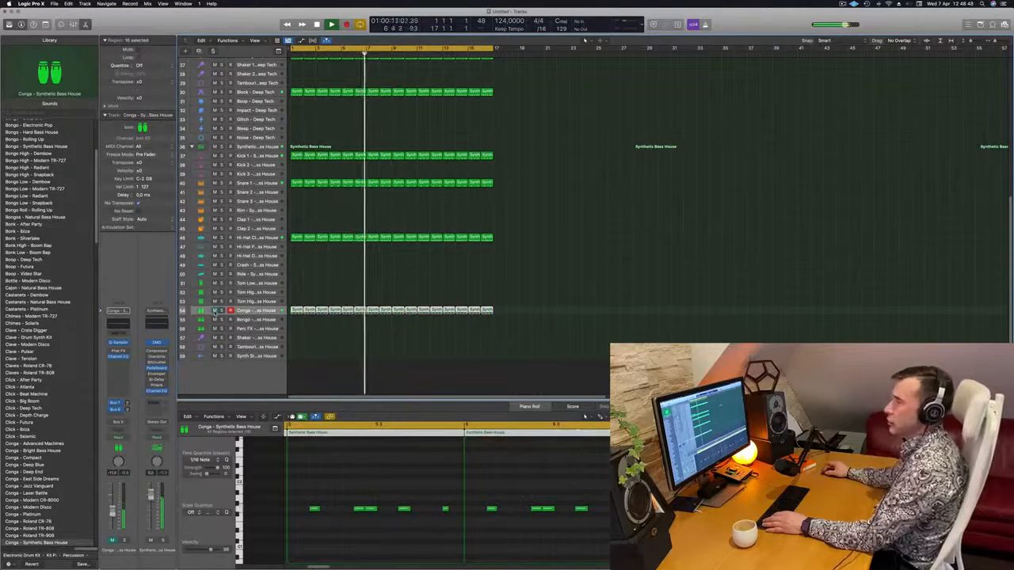
Select all regions in the arrangement, name them by track name and color them by track color.
scroll(547, 238, up, 10)
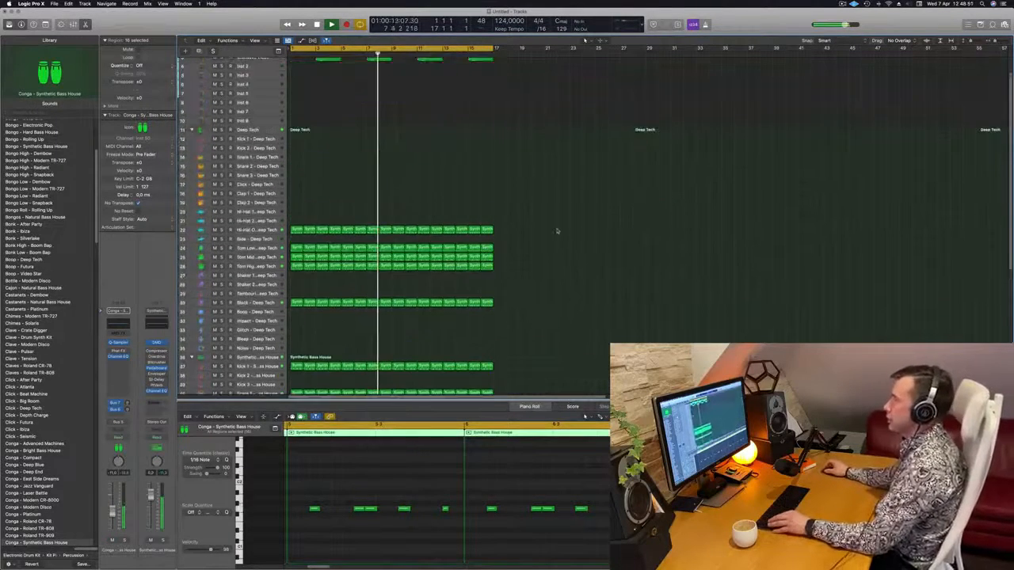
key(super+a)
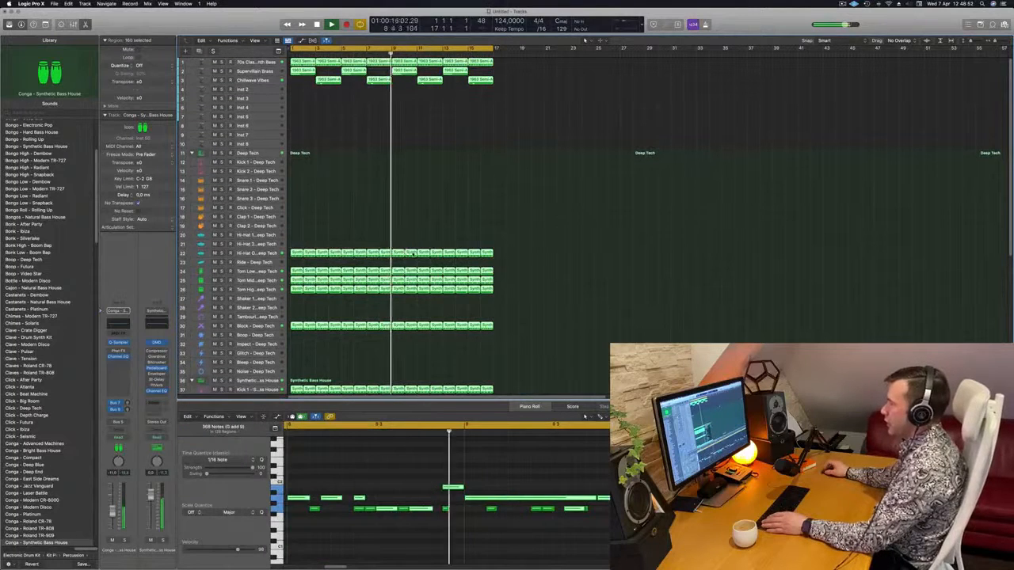
right_click(418, 253)
click(443, 261)
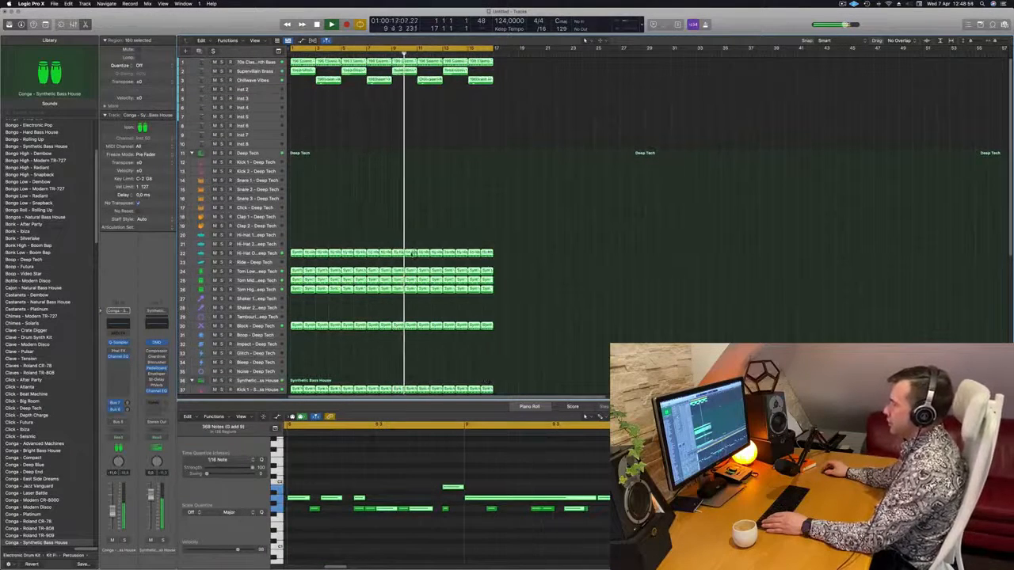
right_click(415, 255)
click(431, 255)
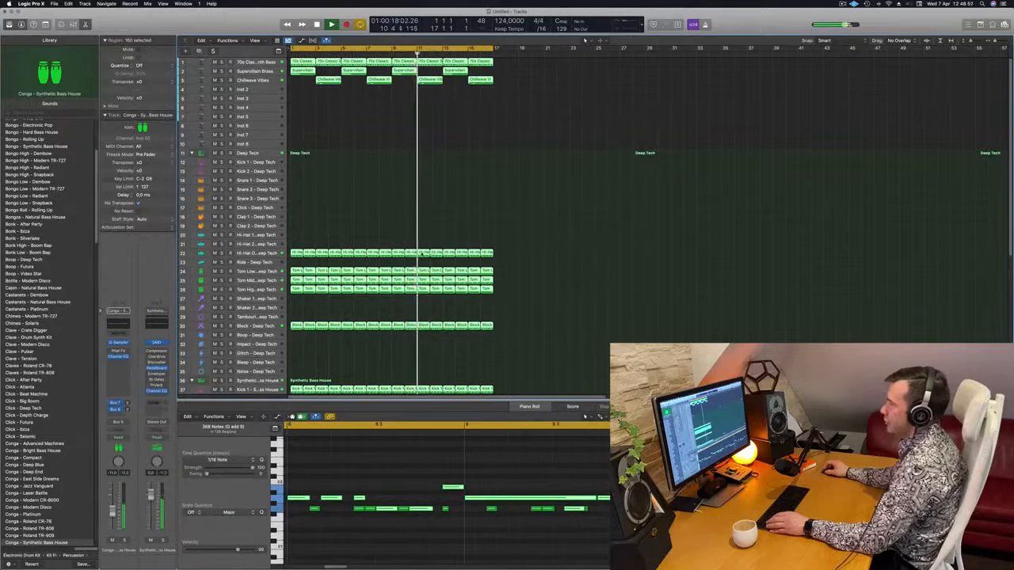
right_click(417, 254)
click(432, 261)
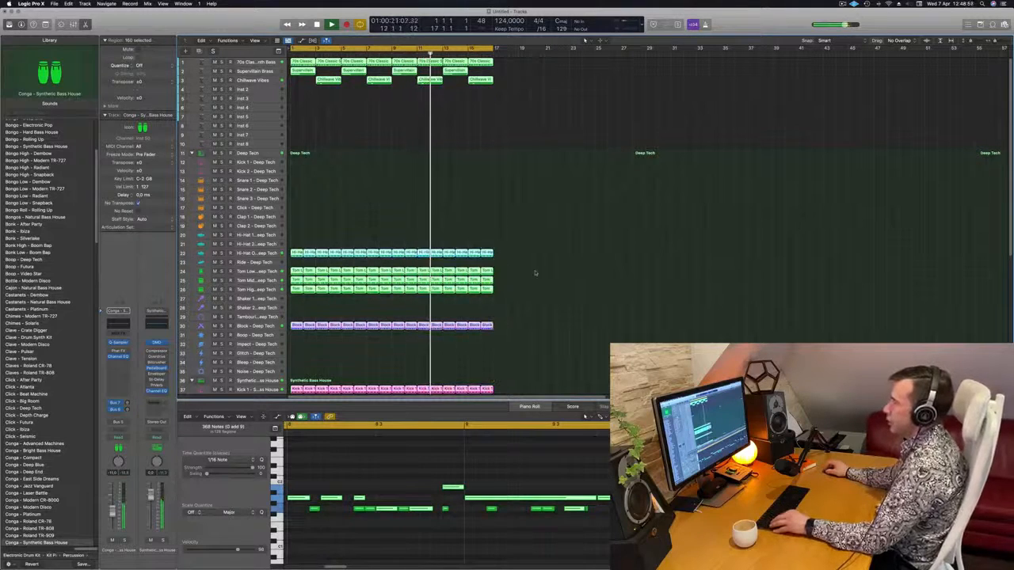
scroll(535, 273, down, 2)
click(557, 283)
scroll(557, 283, up, 1)
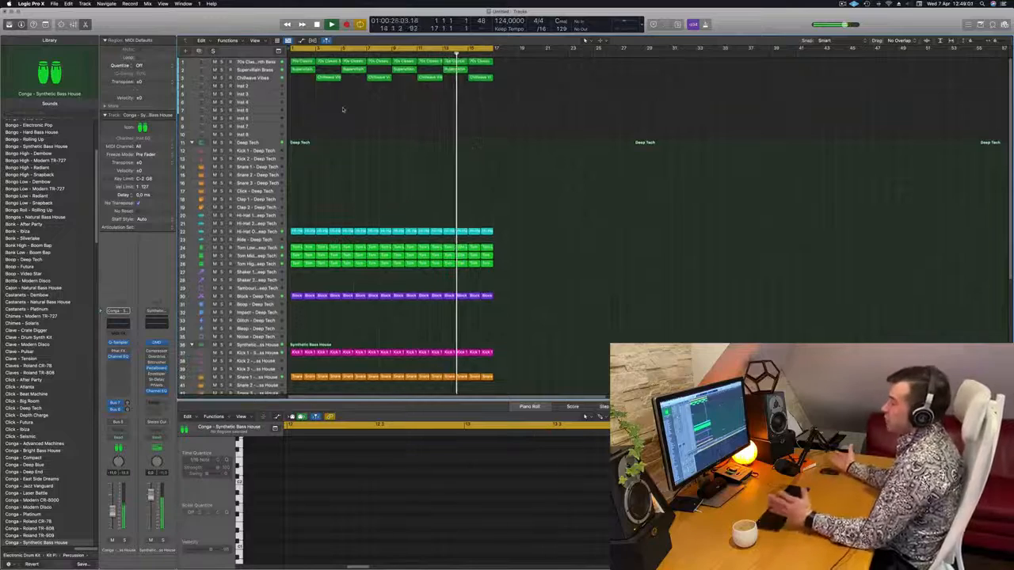
Create a new track with the same settings directly below the Chillwave Vibes track.
scroll(420, 181, down, 6)
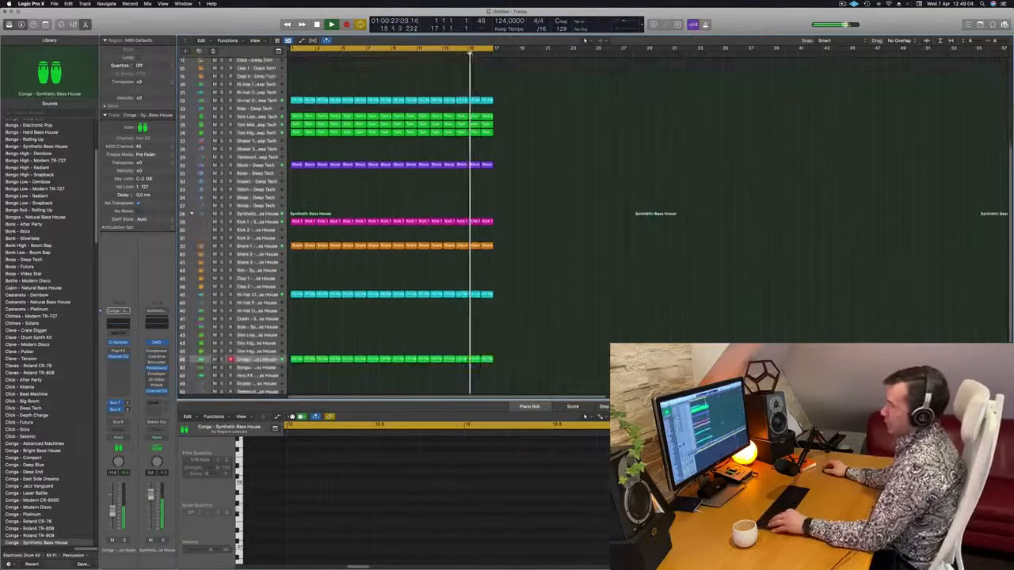
scroll(528, 214, down, 5)
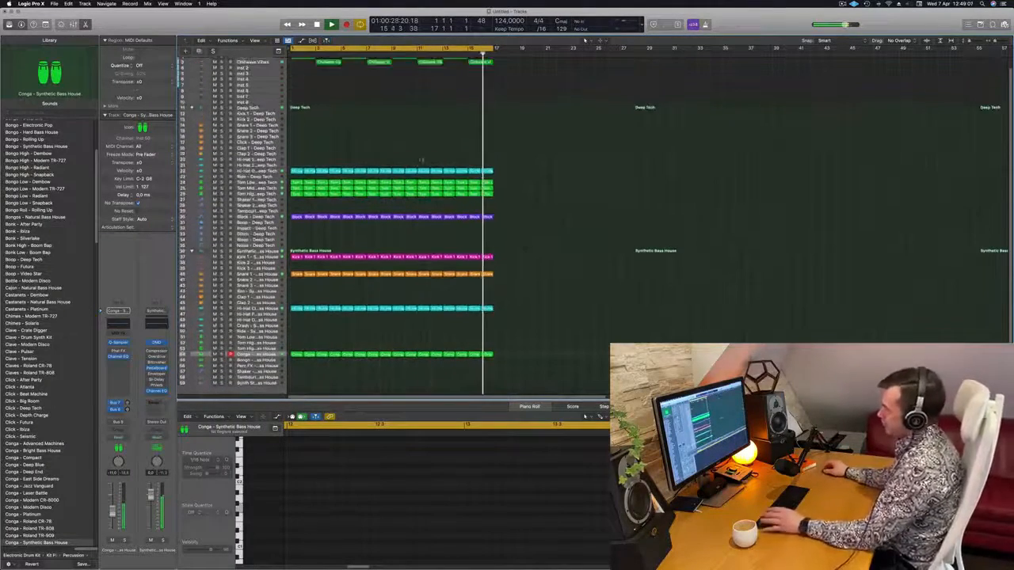
scroll(420, 160, down, 3)
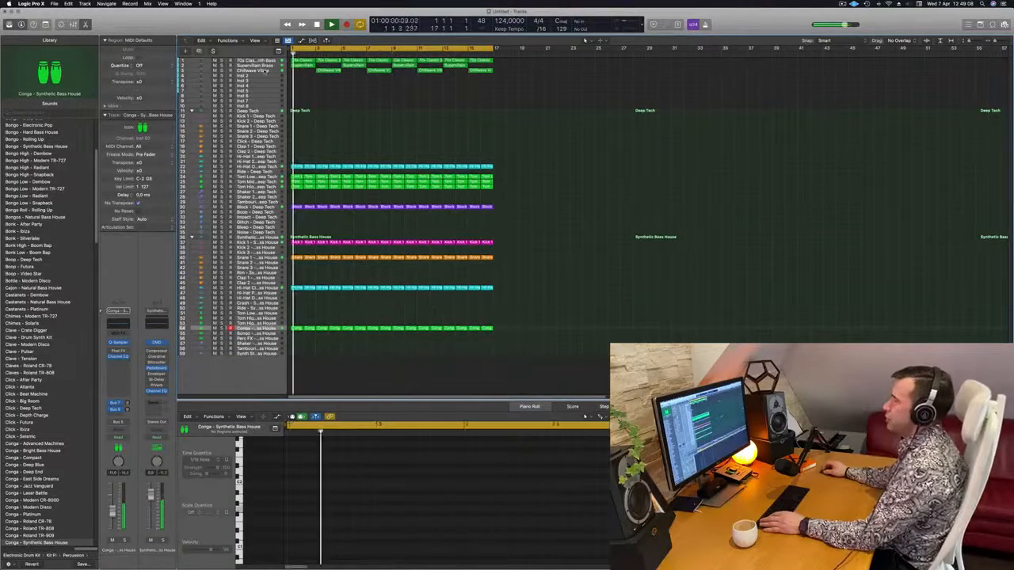
click(264, 71)
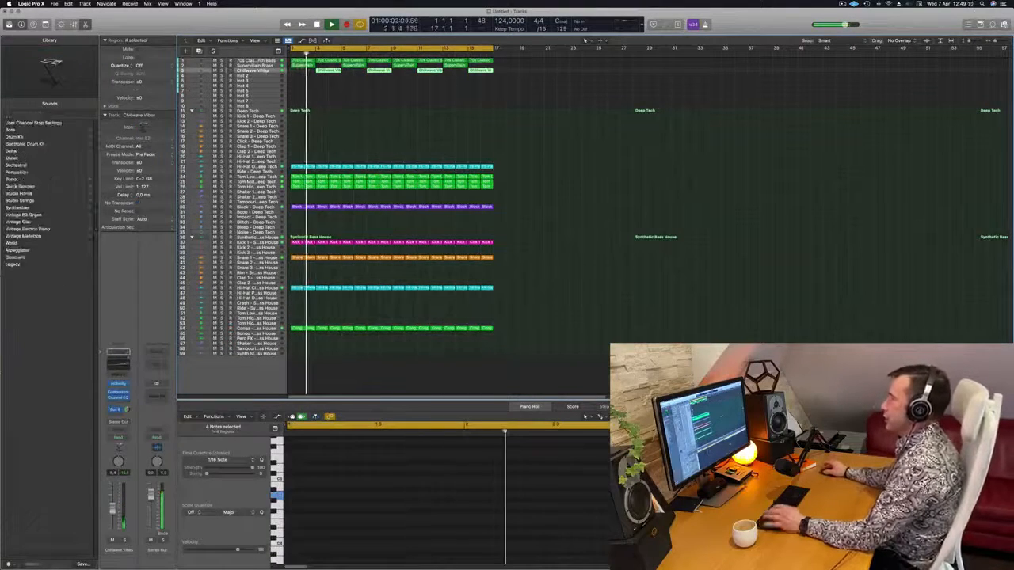
key(super+d)
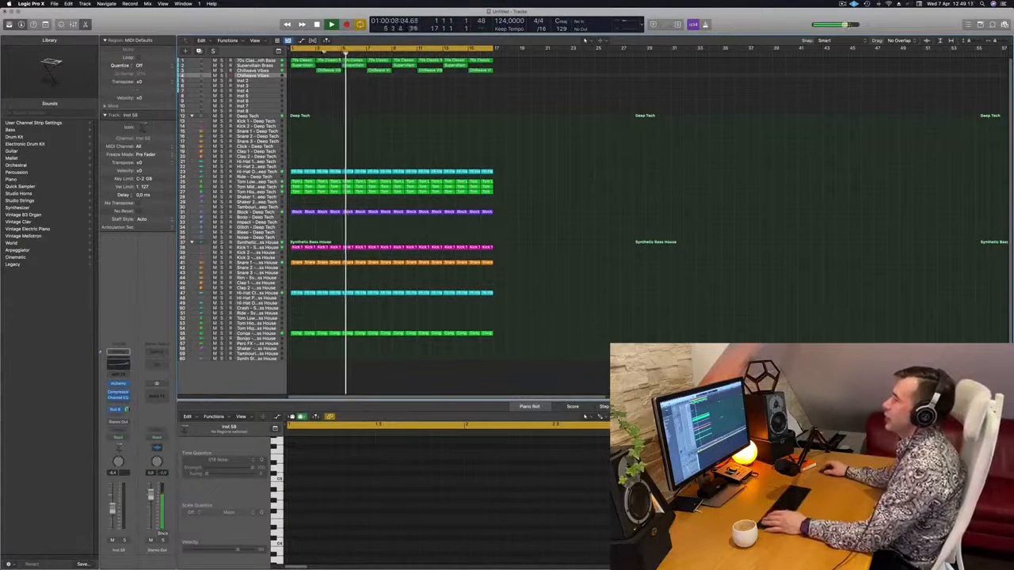
Copy the first 70s Classic Synth Bass region to bar 1 of the duplicated Chillwave Vibes track and enlarge that track.
click(302, 61)
key(space)
key(space)
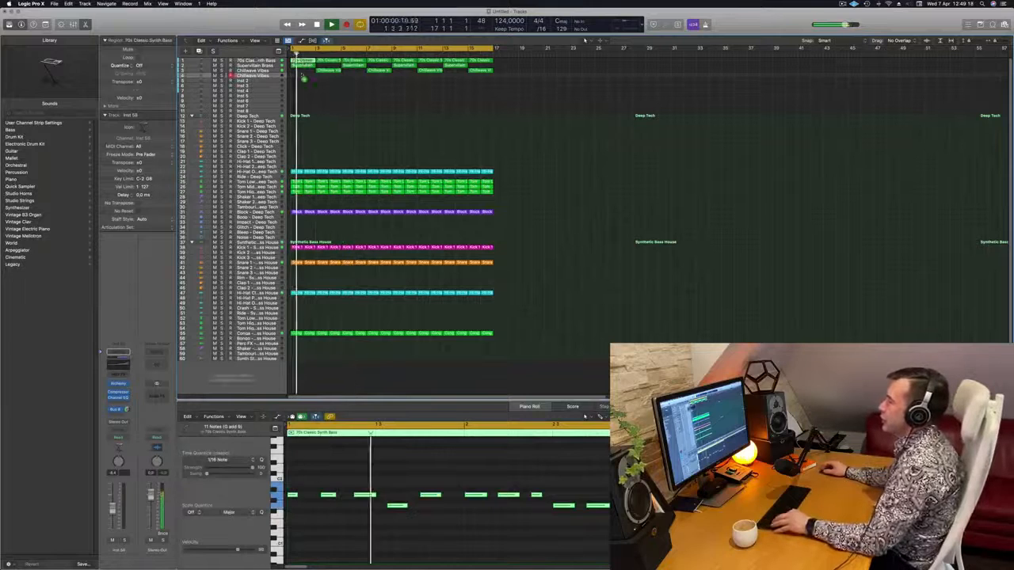
drag(294, 78, 296, 76)
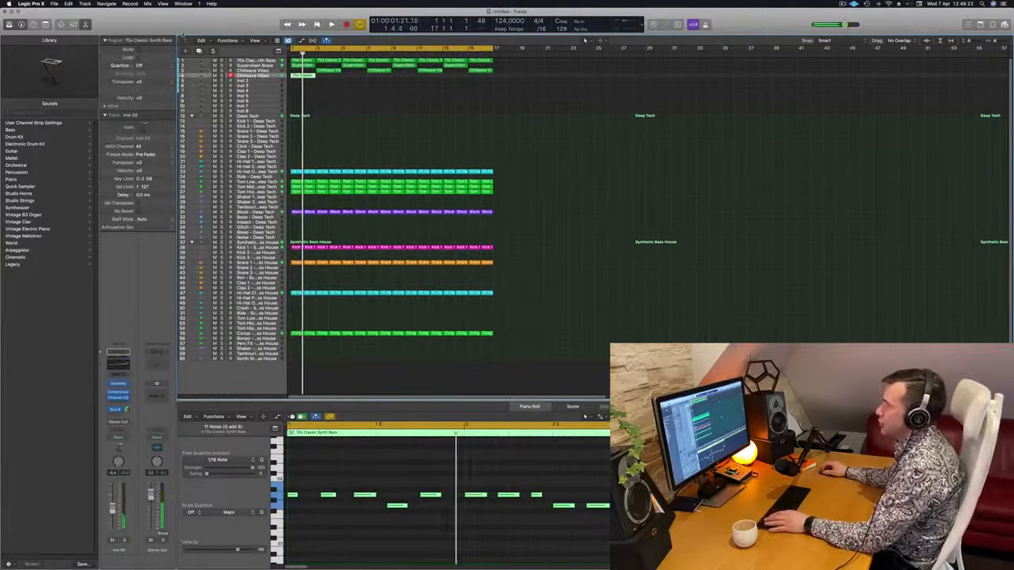
key(ctrl+alt+super+t)
key(ctrl+z)
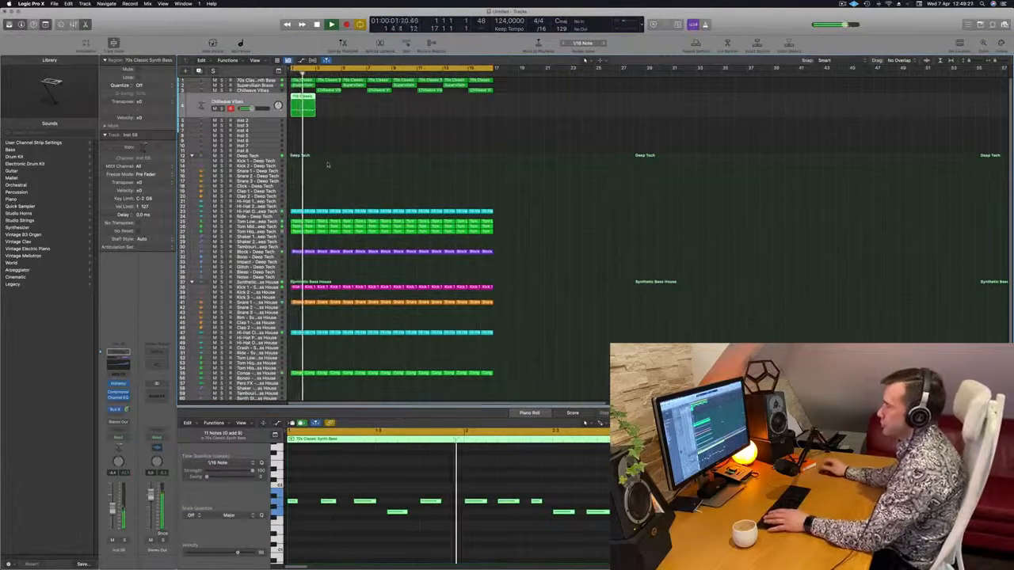
Audition the duplicated Chillwave Vibes track soloed and compare the mix with that track muted and unmuted.
key(s)
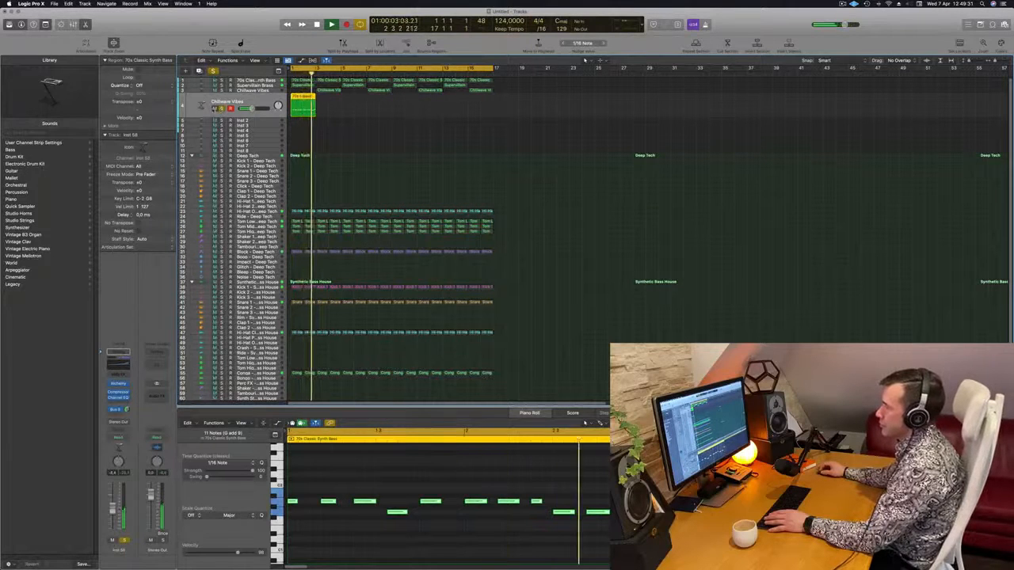
click(213, 108)
key(m)
key(s)
key(m)
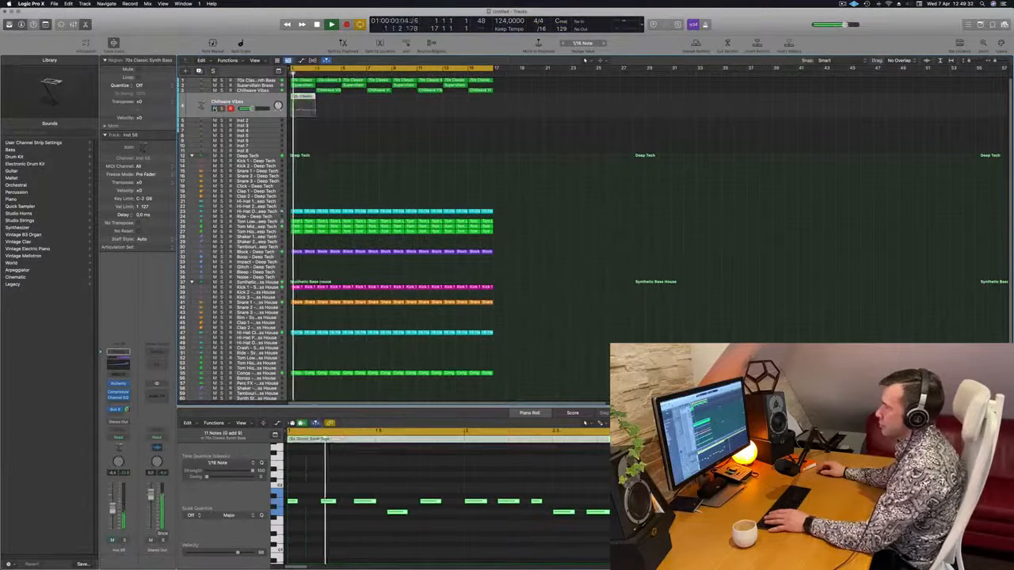
key(m)
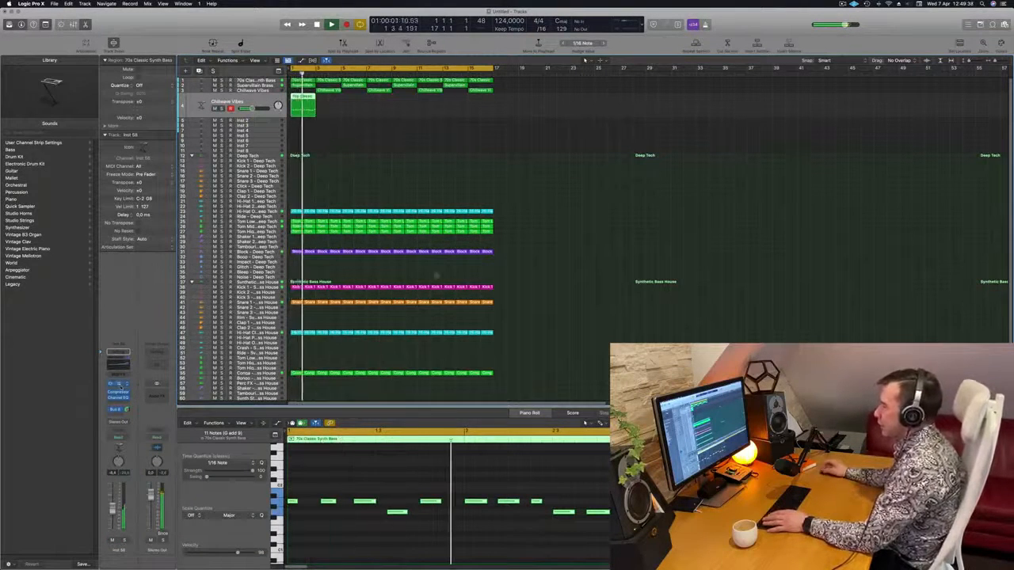
Load the Sign of Life preset from the Organs category into the duplicated track's Alchemy instrument.
key(space)
drag(544, 114, 728, 125)
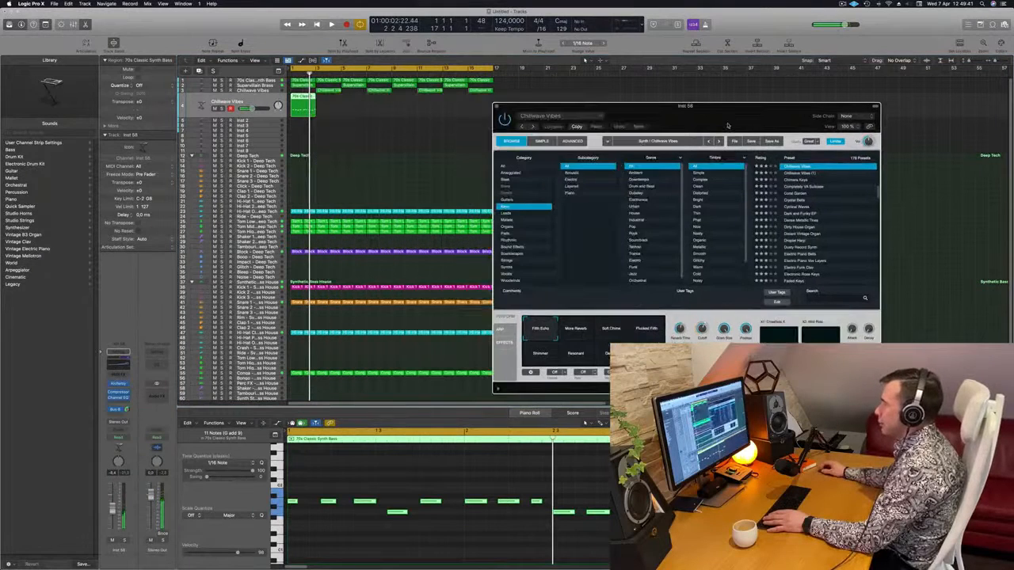
click(391, 489)
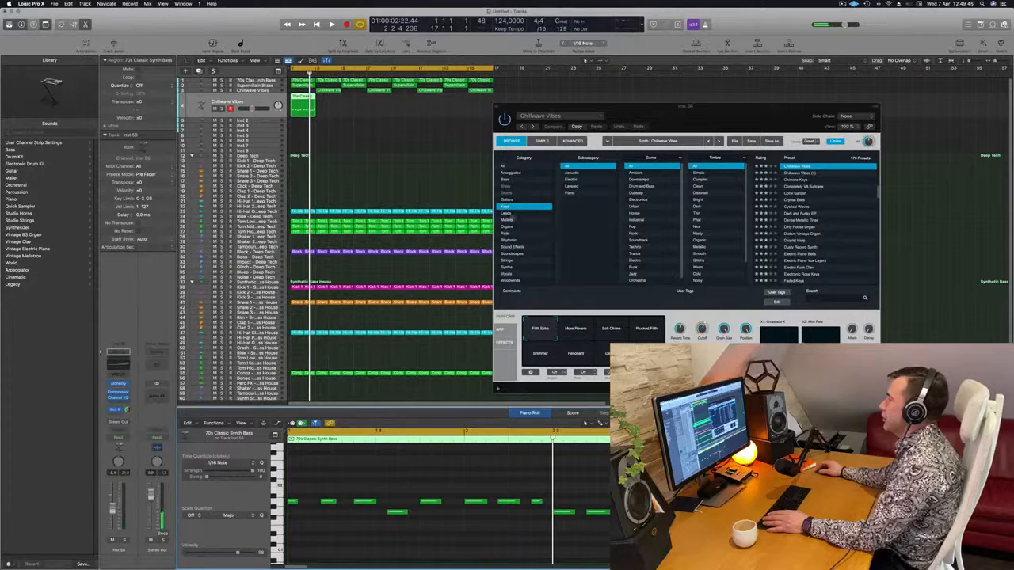
click(506, 227)
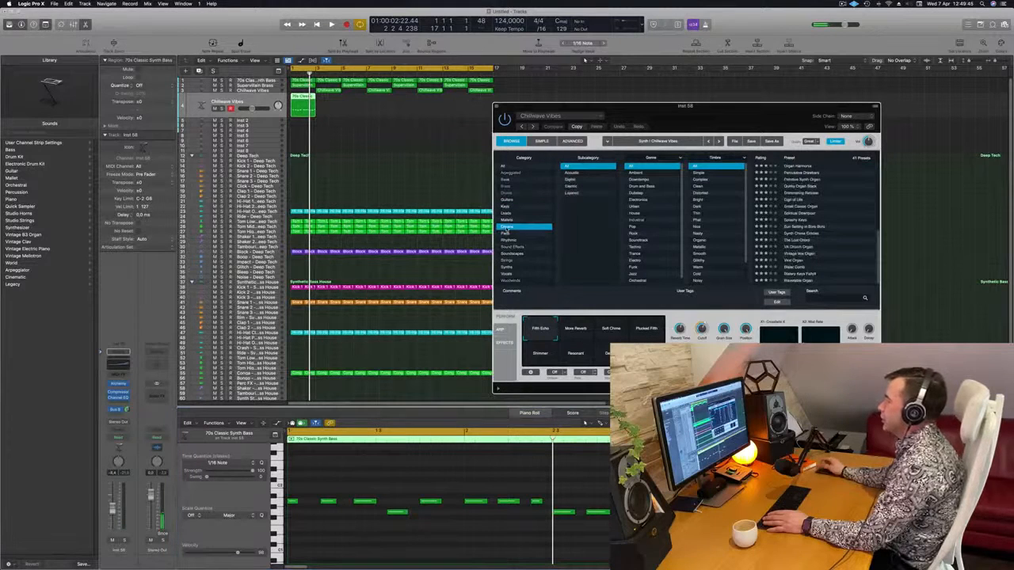
click(796, 200)
key(space)
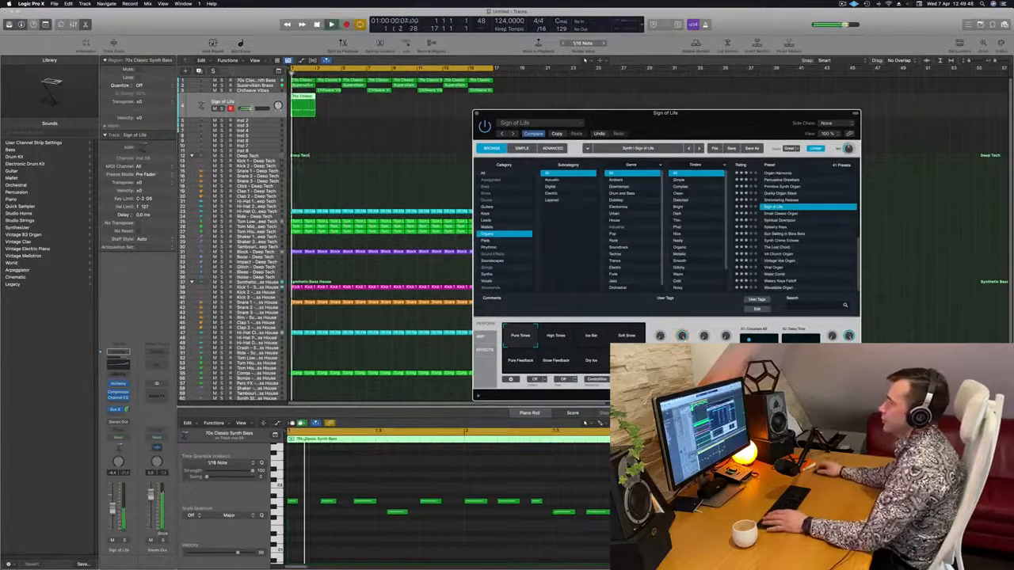
Listen to the Sign of Life part soloed and within the full mix.
key(ctrl+s)
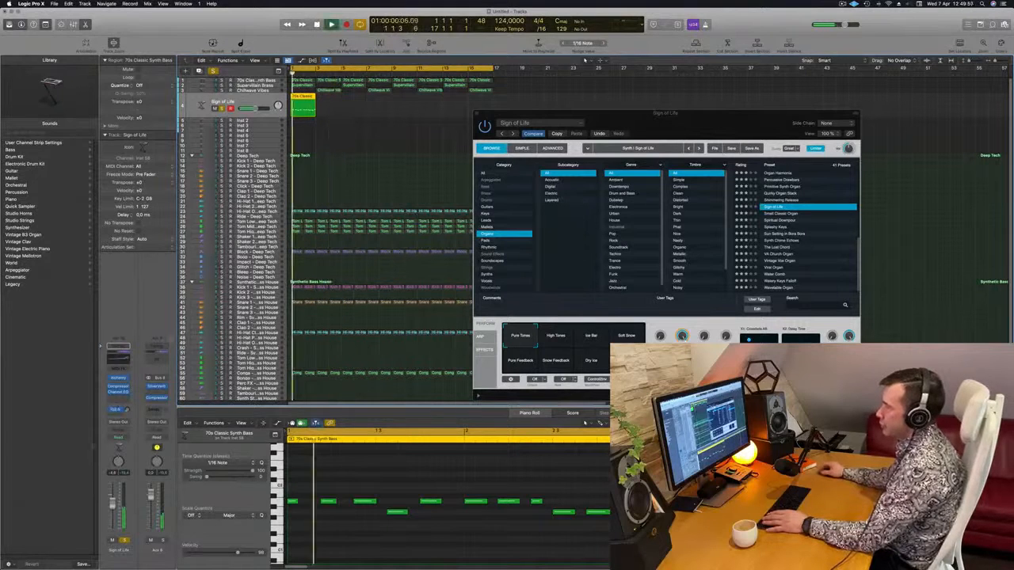
key(space)
key(space)
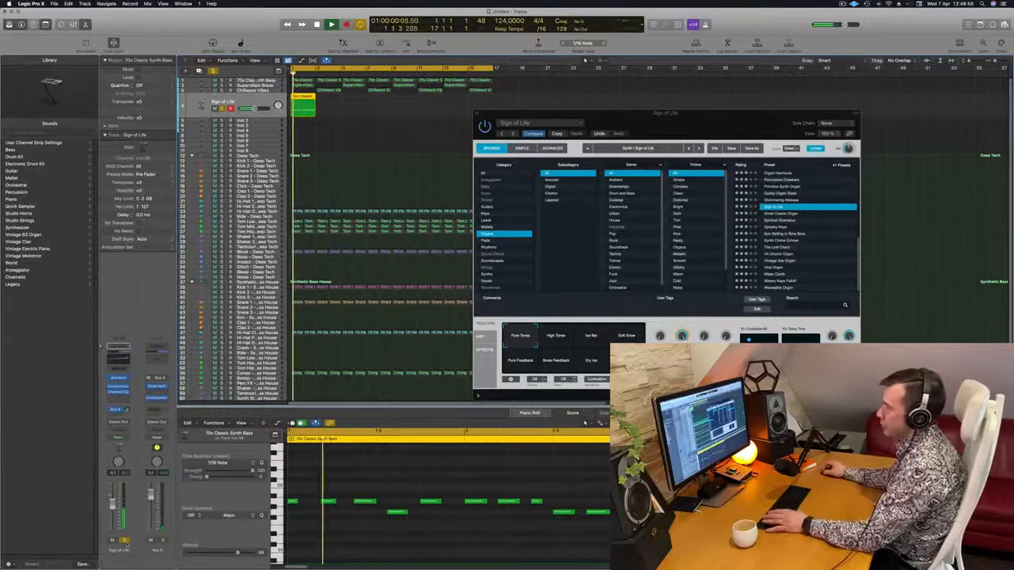
click(124, 540)
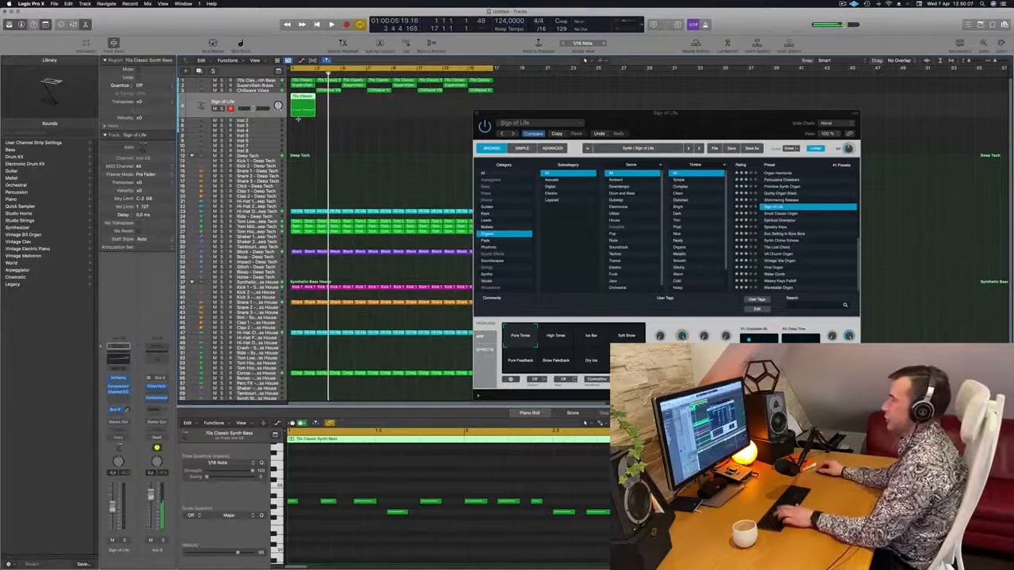
Repeat the two-bar region on the Sign of Life track up to bar 17 and select all regions of that track.
key(super+r)
key(super+r)
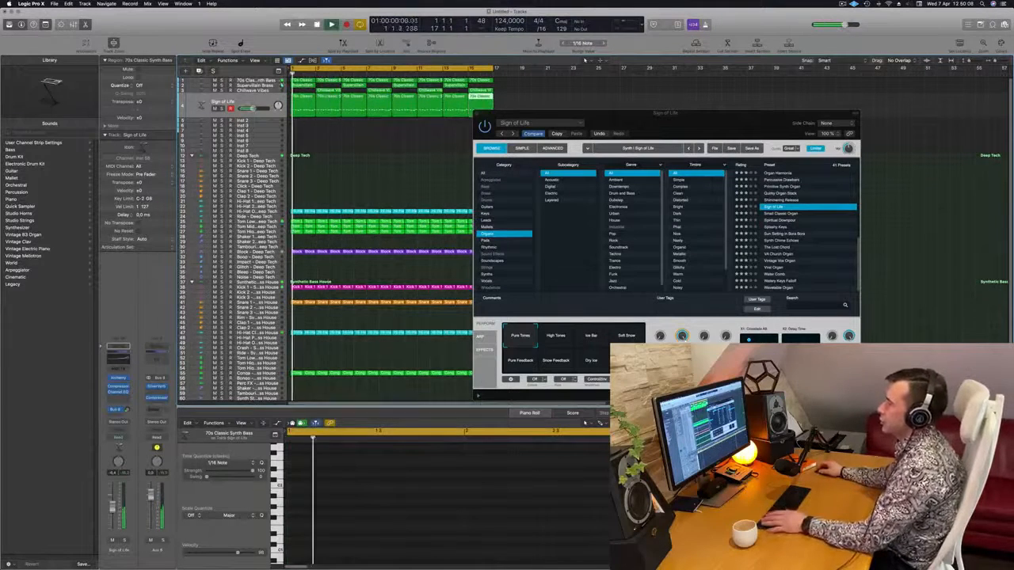
click(251, 101)
Compare the repeated Sign of Life part soloed, muted and playing within the full mix.
click(223, 109)
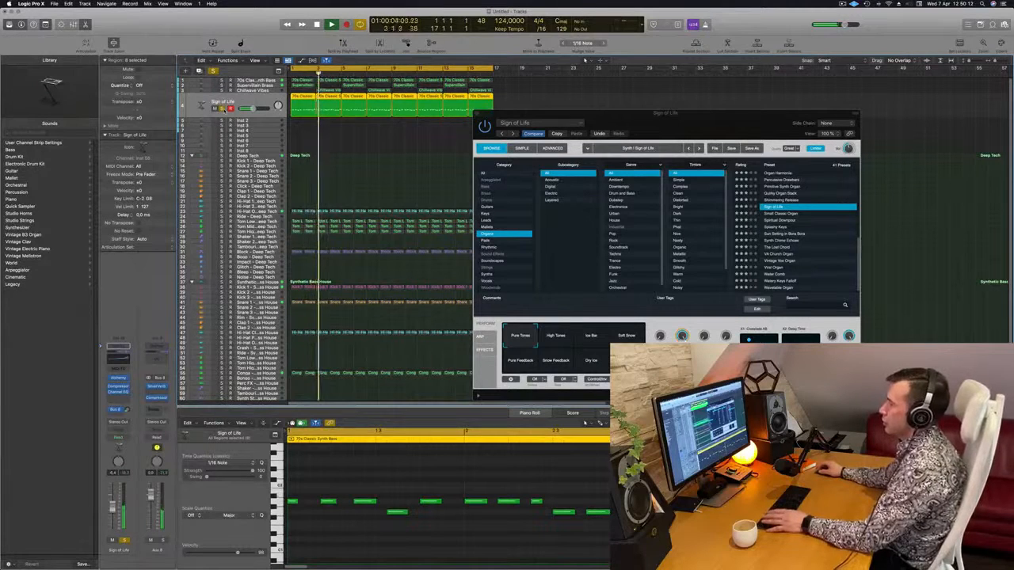
click(223, 110)
key(Return)
click(112, 540)
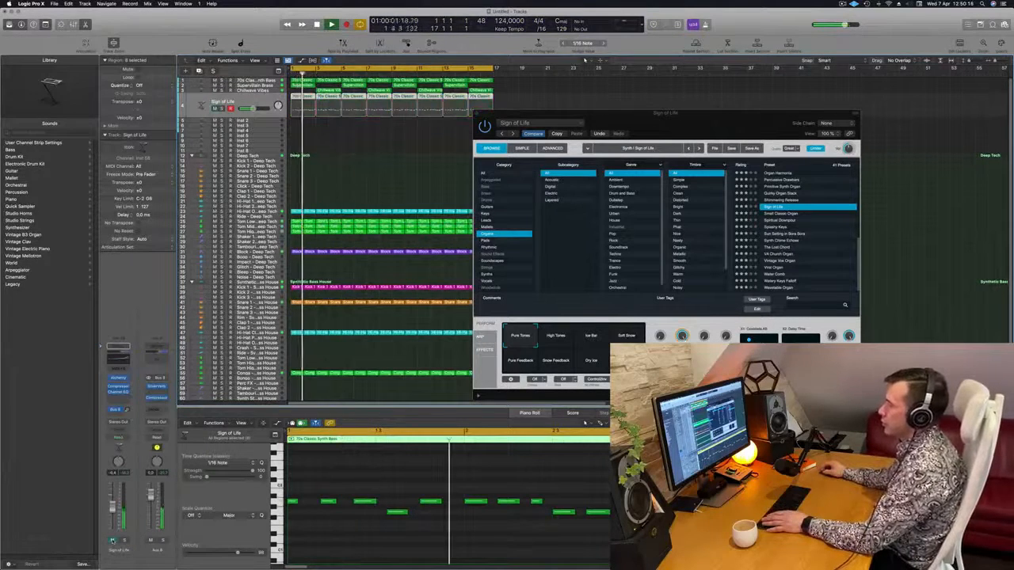
click(112, 540)
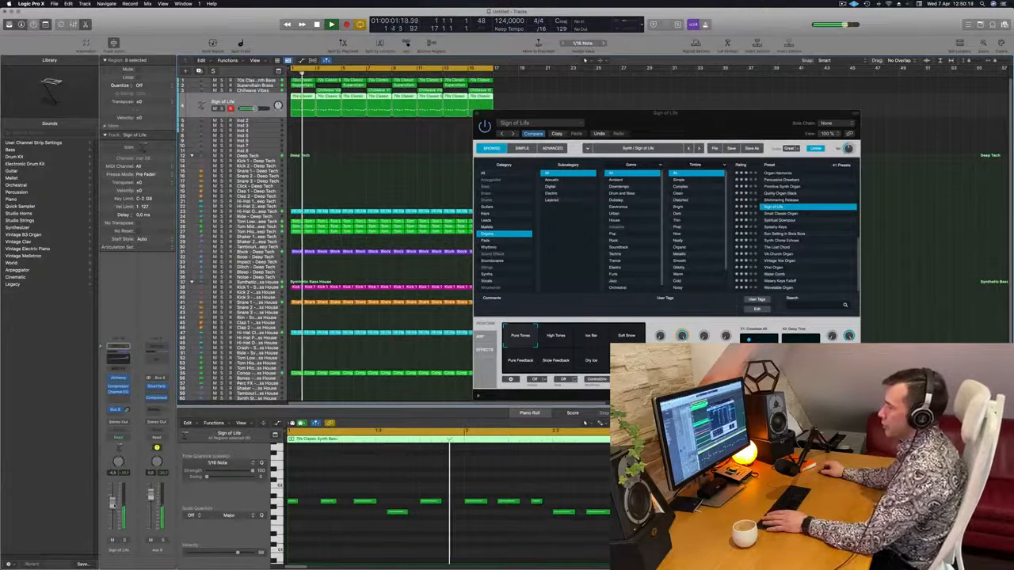
click(123, 540)
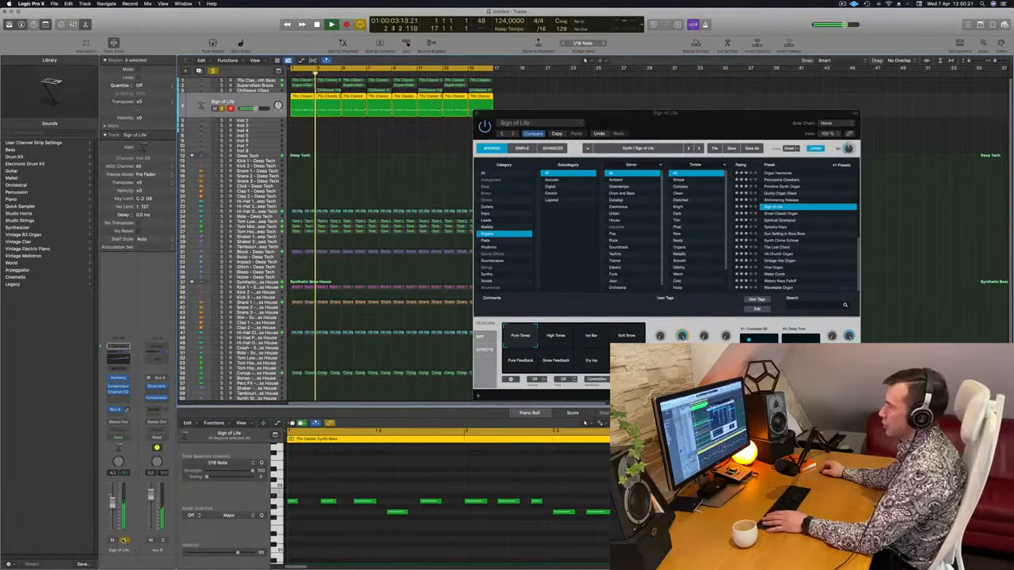
click(123, 540)
key(space)
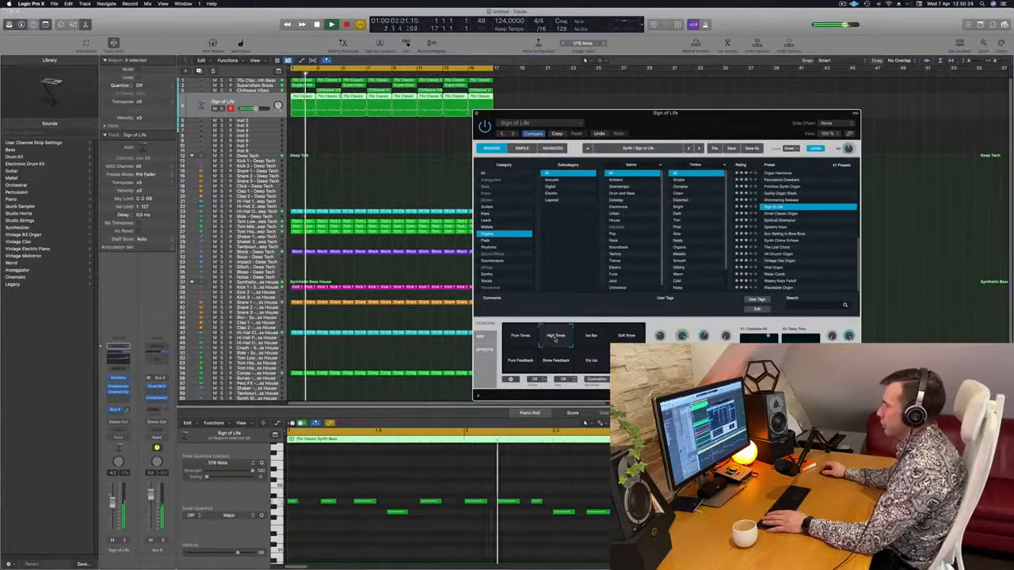
Open the Channel EQ on the Sign of Life track and recall its default settings.
key(space)
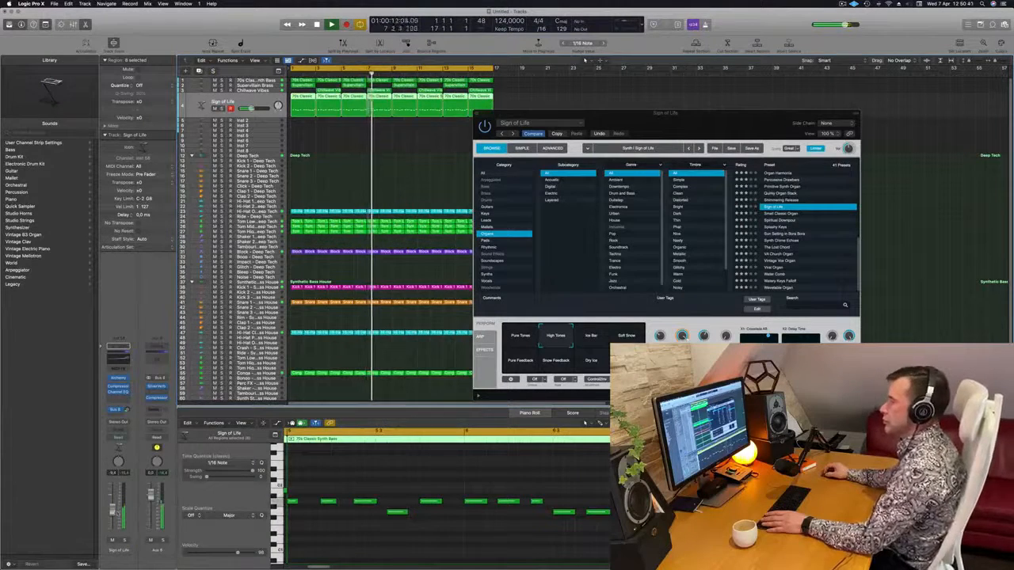
drag(715, 137, 661, 153)
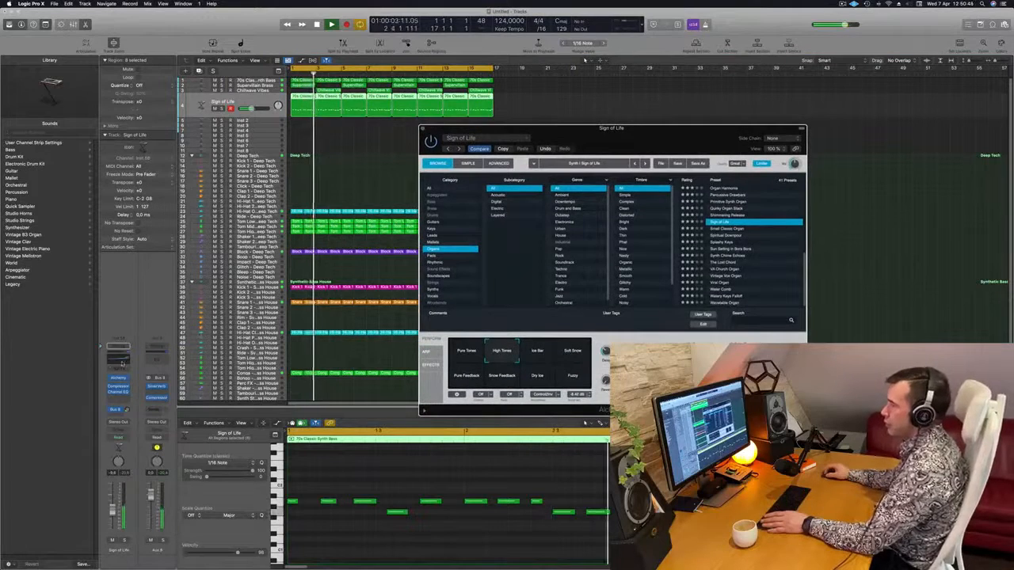
click(118, 392)
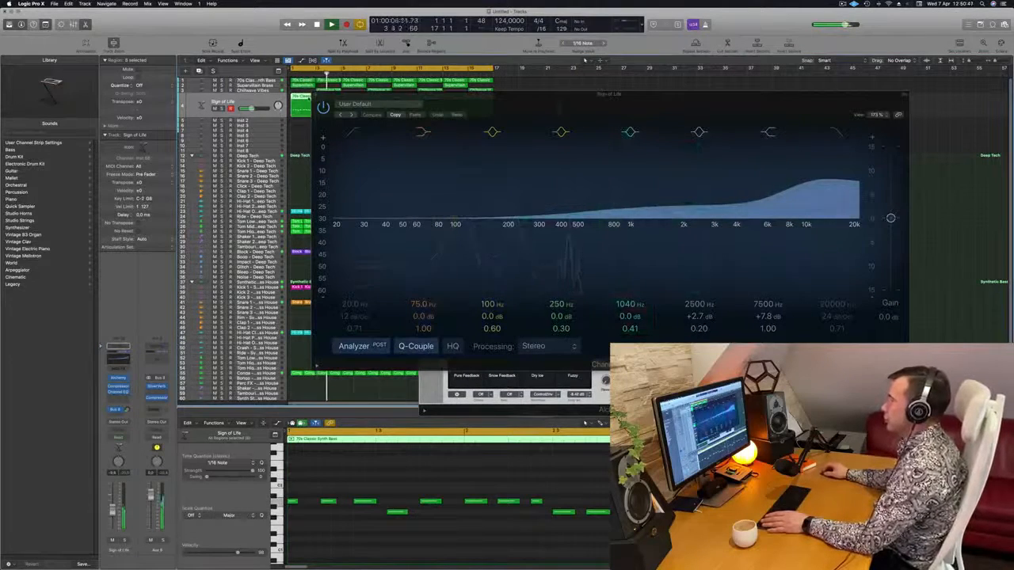
click(357, 104)
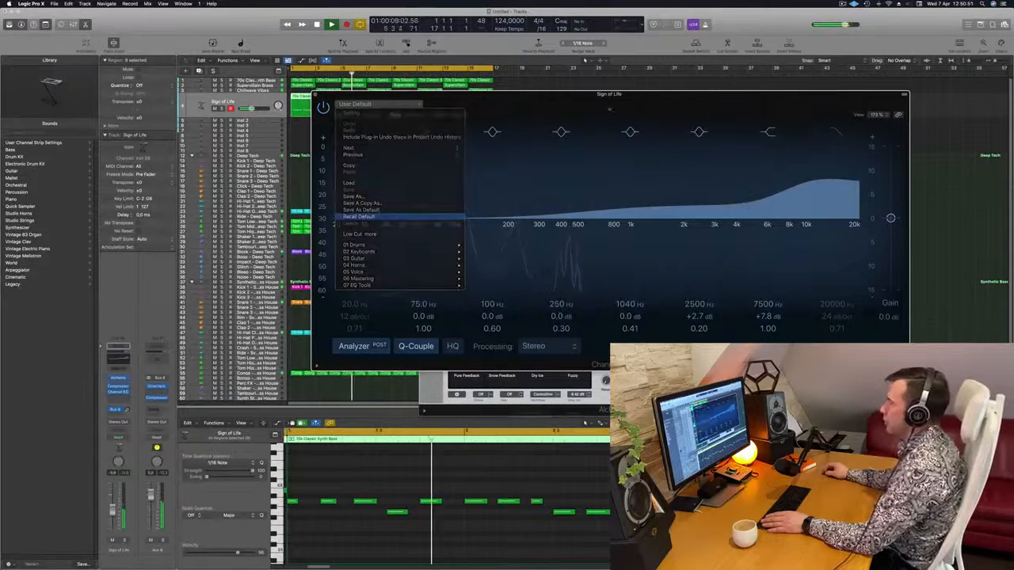
click(377, 217)
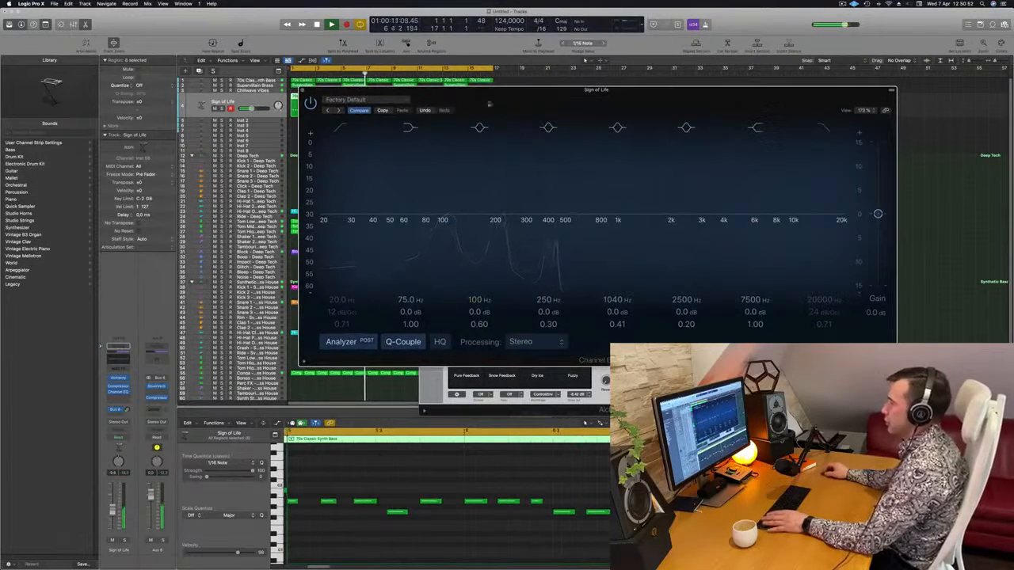
Enable the Channel EQ's low-cut band at about 98.5 Hz with a Q of about 0.93 and close the EQ.
click(341, 128)
drag(373, 184, 458, 186)
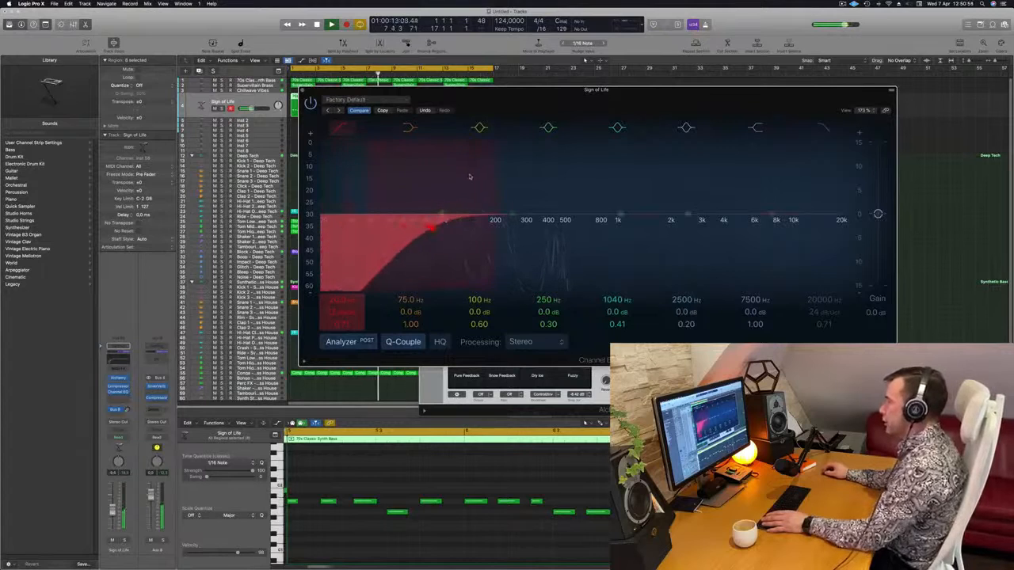
drag(433, 231, 434, 225)
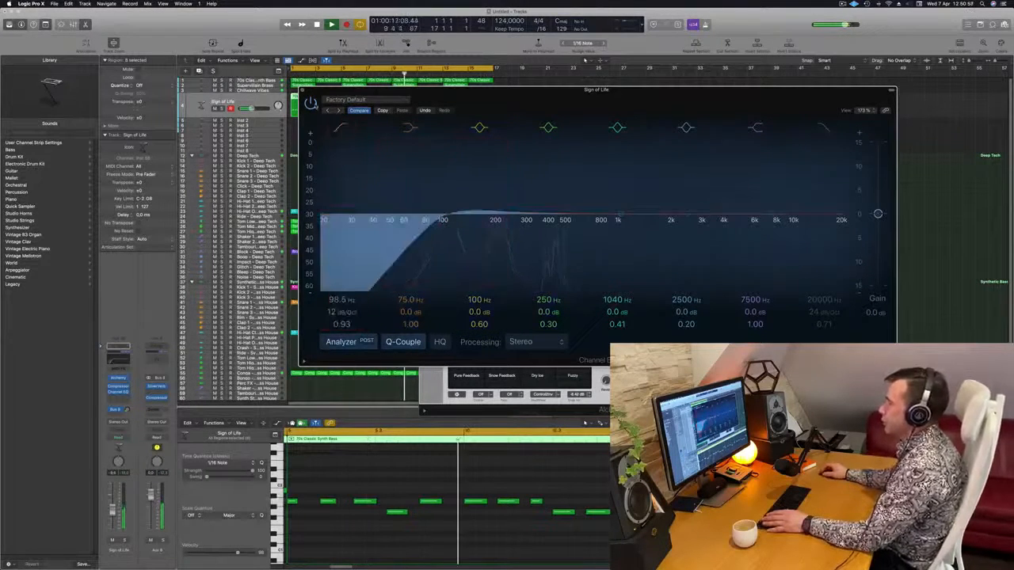
click(302, 89)
Listen from the start to Sign of Life soloed with the 70s Classic Synth Bass and Synthetic Bass House Kick 1, and clear all solos.
key(space)
key(space)
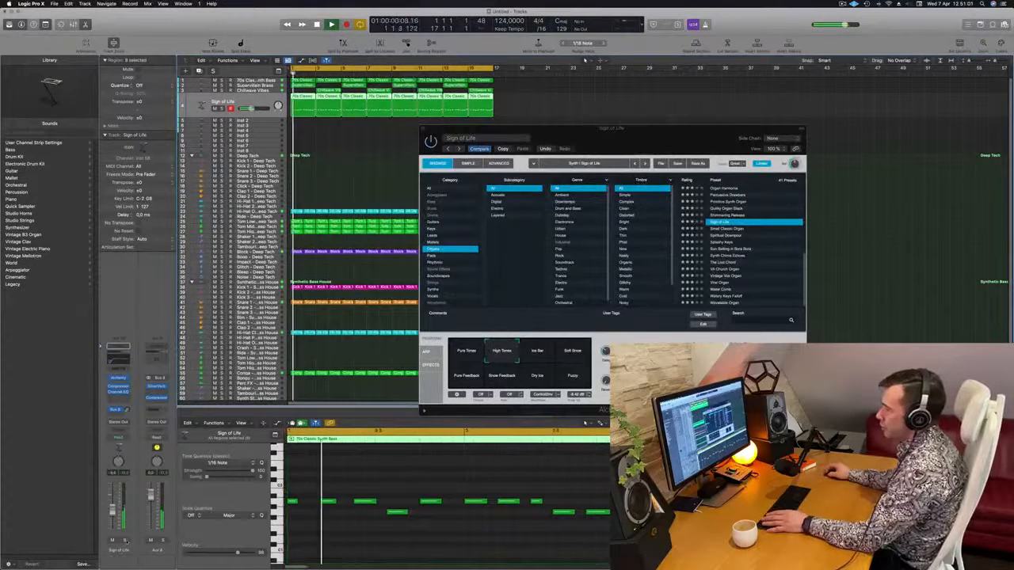
key(s)
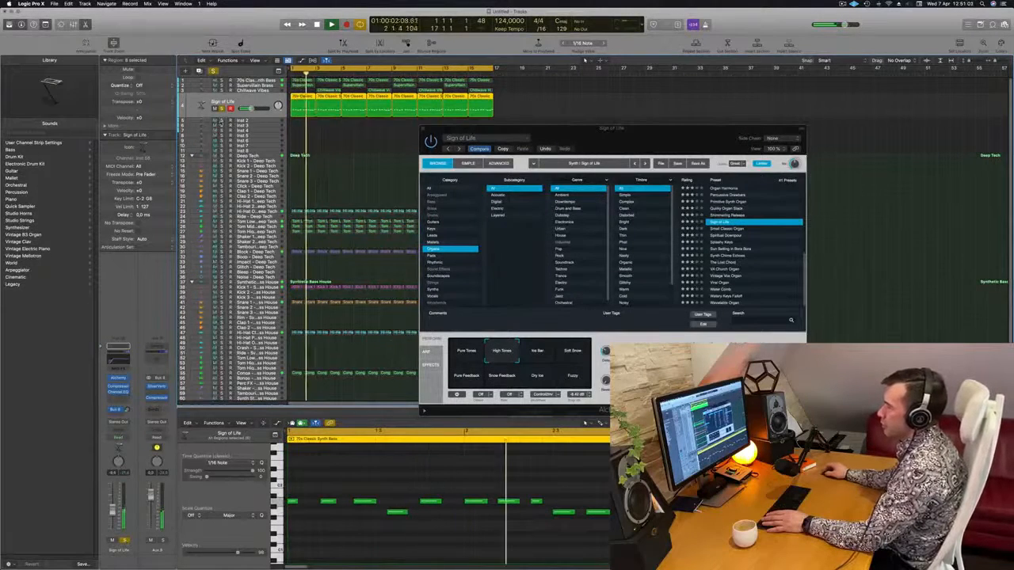
key(s)
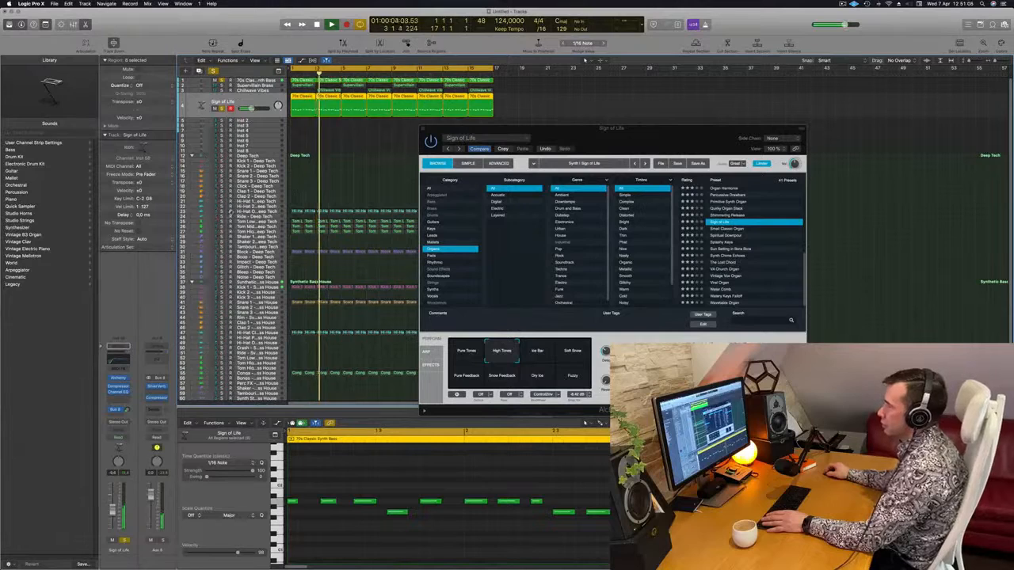
drag(569, 136, 771, 118)
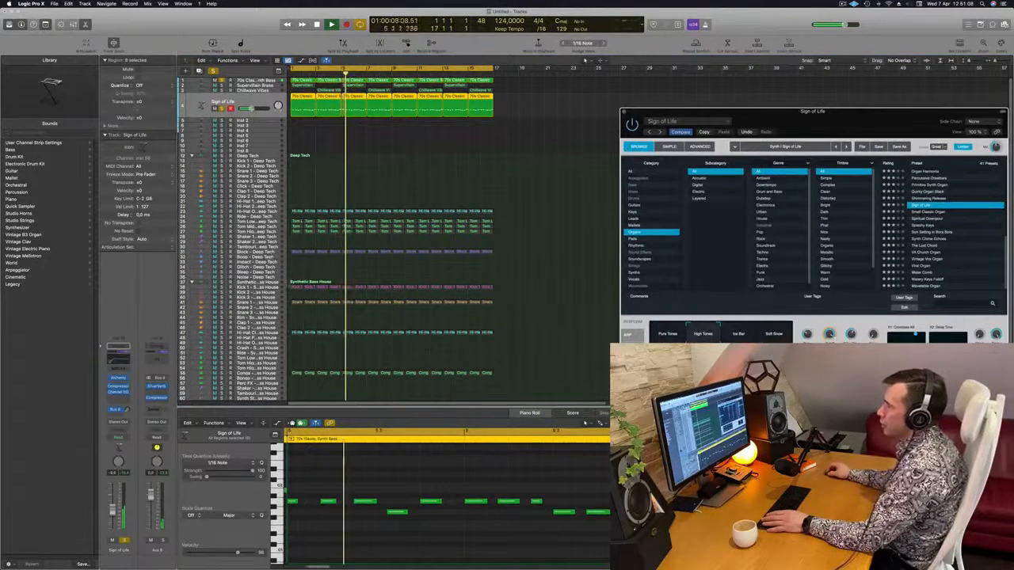
click(221, 287)
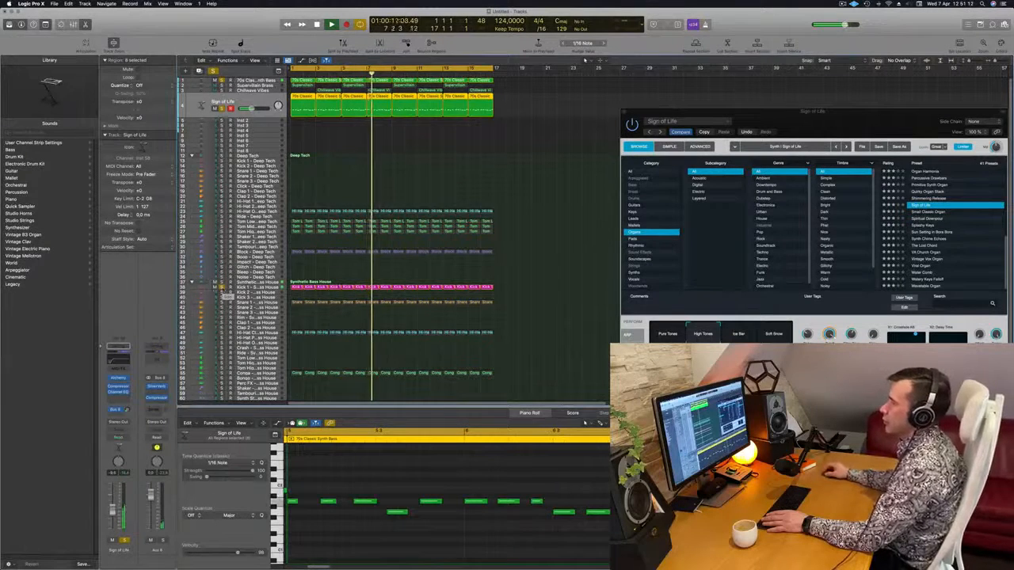
click(212, 72)
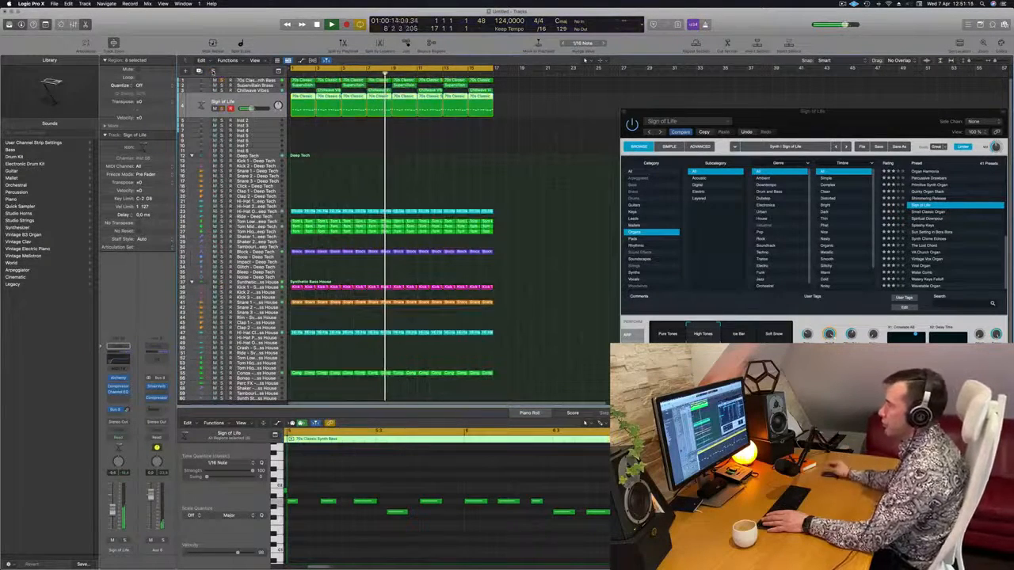
Close the Alchemy window, select the Chillwave Vibes track and deselect its regions.
drag(852, 116, 765, 73)
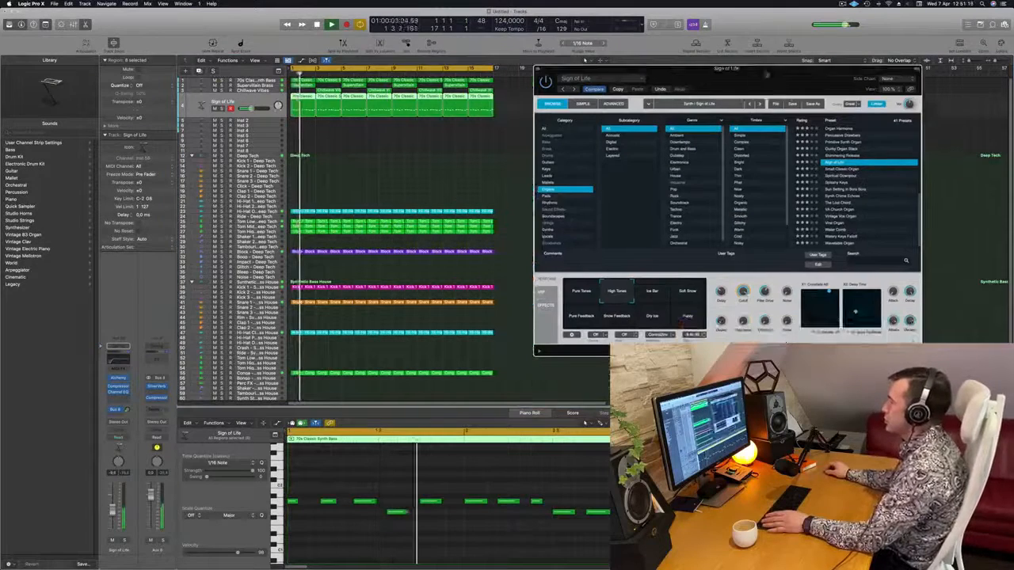
click(537, 69)
scroll(479, 154, right, 3)
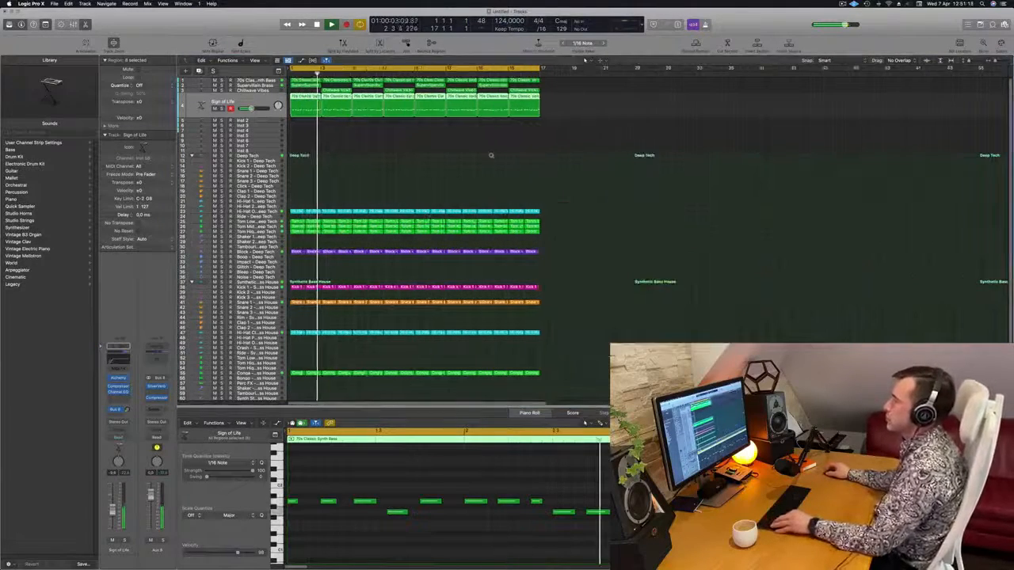
scroll(468, 156, left, 2)
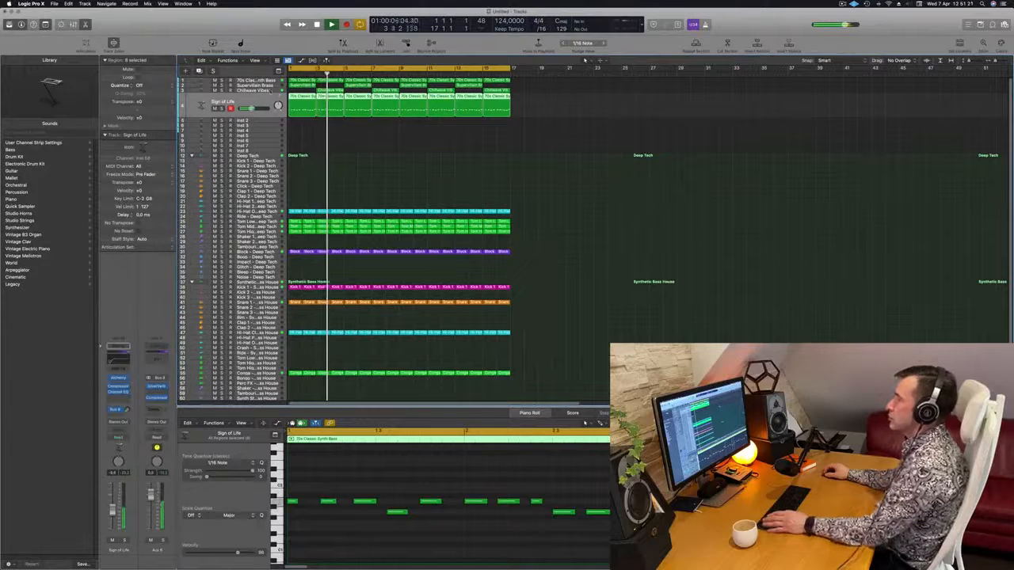
click(271, 90)
key(Return)
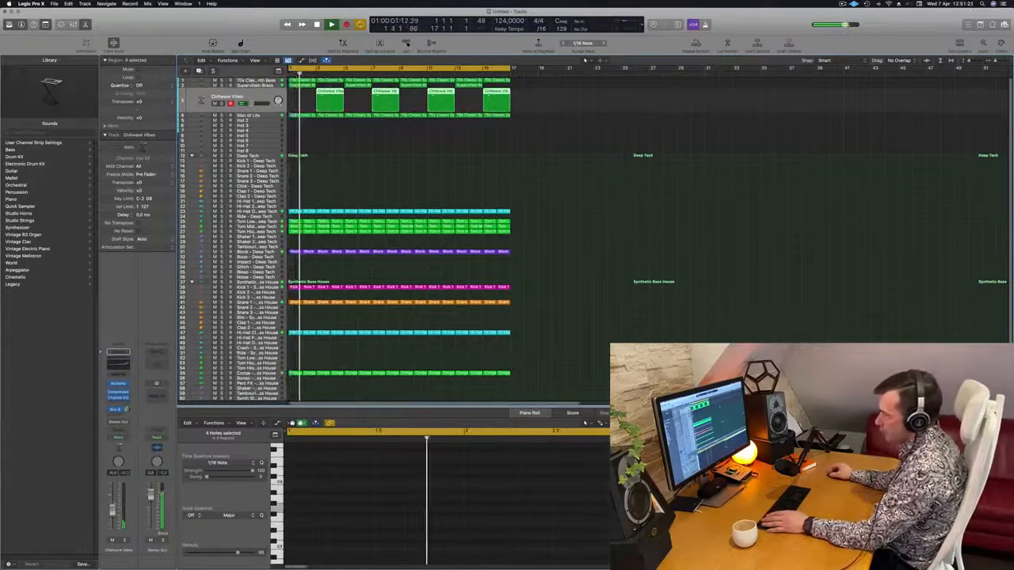
click(374, 161)
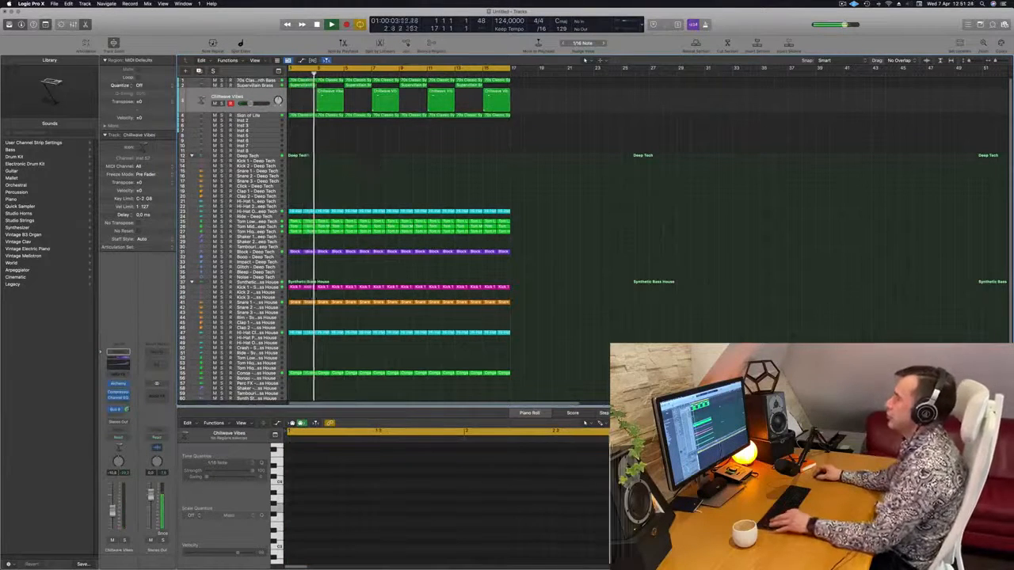
Listen to the full mix of the 16-bar loop.
scroll(450, 187, right, 1)
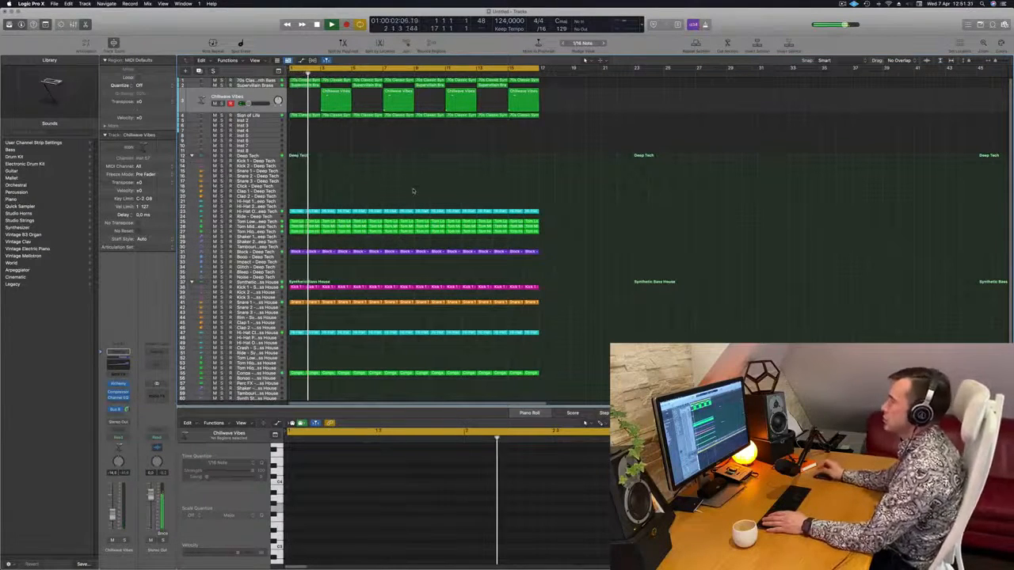
scroll(461, 187, down, 1)
scroll(492, 195, up, 2)
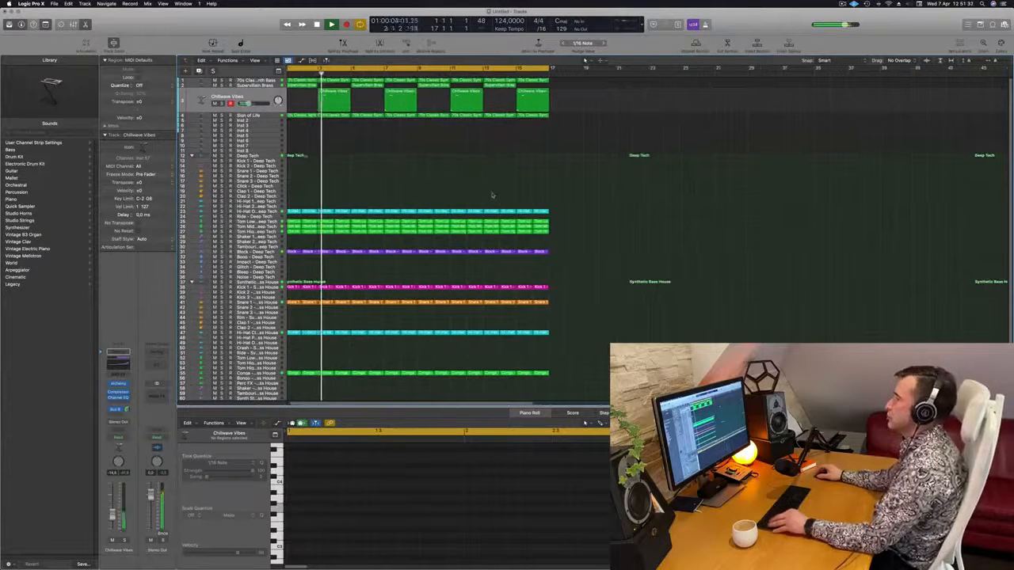
scroll(491, 195, down, 3)
key(Return)
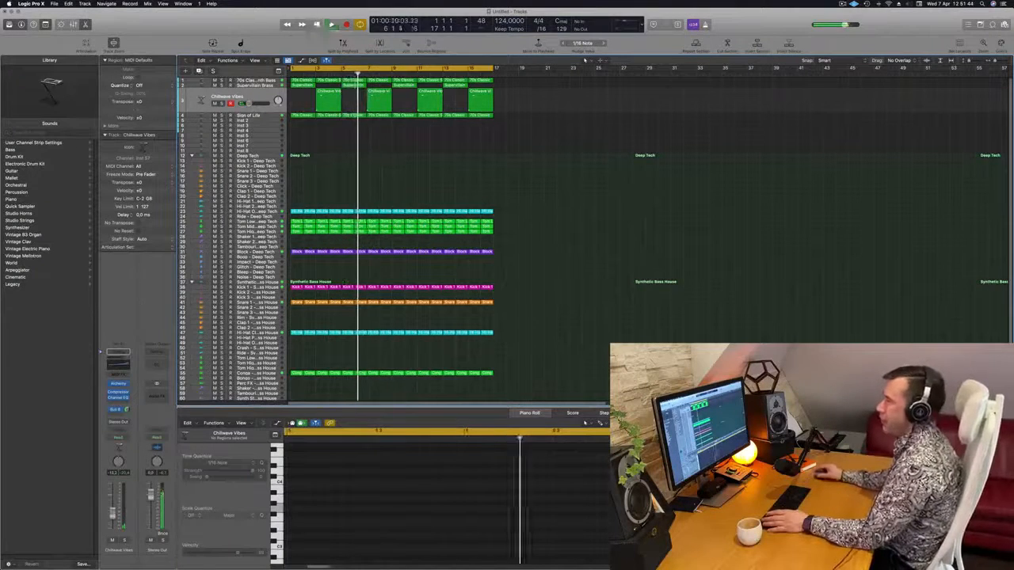
key(Return)
Duplicate the Supervillain Brass track with its channel settings.
key(Down)
key(Down)
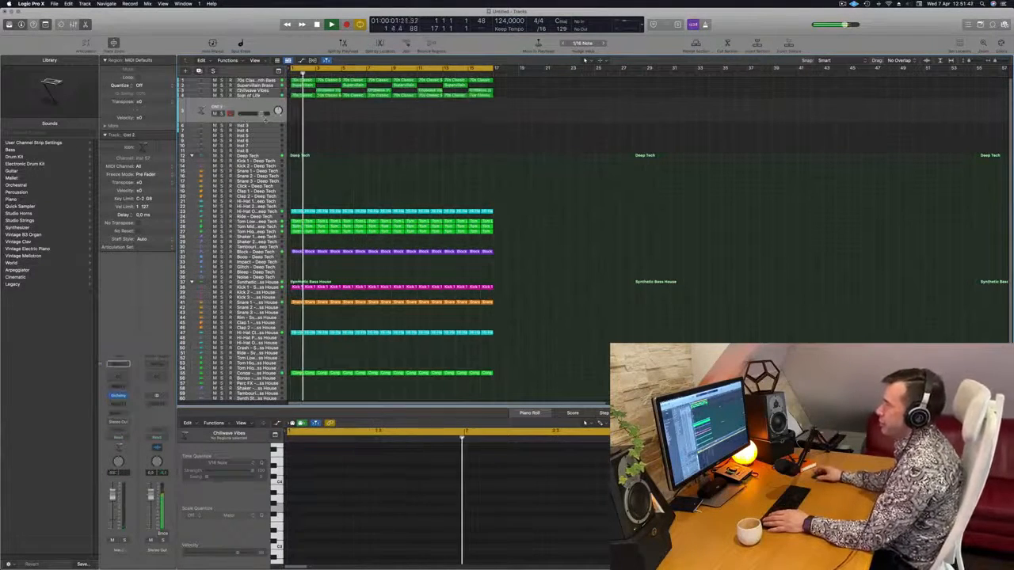
key(Return)
click(247, 85)
key(Return)
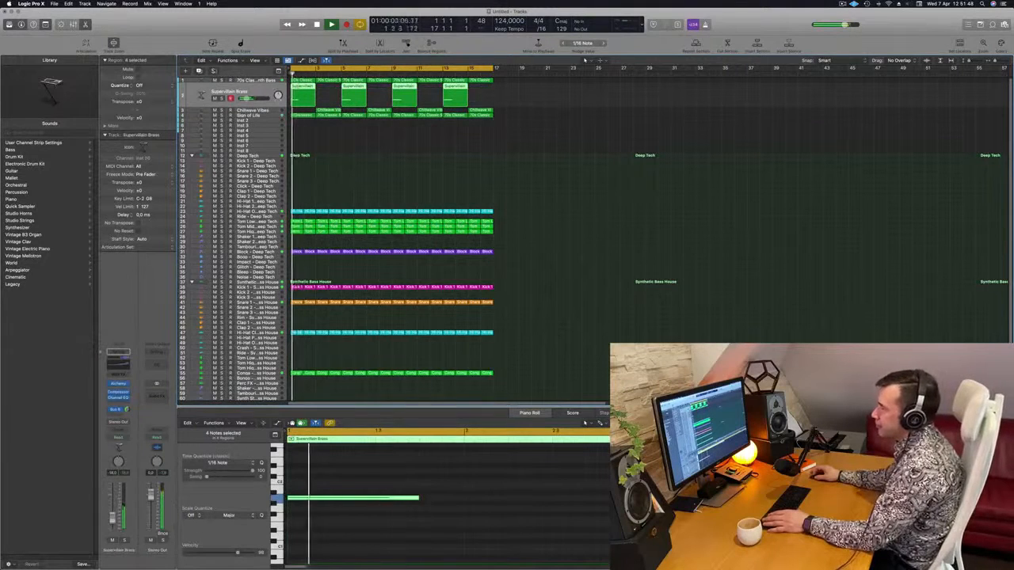
click(214, 71)
click(213, 72)
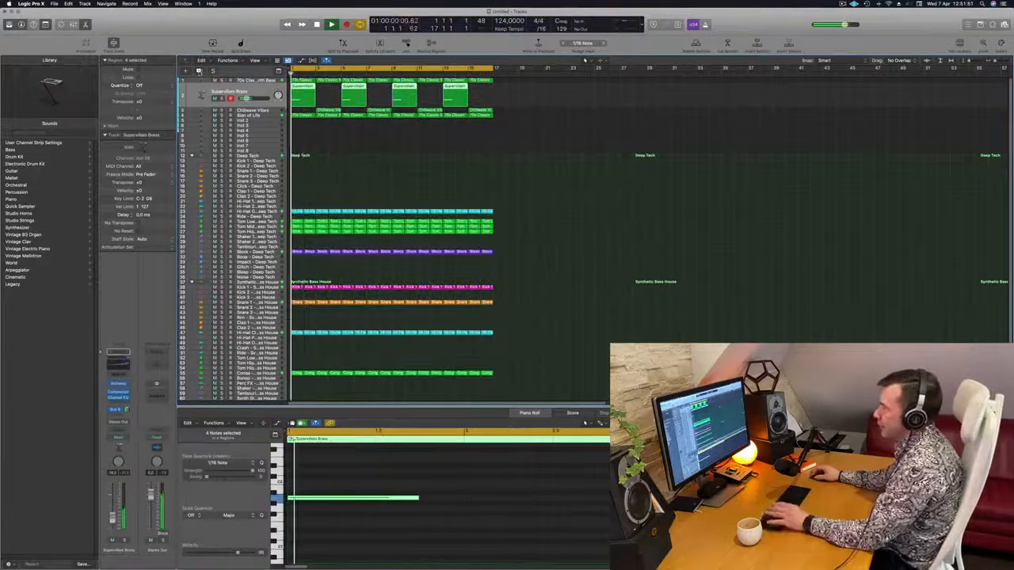
key(Return)
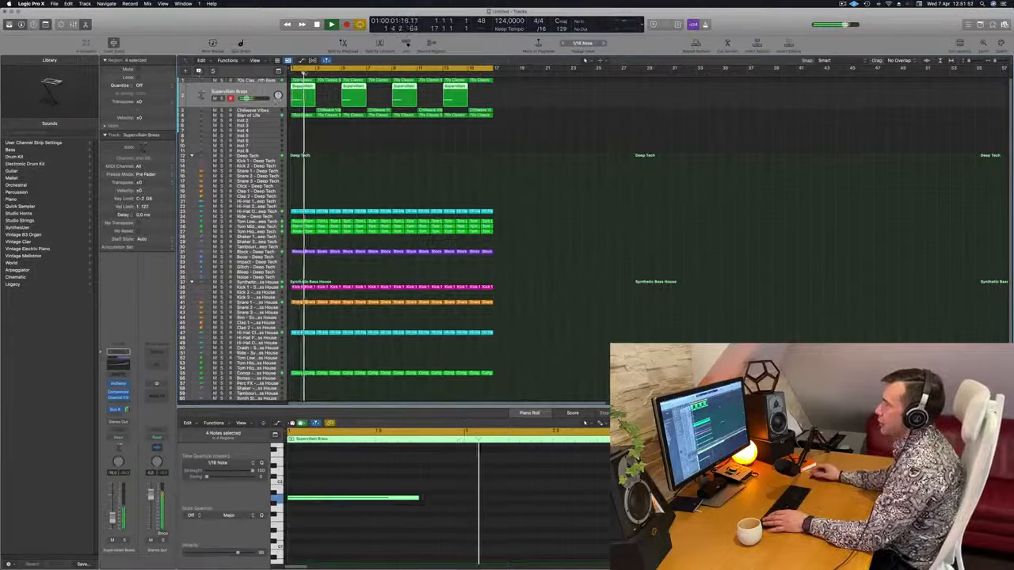
click(199, 71)
Move the duplicated Supervillain Brass track directly below the Sign of Life track and select it.
drag(257, 99, 259, 126)
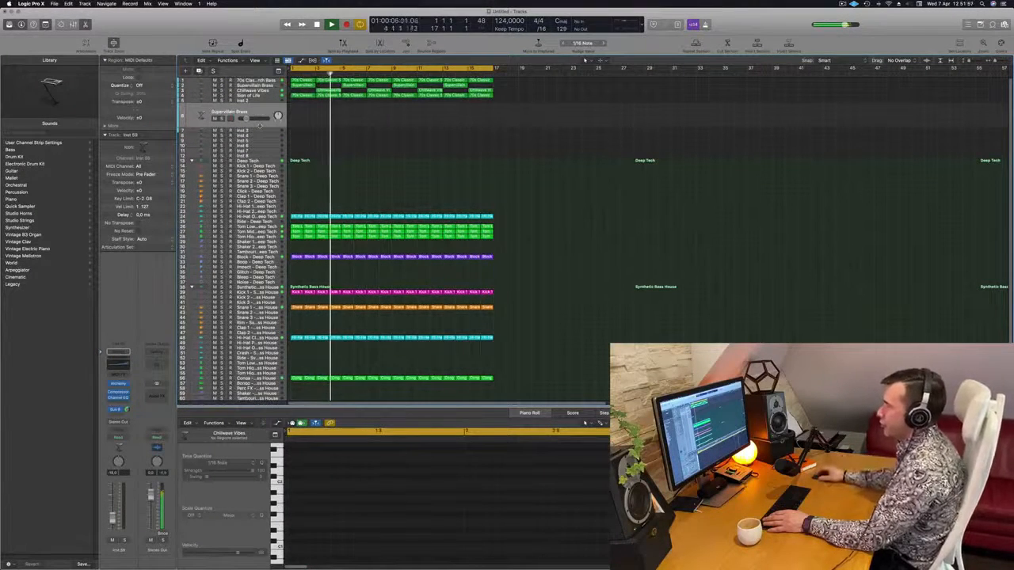
drag(273, 108, 278, 98)
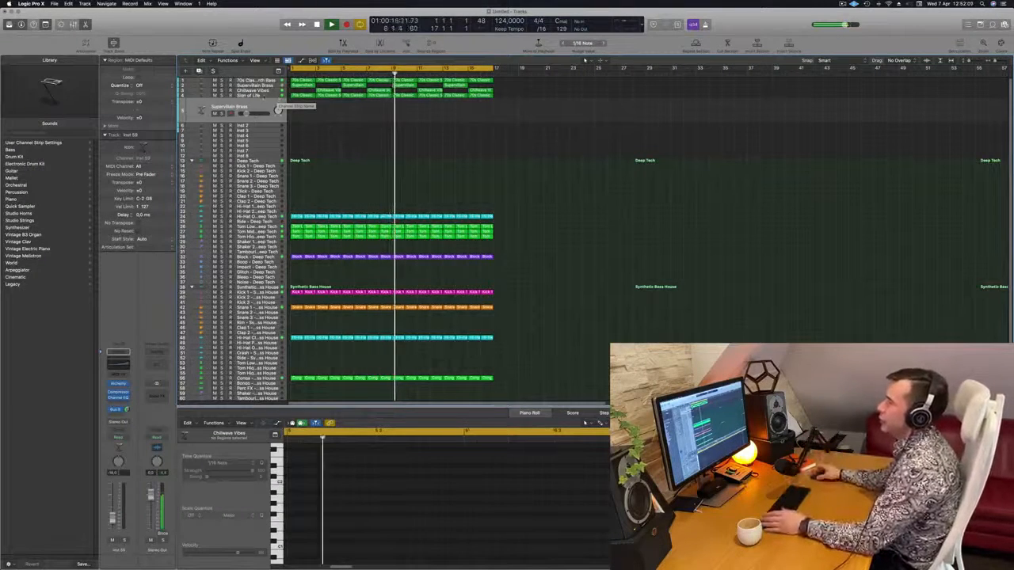
click(277, 97)
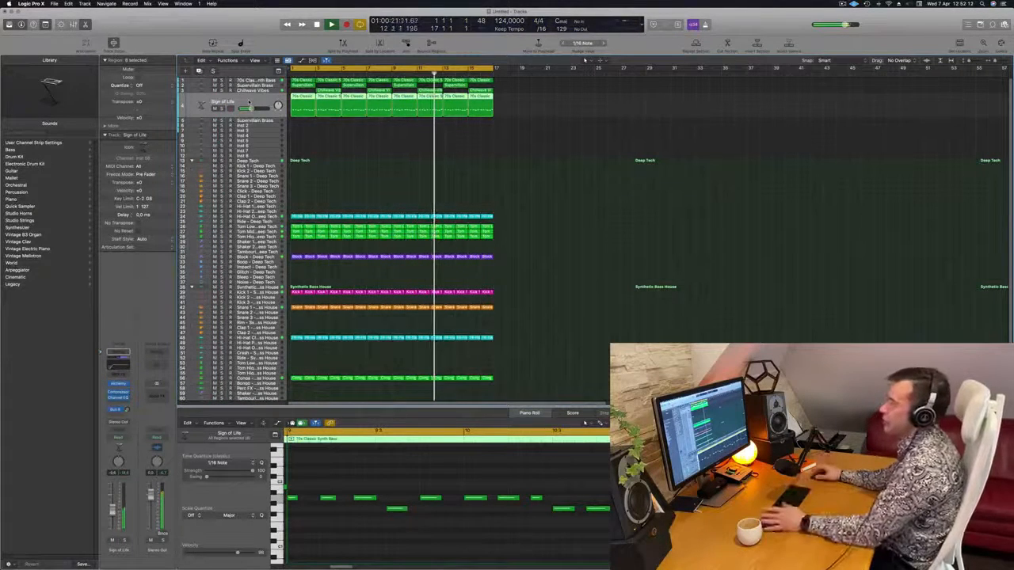
click(267, 122)
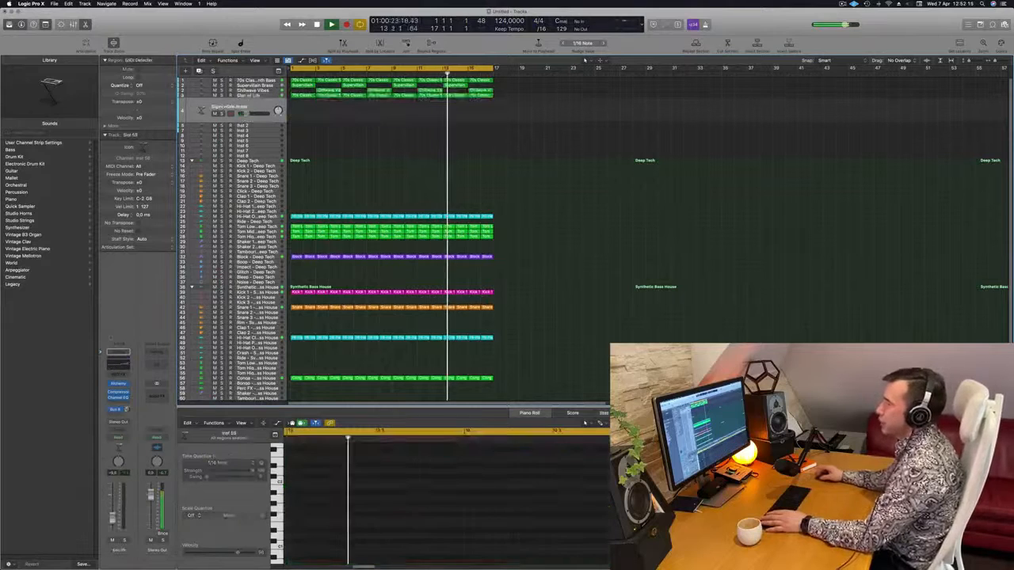
Load the Analog Resonant Sweep 01 preset from Alchemy's Pads category on the duplicated Supervillain Brass track.
key(Return)
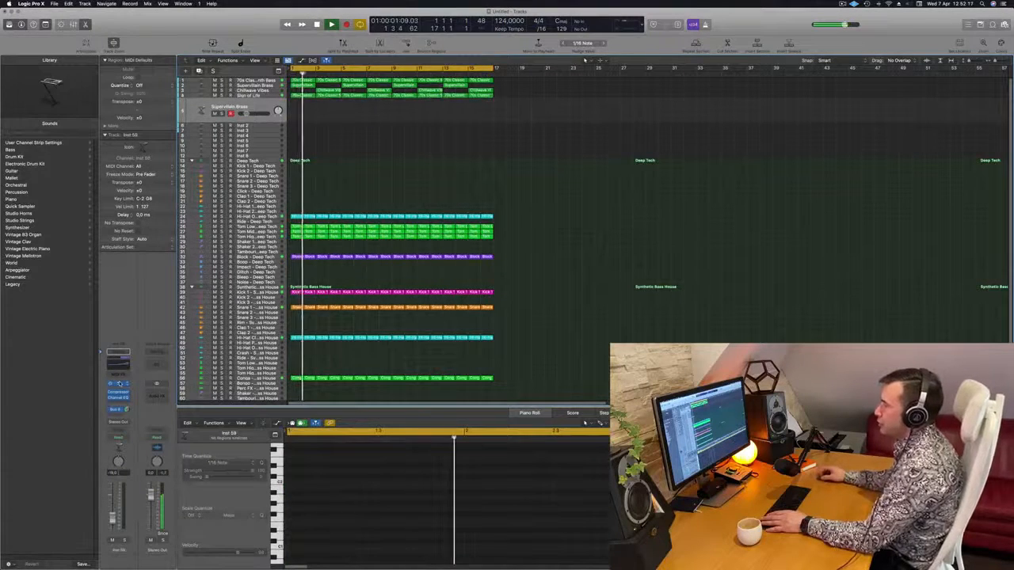
click(119, 384)
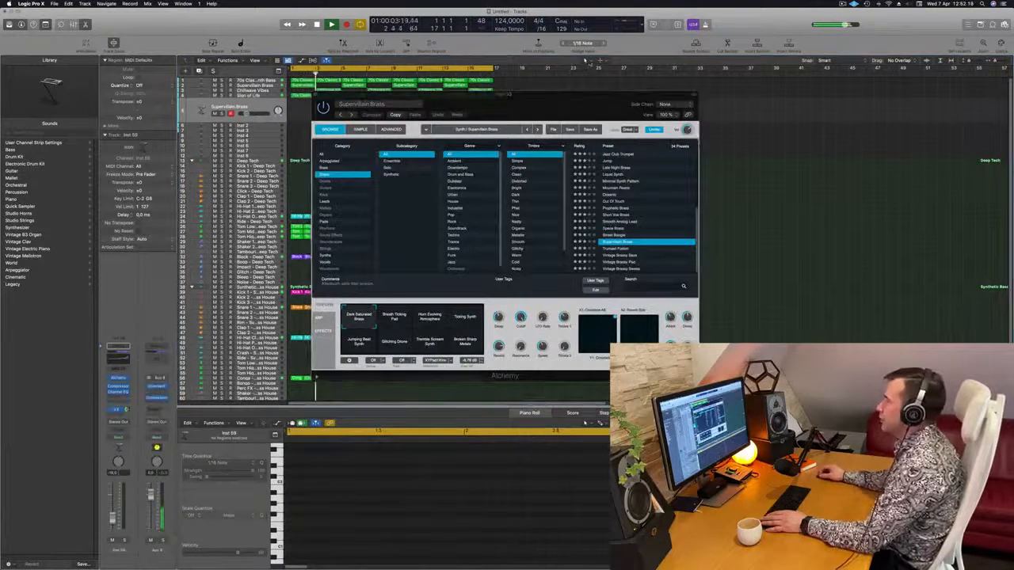
drag(556, 105, 577, 107)
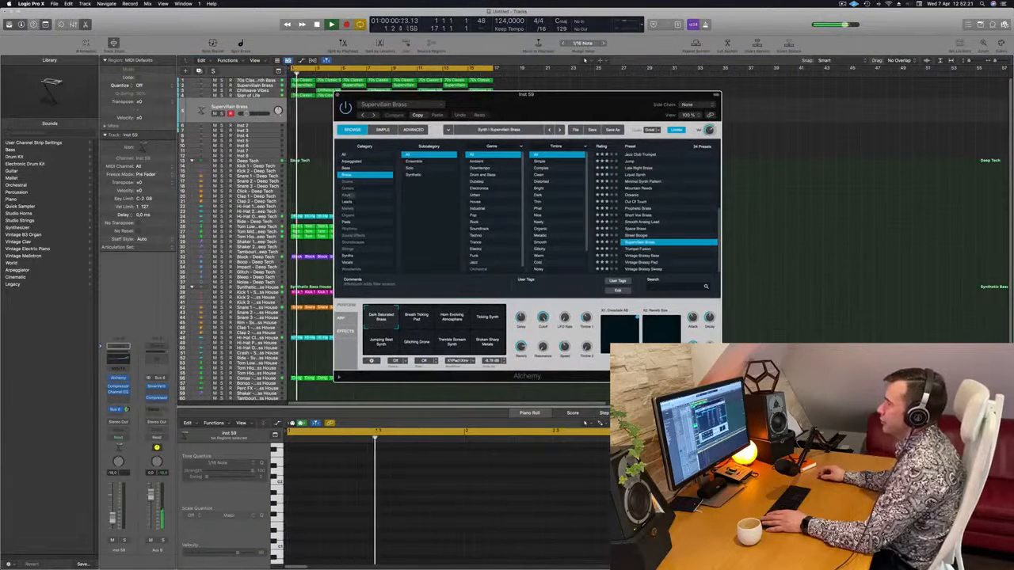
click(349, 222)
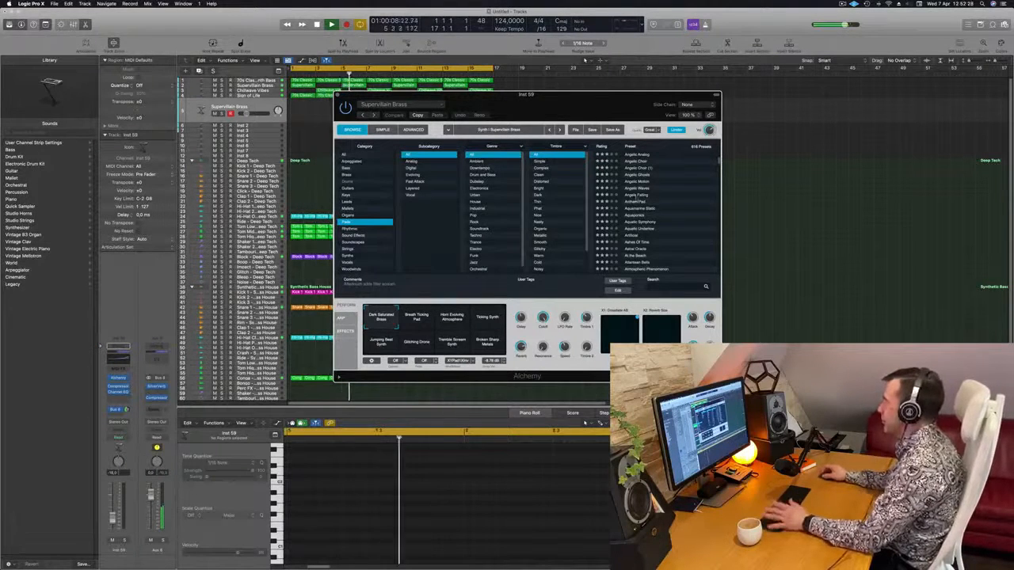
scroll(662, 195, up, 3)
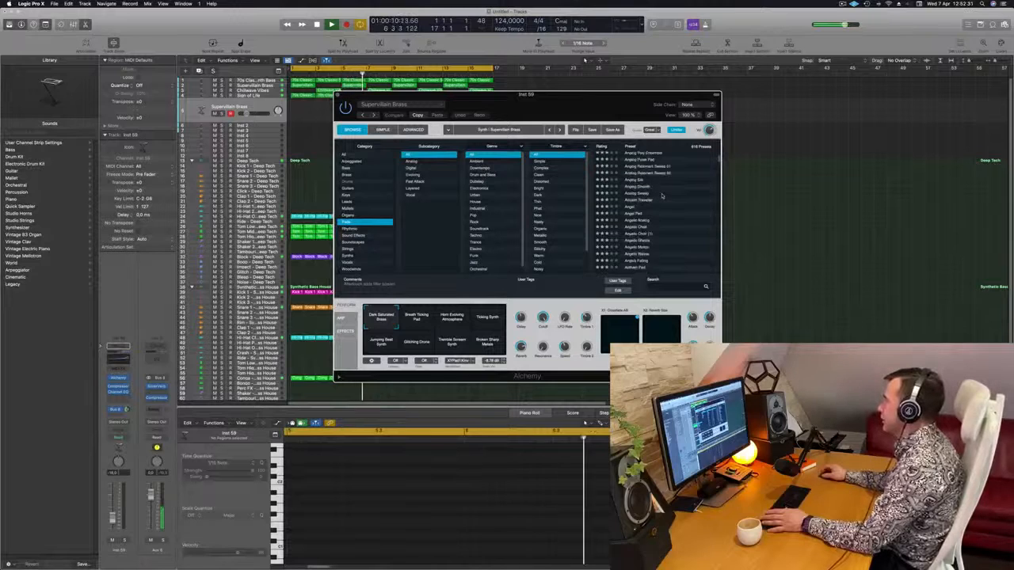
scroll(662, 196, down, 2)
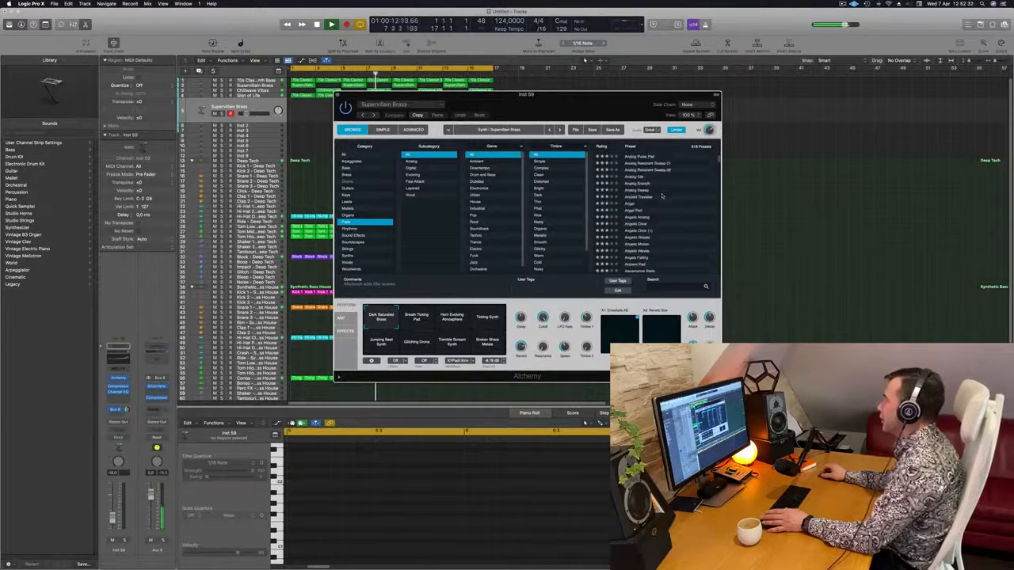
drag(597, 98, 709, 75)
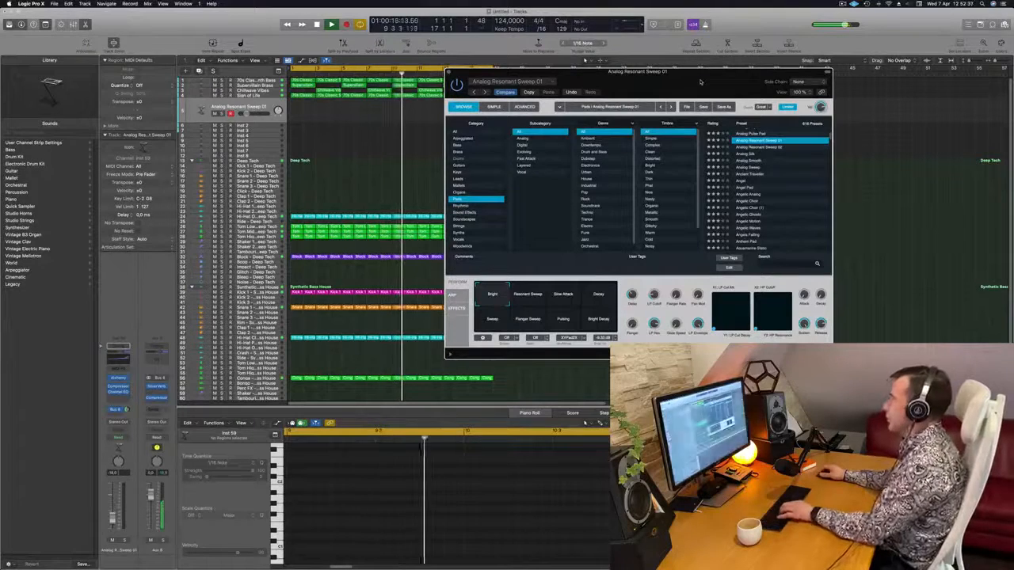
Bring up the Musical Typing keyboard, position it beside Alchemy and try the pad sound over the playing loop.
key(super+k)
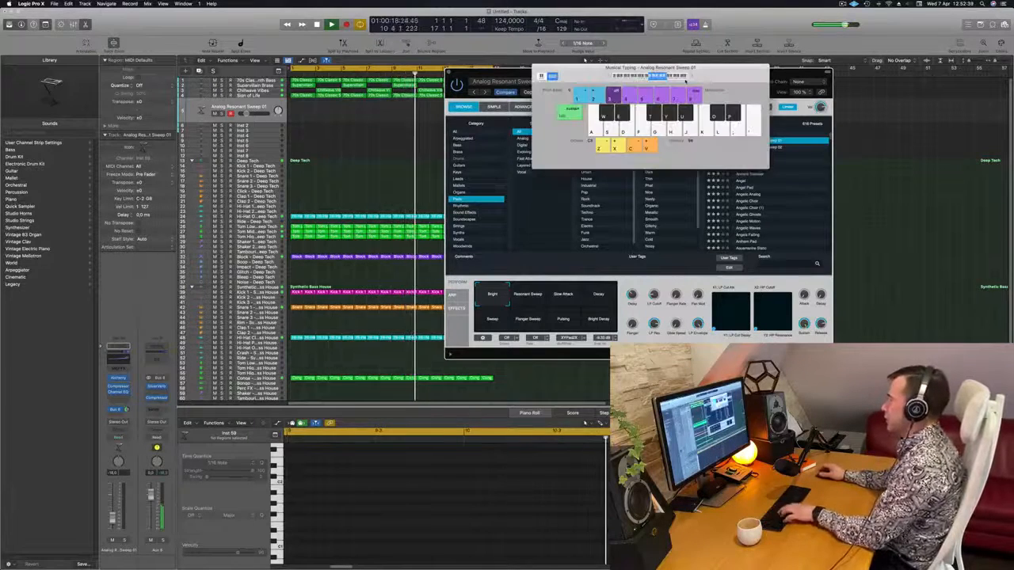
drag(718, 79, 770, 215)
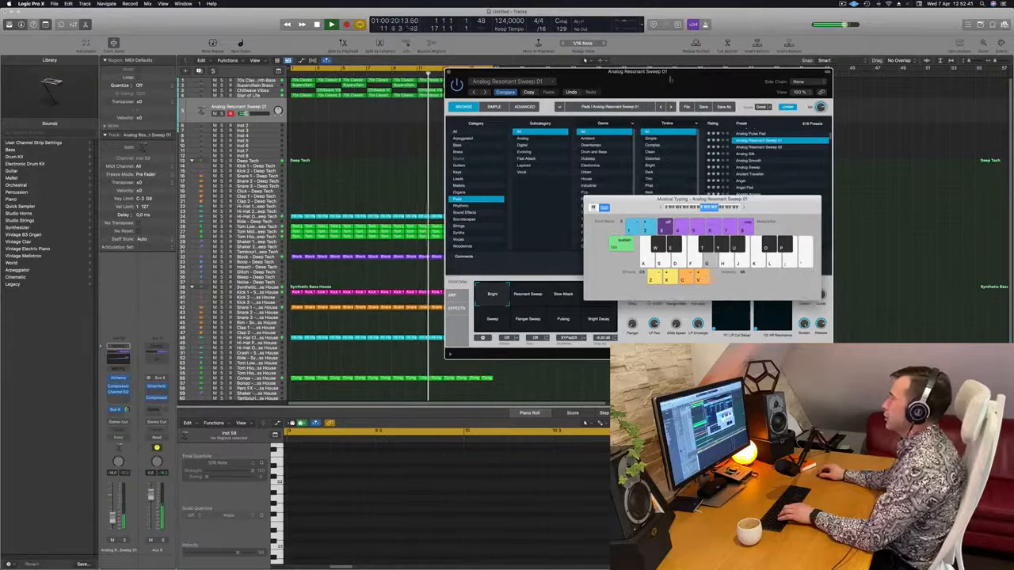
drag(668, 82, 596, 95)
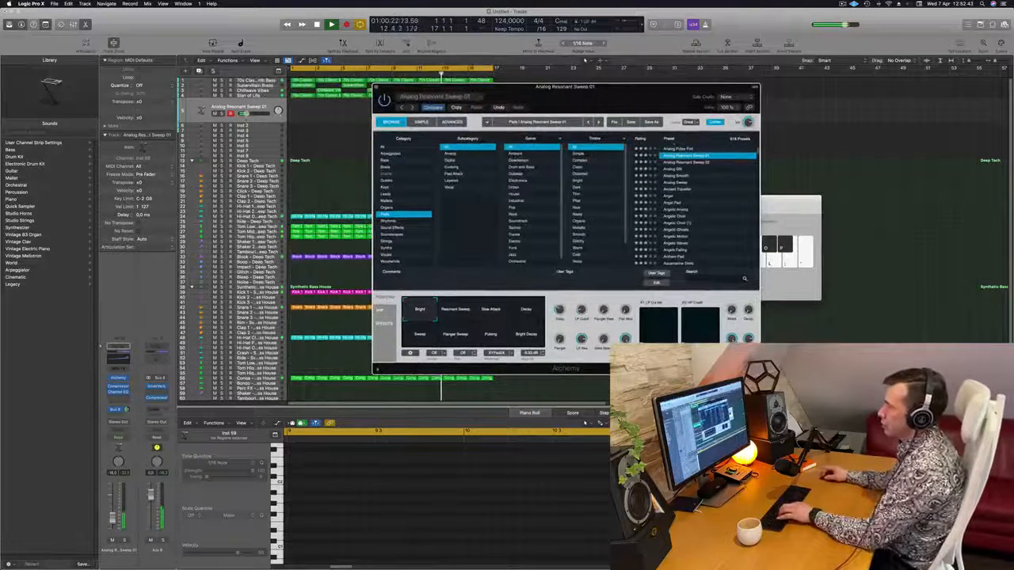
click(792, 142)
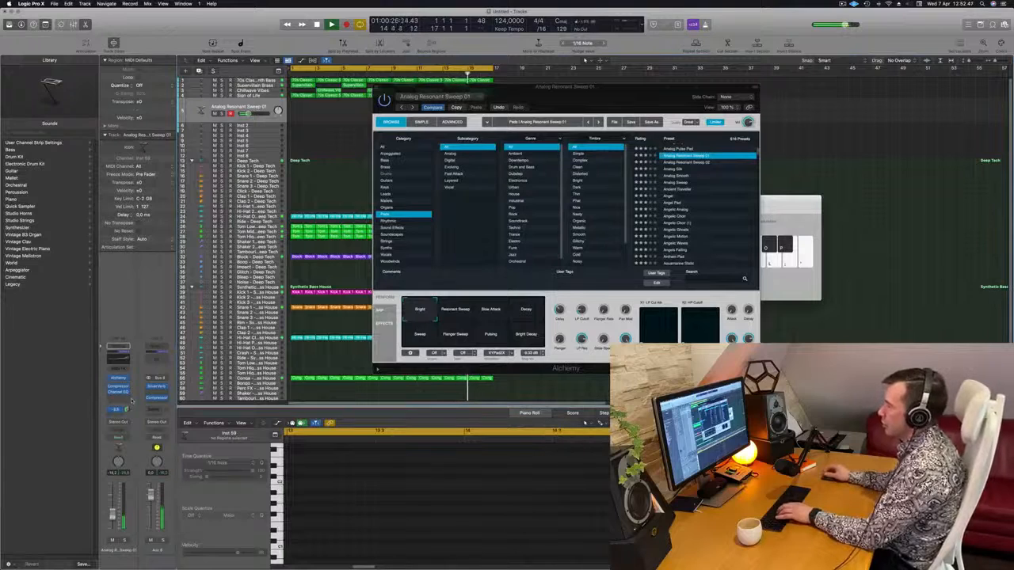
Audition the Resonant Sweep, Slow Attack, Decay and Sweep performance snapshots of the pad over the loop.
drag(637, 104, 783, 86)
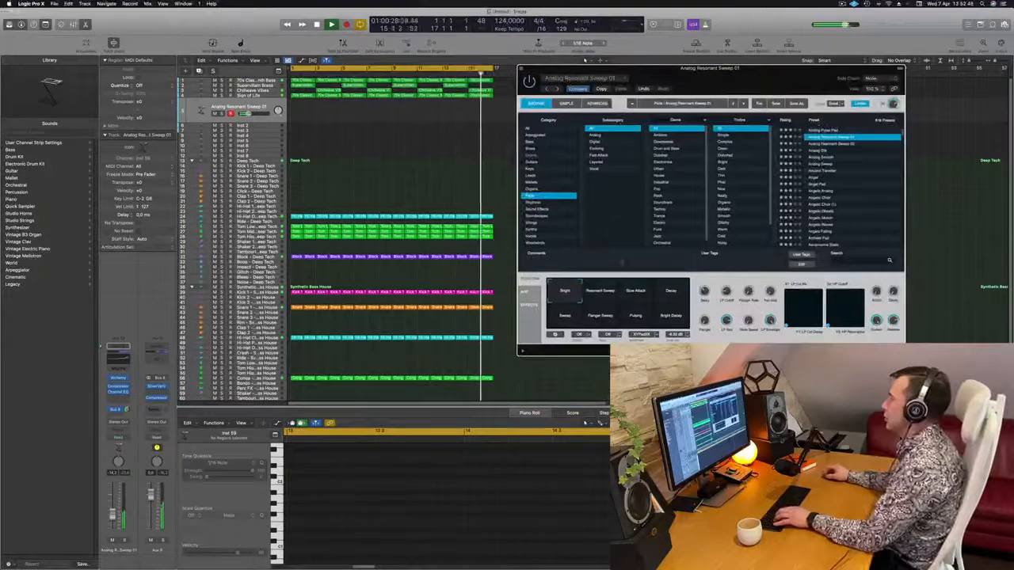
click(600, 290)
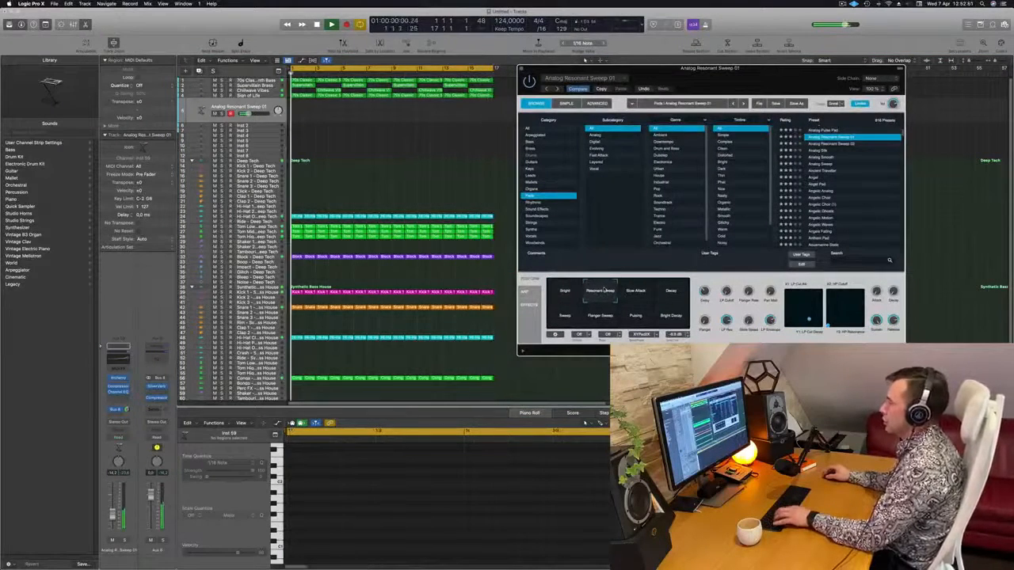
click(638, 292)
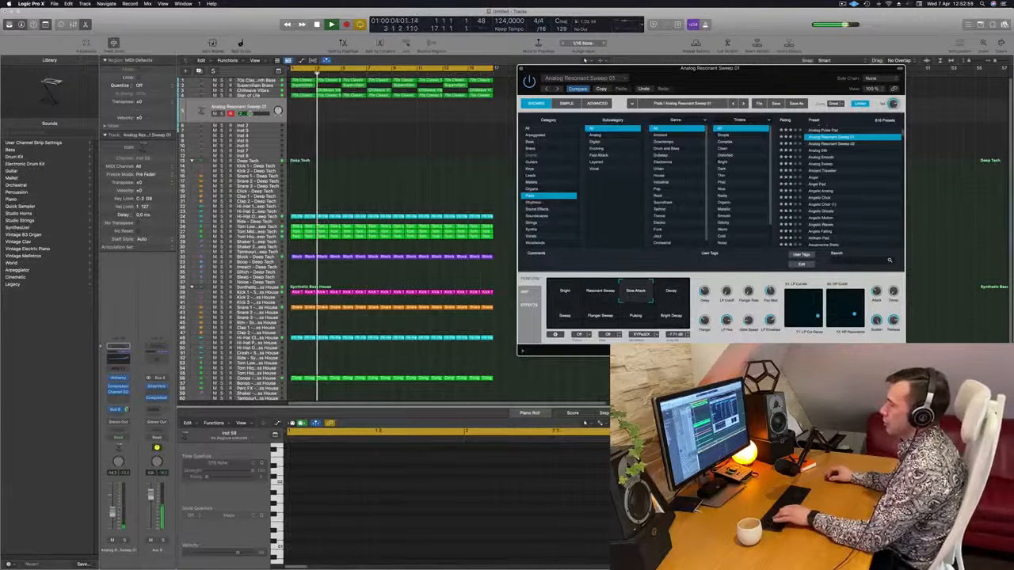
click(662, 295)
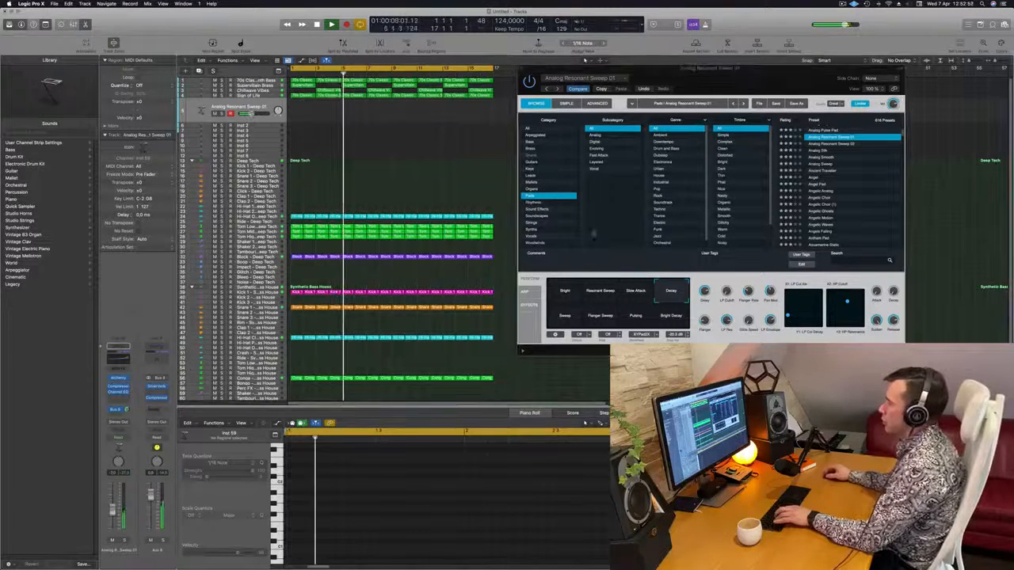
mouse_move(758, 80)
mouse_down()
mouse_move(704, 105)
mouse_move(771, 85)
mouse_up()
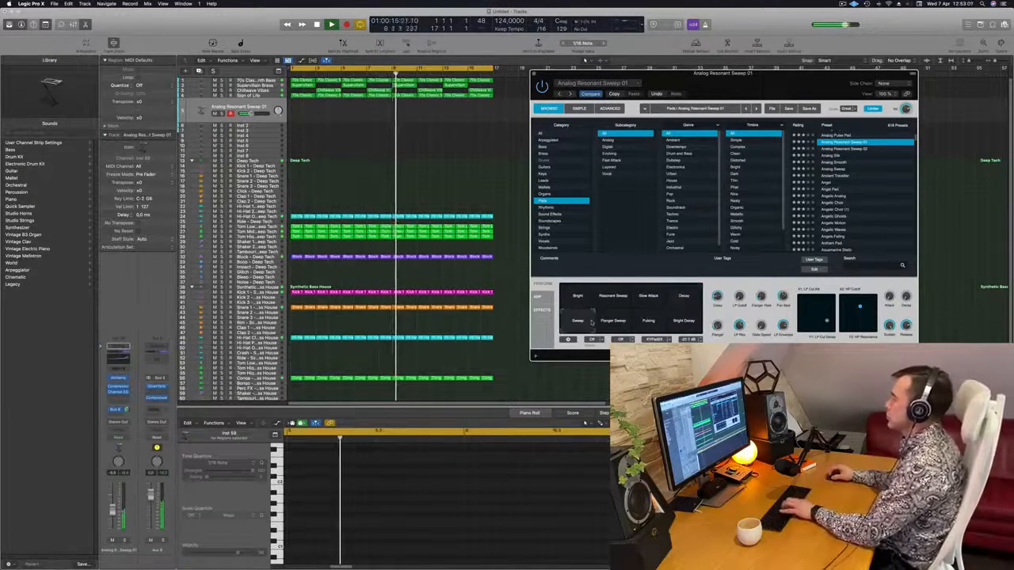
mouse_move(769, 82)
mouse_down()
mouse_move(663, 63)
mouse_move(816, 72)
mouse_move(750, 85)
mouse_up()
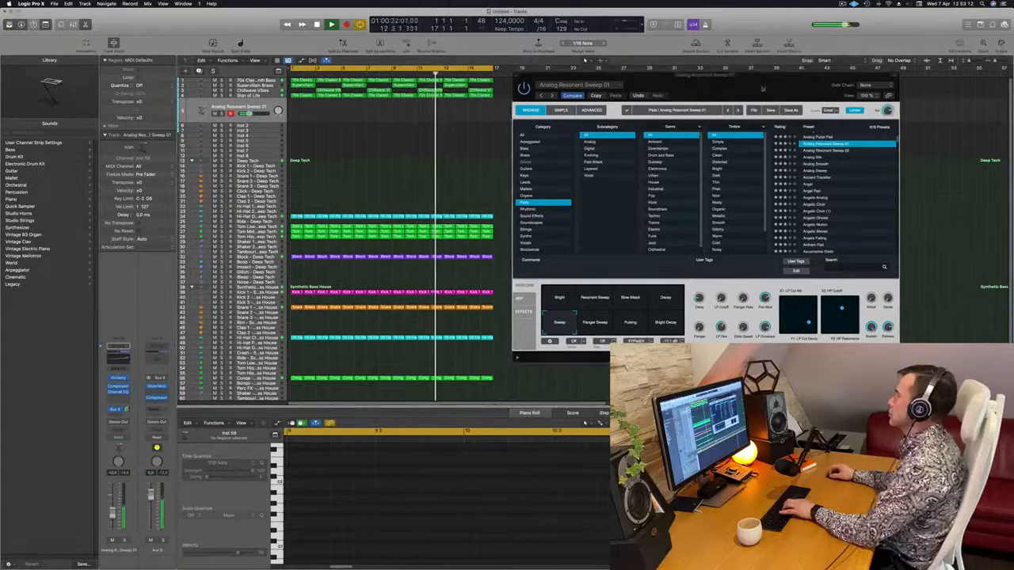
Place the Alchemy and Musical Typing windows side by side and switch the pad to the Pulsing snapshot.
drag(764, 88, 510, 152)
drag(702, 199, 773, 114)
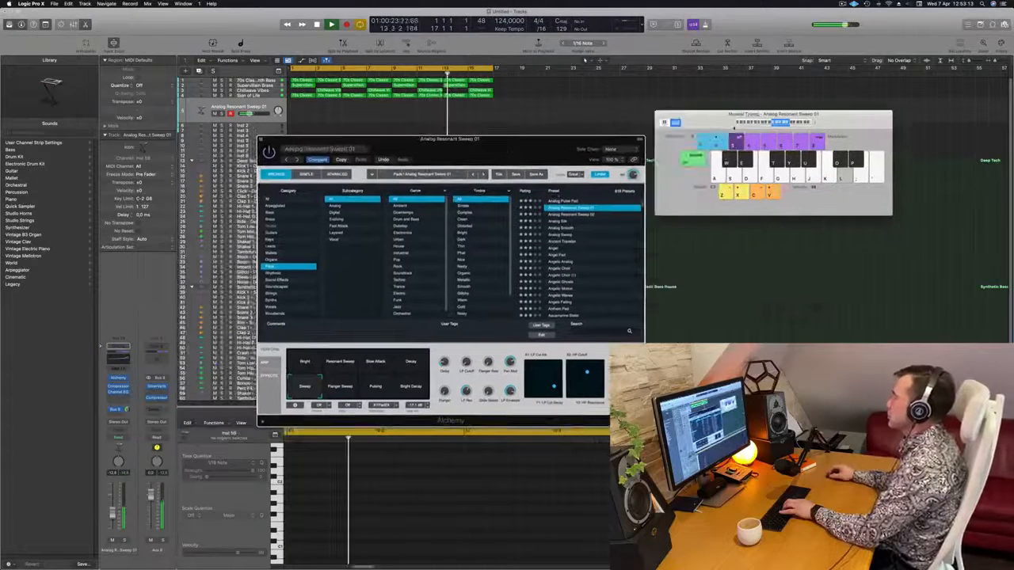
drag(516, 149, 481, 125)
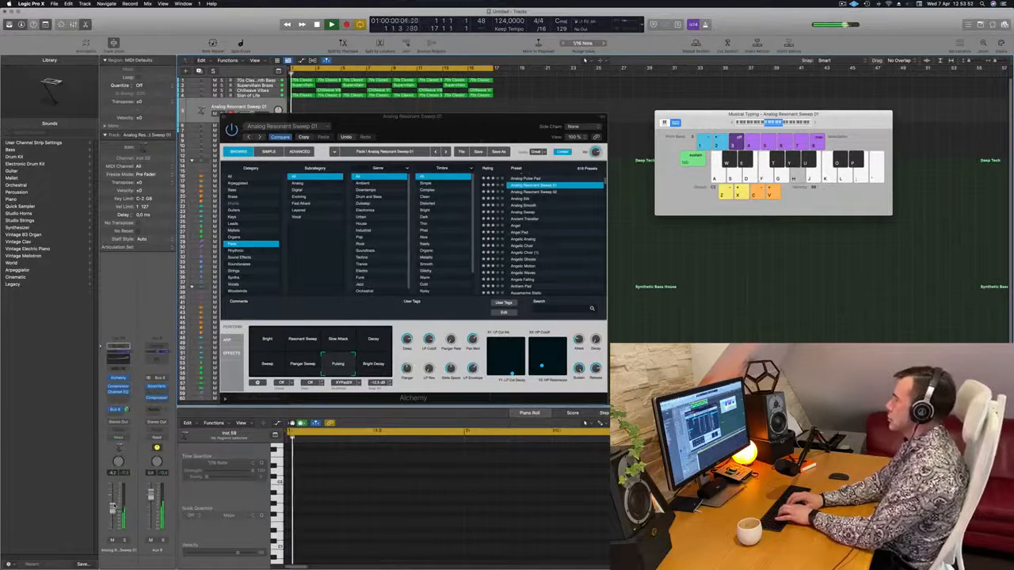
Record a long-note pad part on the Analog Resonant Sweep 01 track from bar 7 to about bar 15.
key(semicolon)
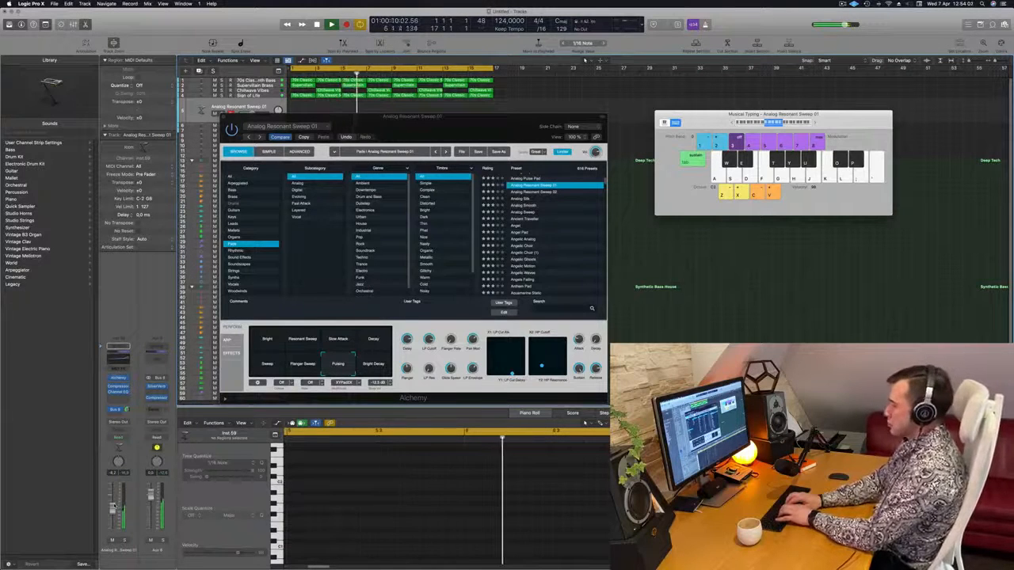
key(semicolon)
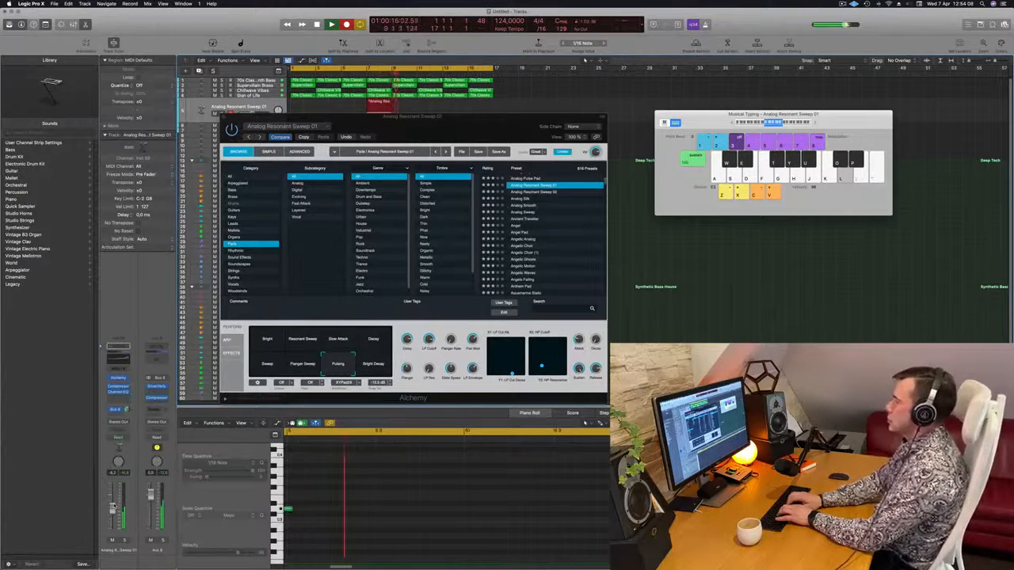
key(h)
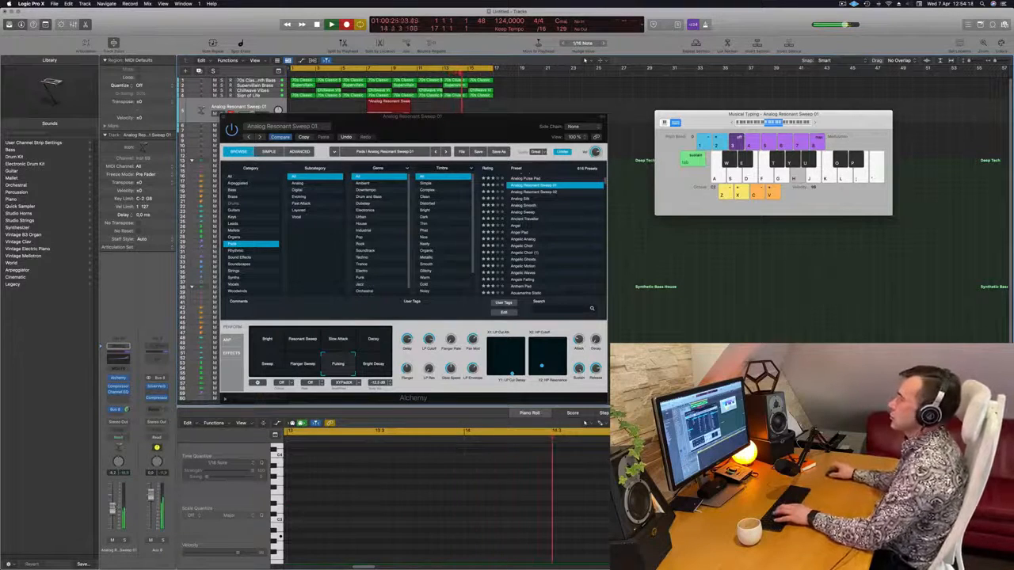
drag(485, 117, 603, 274)
key(space)
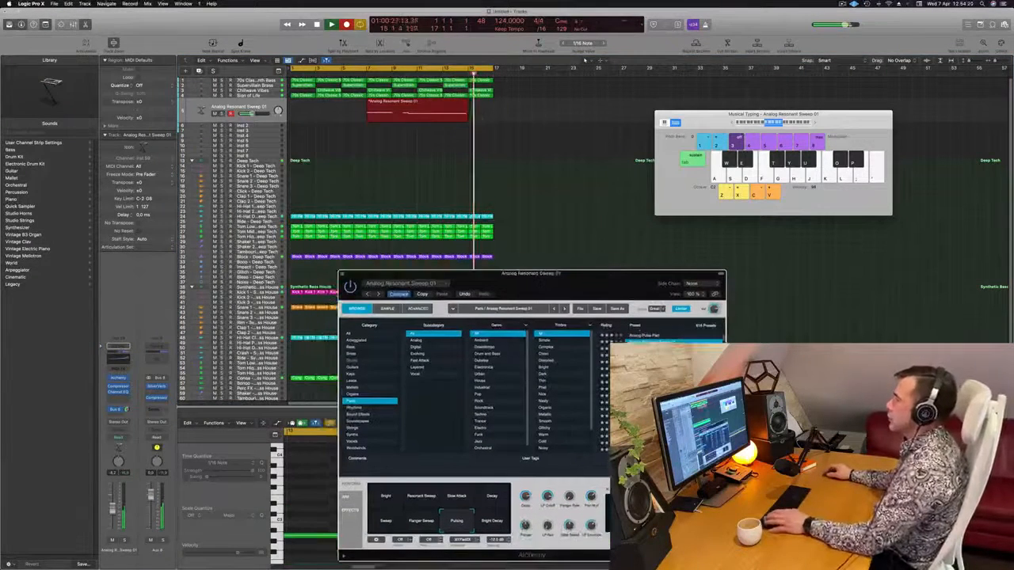
Move the recorded pad region to start at bar 1, shift Alchemy out of the way and play the loop.
drag(430, 104, 353, 105)
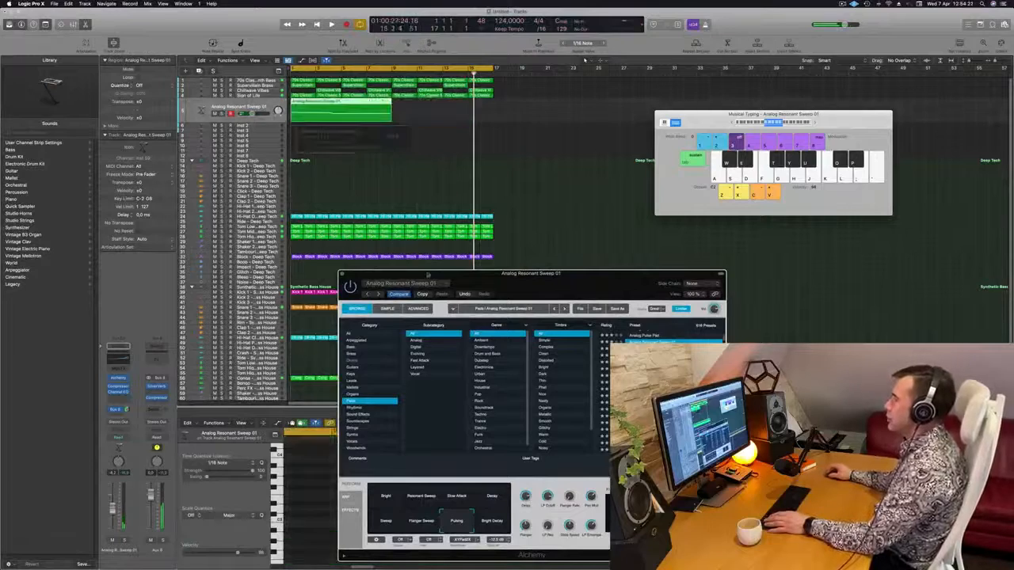
drag(475, 274, 799, 149)
key(space)
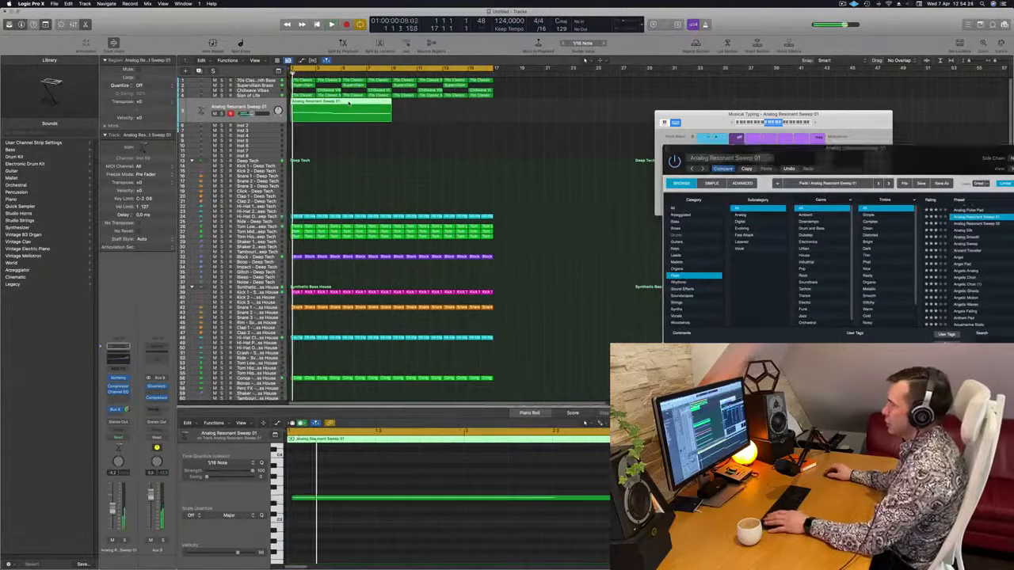
Lengthen the pad region's first note in the Piano Roll so that it reaches the second note at bar 3.
click(388, 498)
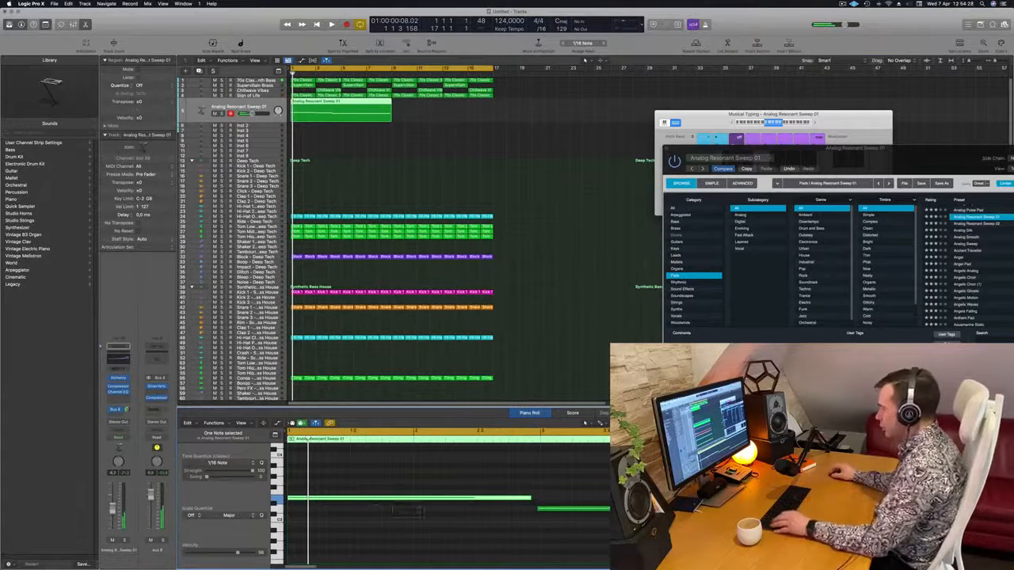
click(380, 506)
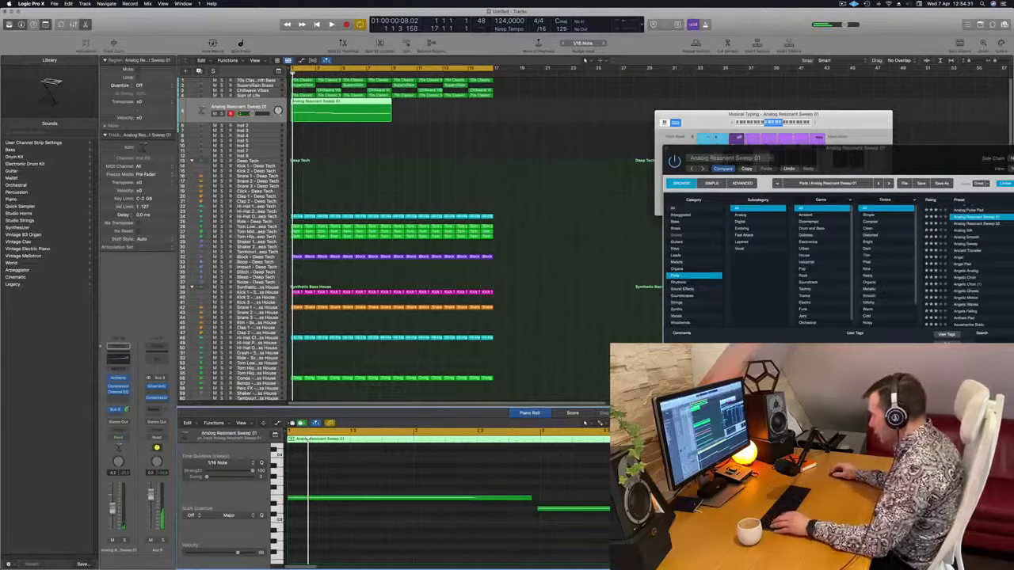
scroll(522, 494, down, 4)
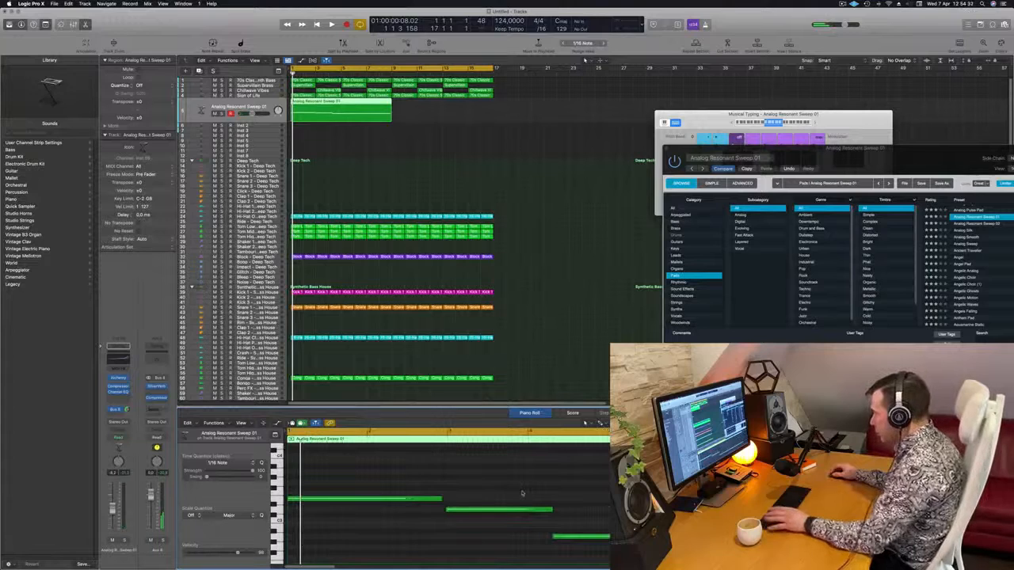
key(space)
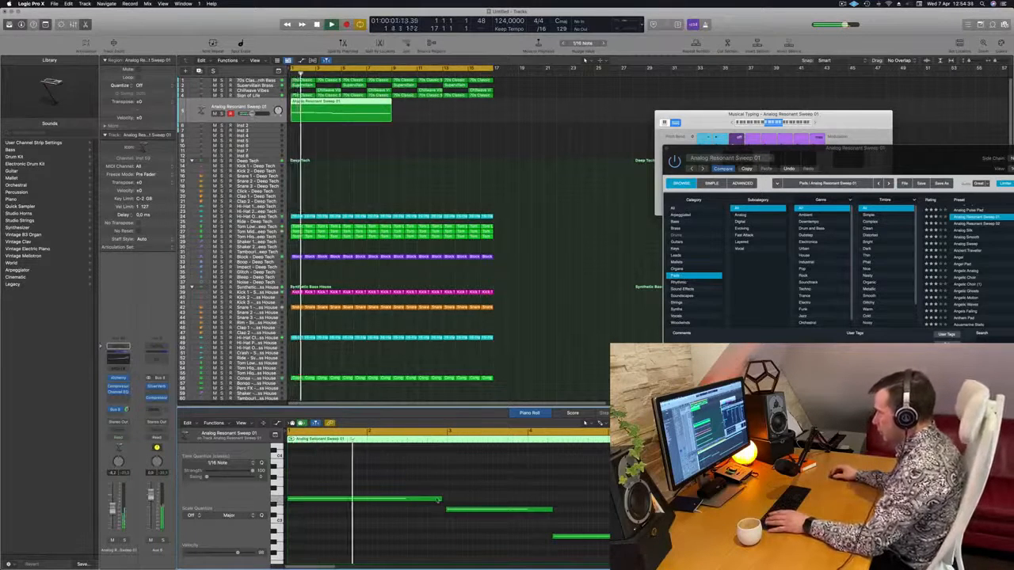
drag(437, 500, 446, 501)
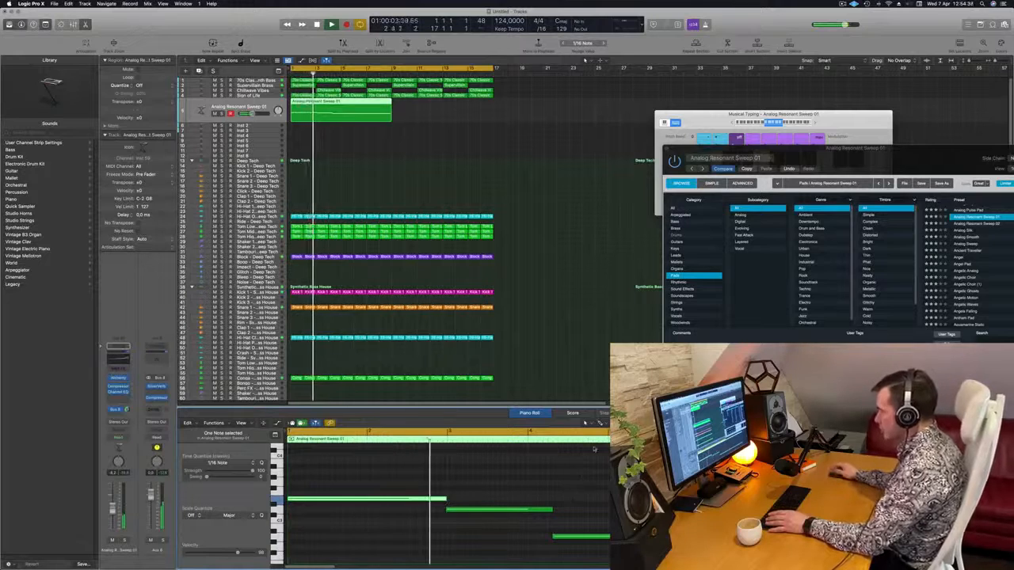
Move the third pad note to about bar 5, extend the second note up to it and replay the loop.
click(481, 510)
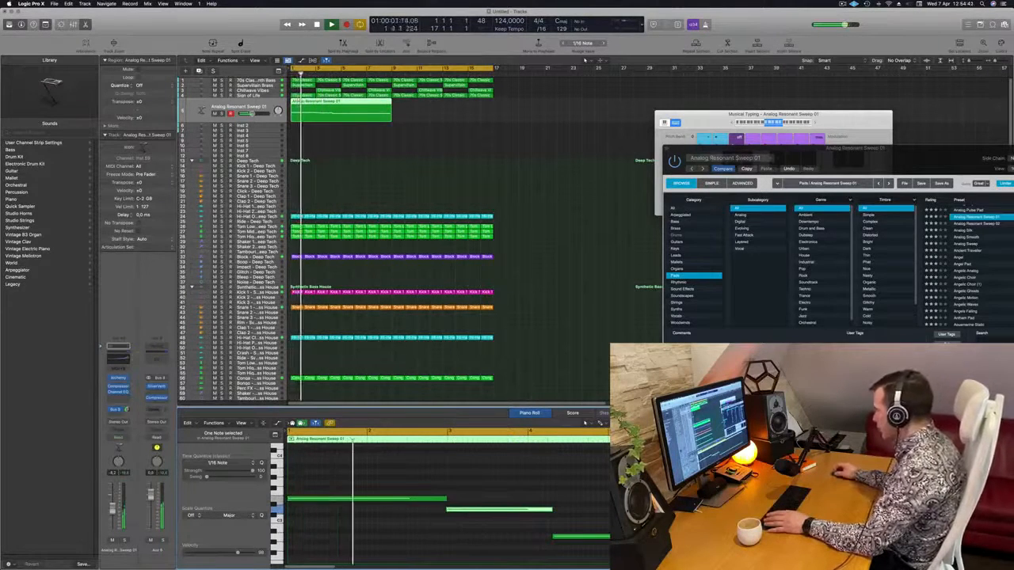
click(571, 538)
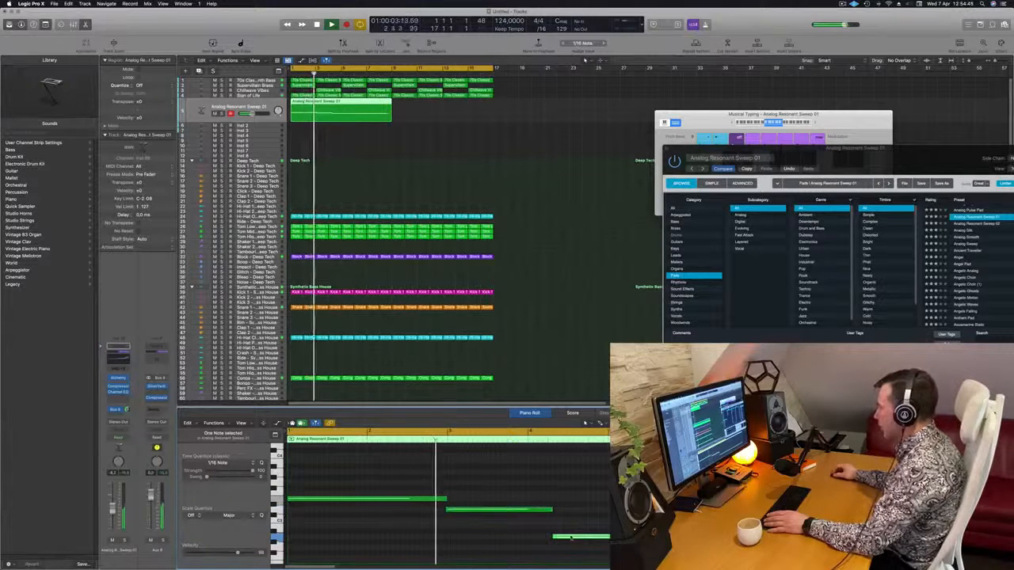
drag(571, 538, 628, 538)
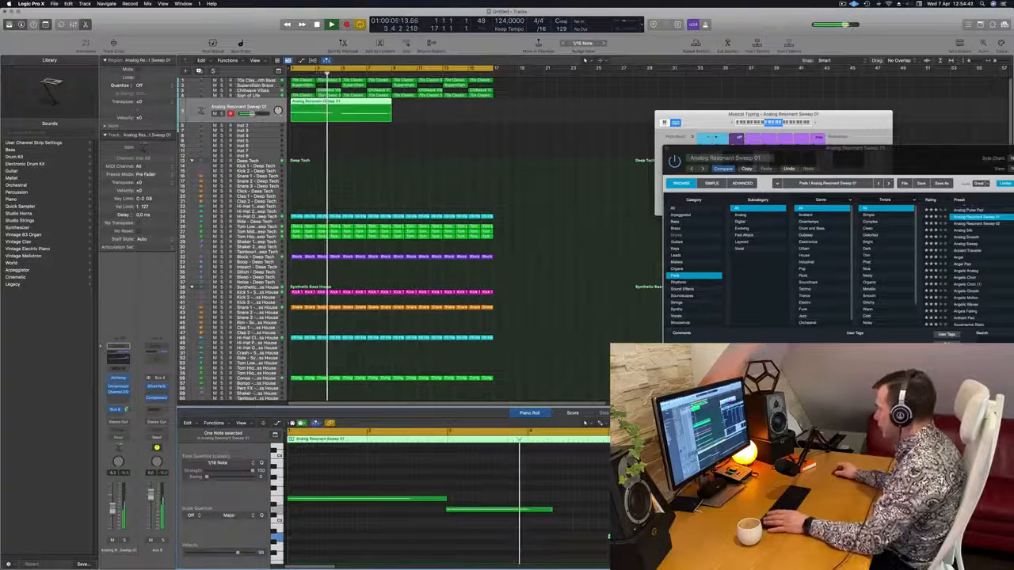
key(space)
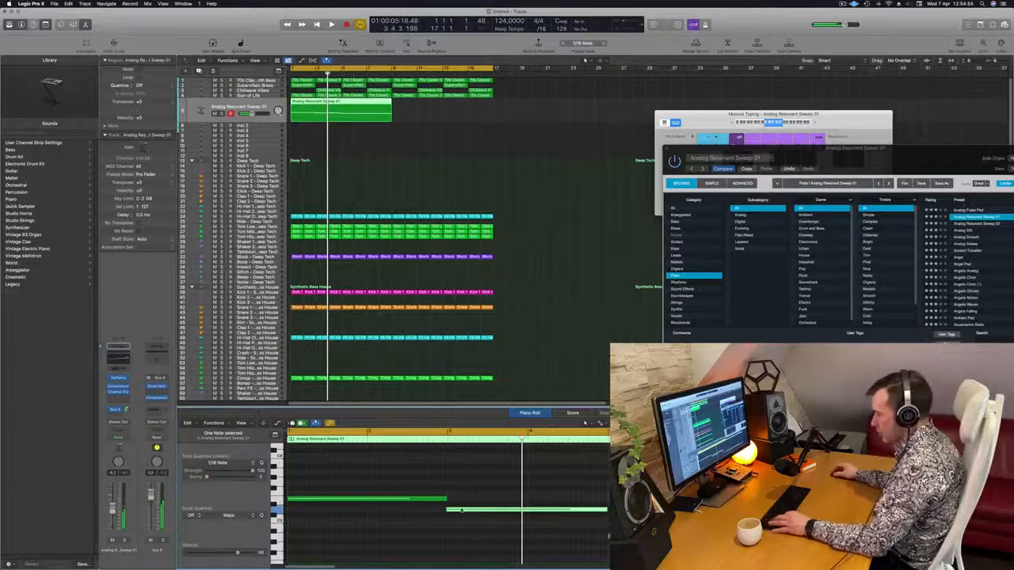
key(space)
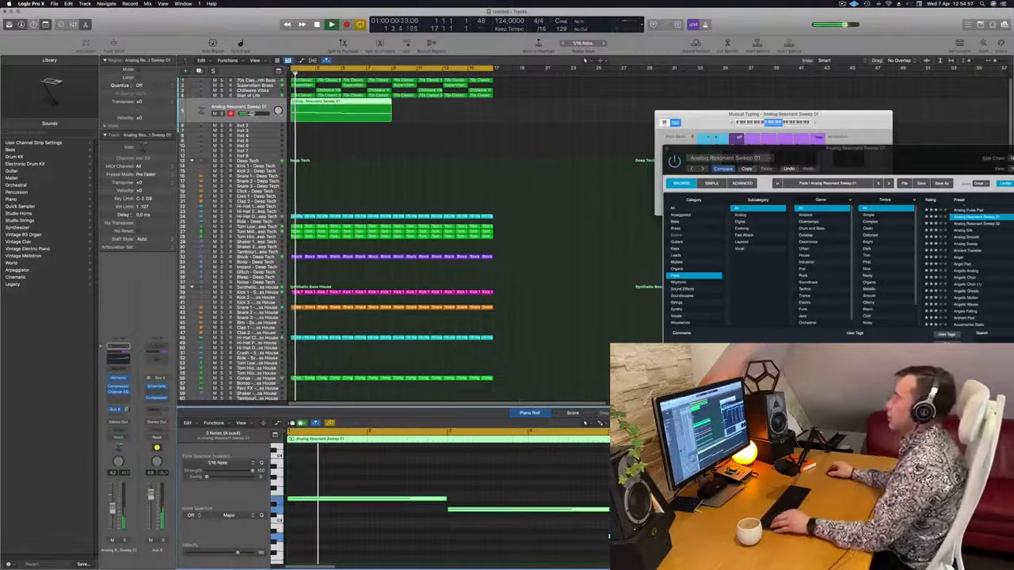
Copy the pad region to bar 9 so the part fills the 16-bar loop, keeping the Alchemy window clear of the tracks.
drag(826, 149, 680, 139)
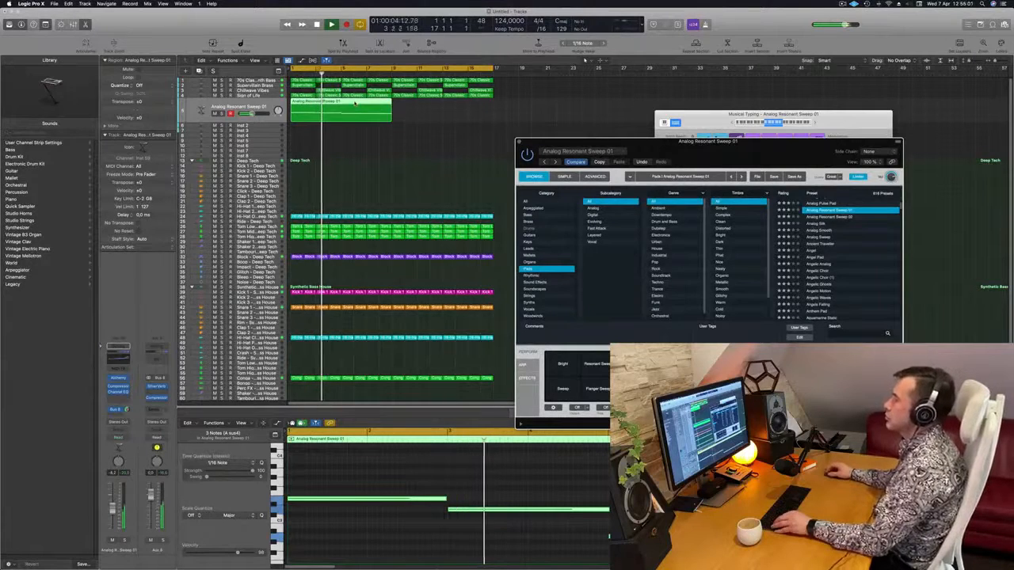
drag(355, 102, 453, 109)
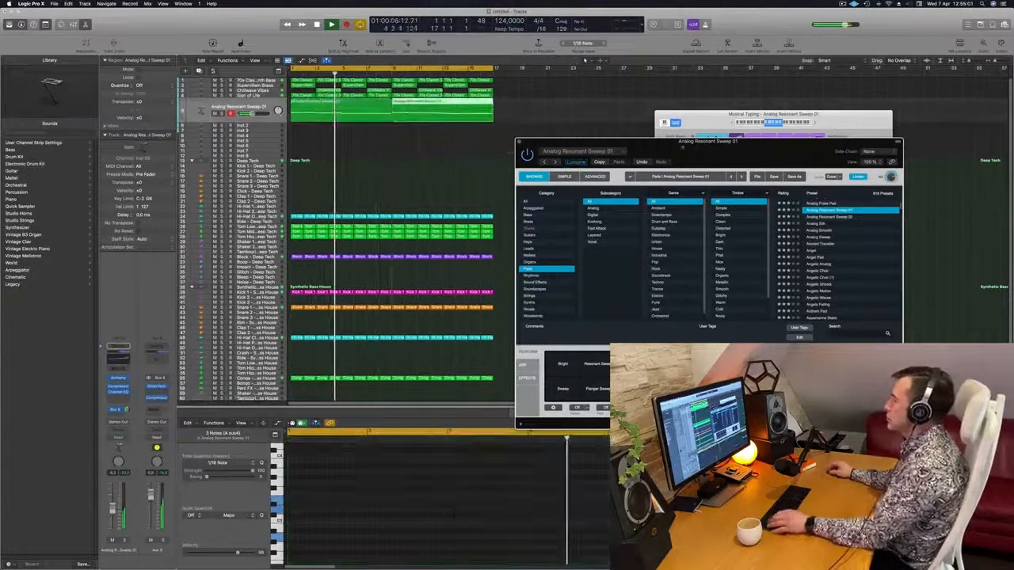
mouse_move(698, 150)
mouse_down()
mouse_move(581, 161)
mouse_move(647, 118)
mouse_move(556, 150)
mouse_move(601, 135)
mouse_move(710, 144)
mouse_up()
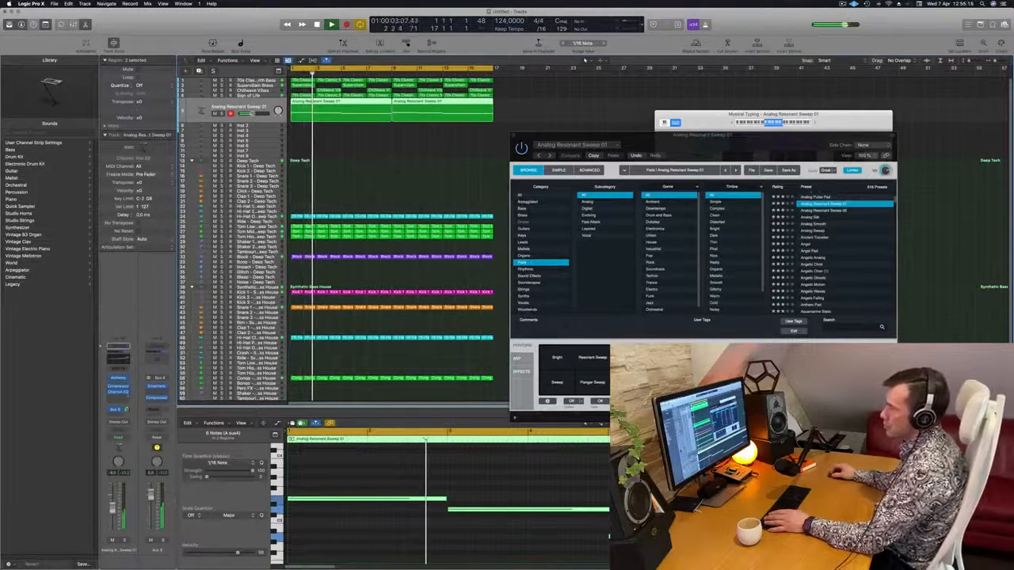
Set the pad track's Compressor threshold to about -27.5 dB, close the plug-in and replay the loop.
click(117, 388)
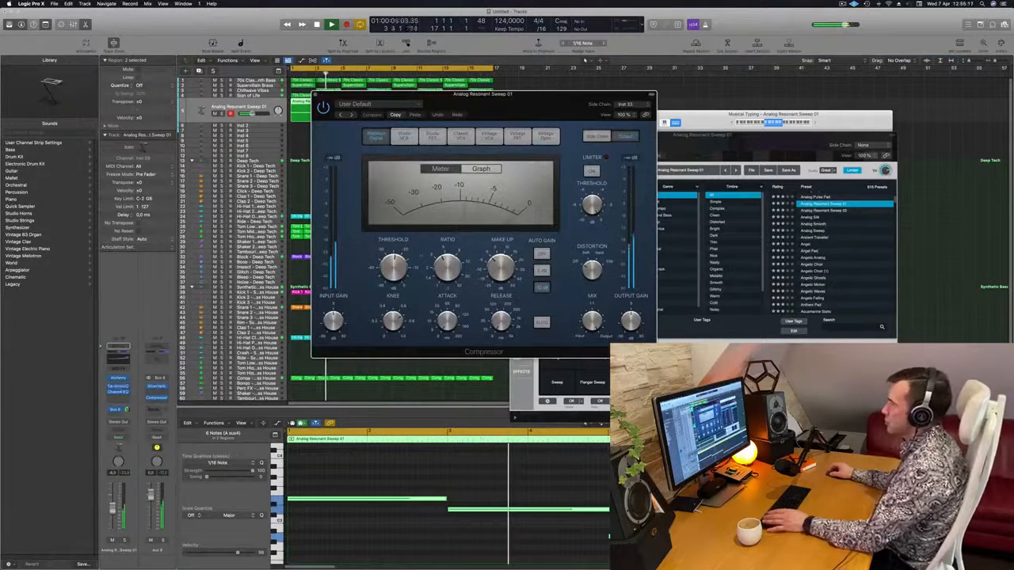
key(space)
key(space)
mouse_move(400, 261)
mouse_down()
mouse_move(403, 250)
mouse_move(396, 268)
mouse_up()
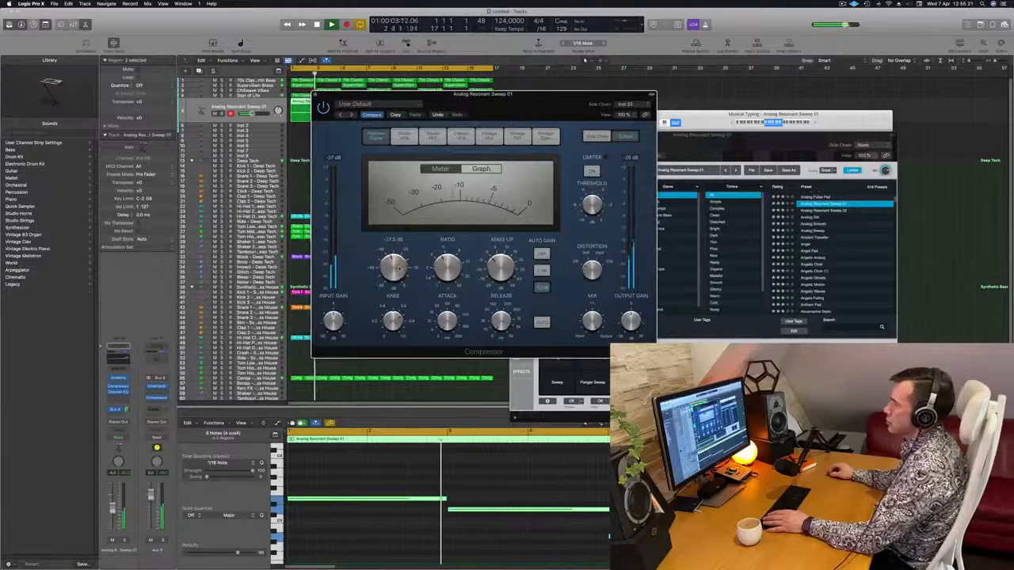
drag(512, 115, 489, 136)
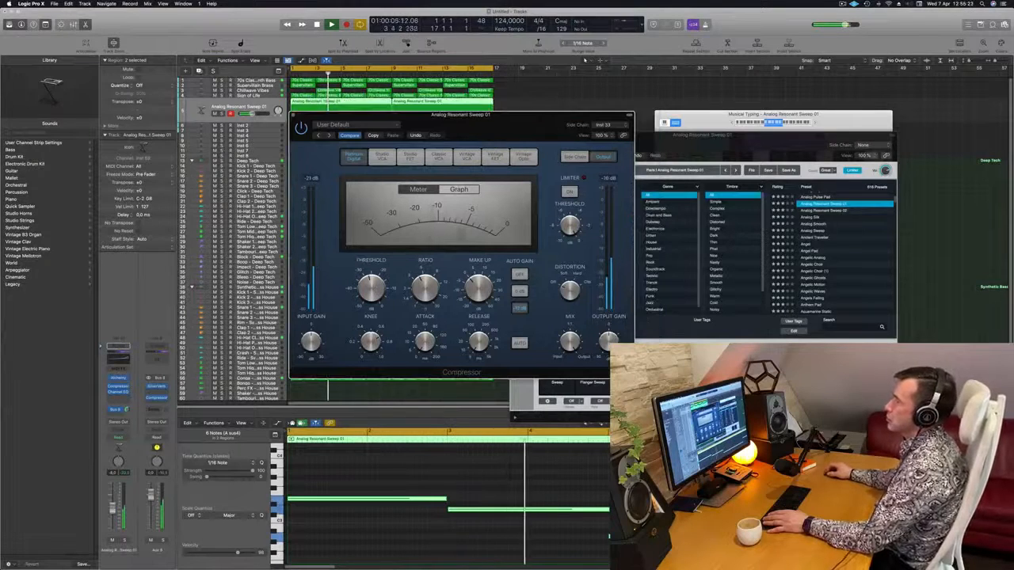
click(292, 116)
key(space)
key(space)
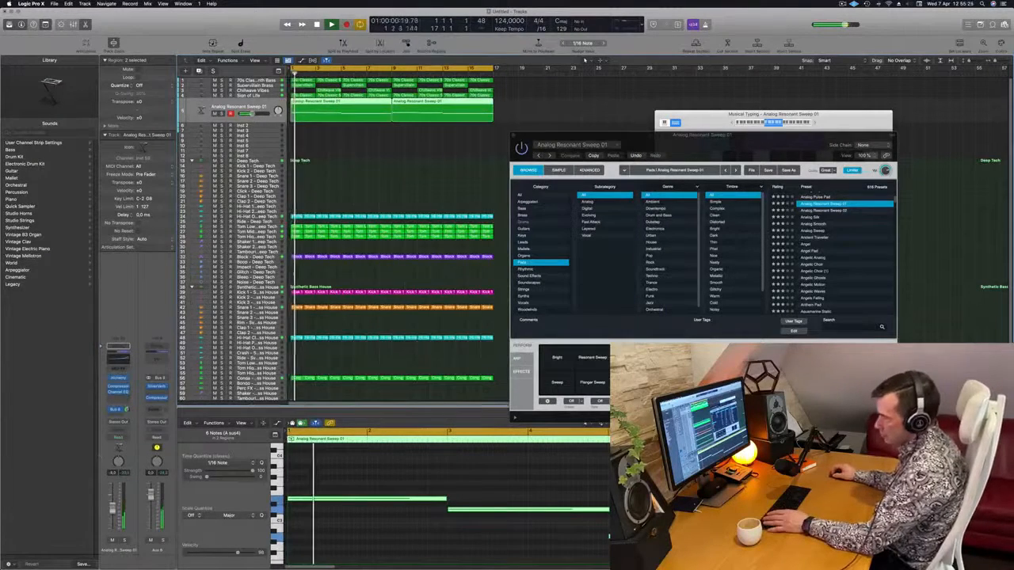
key(space)
key(space)
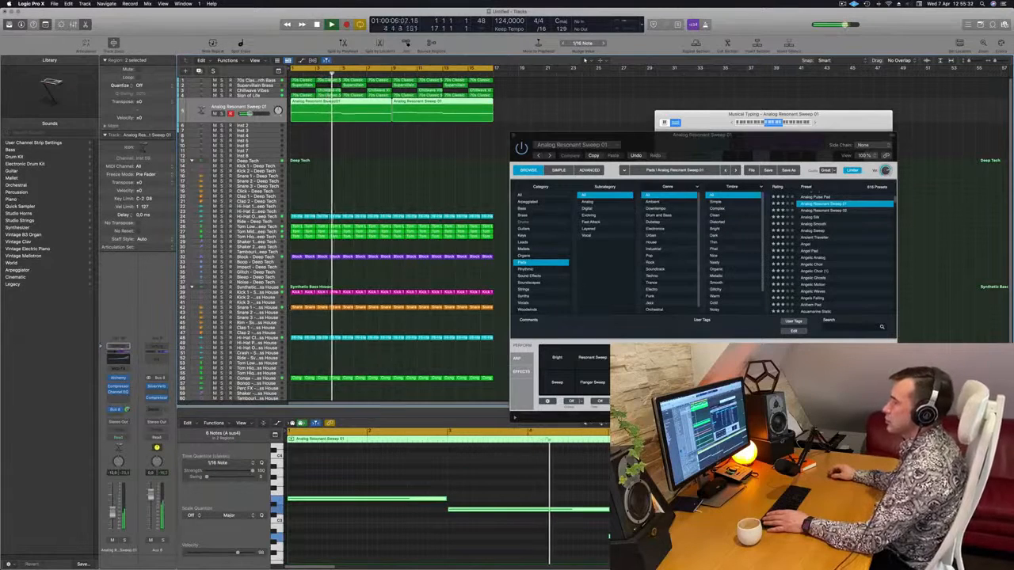
Enable the low-cut band in the pad track's Channel EQ, set it to 268 Hz and replay the loop.
click(121, 360)
click(354, 132)
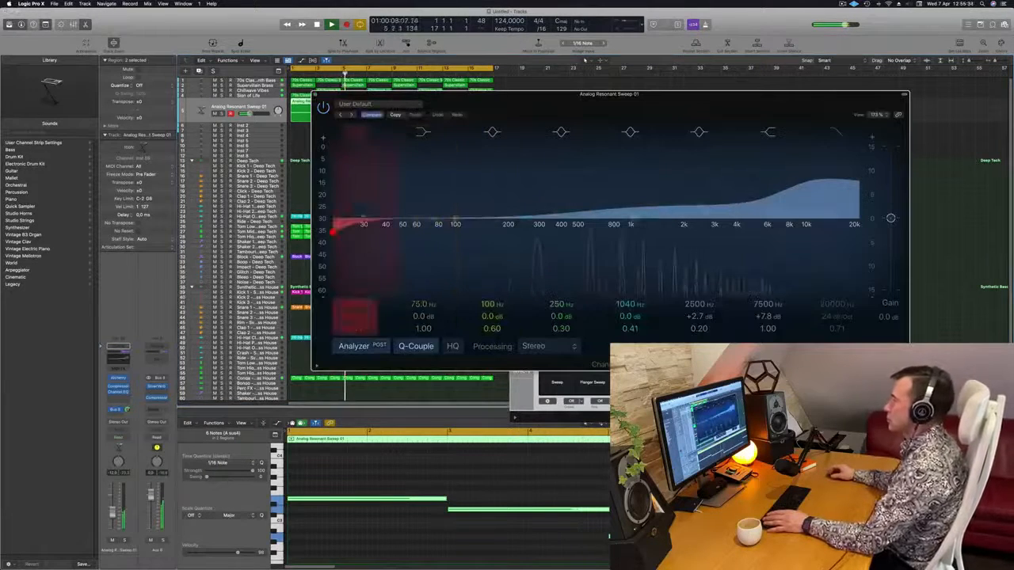
drag(339, 231, 518, 231)
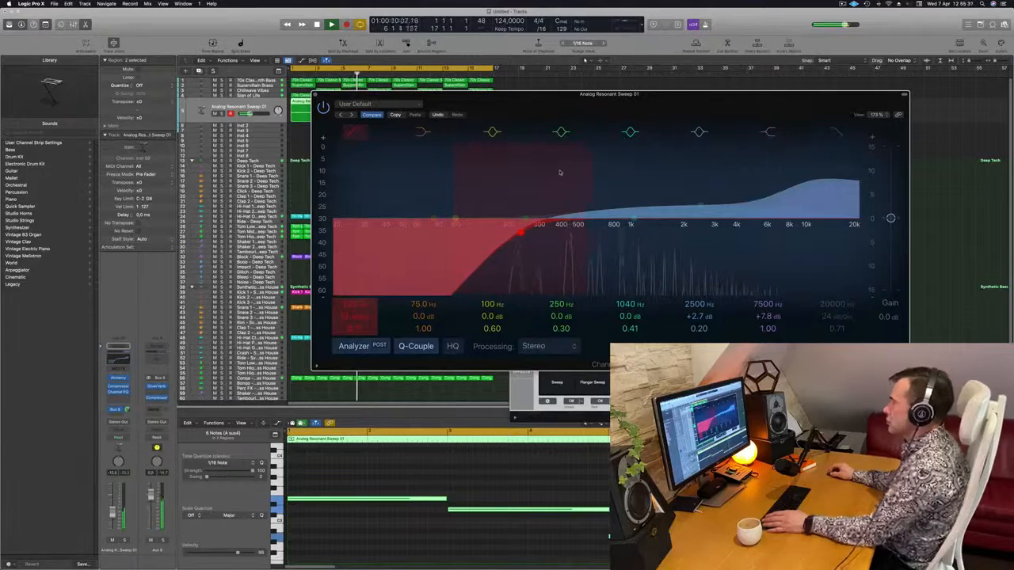
drag(640, 95, 488, 124)
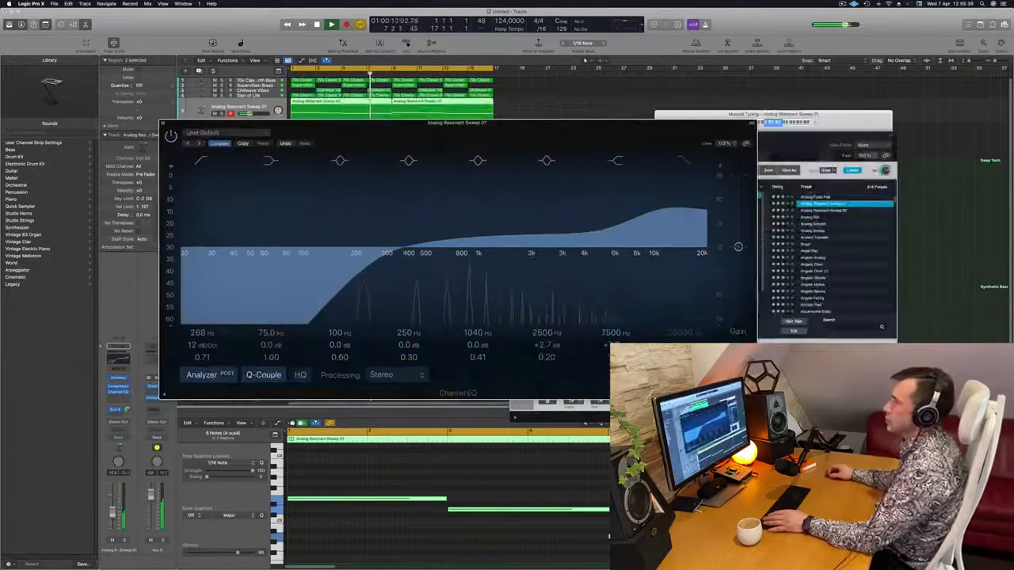
click(164, 124)
key(Return)
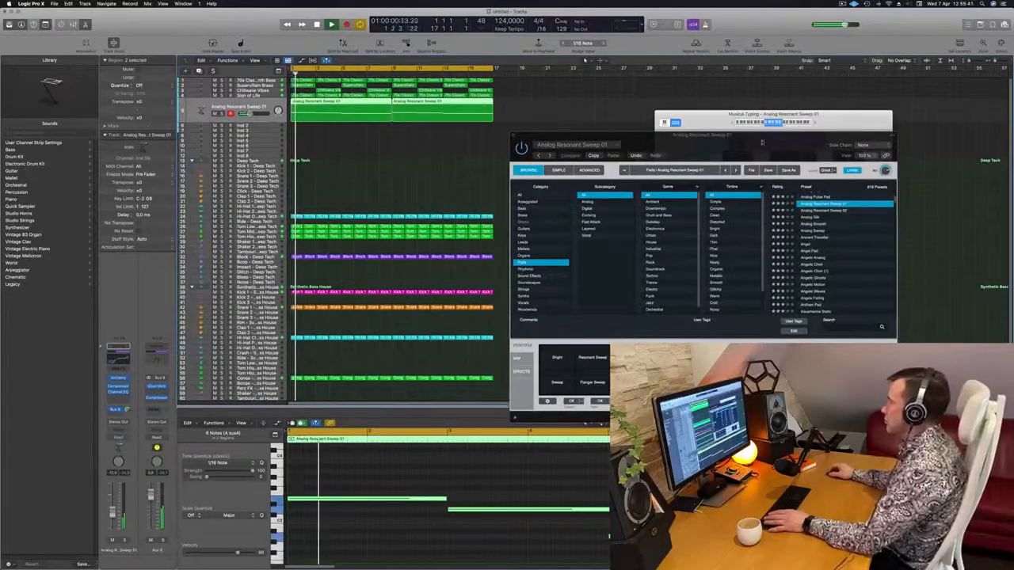
Play the loop repeatedly from bar 1 to judge how the pad sits in the mix, shifting the Alchemy window as needed.
drag(761, 143, 689, 108)
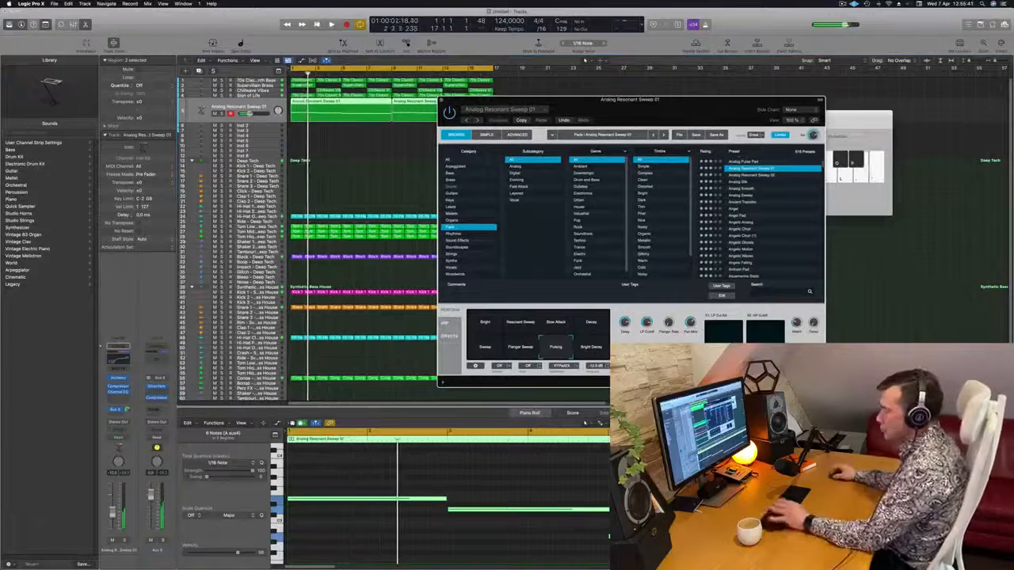
click(239, 106)
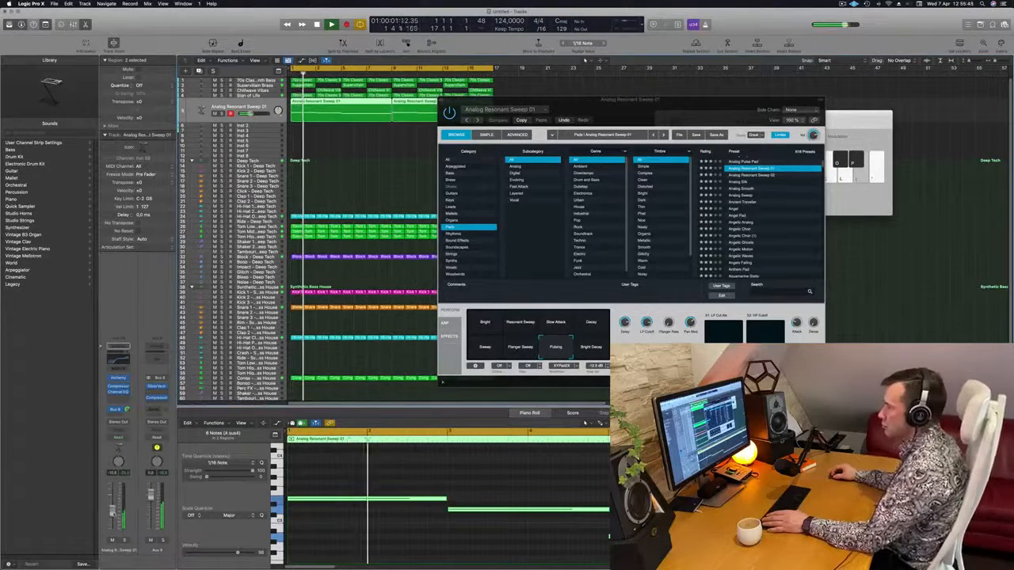
drag(688, 116, 675, 184)
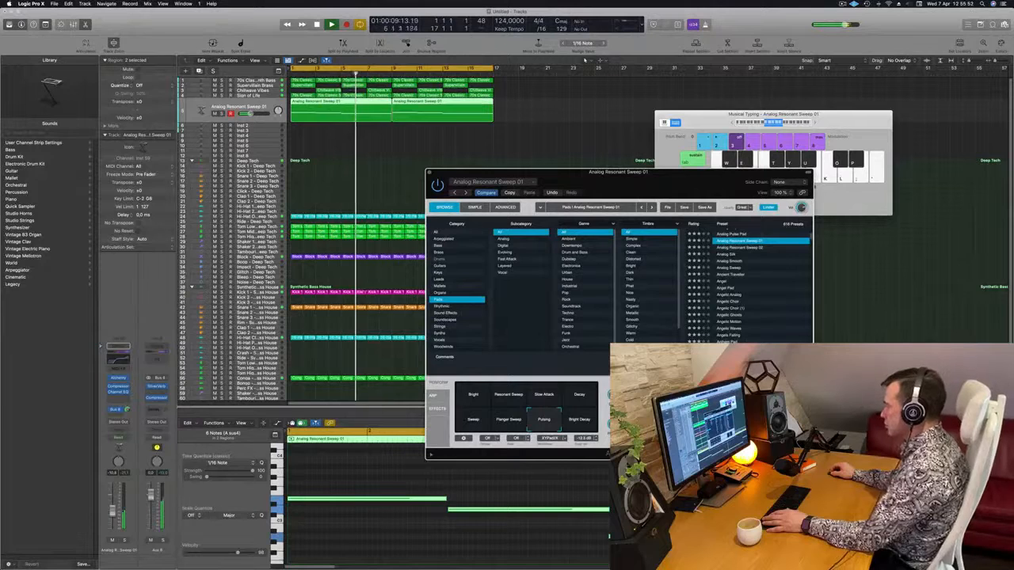
key(space)
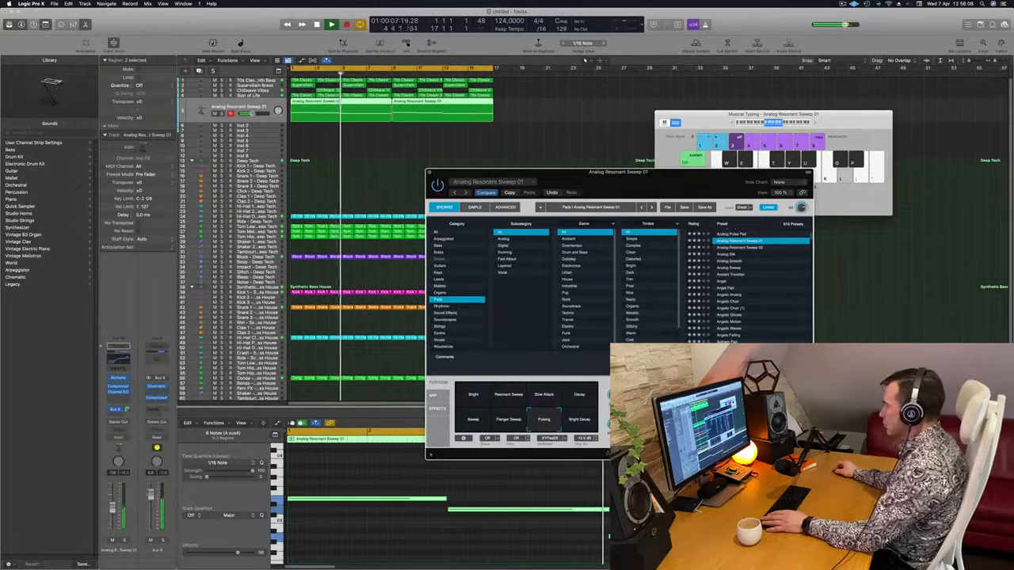
key(space)
key(space)
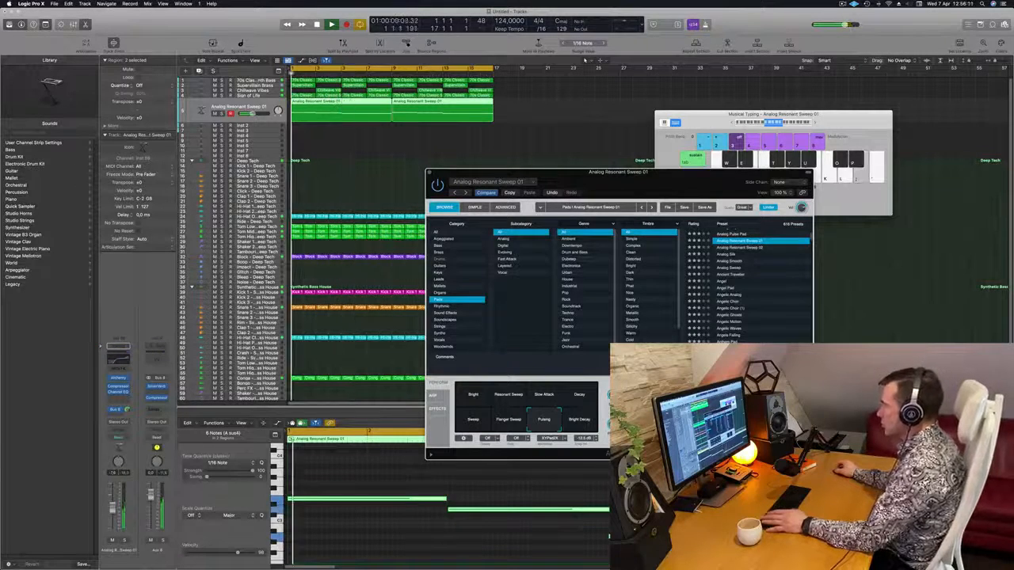
drag(664, 196, 704, 155)
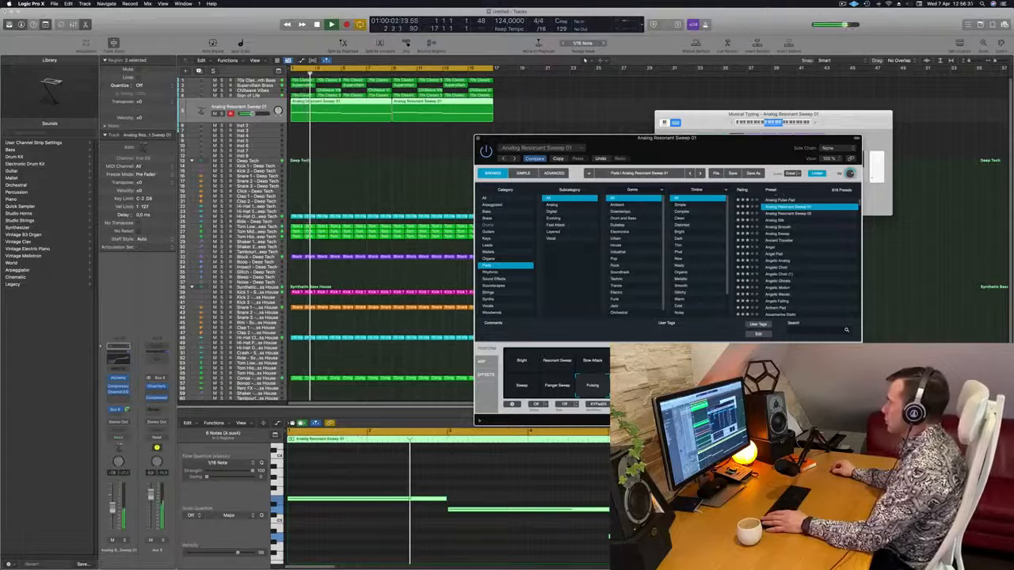
drag(737, 155, 703, 145)
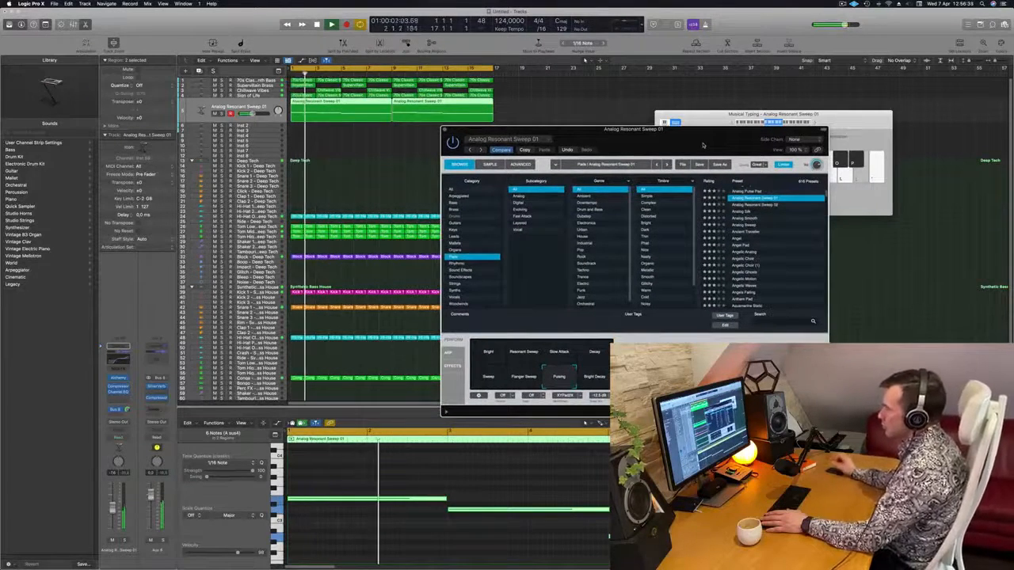
drag(692, 142, 706, 124)
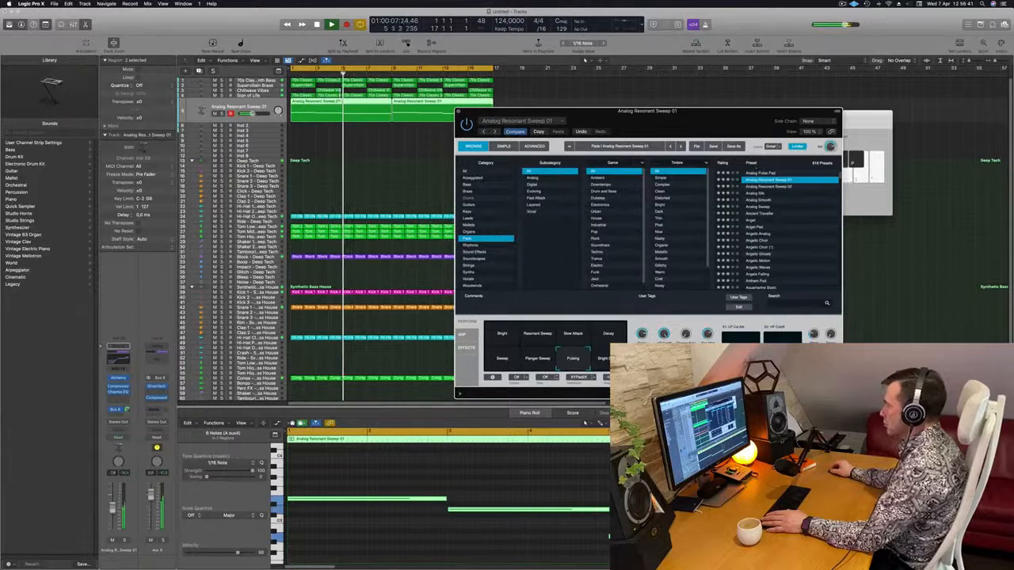
key(Return)
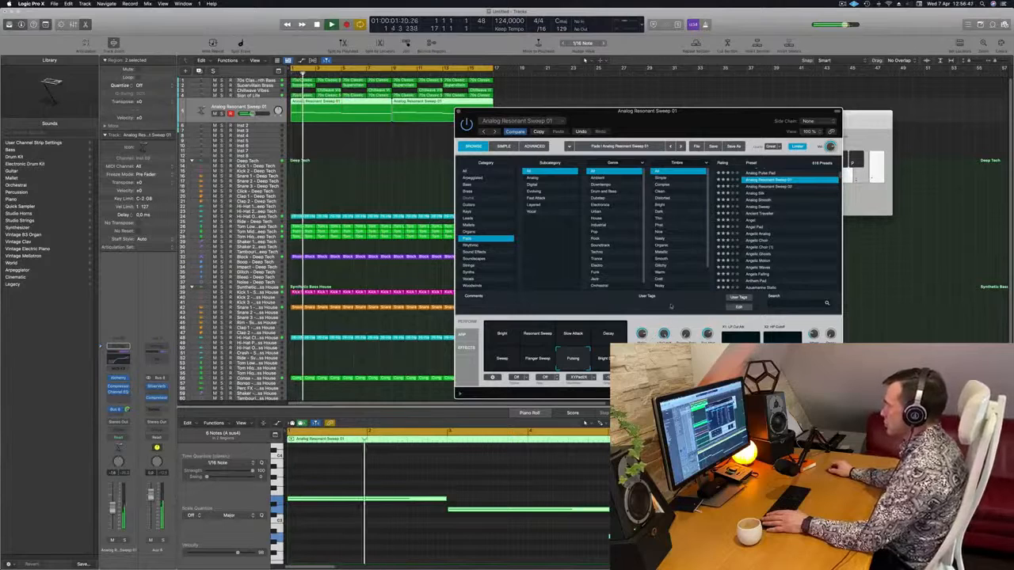
key(Return)
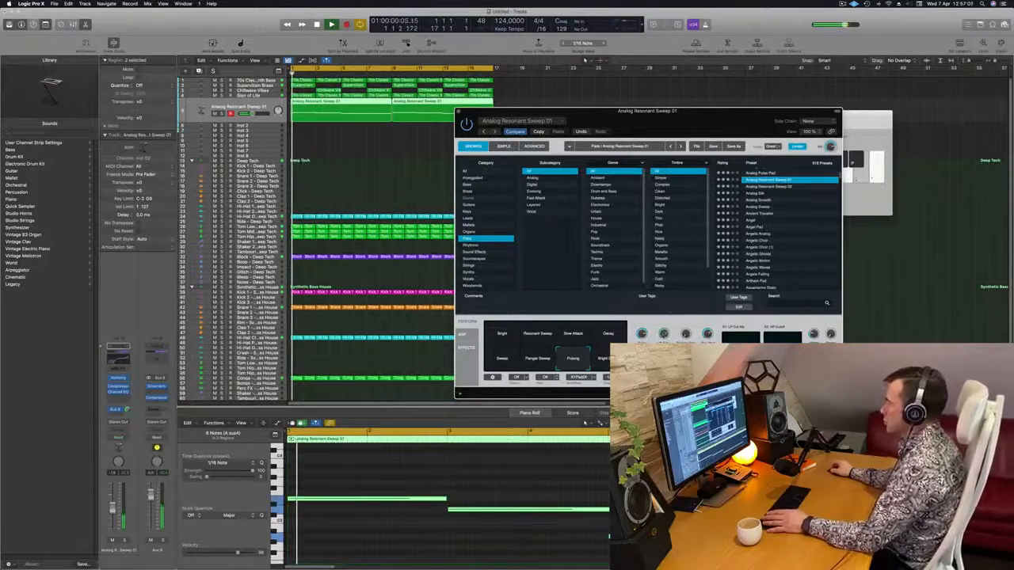
drag(711, 117, 788, 100)
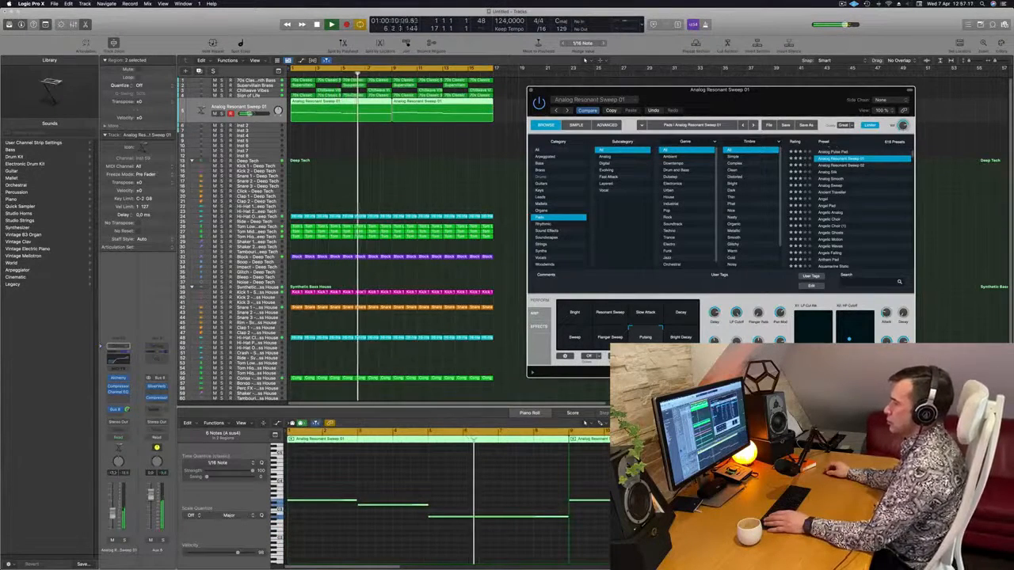
key(Return)
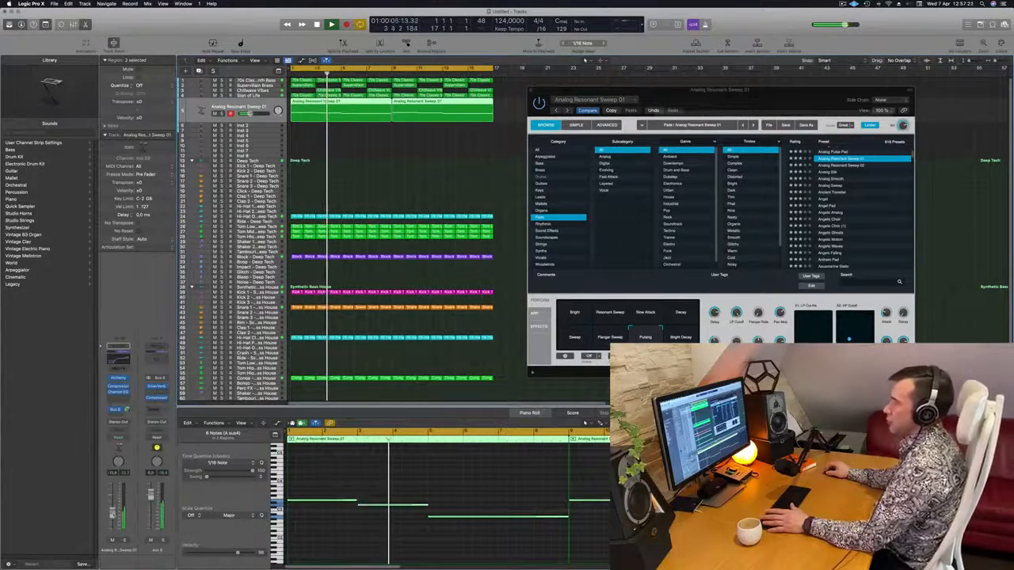
Select all pad notes in the Piano Roll, copy them one octave higher and listen to the loop.
key(Return)
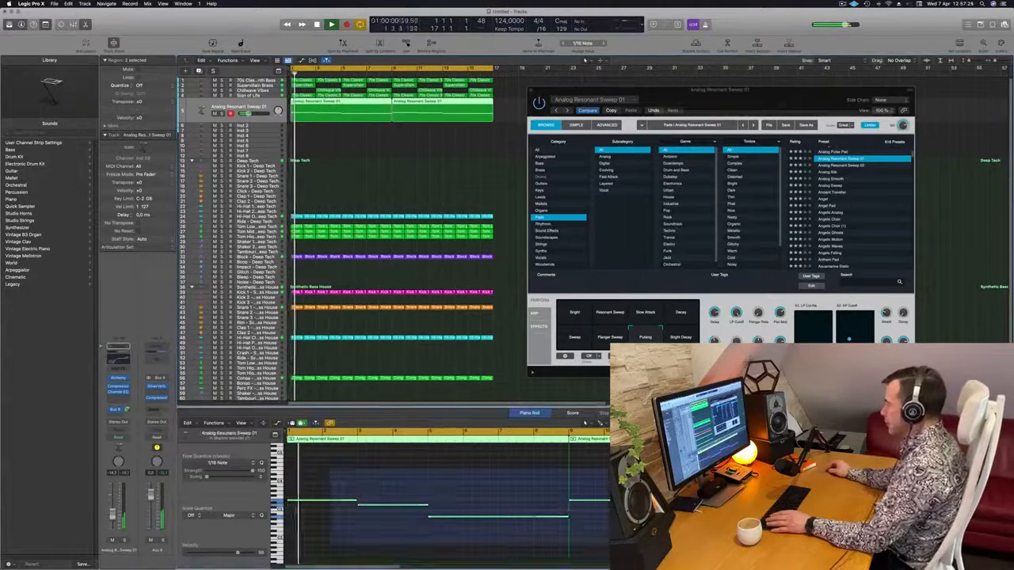
key(Return)
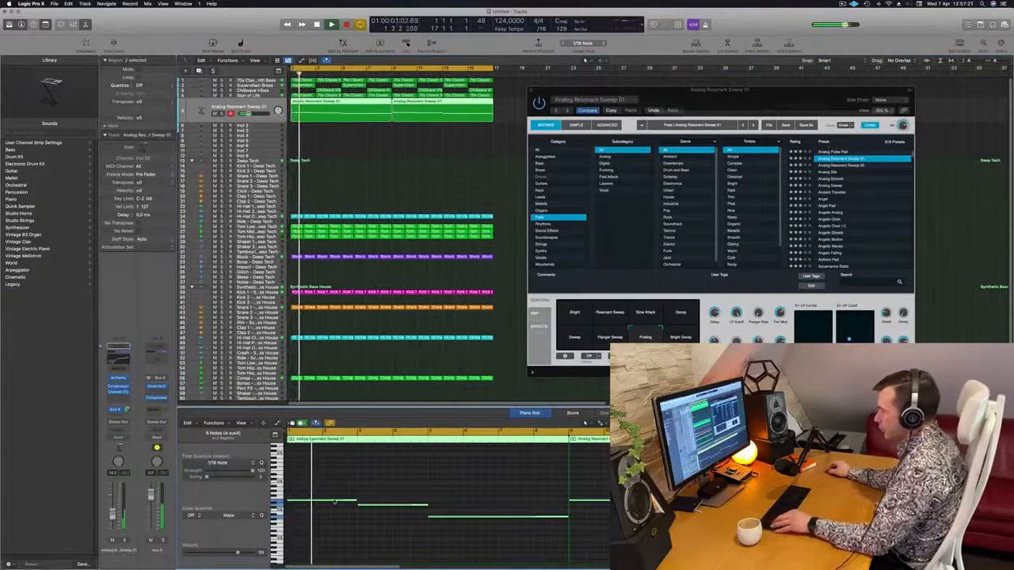
drag(334, 500, 335, 478)
key(Return)
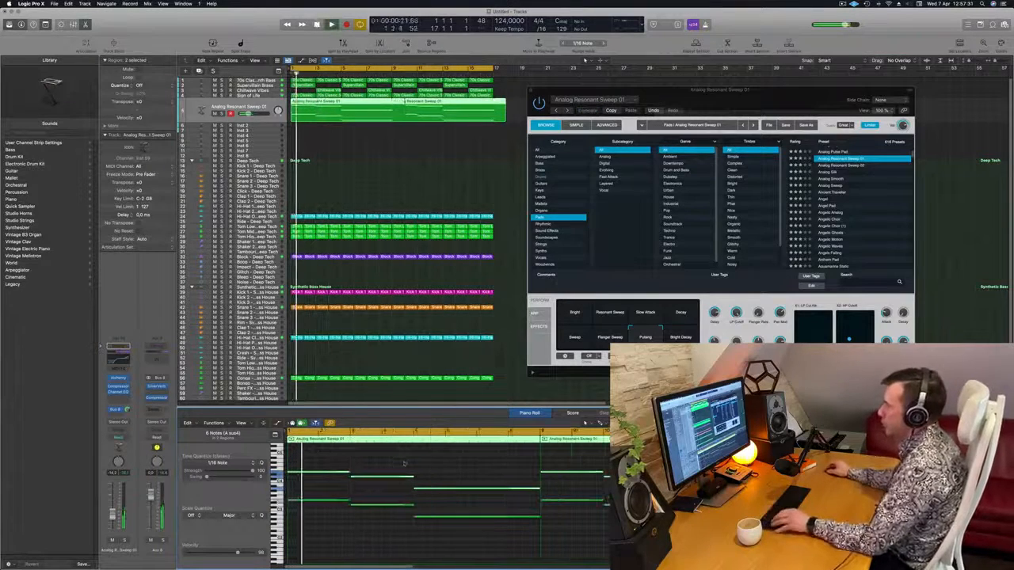
drag(723, 100, 696, 130)
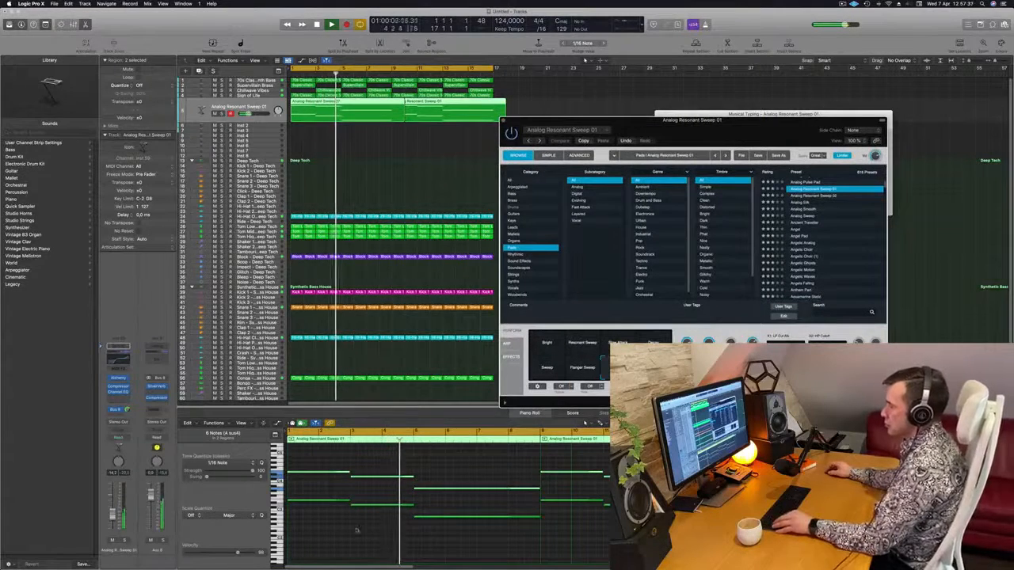
Try copying the upper pad notes below the original line as a third layer, listen, and undo the copy.
drag(334, 477, 337, 518)
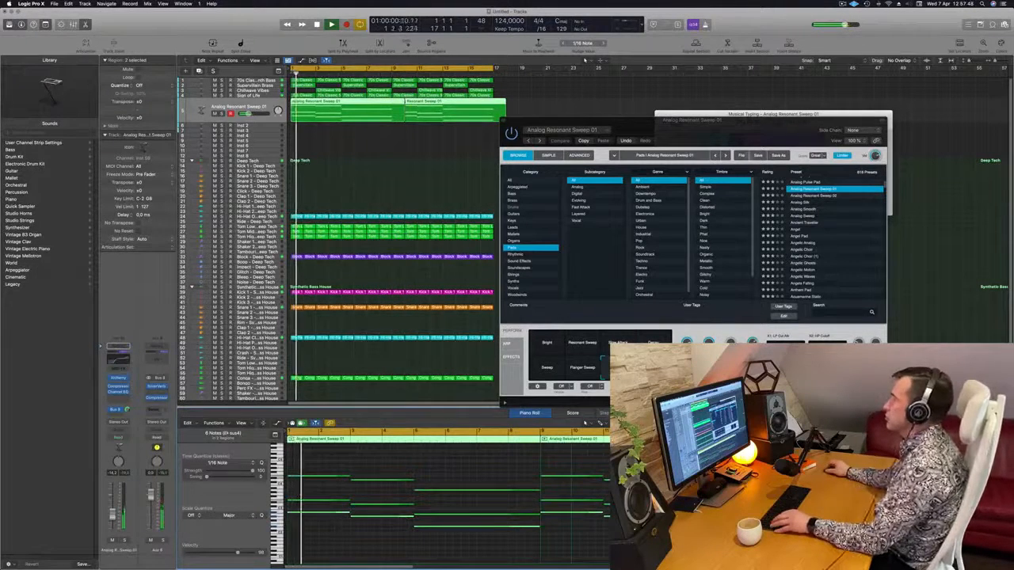
drag(735, 132, 683, 107)
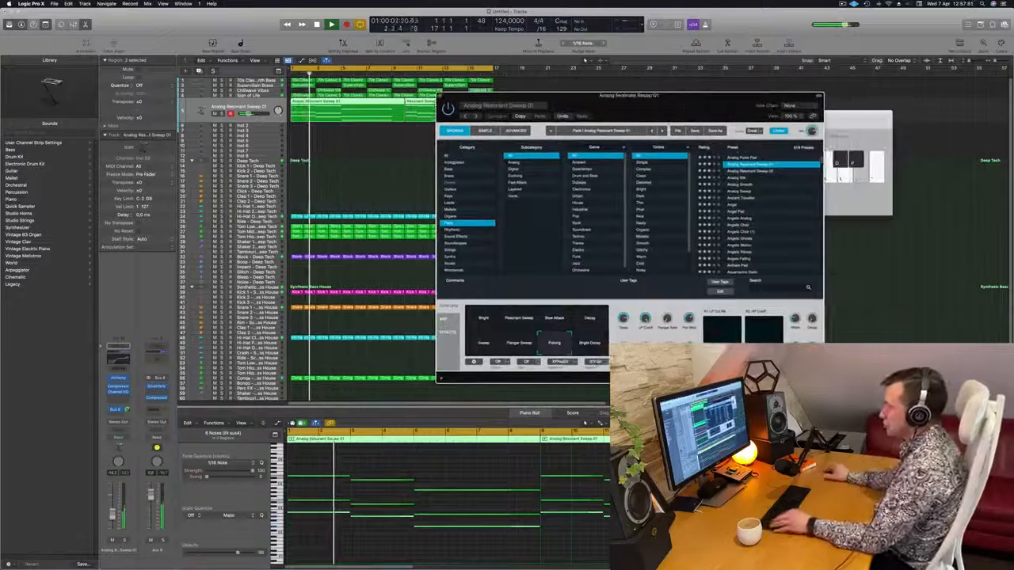
mouse_move(277, 554)
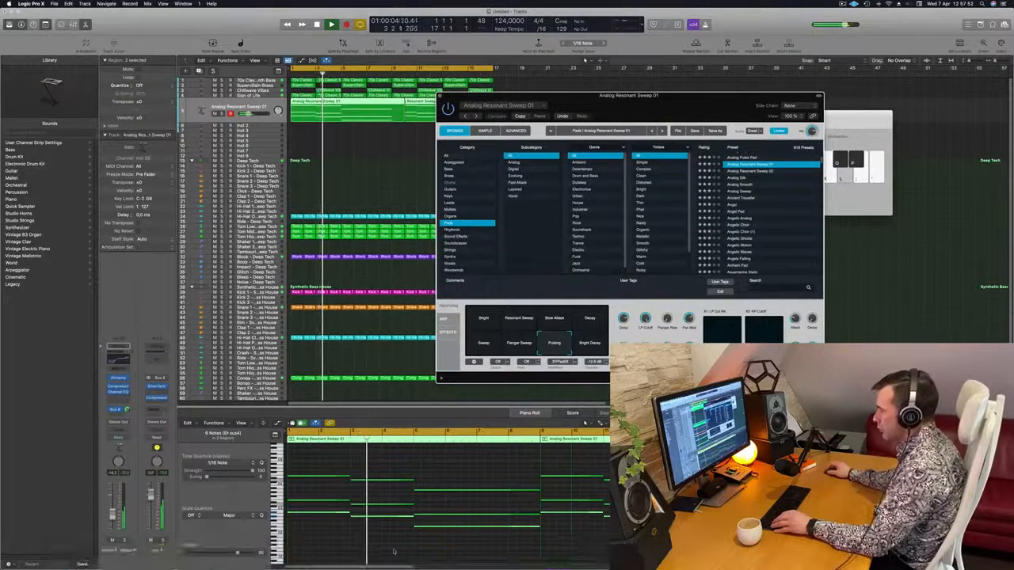
key(super+z)
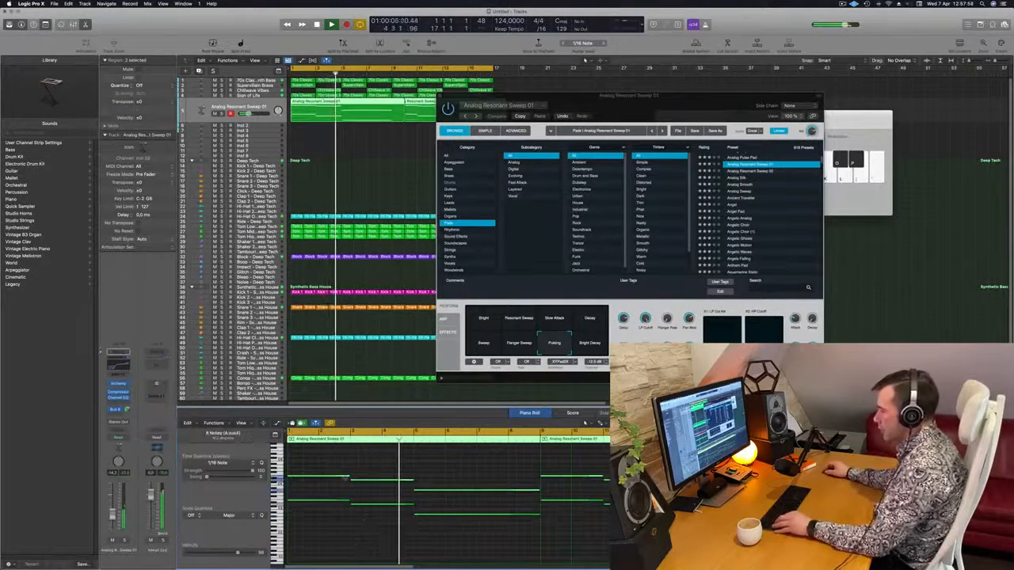
Copy the upper pad notes below the original line again and transpose the copied layer so its first note is G#2.
drag(335, 478, 338, 531)
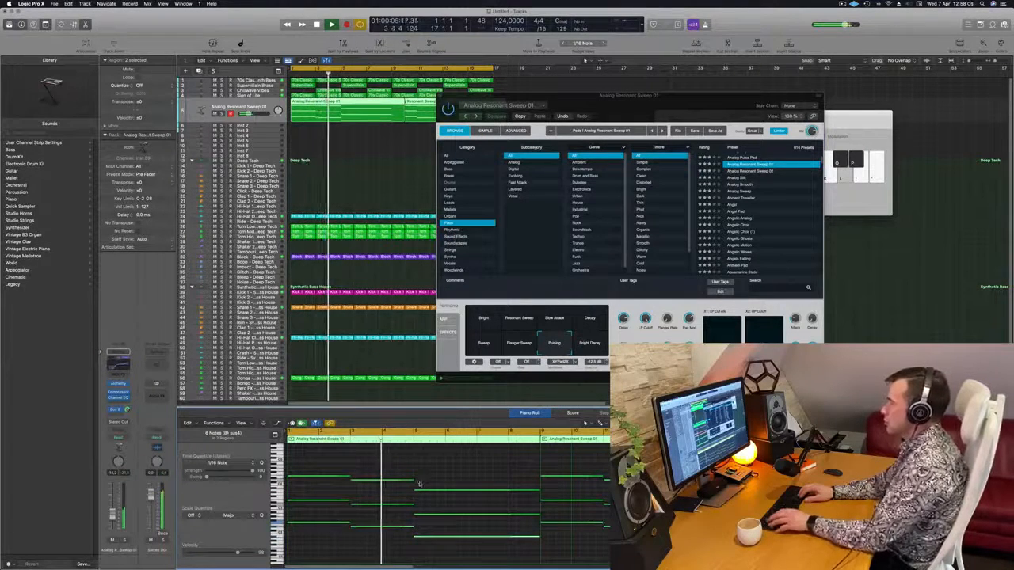
key(Return)
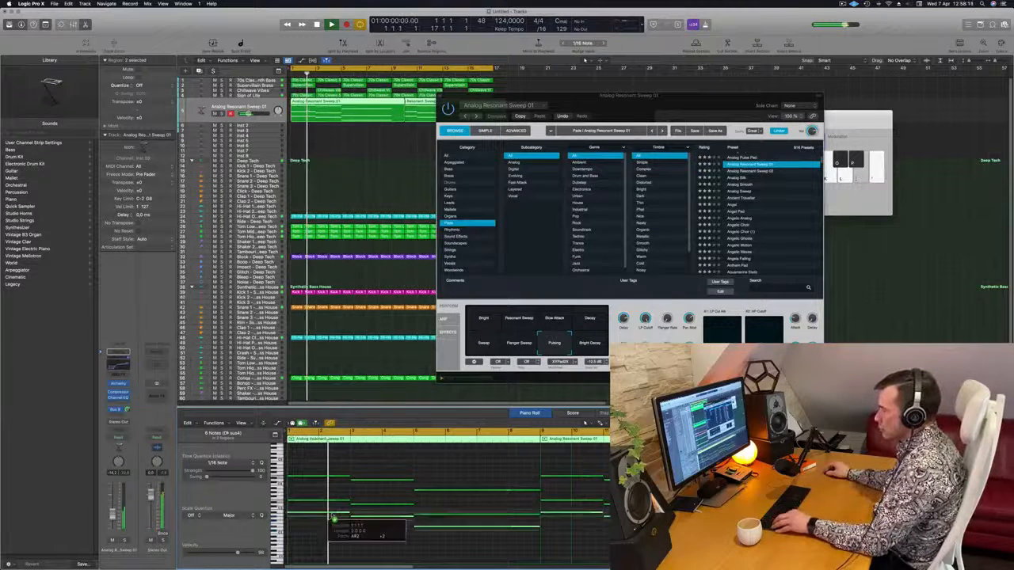
click(332, 504)
drag(333, 505, 333, 521)
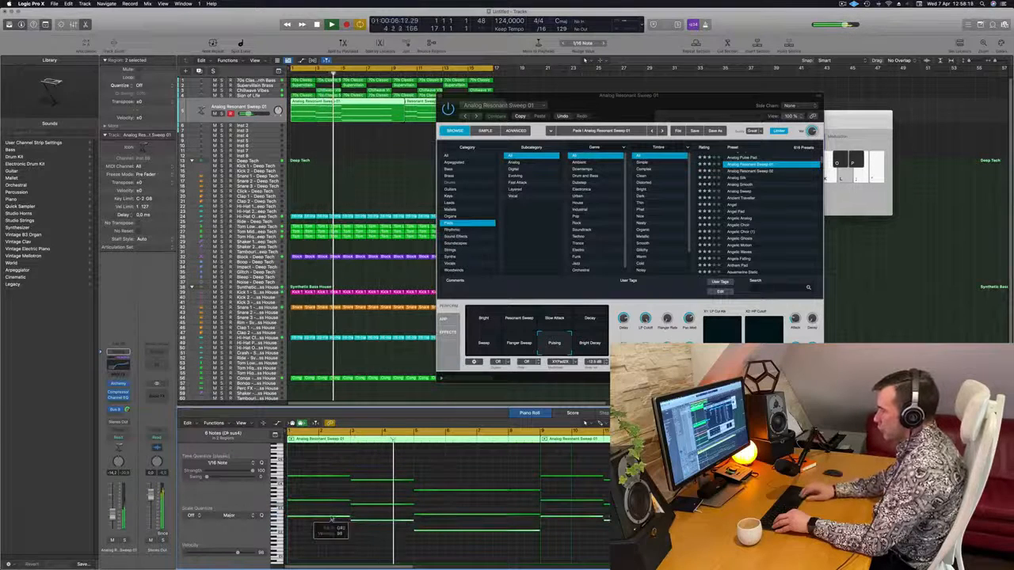
Try raising the lowest copied pad layer by two semitones and listen to the loop.
key(alt+Up)
key(alt+Up)
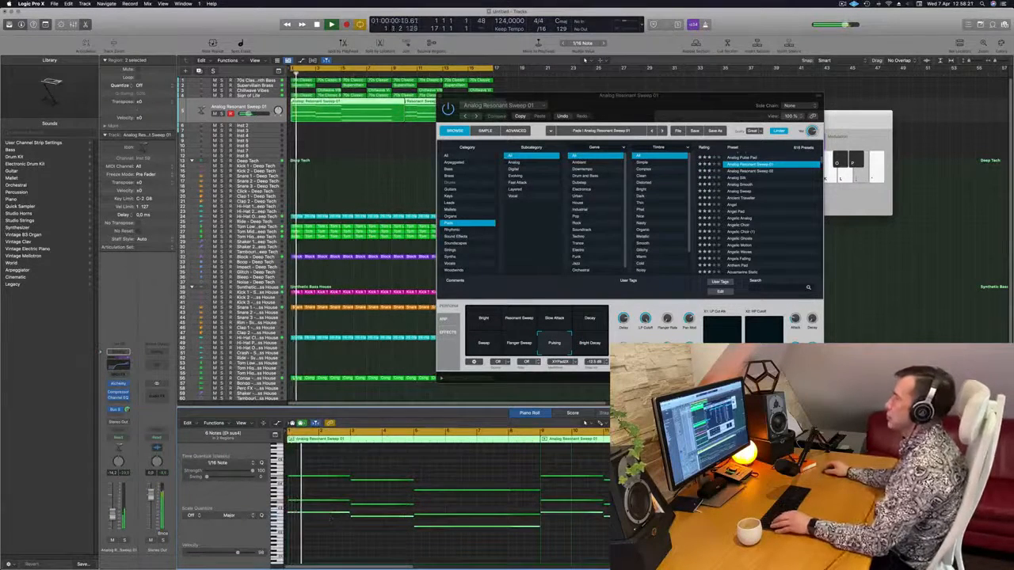
drag(618, 113, 643, 95)
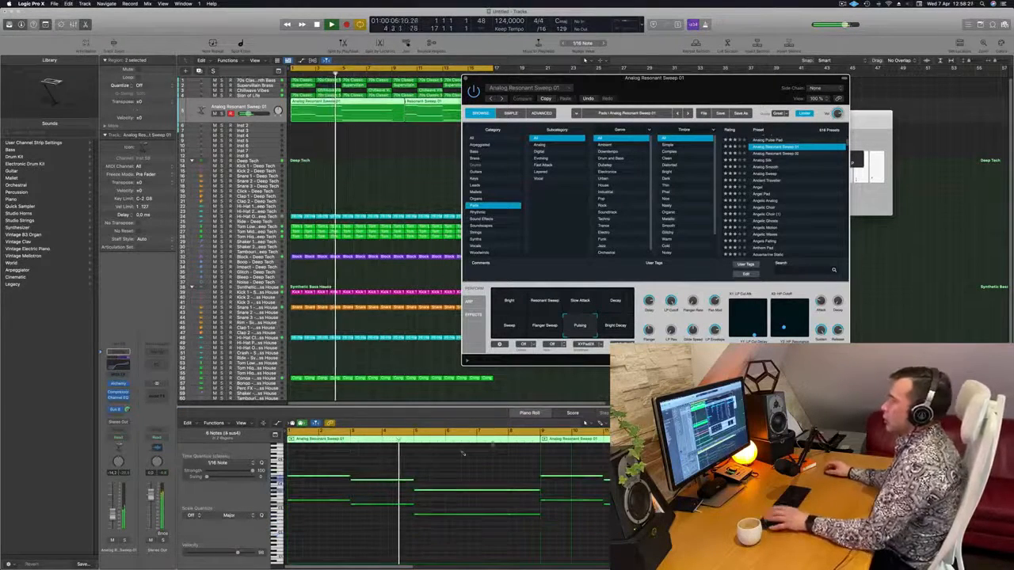
Play the loop again from bar 1 to judge the two-layer pad, shifting the Alchemy window aside.
drag(713, 87, 646, 94)
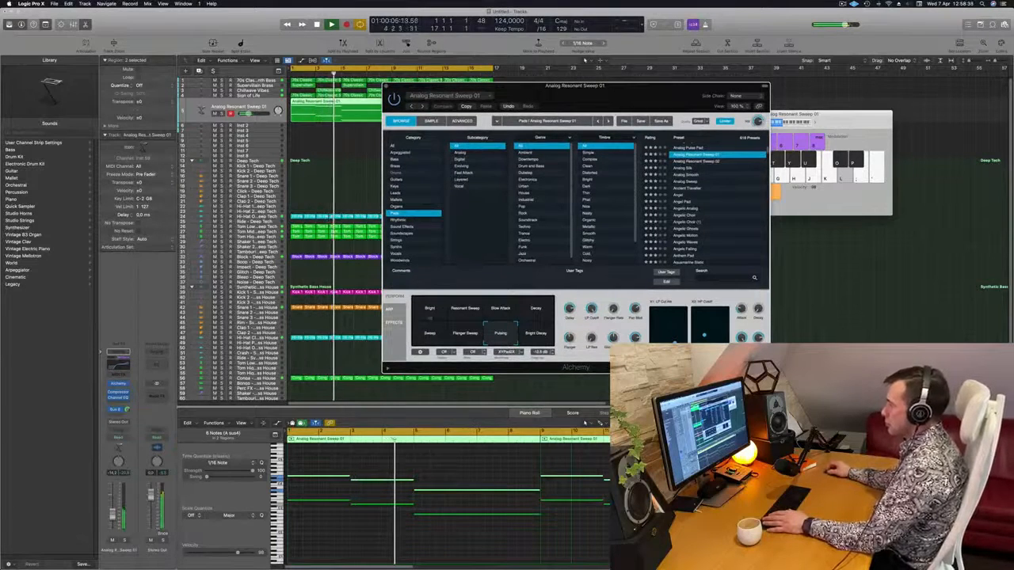
key(Return)
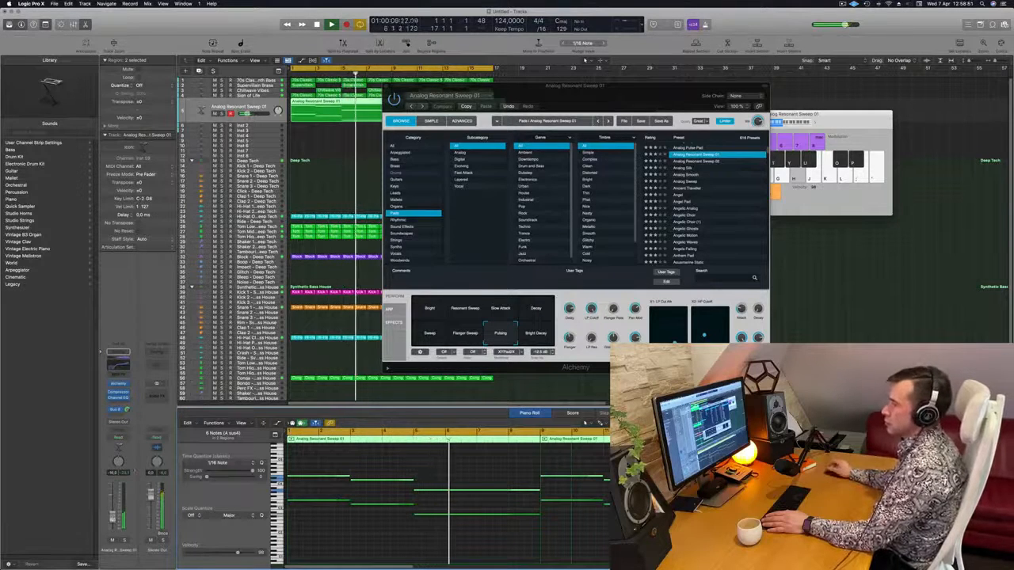
drag(576, 85, 542, 91)
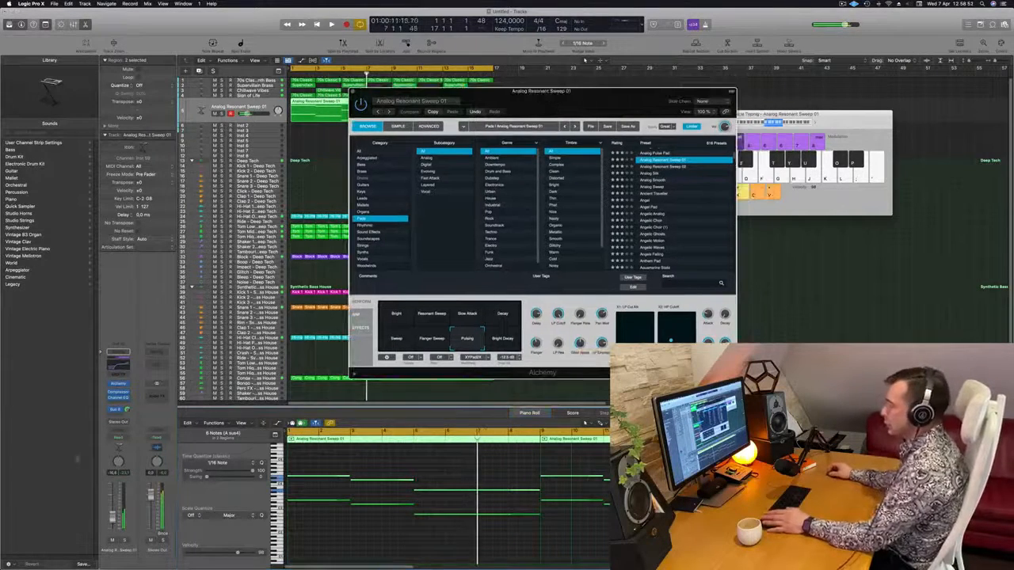
key(Return)
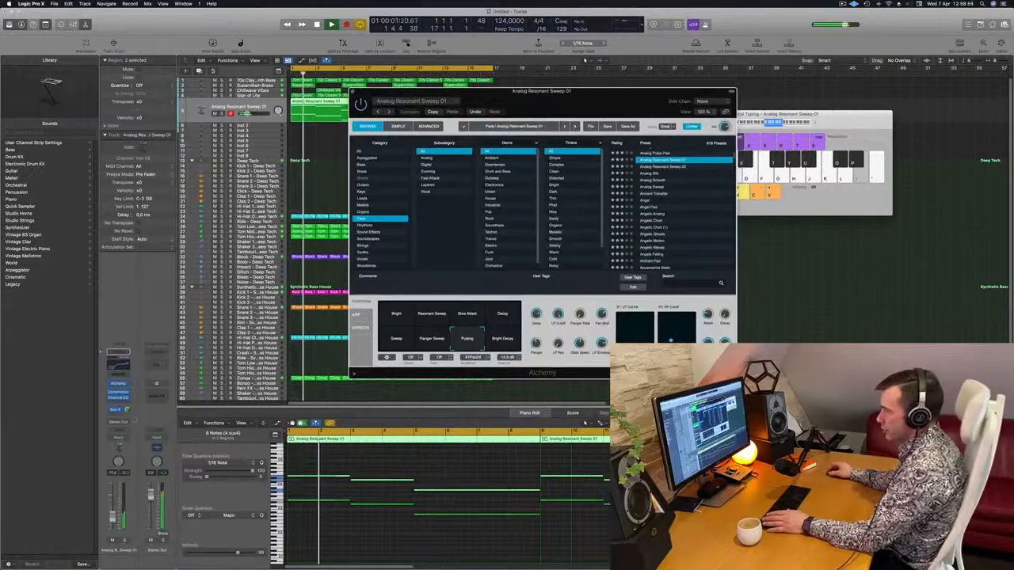
In the pad's Channel EQ, boost the high shelf further at 7950 Hz and set the low cut to 402 Hz with Q 0.64.
click(118, 397)
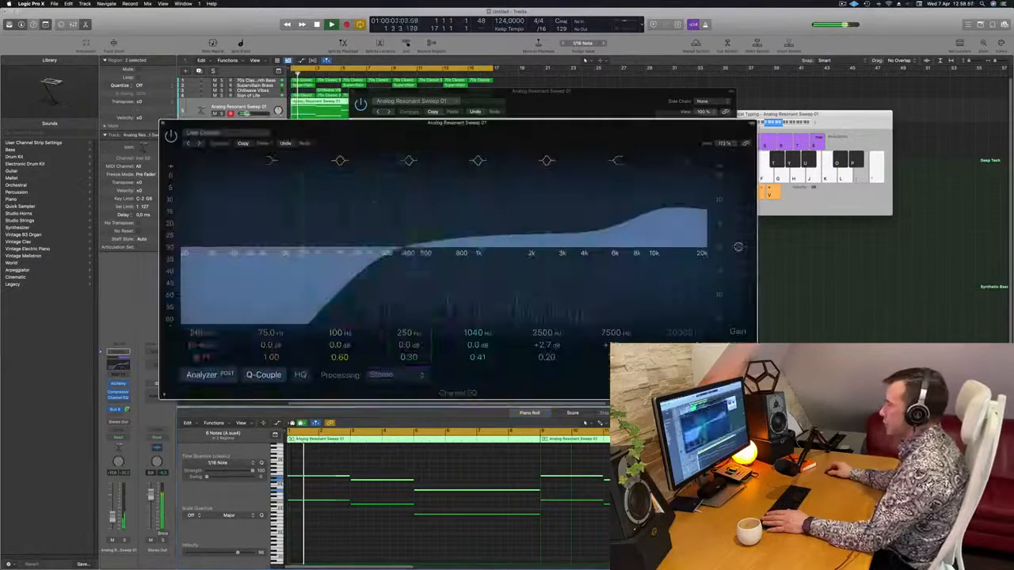
drag(631, 230, 635, 179)
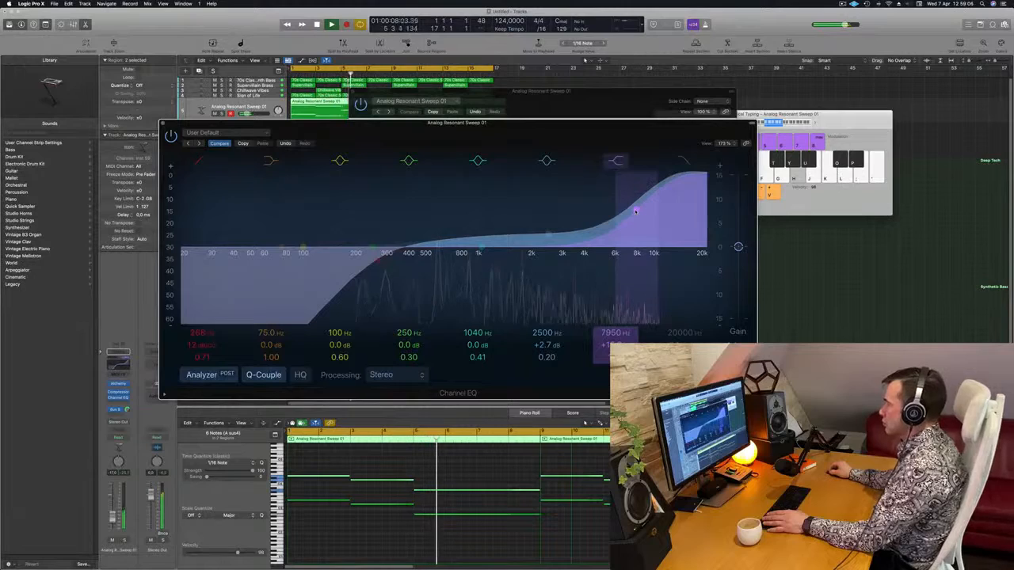
drag(584, 149, 718, 155)
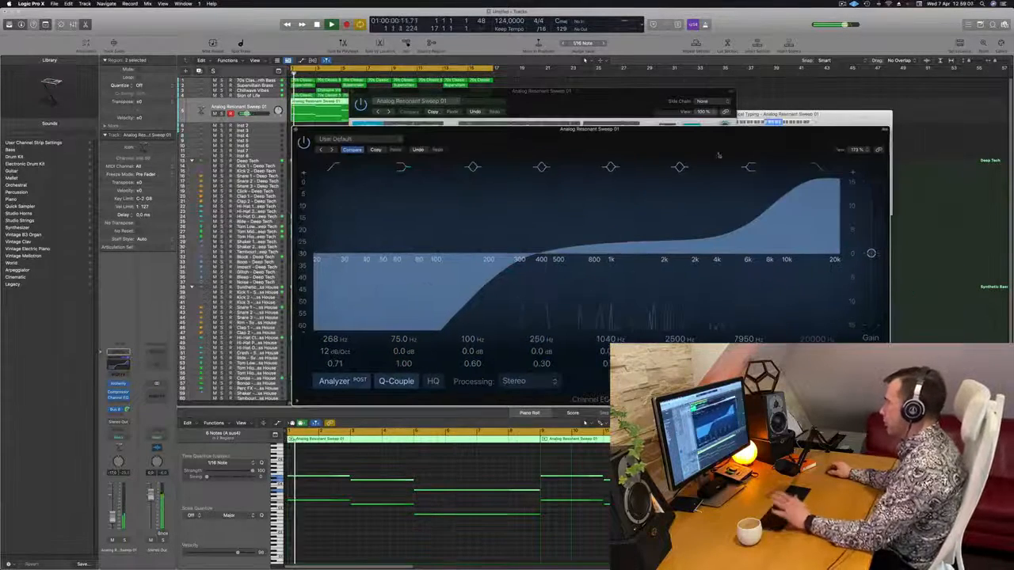
drag(499, 285, 554, 271)
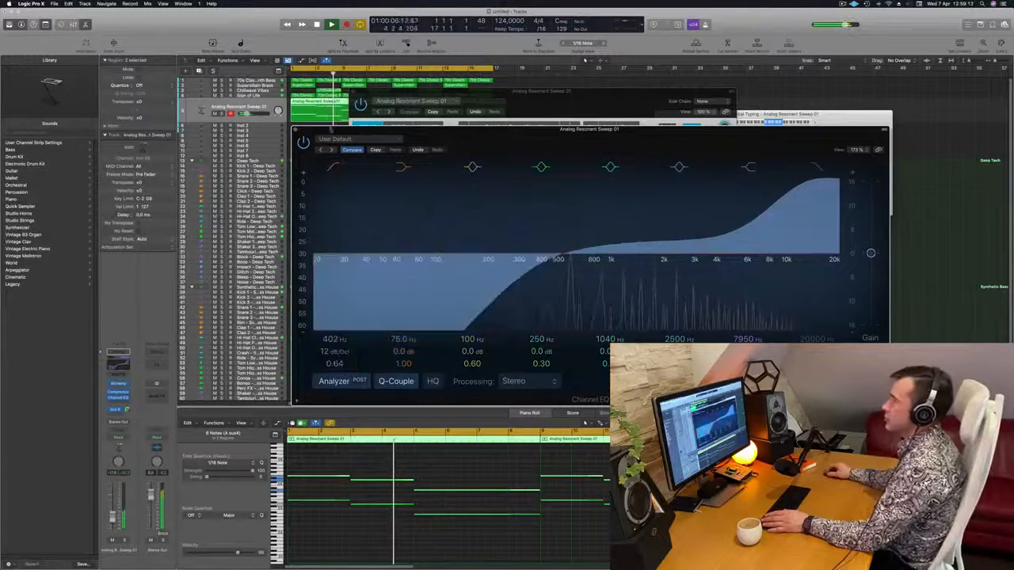
click(295, 130)
Split the overhanging pad regions at bars 9 and 17, splitting the crossing notes, and remove the excess pieces.
drag(591, 94, 822, 77)
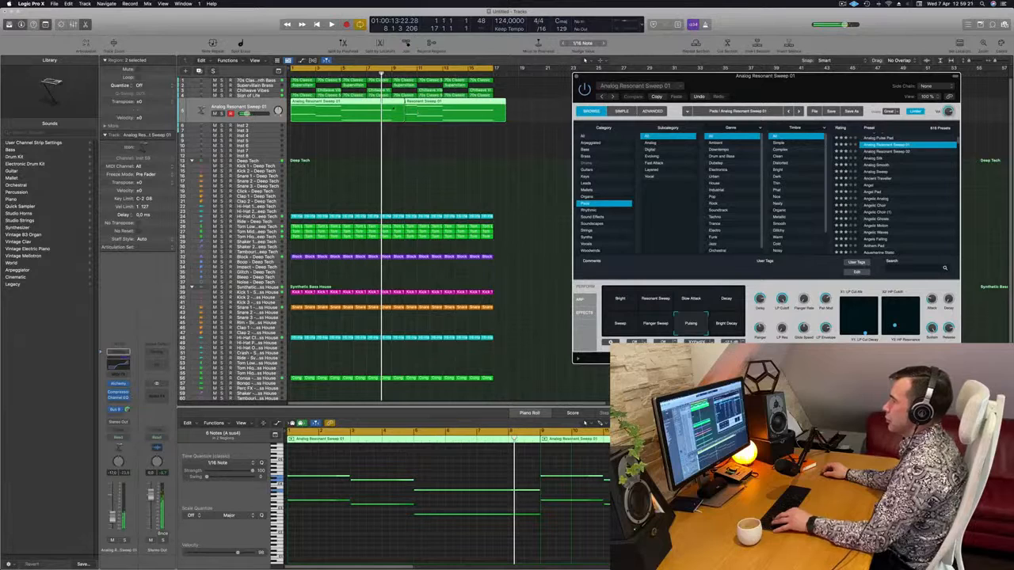
key(super+t)
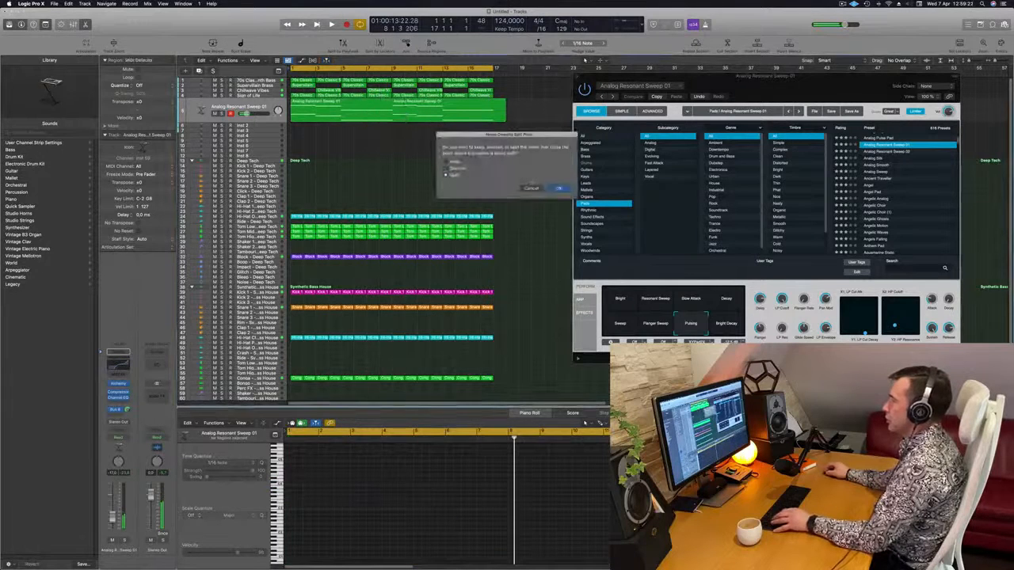
key(Return)
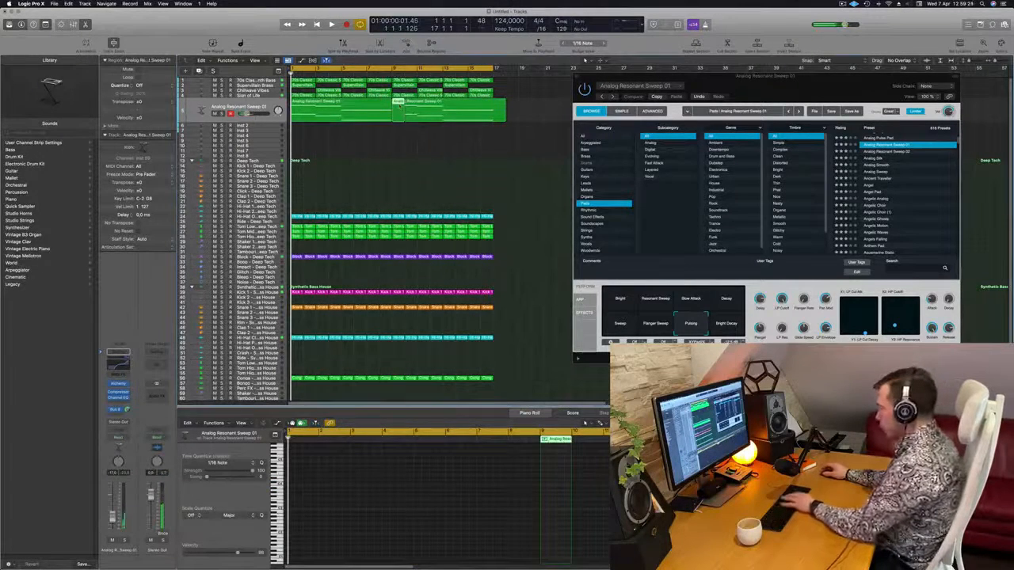
click(496, 116)
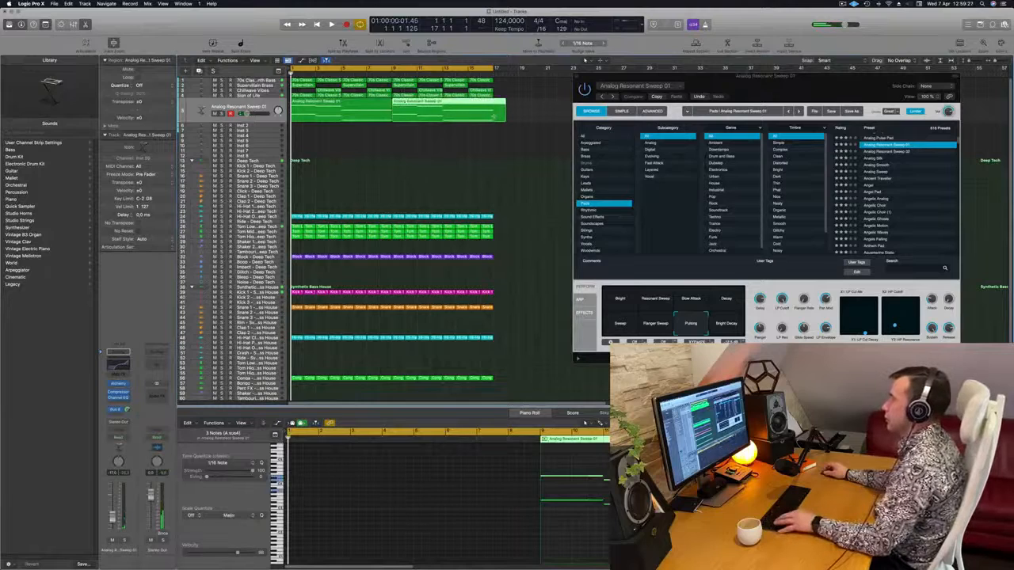
super+double_click(492, 116)
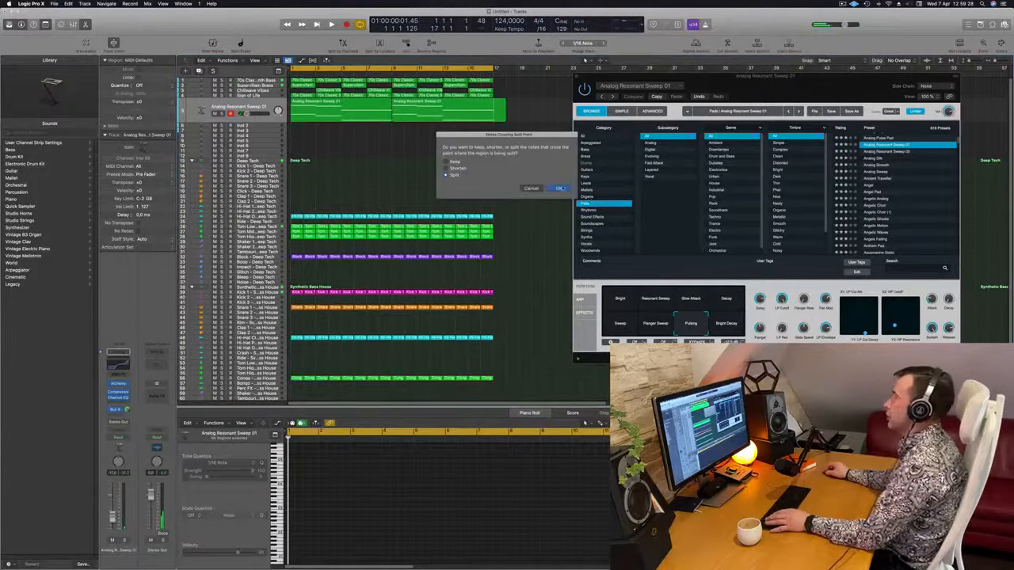
click(559, 189)
Play the loop from bar 1 to check the trimmed pad regions.
key(space)
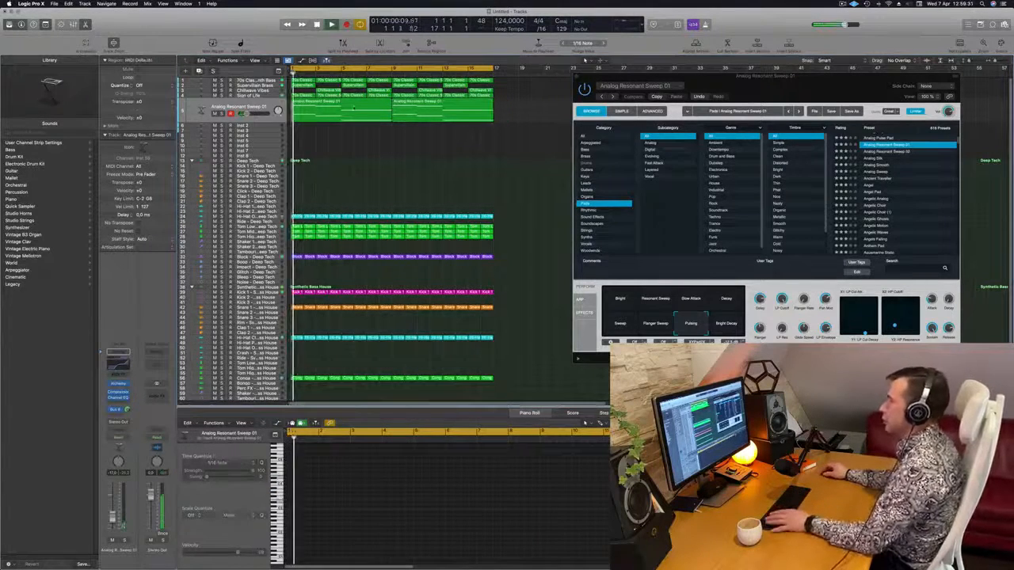
click(375, 112)
key(super+Left)
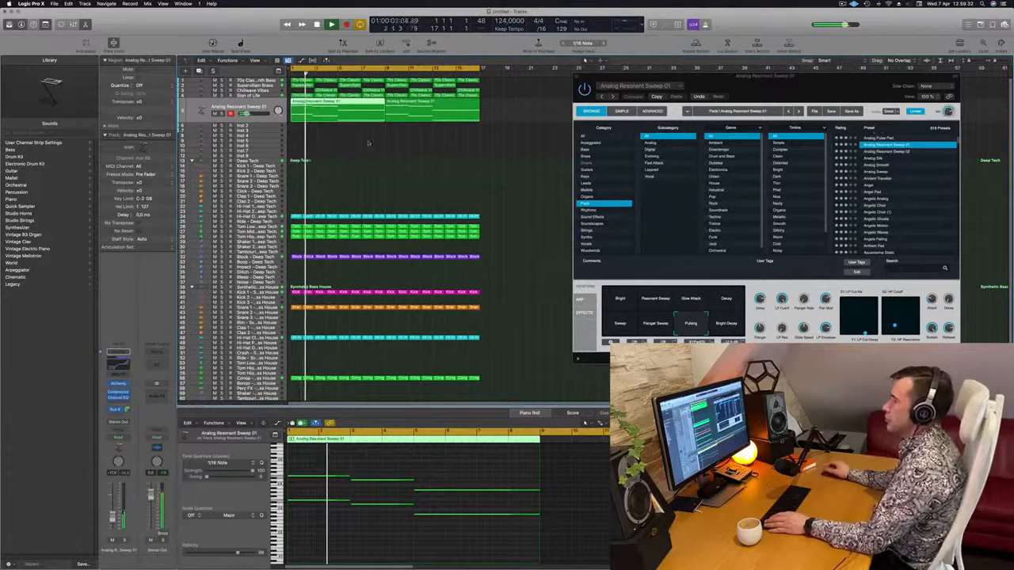
click(361, 144)
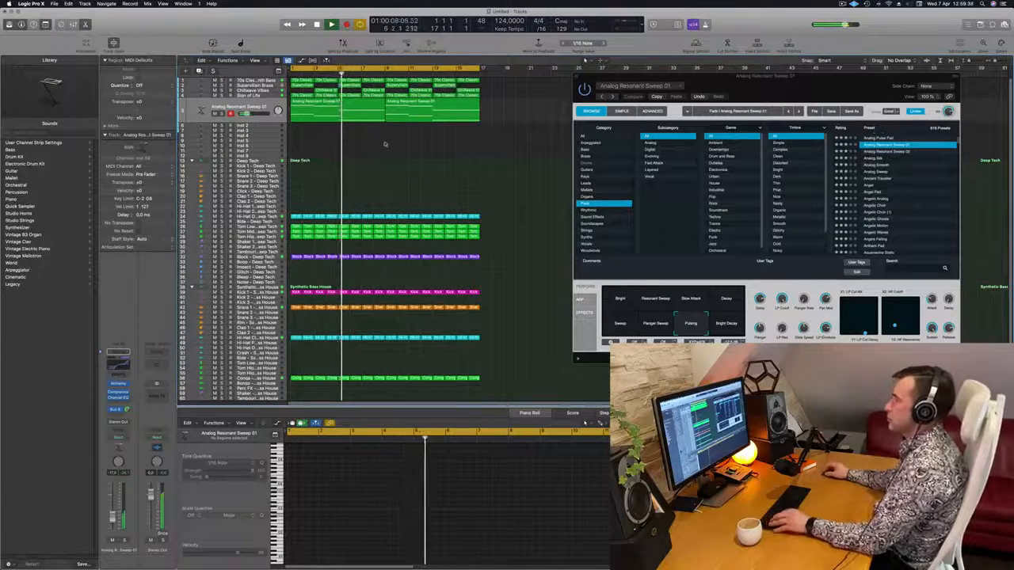
key(super+Left)
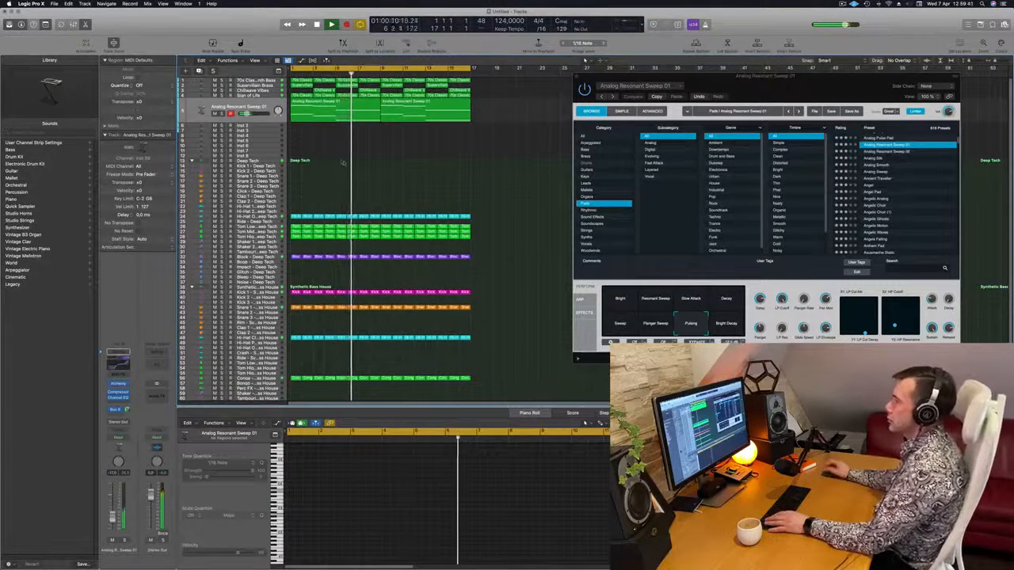
key(Return)
In the first pad region, delete the notes between bars 3 and 5 and extend the opening notes to bar 5.
click(319, 103)
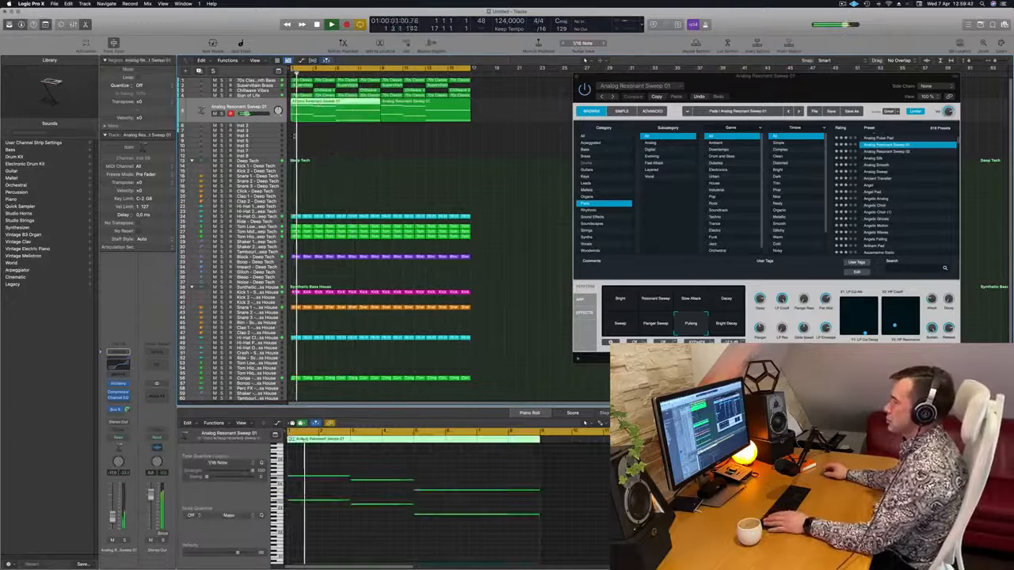
drag(374, 449, 373, 534)
key(Delete)
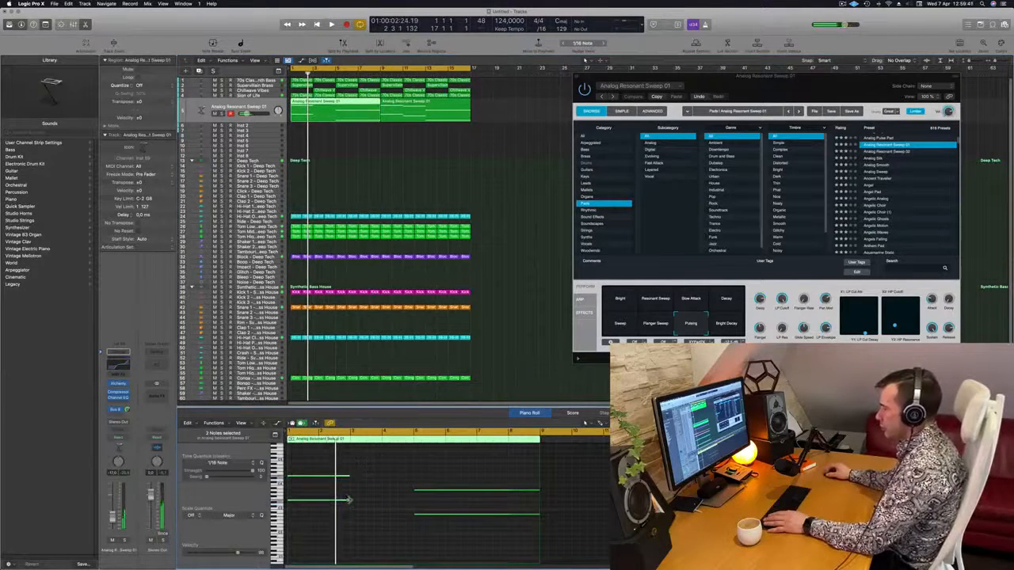
drag(347, 500, 402, 504)
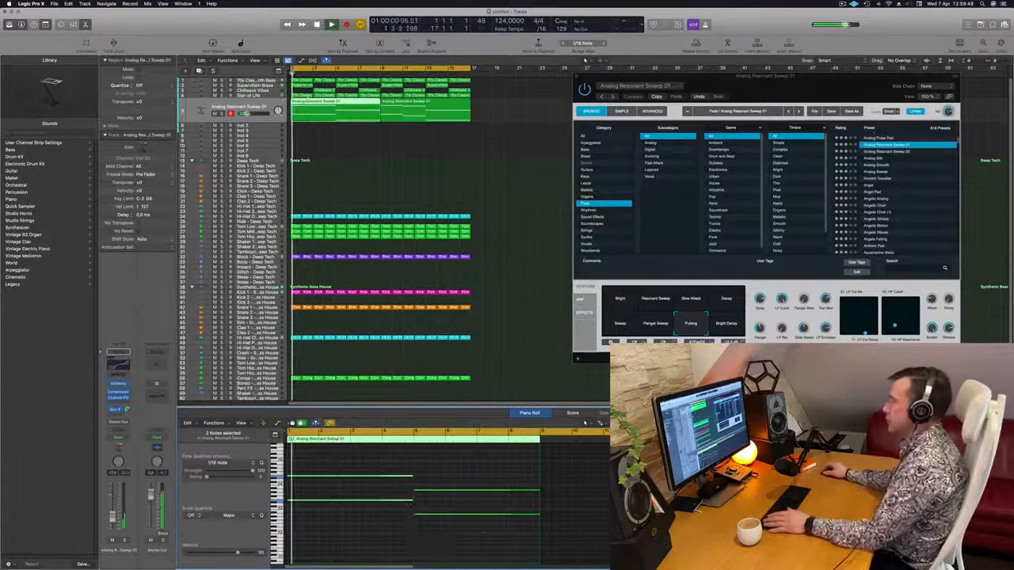
Listen to the loop from bar 1 to check the simplified pad chords.
click(506, 233)
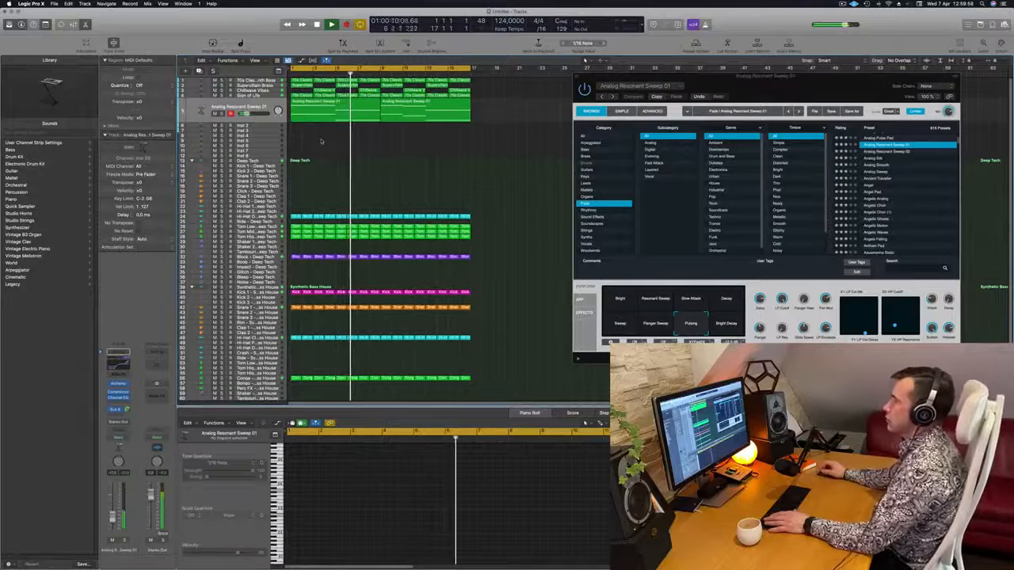
key(Return)
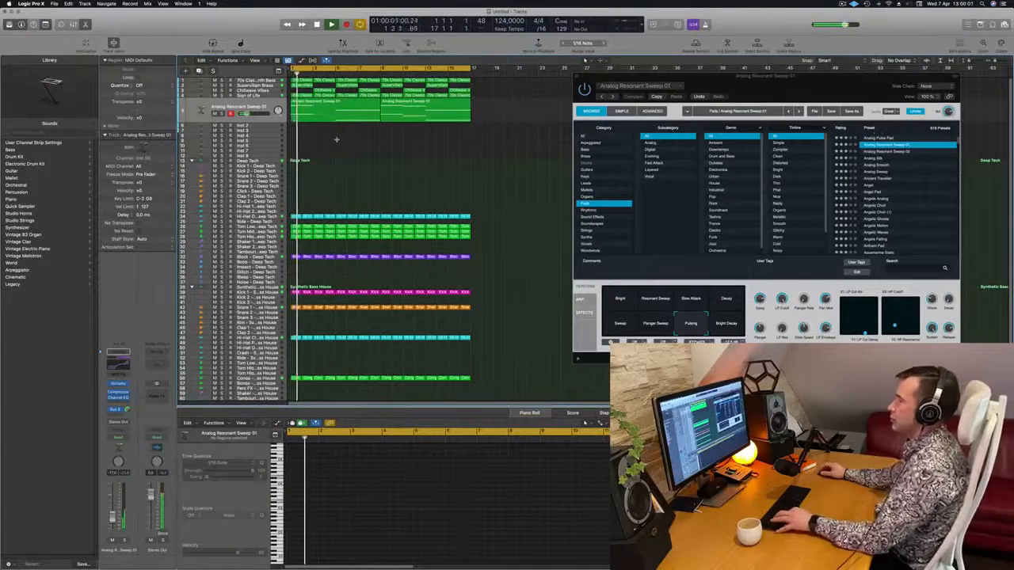
drag(785, 94, 714, 110)
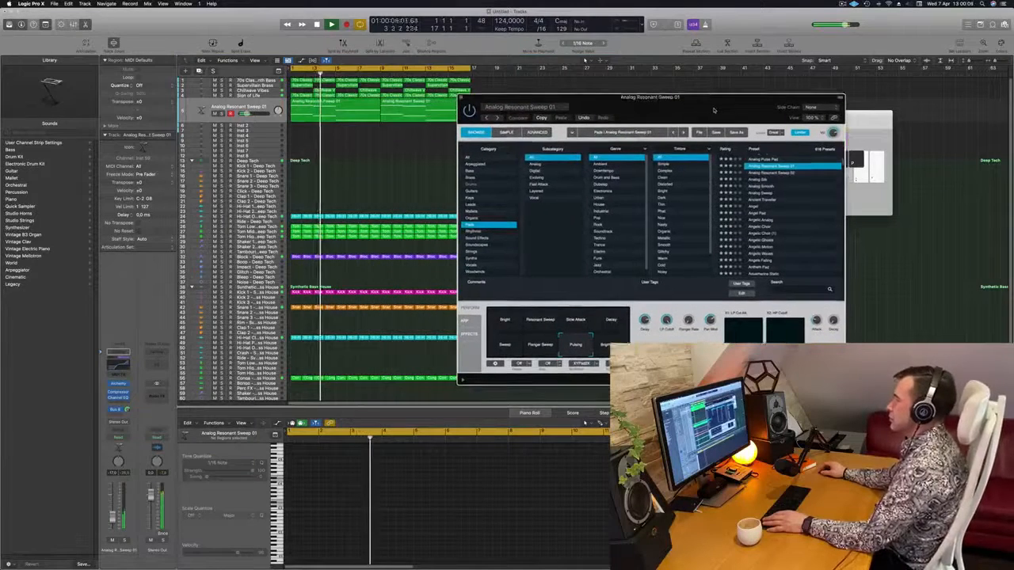
key(Return)
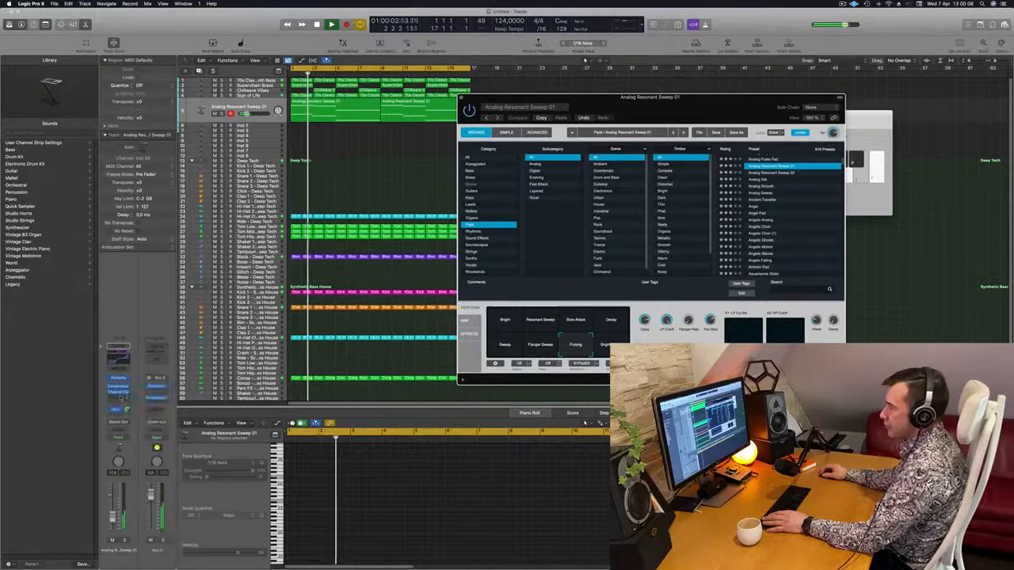
Insert a stereo Stereo Spread effect after the Channel EQ on the pad track.
click(119, 397)
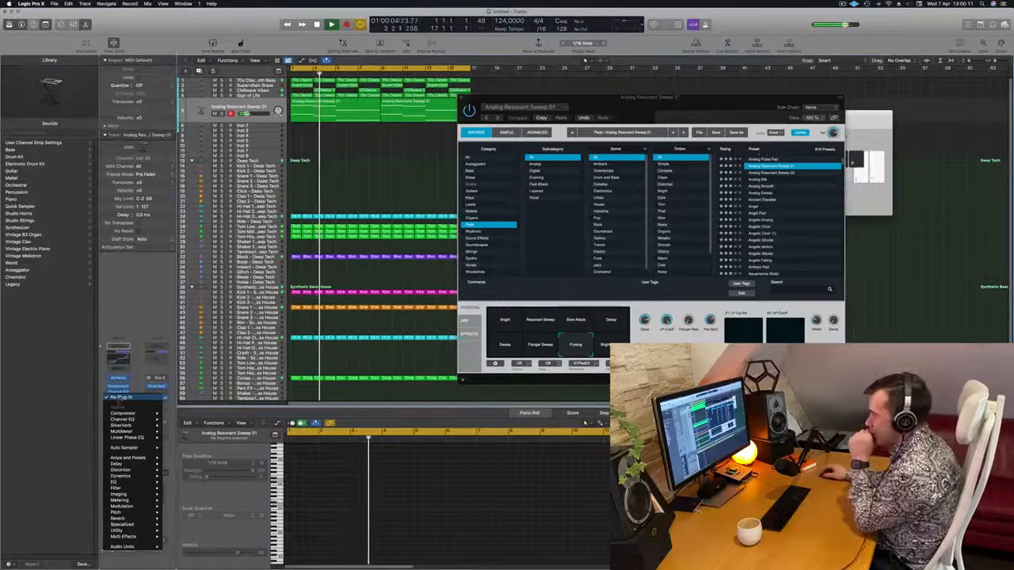
mouse_move(125, 513)
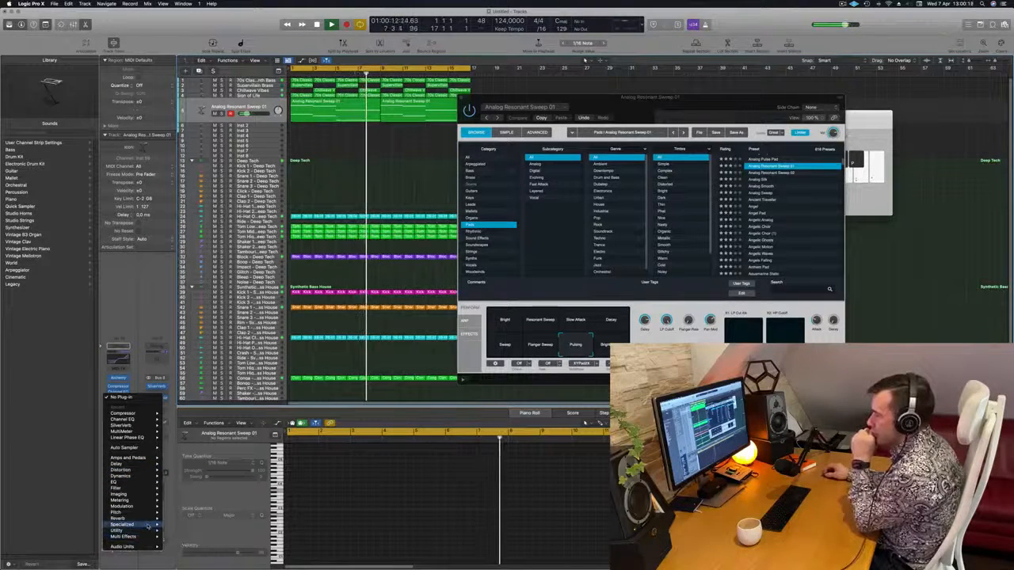
mouse_move(148, 527)
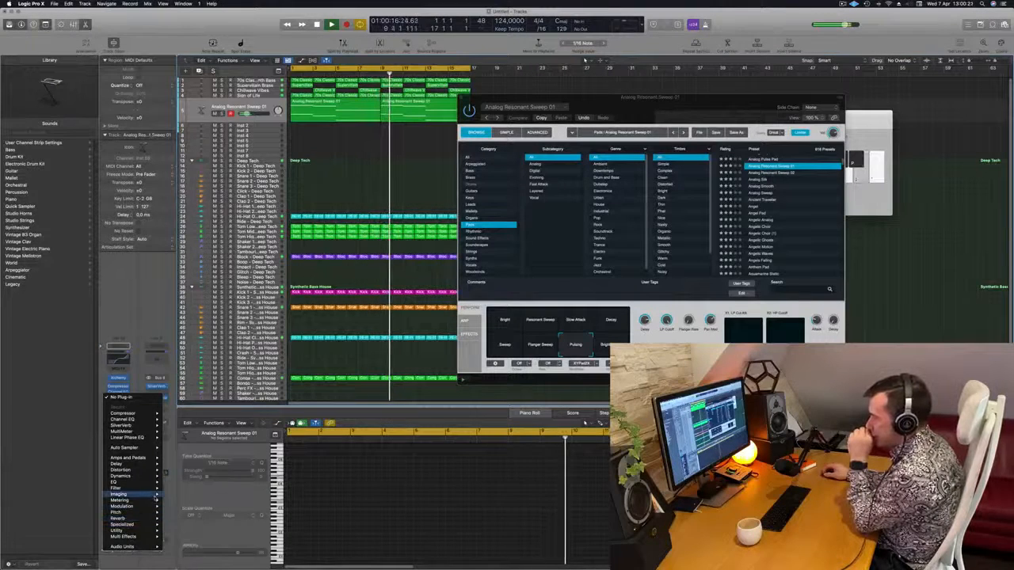
mouse_move(158, 494)
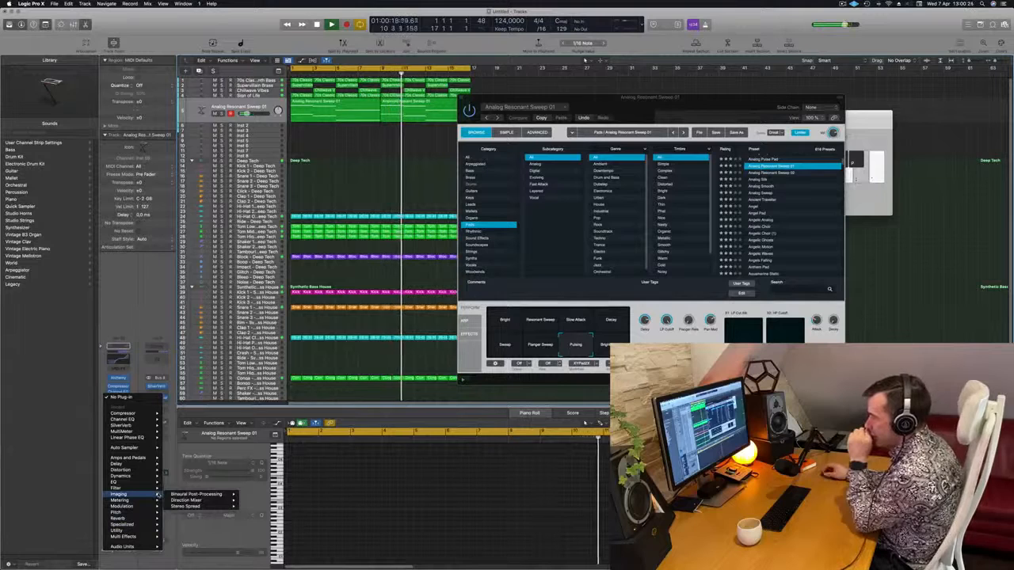
mouse_move(229, 506)
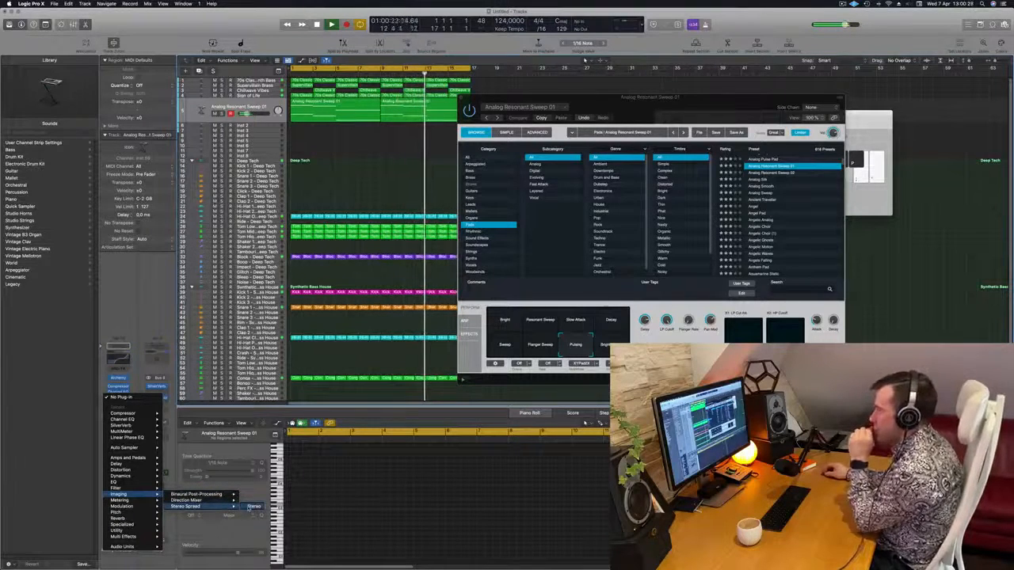
click(252, 506)
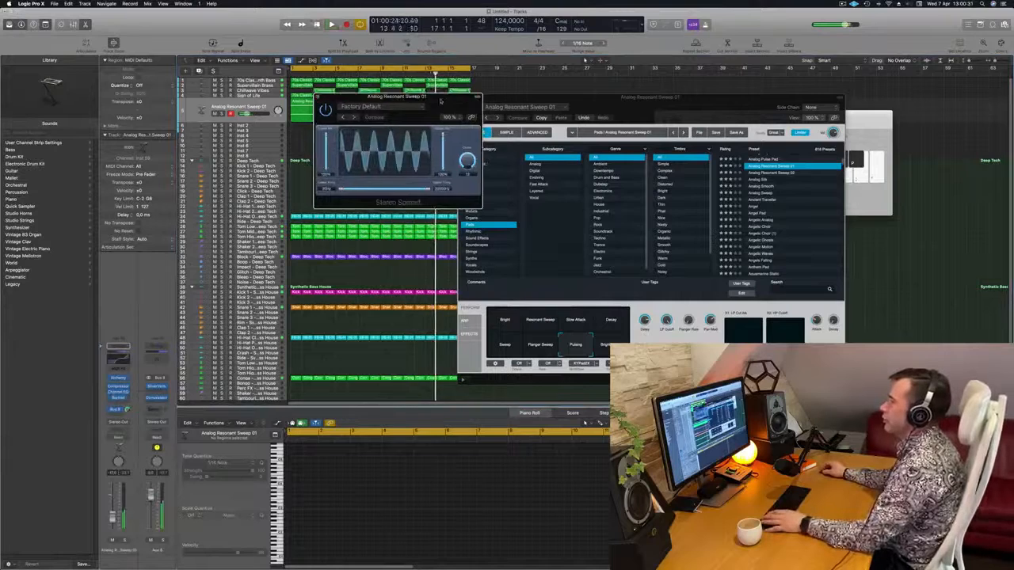
Step through the Stereo Spread presets to Light LF & HF Spread and move the plug-in window off the regions.
drag(440, 101, 455, 104)
click(367, 120)
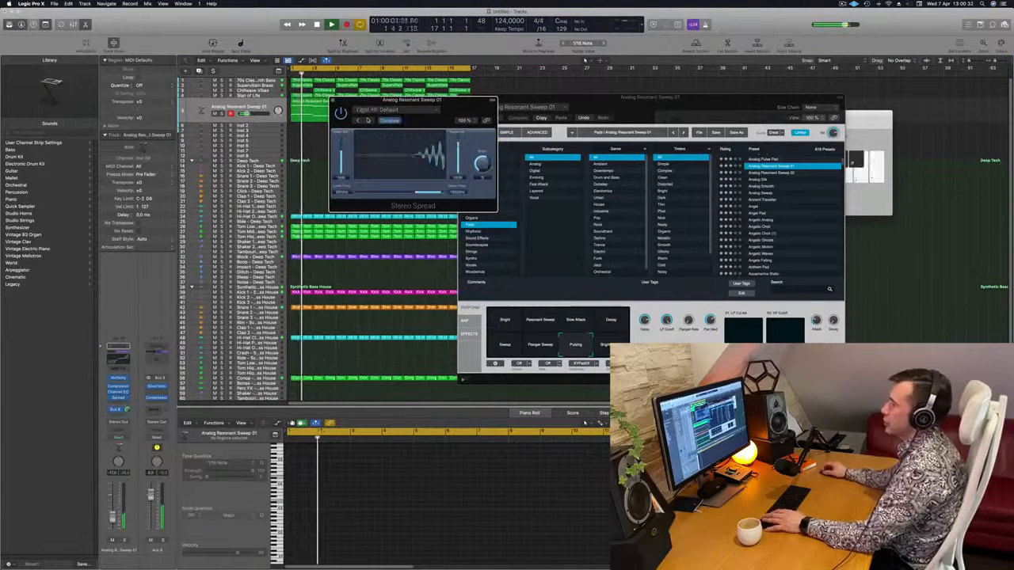
click(368, 121)
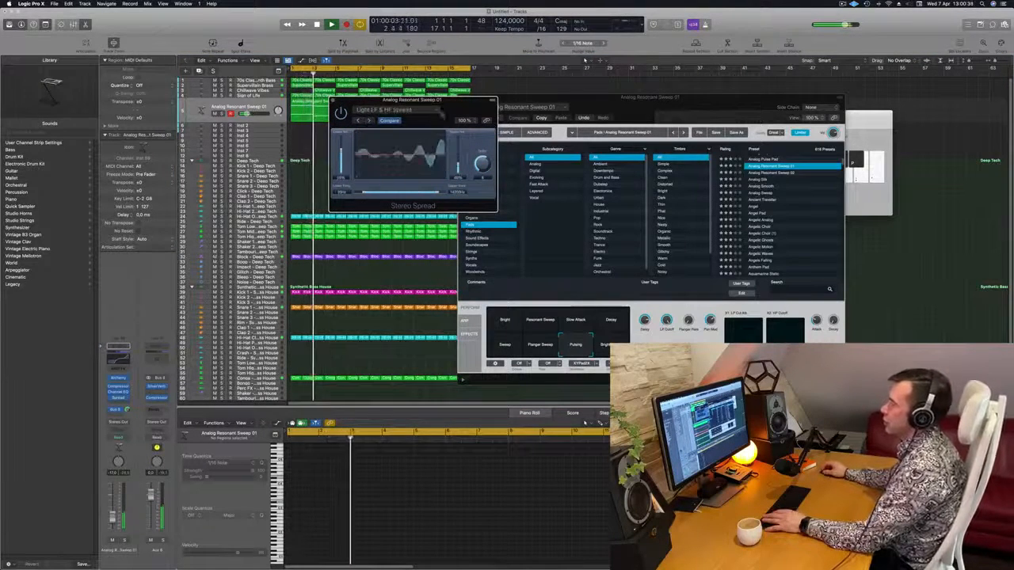
drag(453, 112, 555, 122)
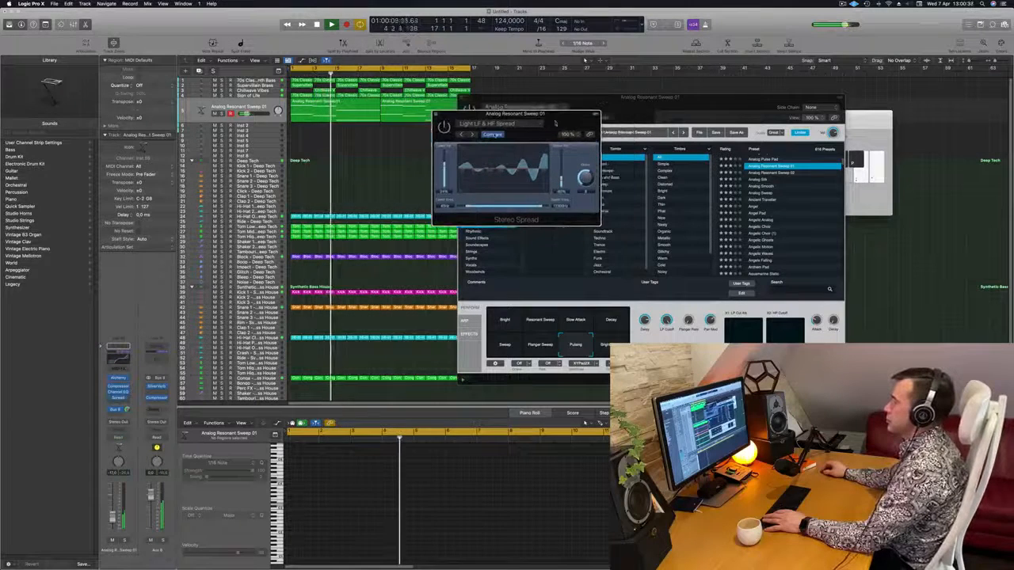
Step the Stereo Spread presets forward to Medium Mid & HF Spread and reposition the plug-in window.
click(471, 134)
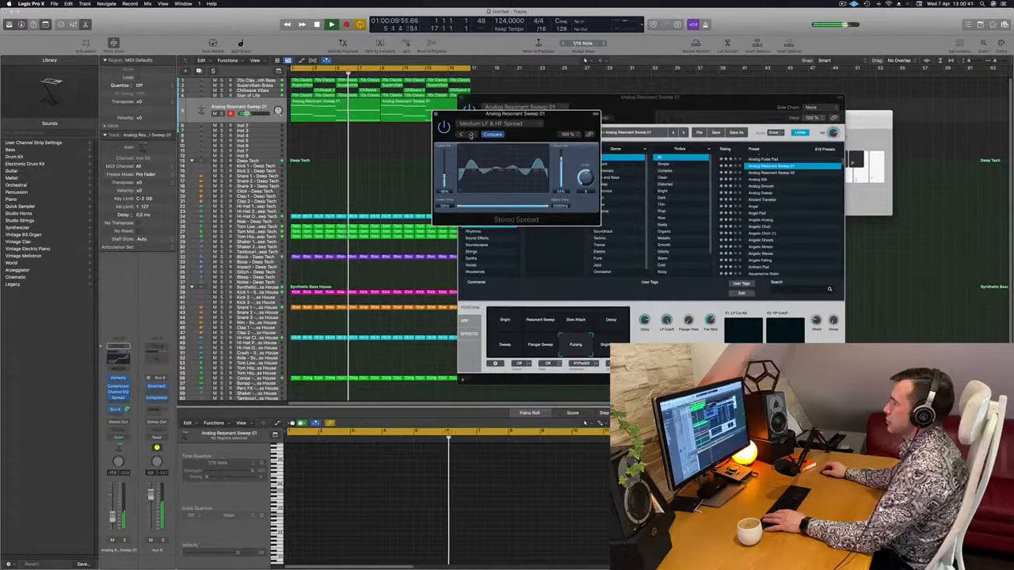
click(472, 134)
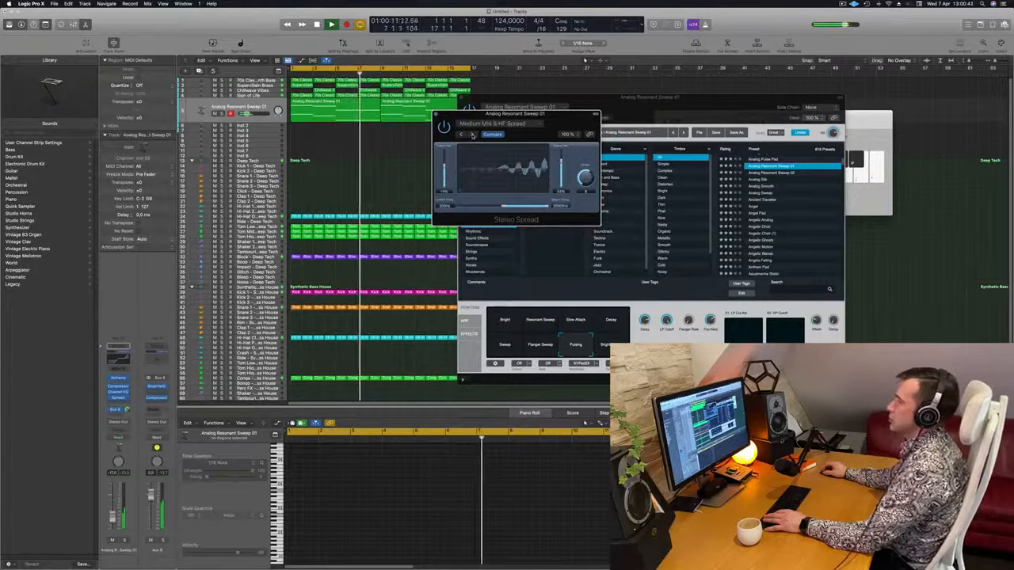
drag(565, 124, 516, 128)
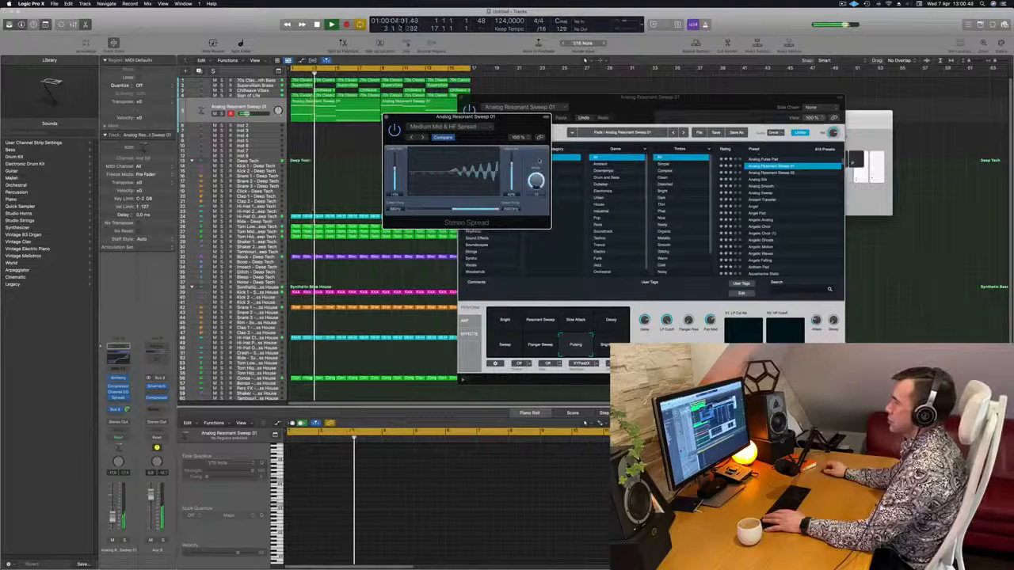
Raise the Stereo Spread's lower intensity slightly and bring its upper intensity down to its lowest setting.
drag(512, 165, 511, 155)
drag(395, 168, 401, 167)
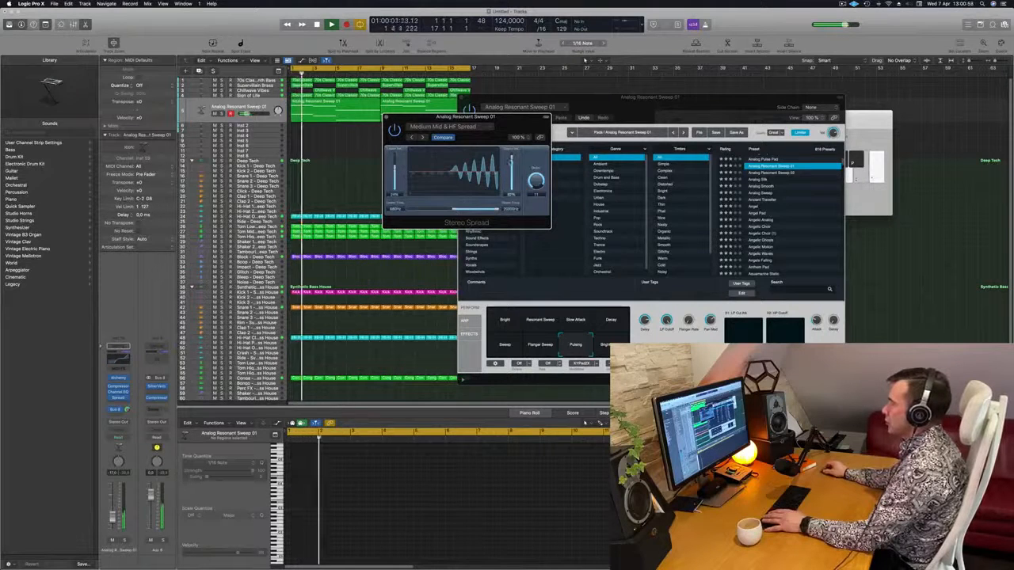
drag(511, 164, 512, 194)
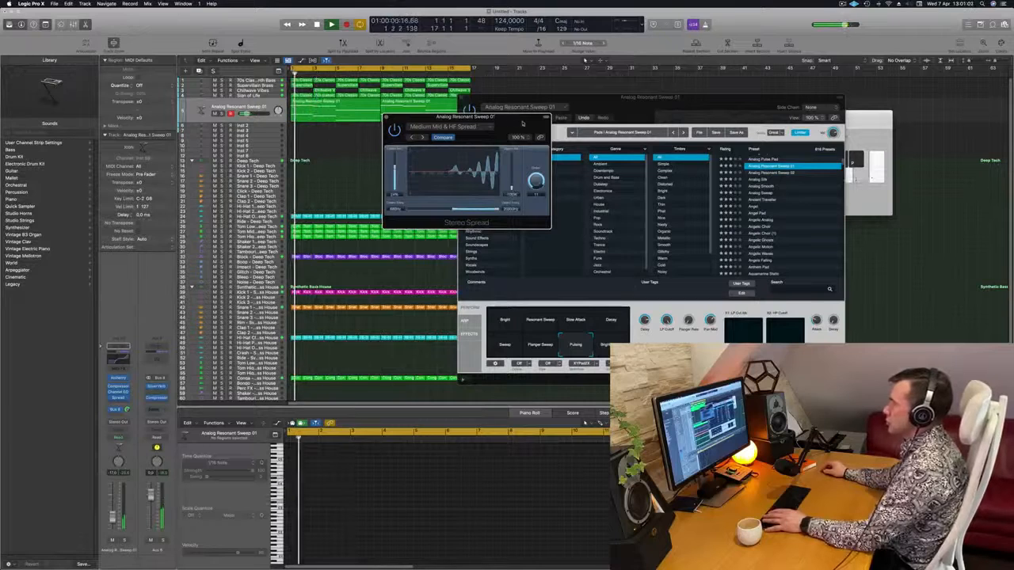
Raise the Stereo Spread's lower frequency limit and reduce its order while listening from bar 1, and close the plug-in window.
drag(522, 123, 536, 123)
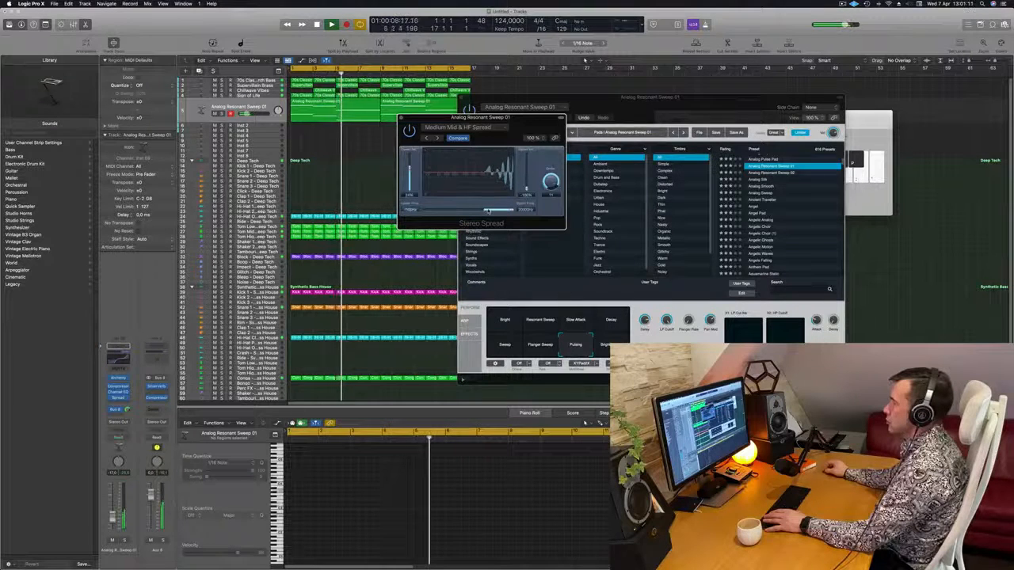
key(Return)
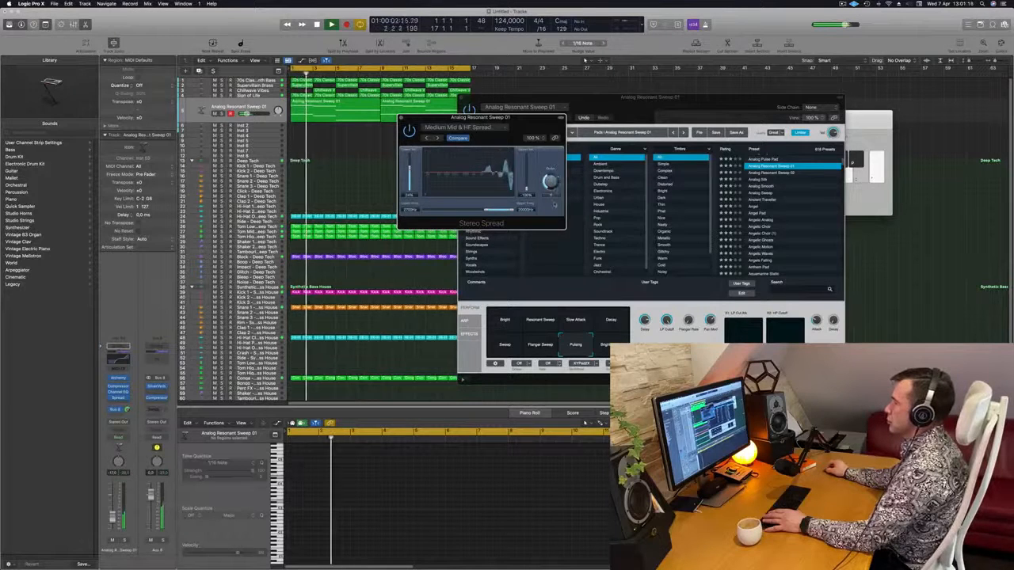
key(Return)
mouse_move(524, 127)
mouse_down()
mouse_move(509, 130)
mouse_move(533, 125)
mouse_up()
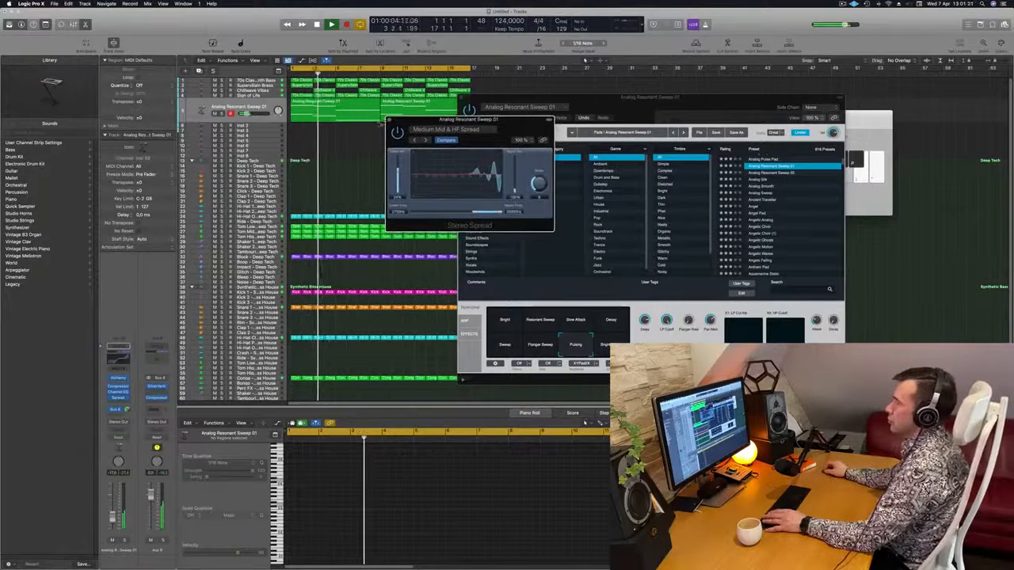
click(388, 120)
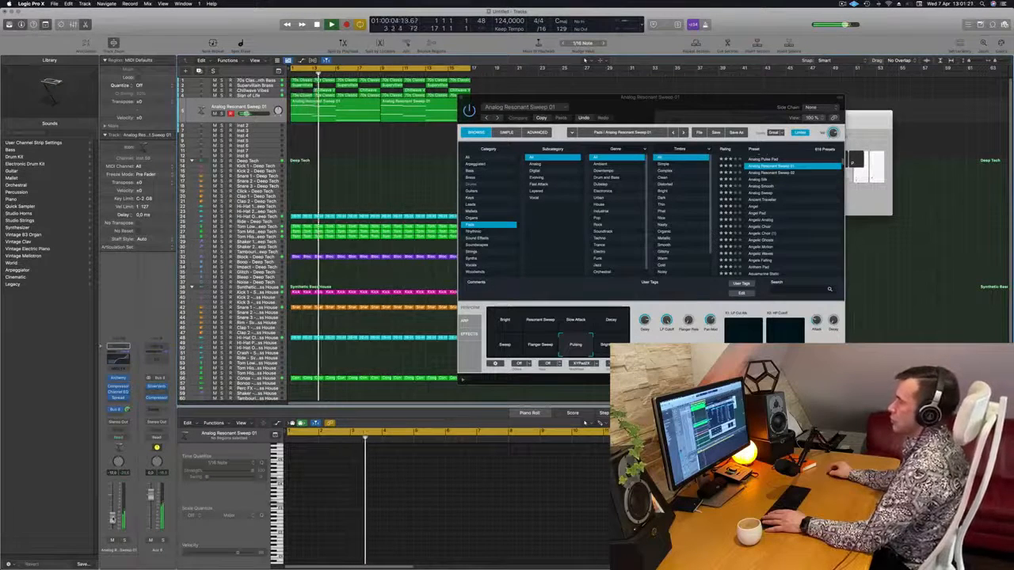
Move the Alchemy window off the regions and listen to the widened pad from bar 1.
key(super+k)
drag(662, 103, 566, 132)
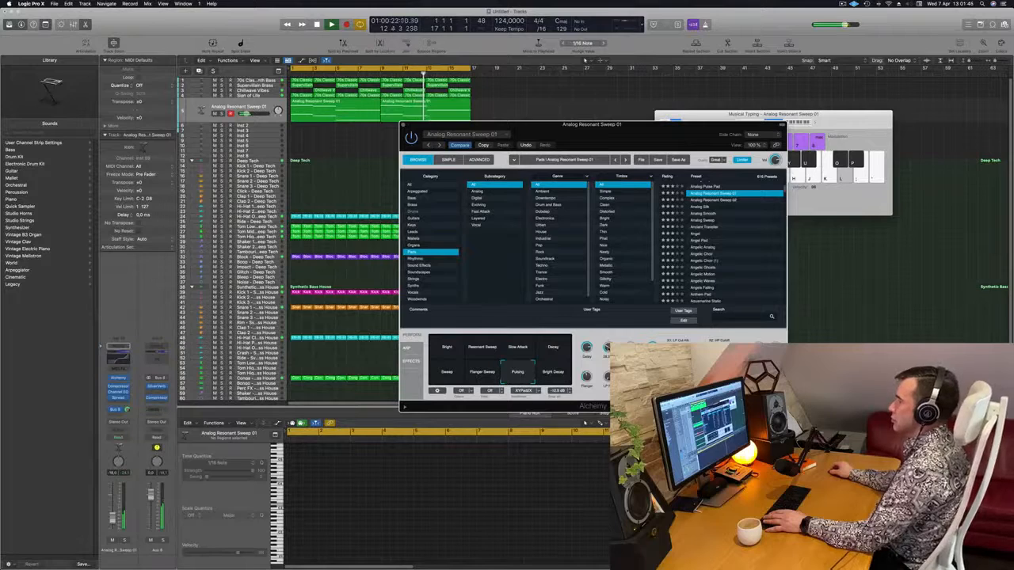
key(Return)
drag(598, 129, 571, 133)
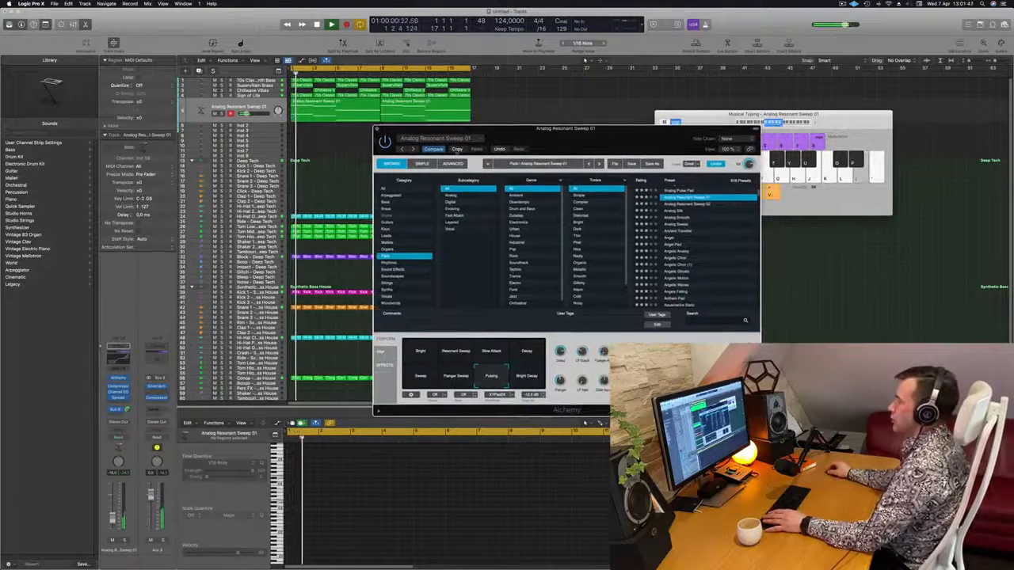
key(Return)
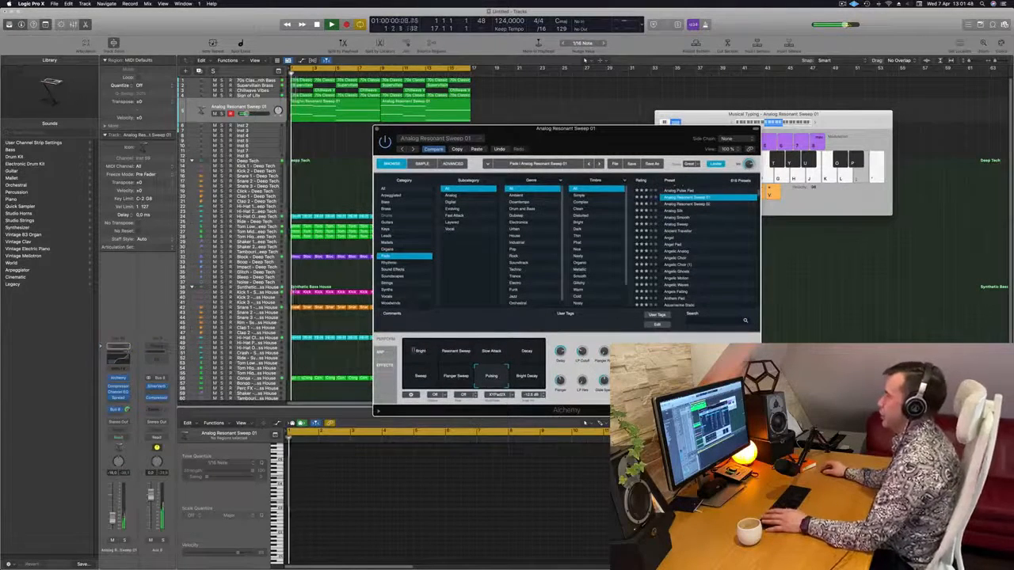
Try the Alchemy performance snapshots from Bright through Bright Decay on the pad and switch back to Pulsing.
click(416, 356)
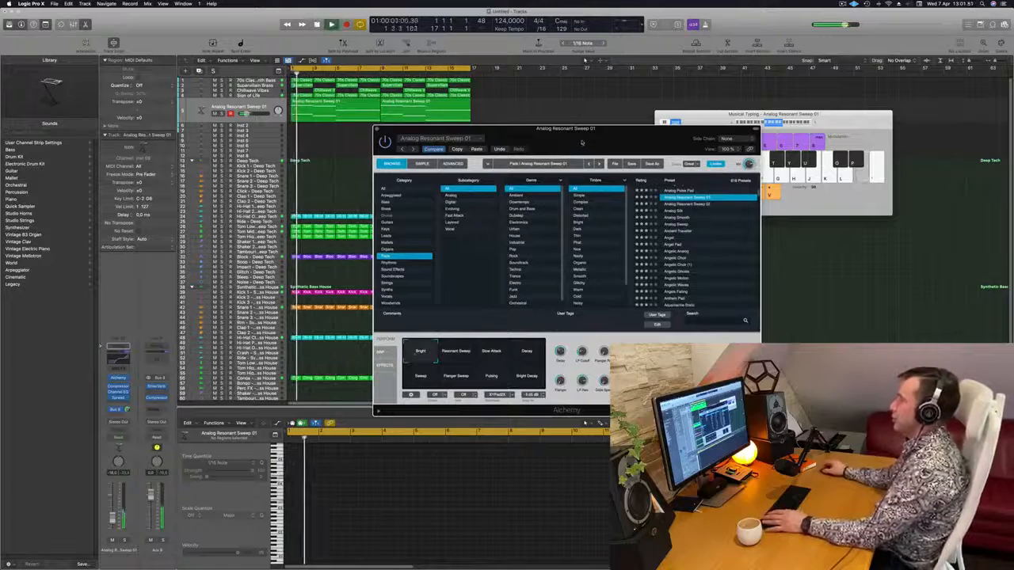
drag(581, 142, 605, 62)
click(481, 272)
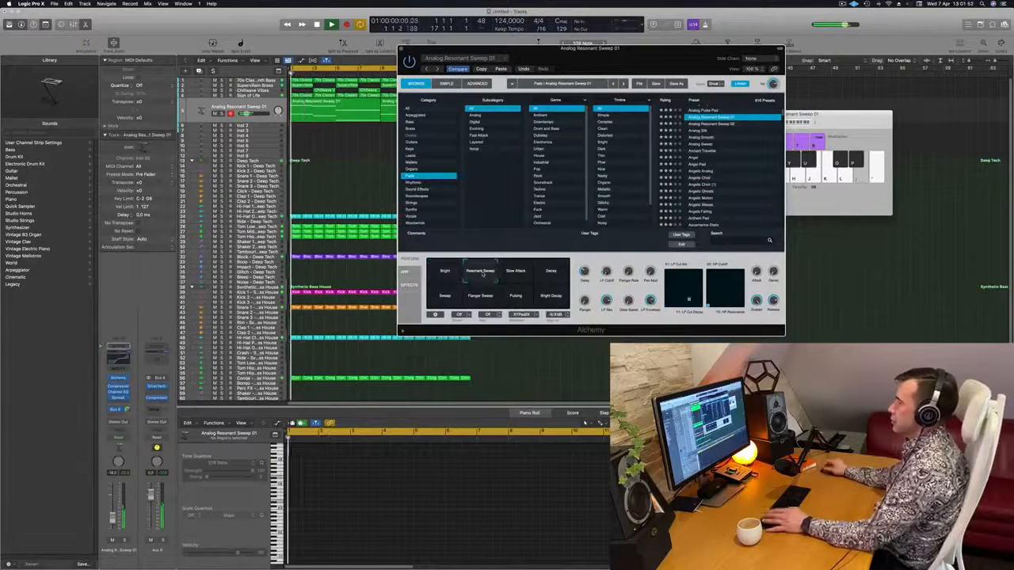
click(518, 274)
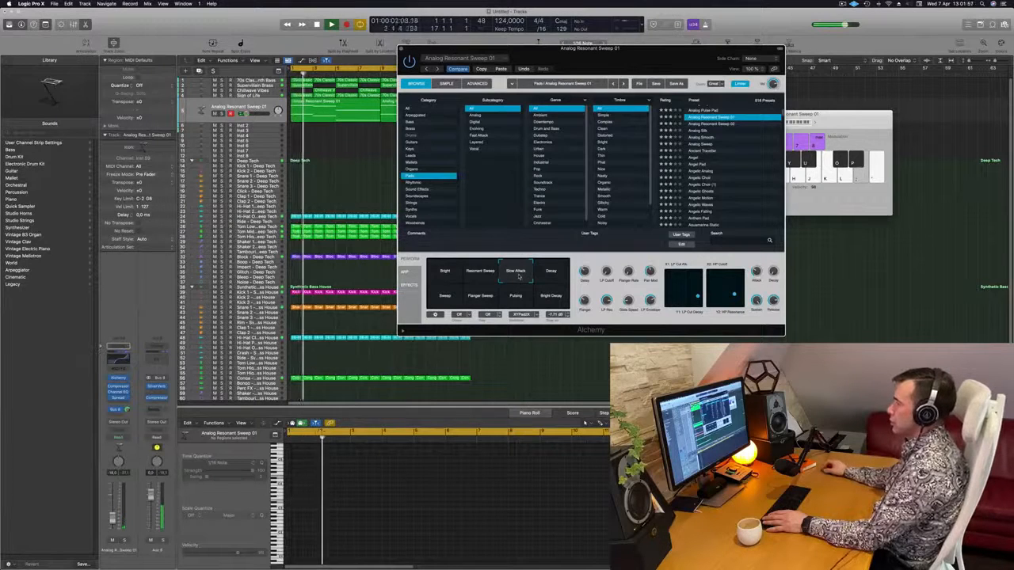
click(550, 274)
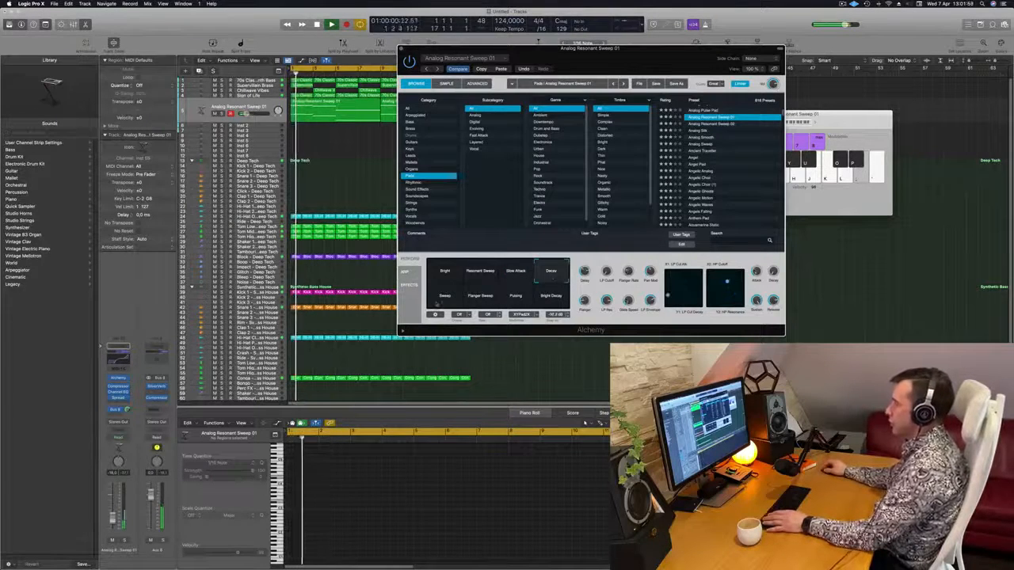
click(443, 299)
click(478, 298)
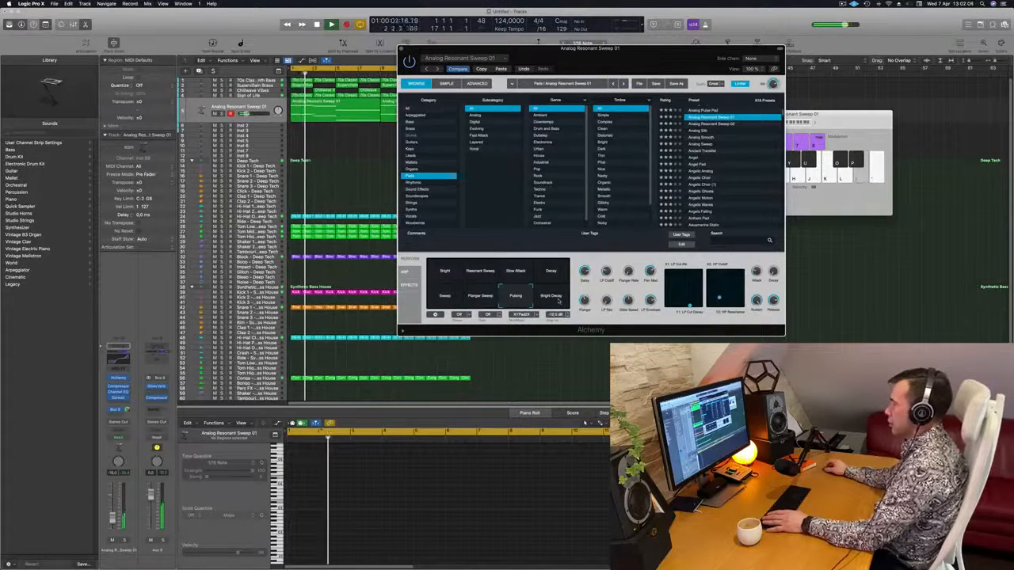
click(559, 300)
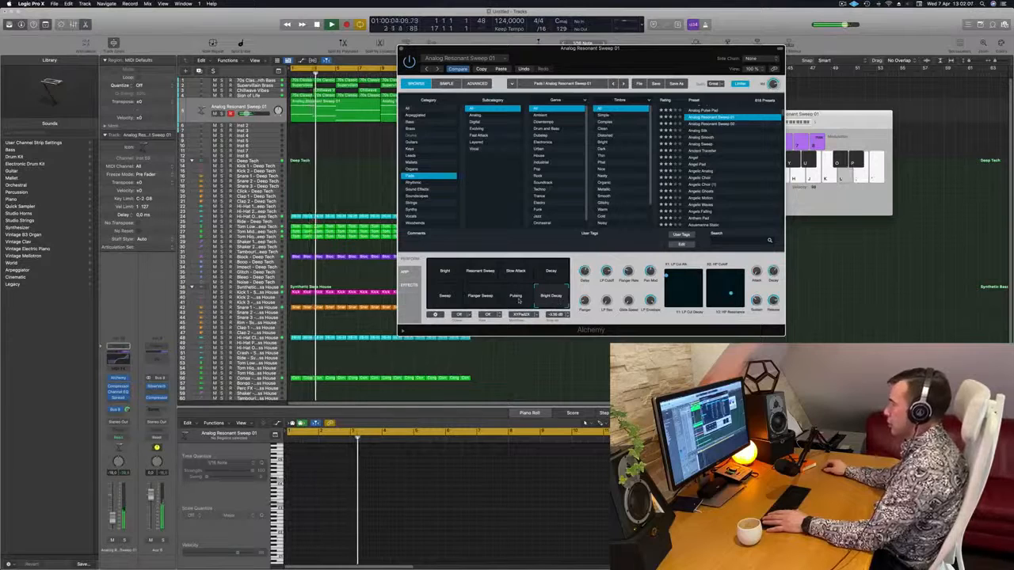
click(516, 297)
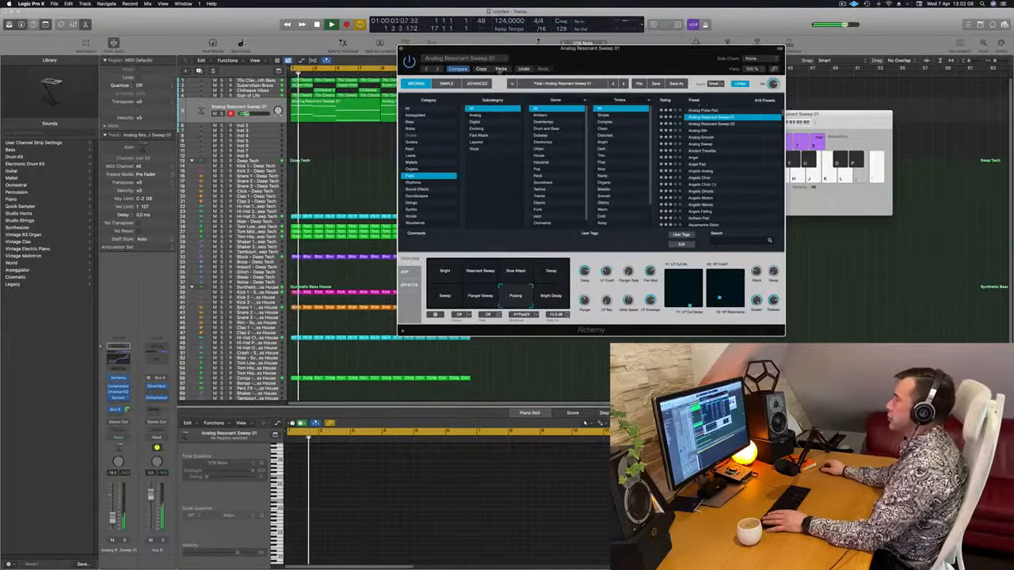
Move the Alchemy window aside and close it to clear the arrangement.
drag(604, 49, 684, 69)
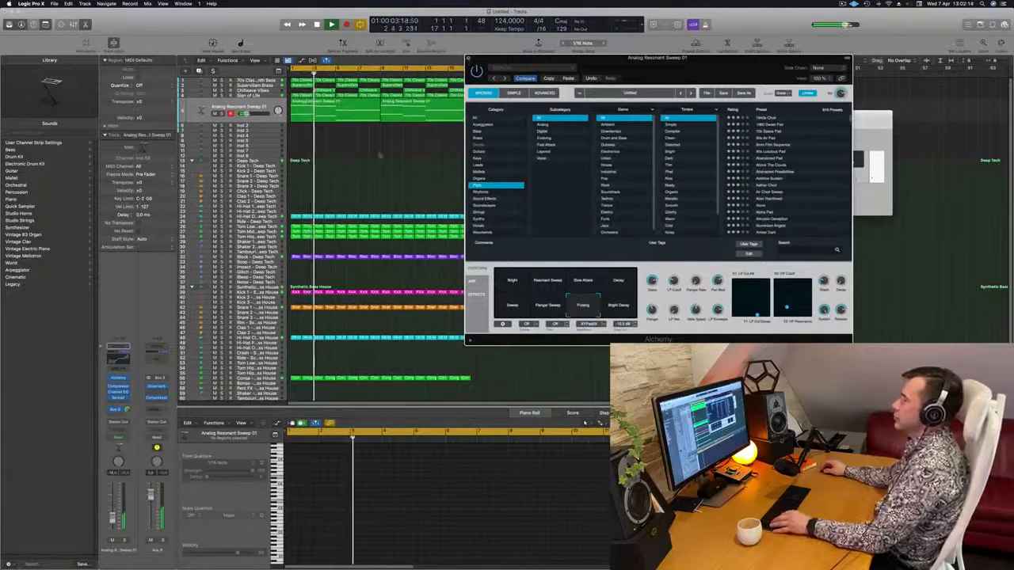
key(super+w)
scroll(452, 165, up, 3)
scroll(444, 163, down, 3)
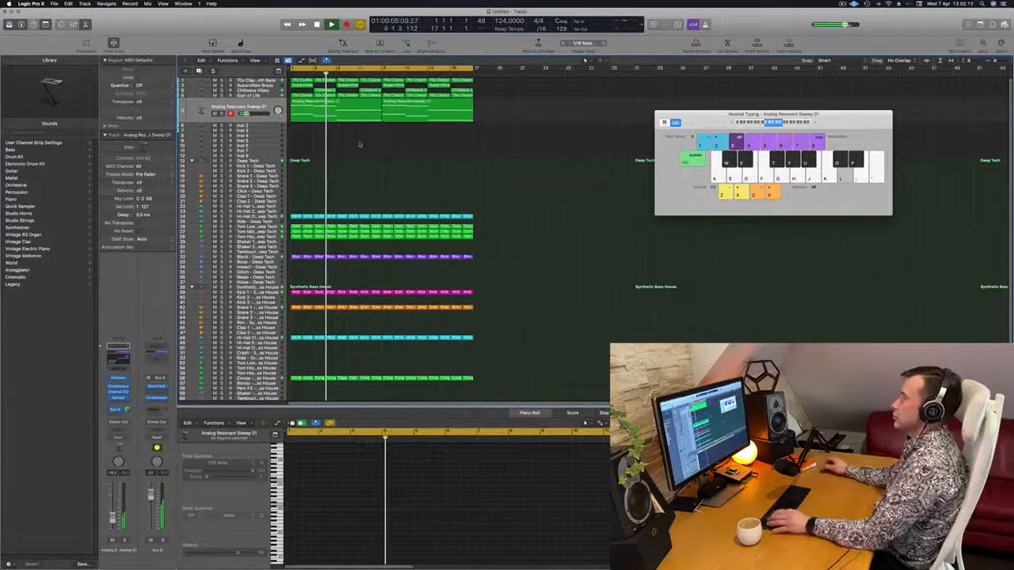
Create a new track with duplicate settings below the Analog Resonant Sweep 01 track and stop playback.
key(Return)
click(237, 106)
key(Return)
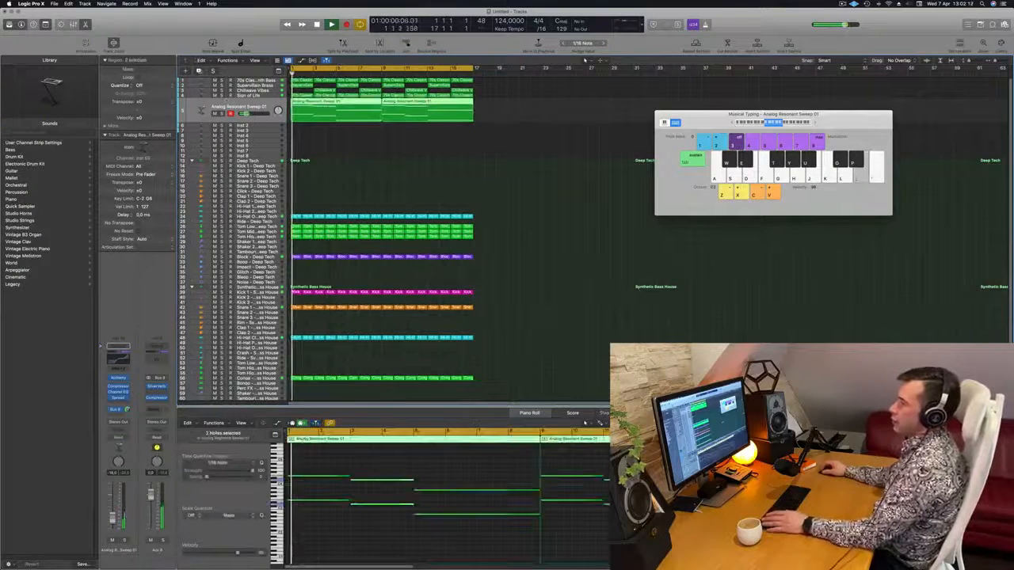
key(super+alt+s)
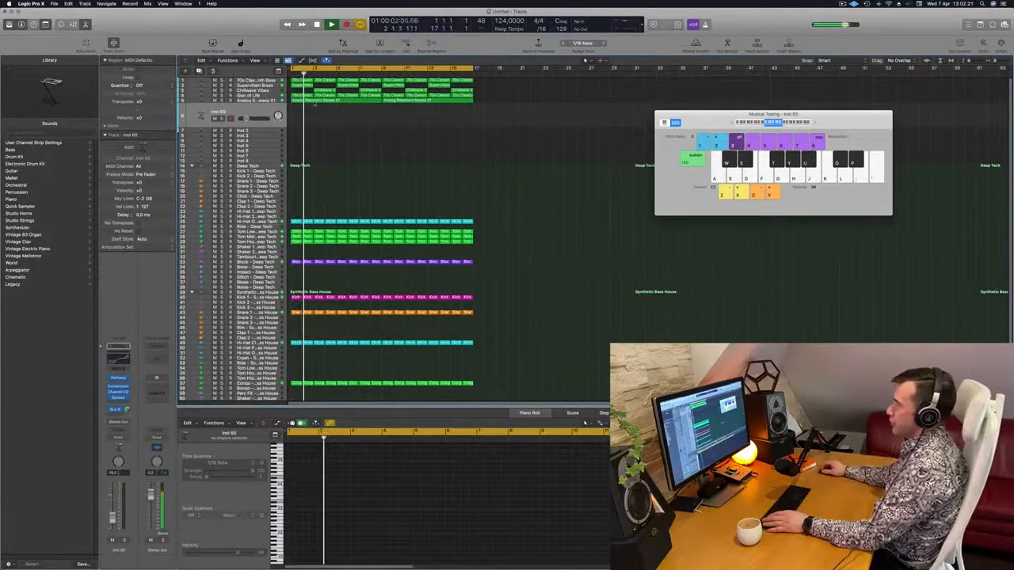
key(space)
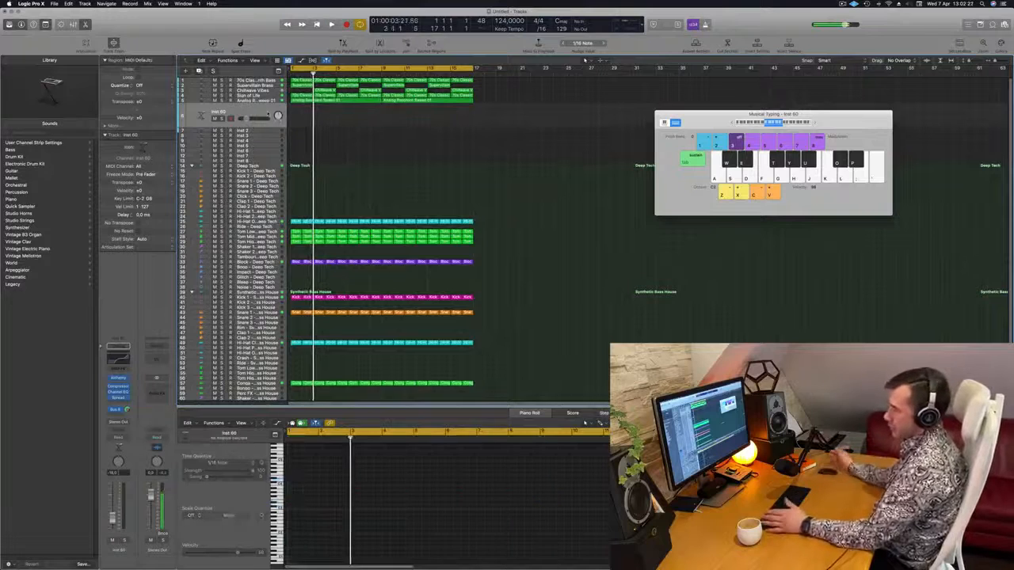
Reset the Channel EQ on the new track to the Factory Default setting and resume playback.
click(118, 359)
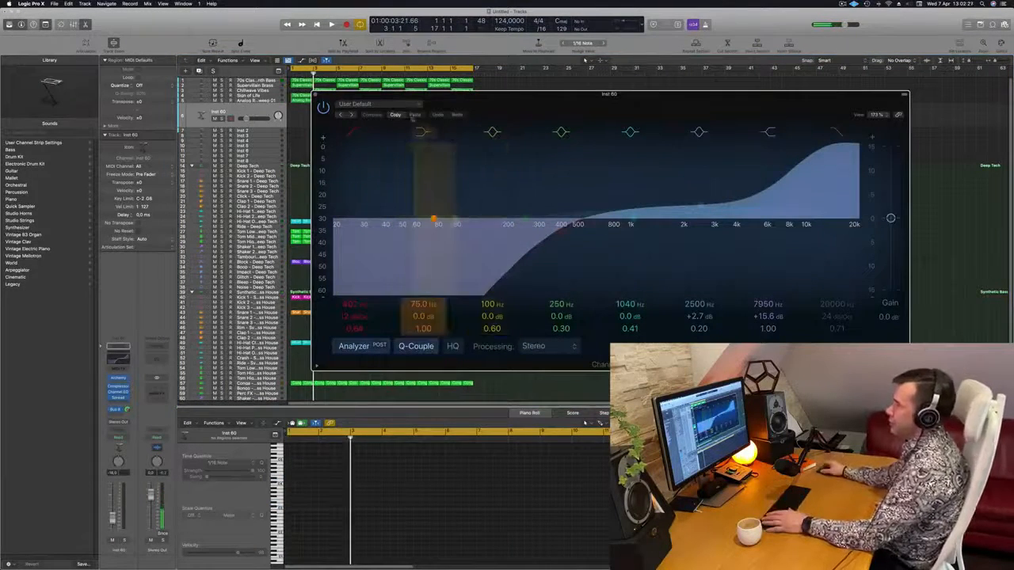
click(400, 108)
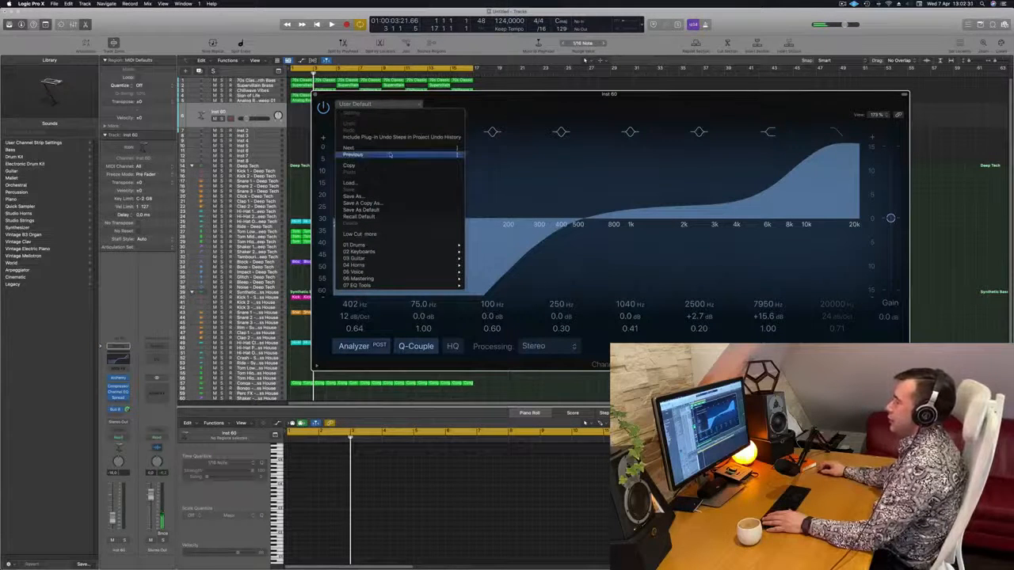
click(360, 216)
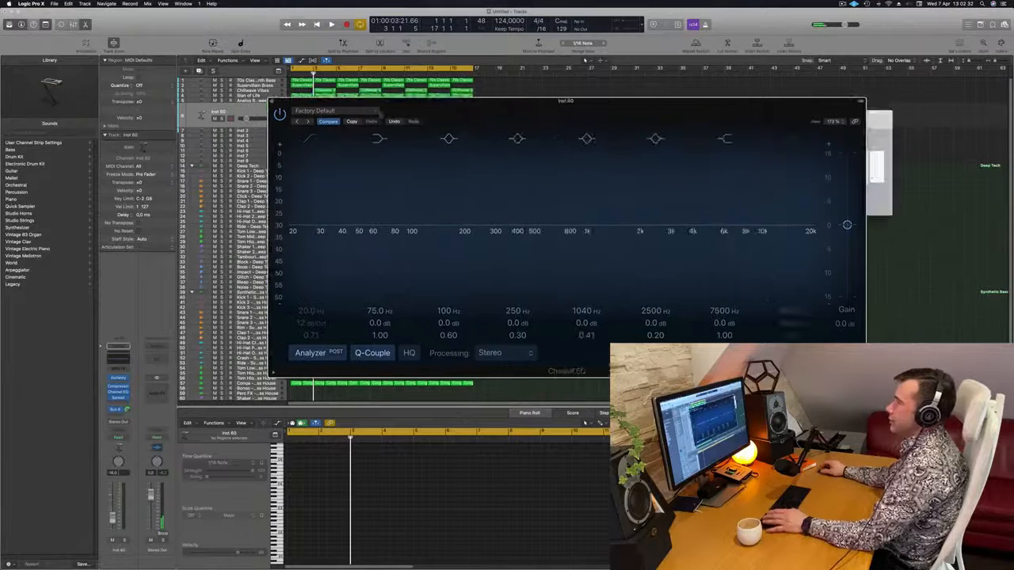
key(space)
click(272, 101)
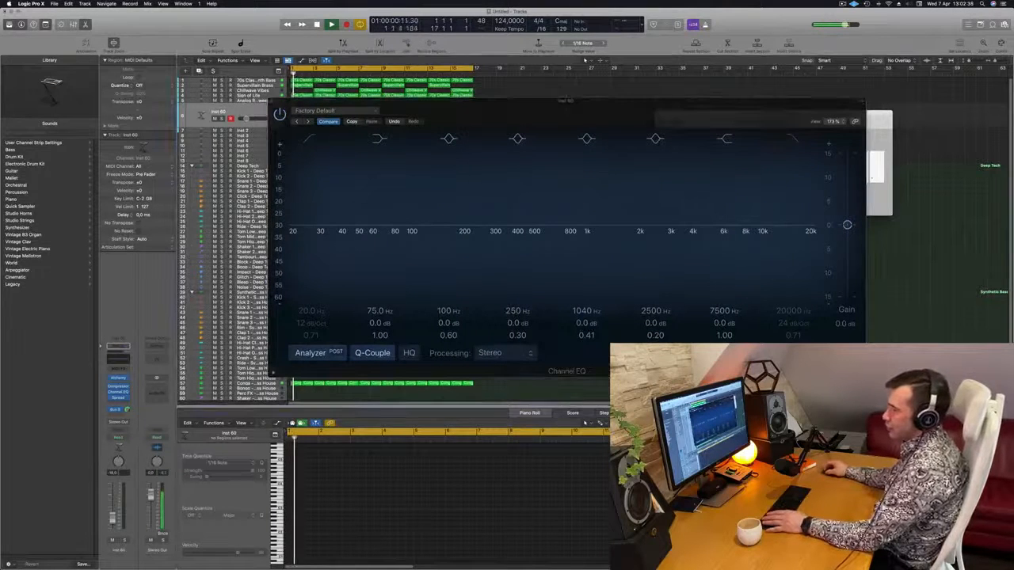
Check the new track's Compressor settings, close the Compressor and move the Channel EQ window clear of the regions.
click(127, 410)
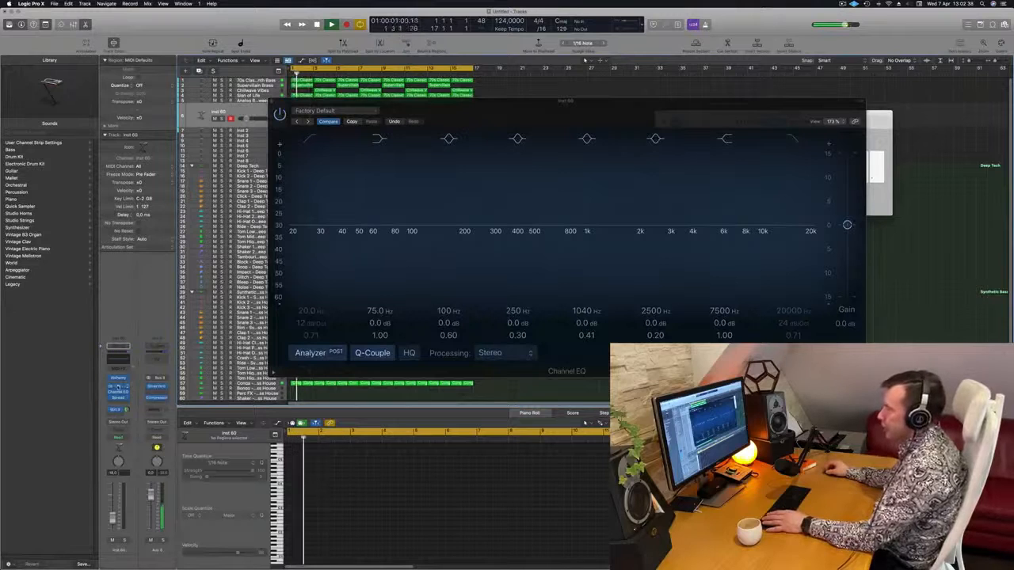
click(117, 387)
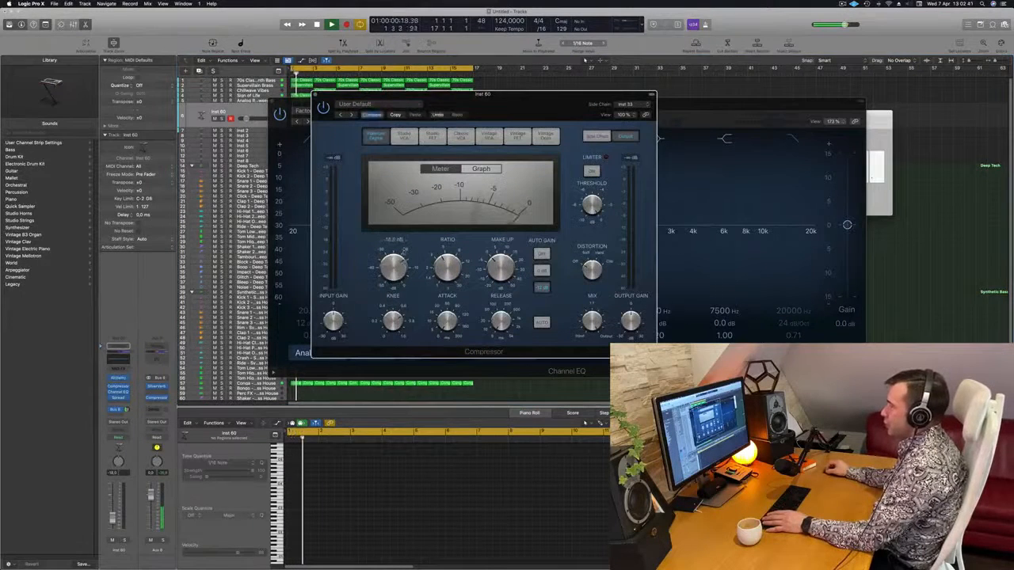
drag(318, 96, 409, 113)
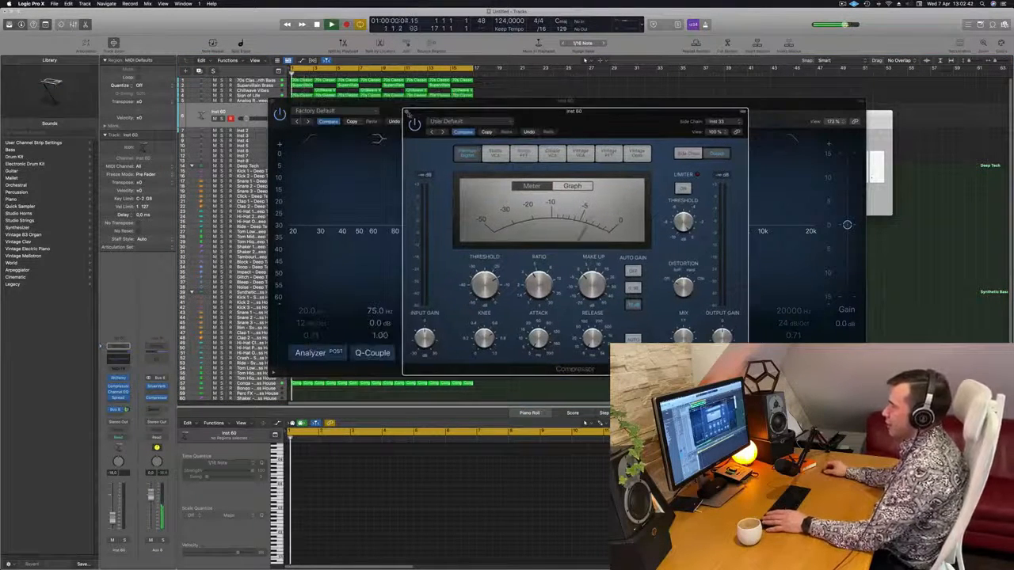
click(407, 111)
drag(506, 104, 913, 115)
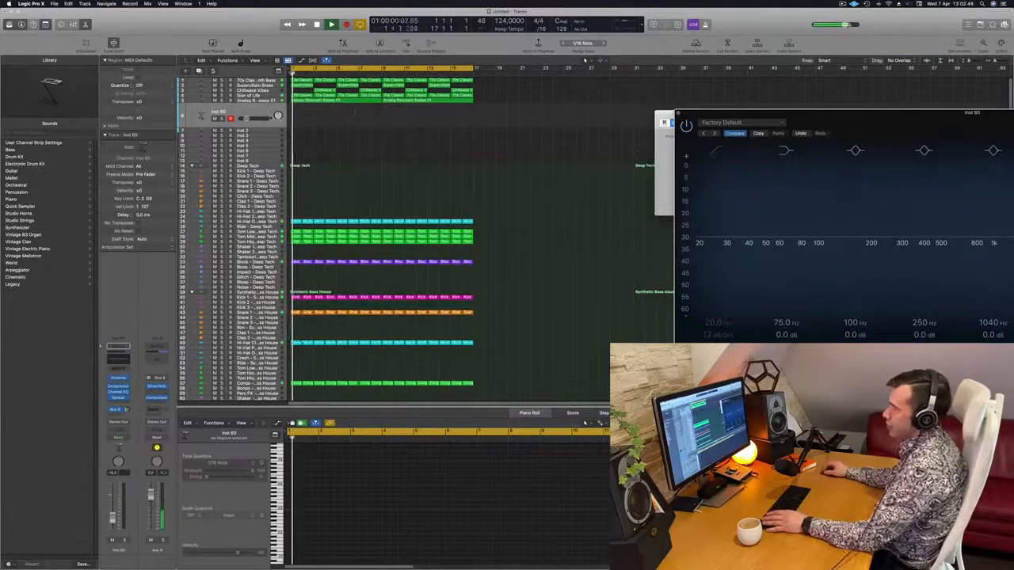
Open Alchemy on the Inst 60 track and load the Heavenly Vox preset from the Fast Attack pads.
click(117, 379)
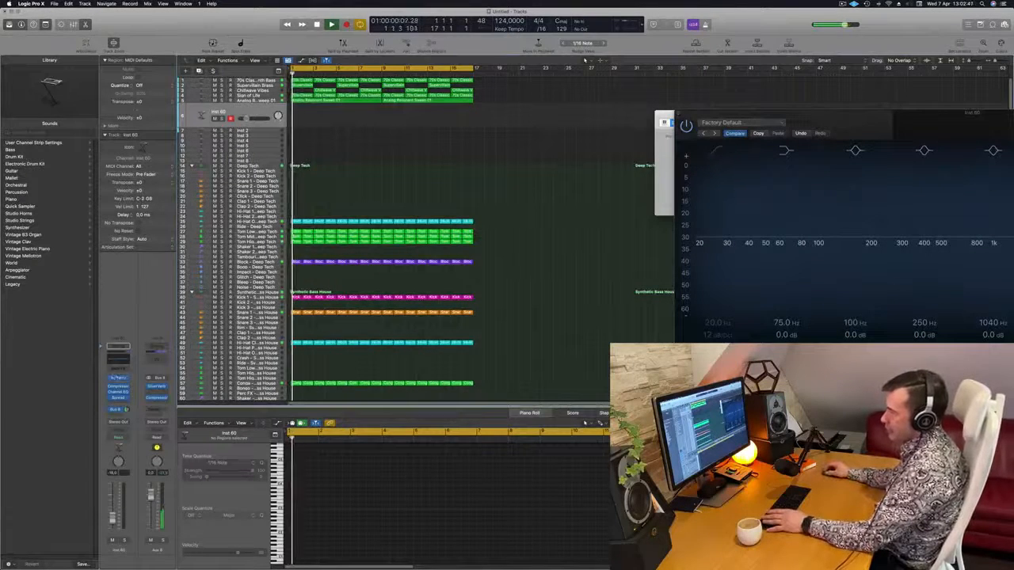
click(118, 378)
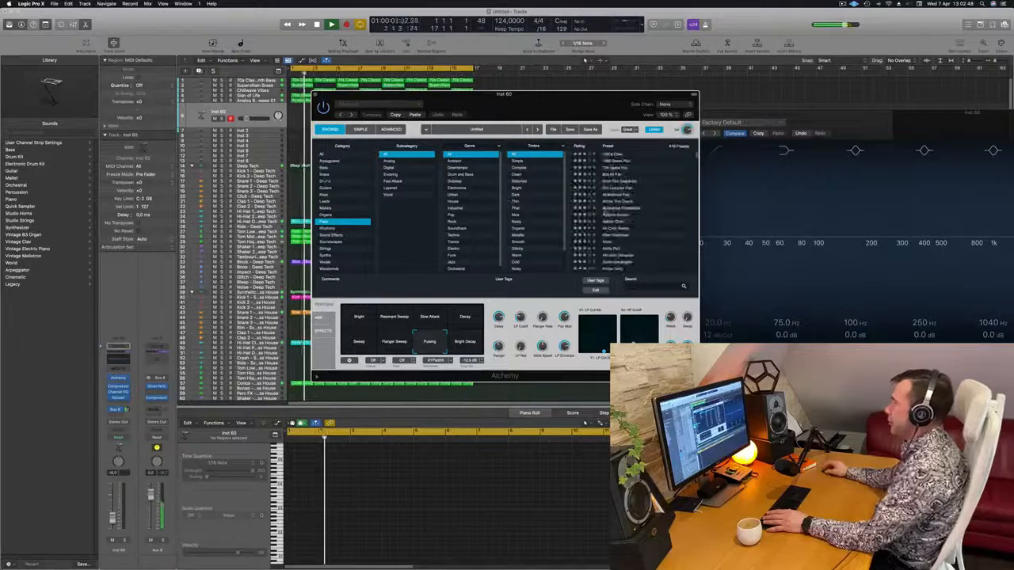
drag(539, 101, 588, 142)
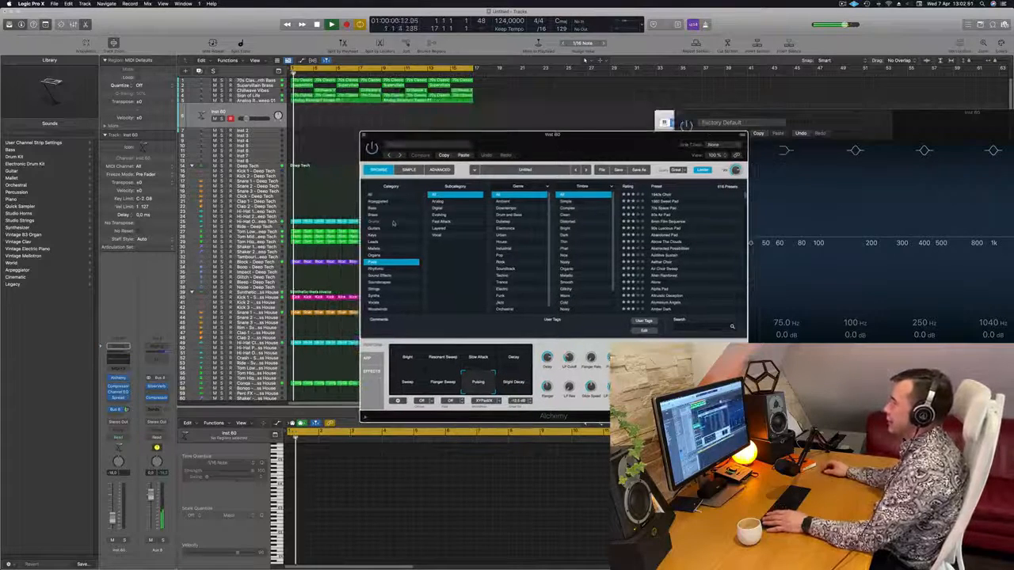
click(452, 221)
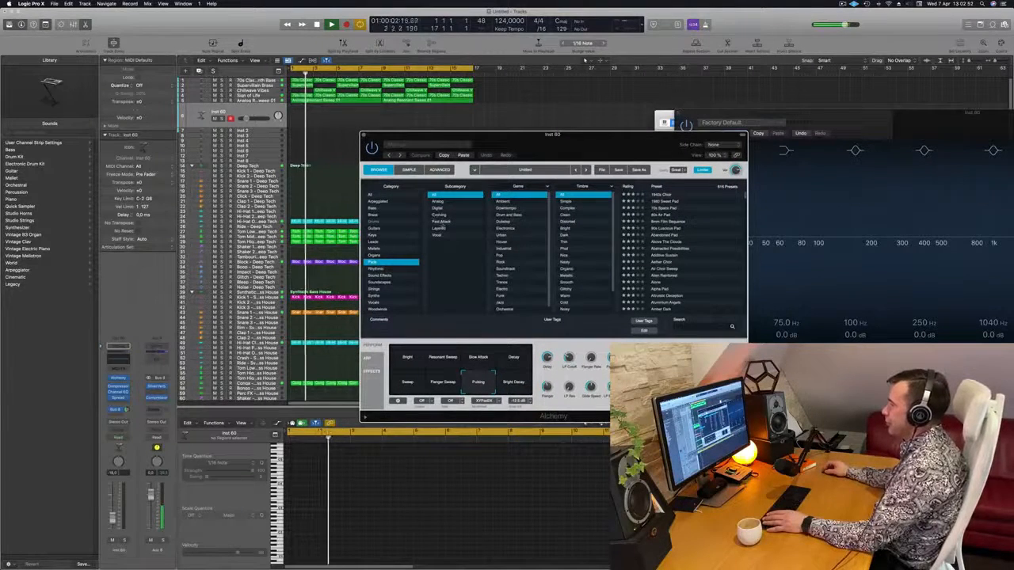
scroll(654, 258, down, 5)
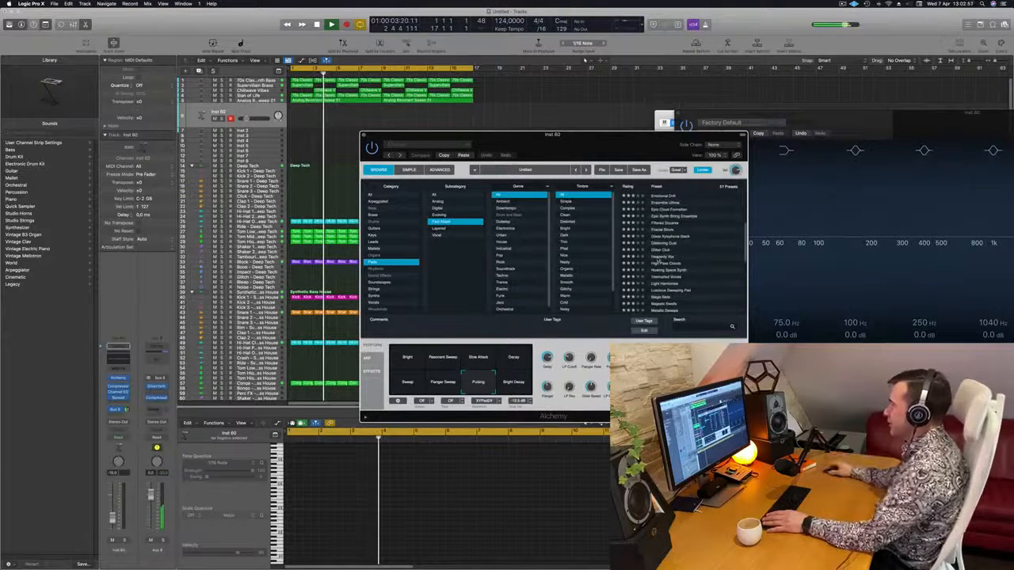
drag(594, 136, 749, 121)
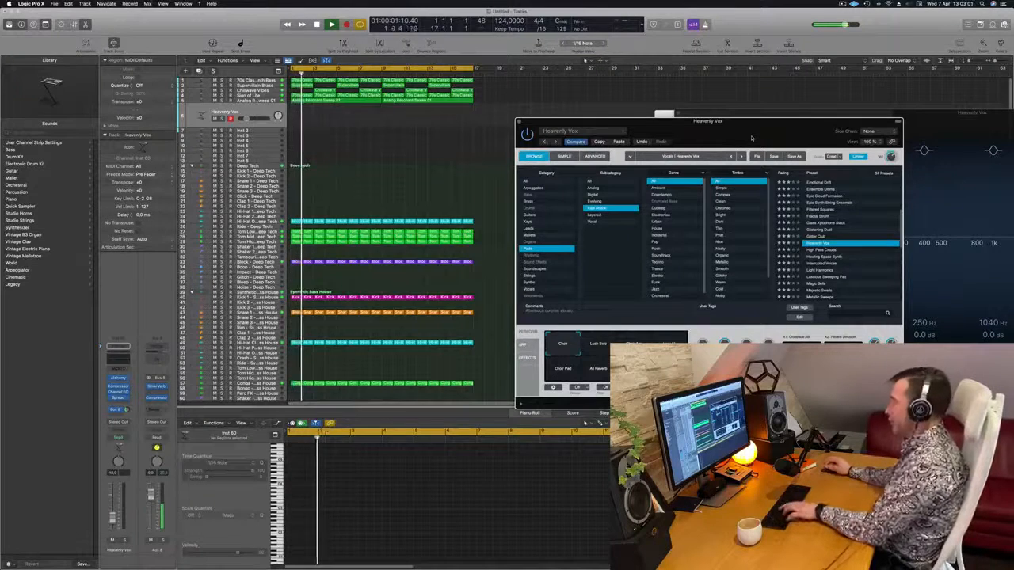
Show Musical Typing, audition Heavenly Vox against the loop and raise the track's volume.
key(super+k)
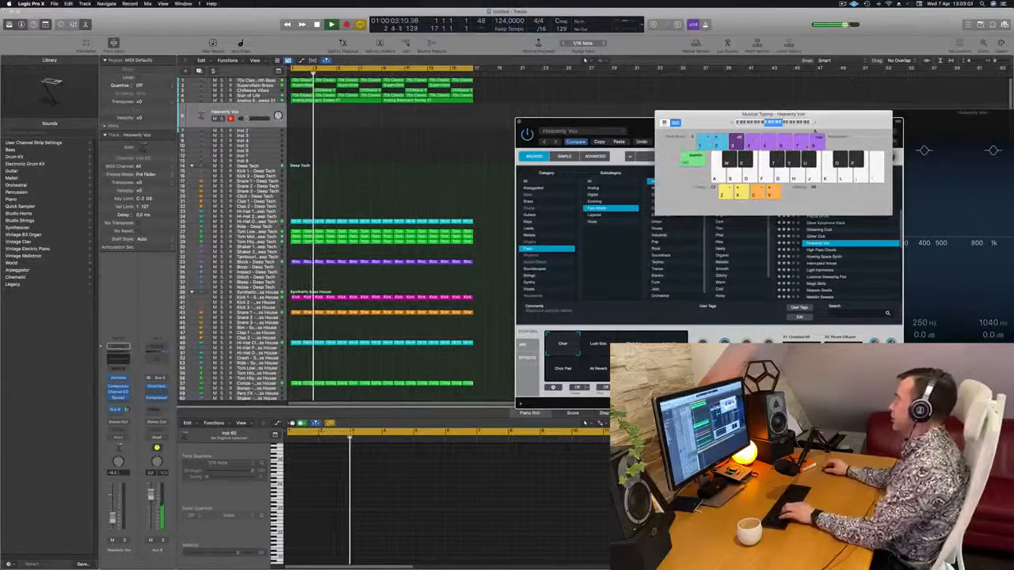
key(g)
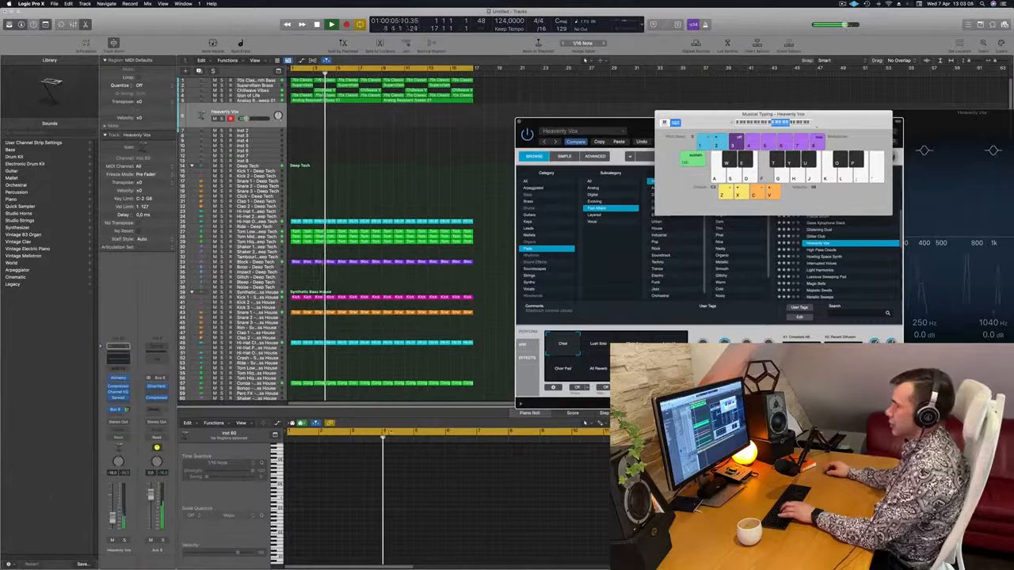
drag(113, 518, 112, 508)
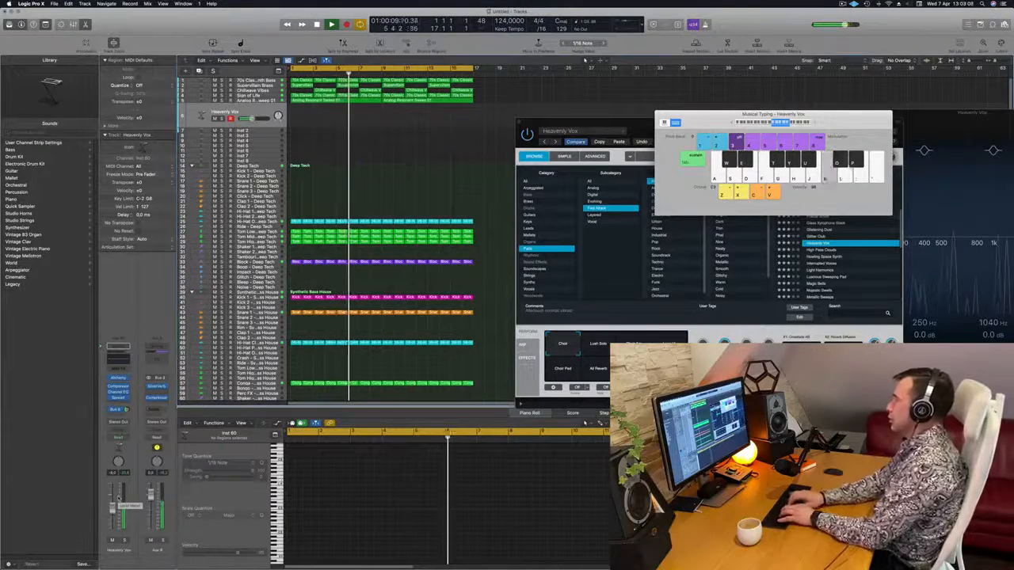
key(g)
key(f)
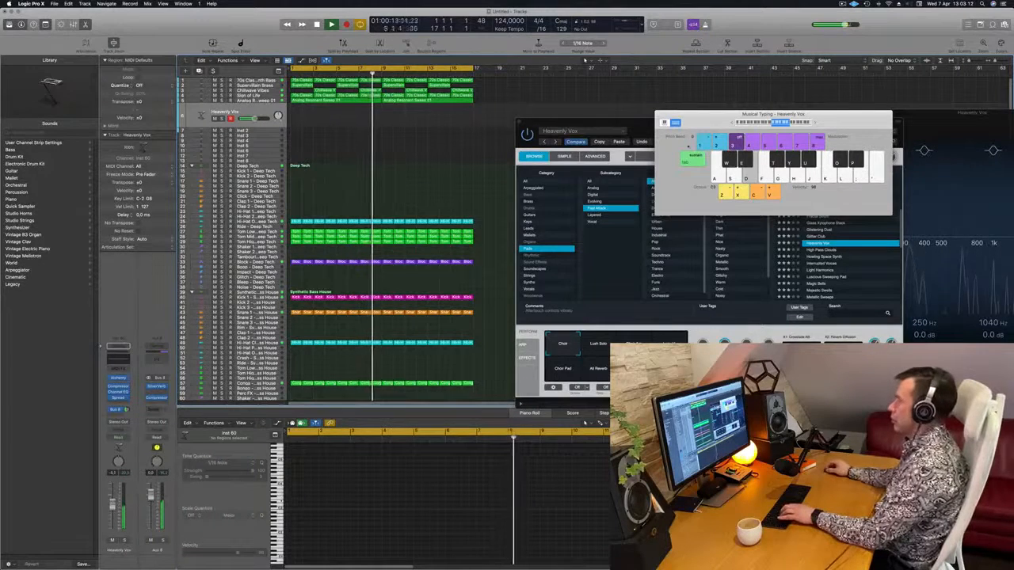
Rearrange the open windows, audition the High Pass Clouds and Howling Space Synth presets, and load Interrupted Voices.
drag(672, 139, 409, 232)
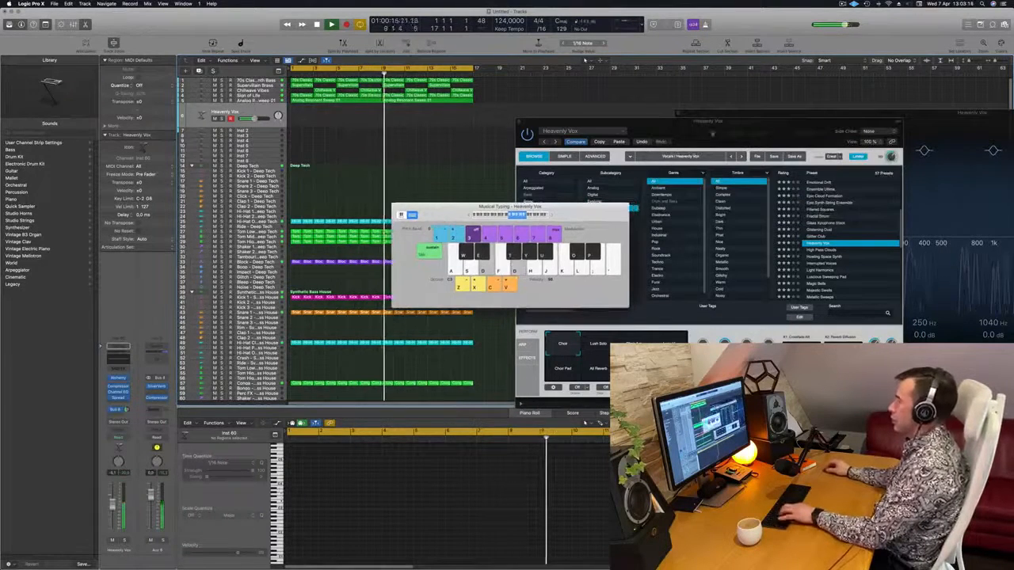
drag(723, 129, 779, 90)
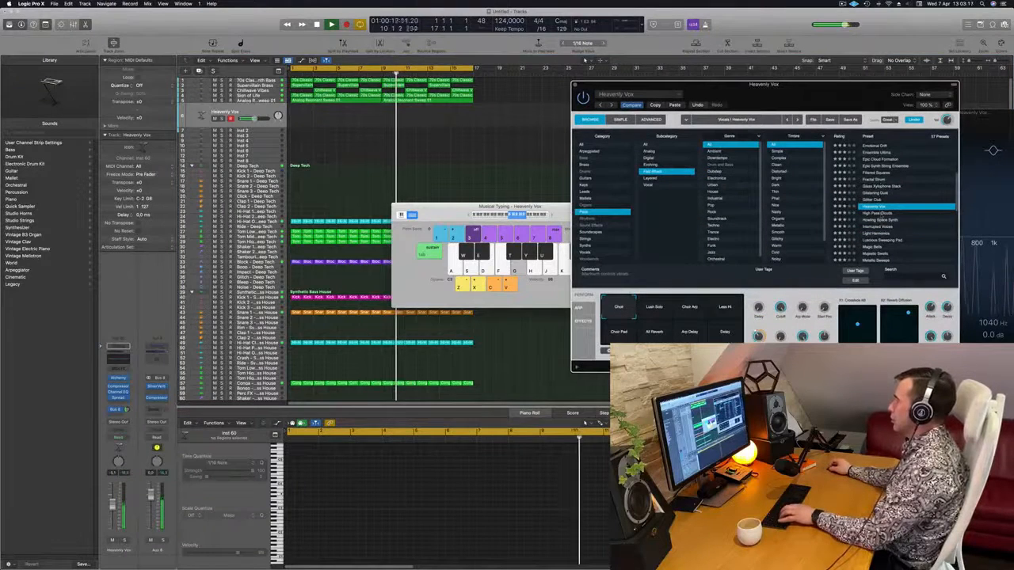
click(881, 215)
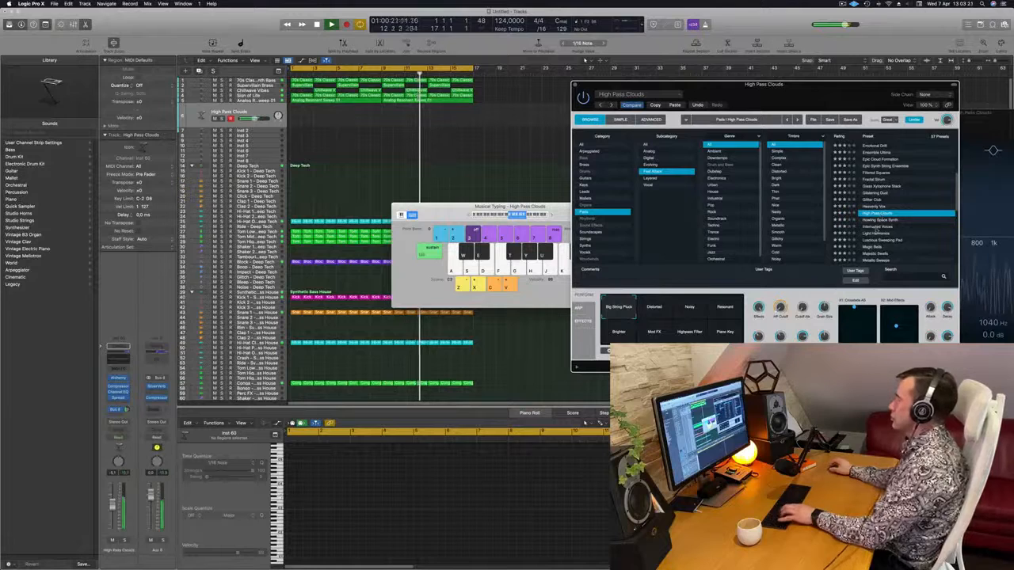
click(879, 221)
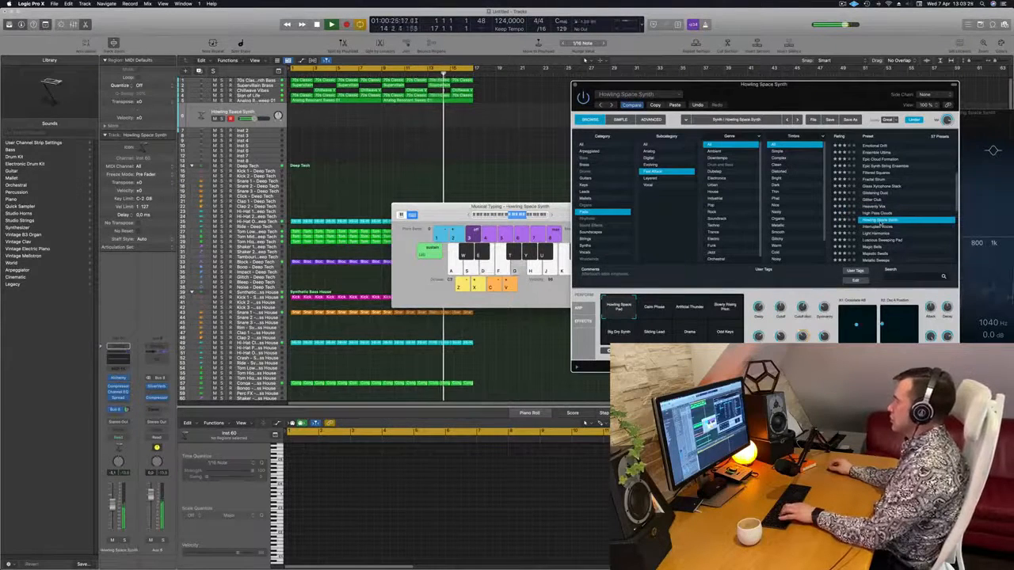
click(882, 226)
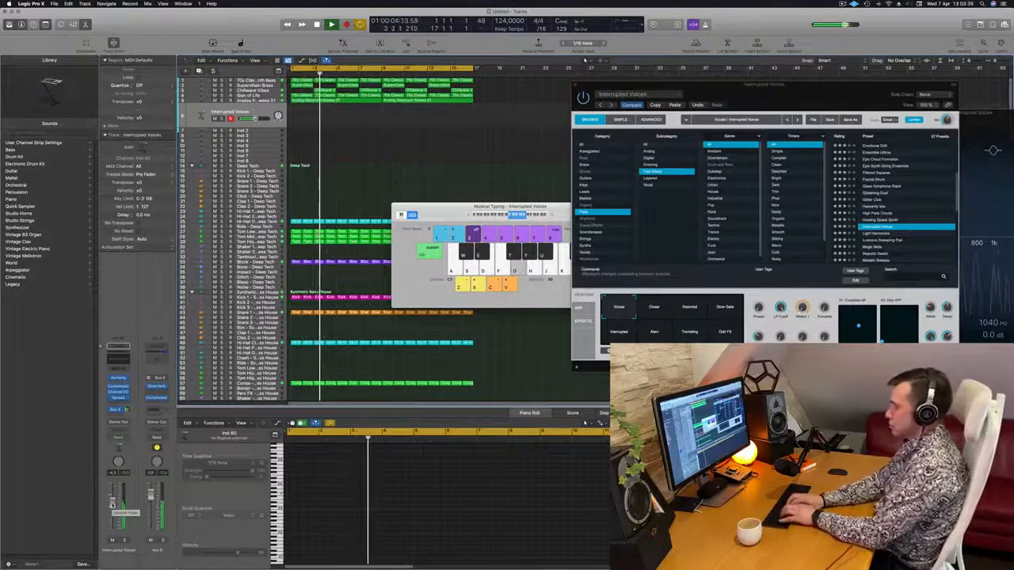
Record a melodic part on the Interrupted Voices track over the loop and stop the recording.
key(r)
key(g)
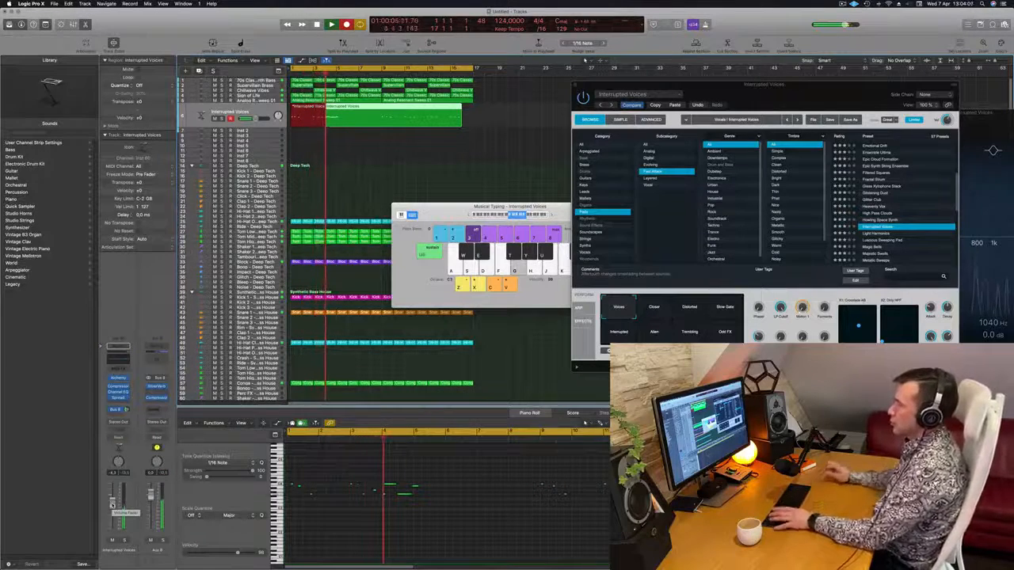
key(space)
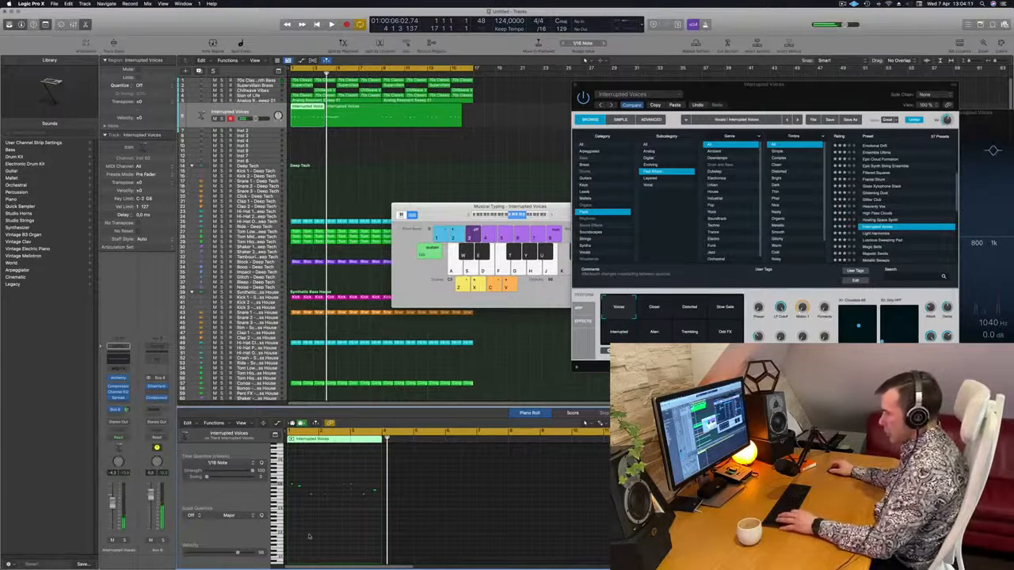
Move the first note of the first Interrupted Voices region to the region's start, lengthen it and restart playback.
key(space)
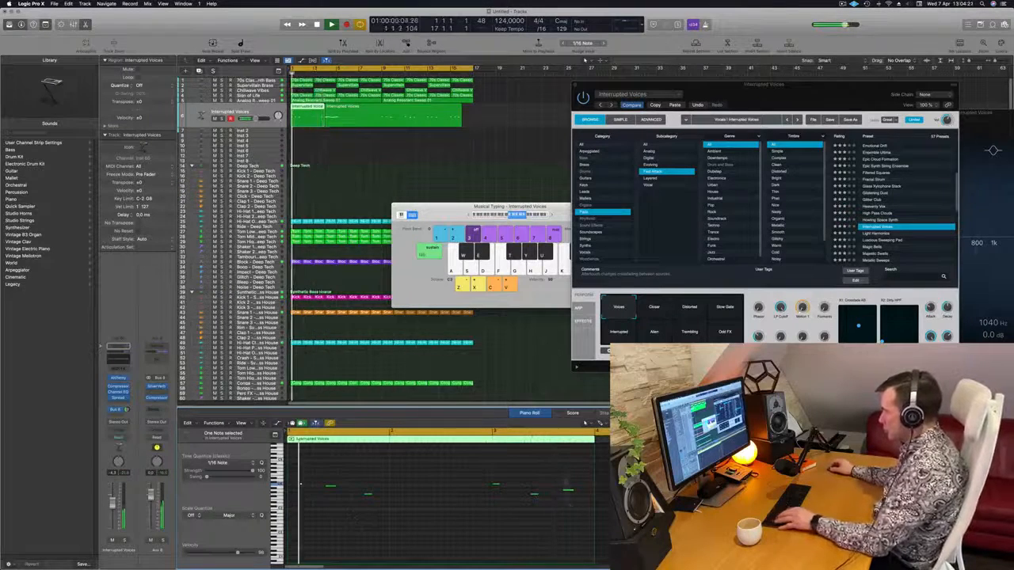
key(Return)
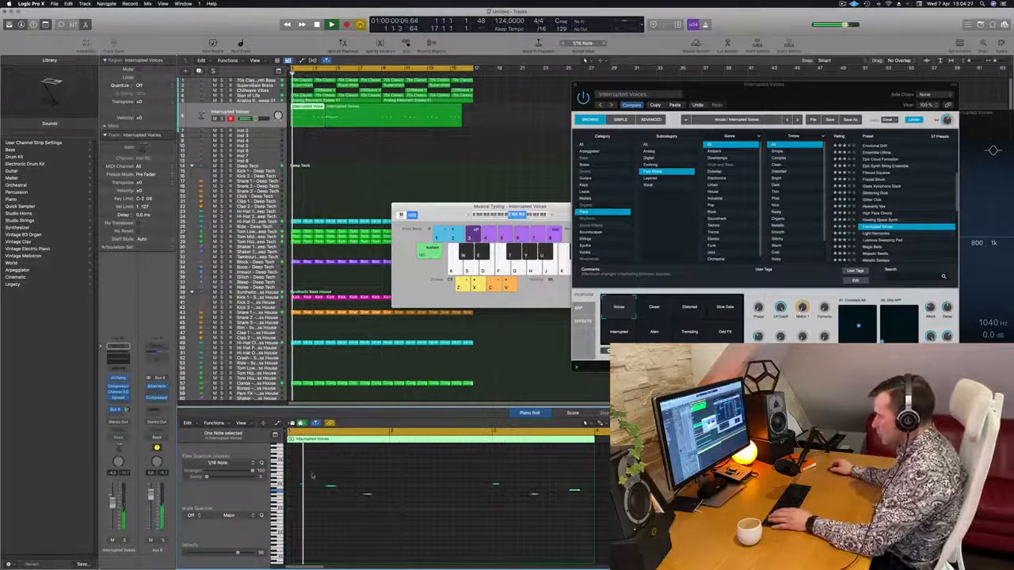
drag(299, 493, 297, 491)
key(alt+Left)
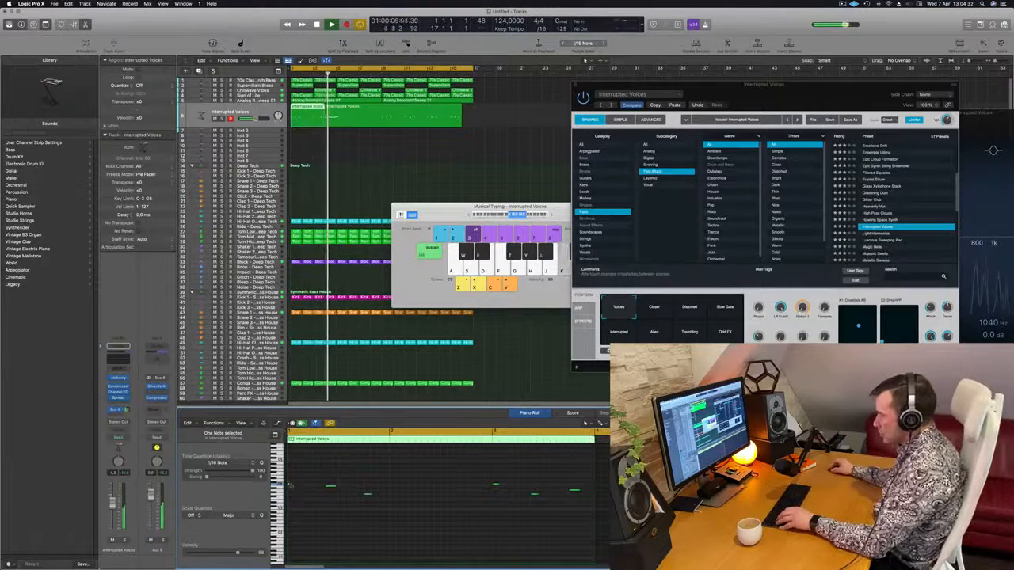
drag(288, 483, 301, 486)
key(space)
key(space)
Delete the second recorded Interrupted Voices region and reopen the remaining region's notes with playback restarted.
click(391, 115)
key(BackSpace)
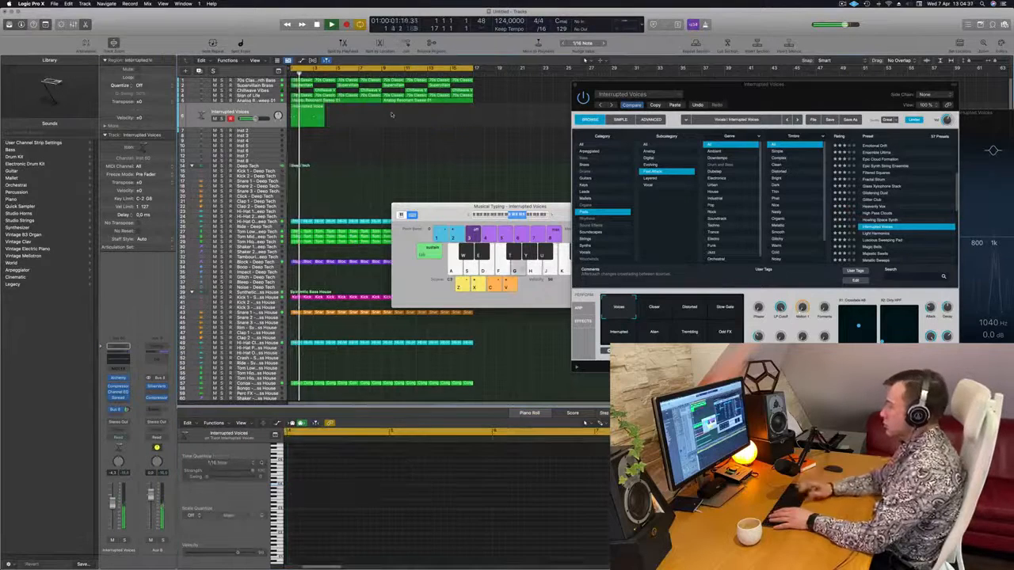
click(316, 118)
key(space)
key(space)
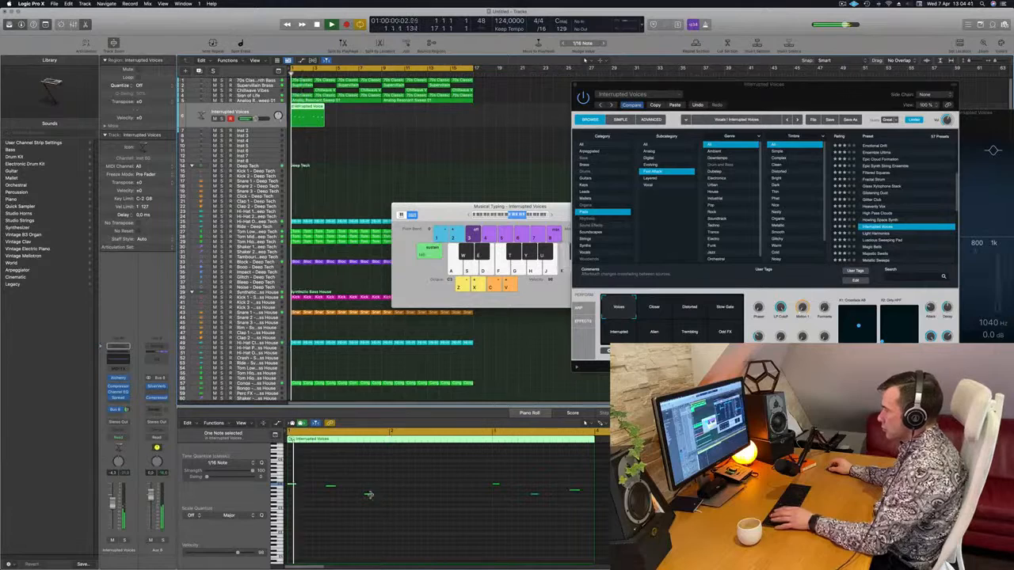
Copy the Interrupted Voices region directly after the original, restart playback and close Musical Typing.
click(368, 494)
key(super+Left)
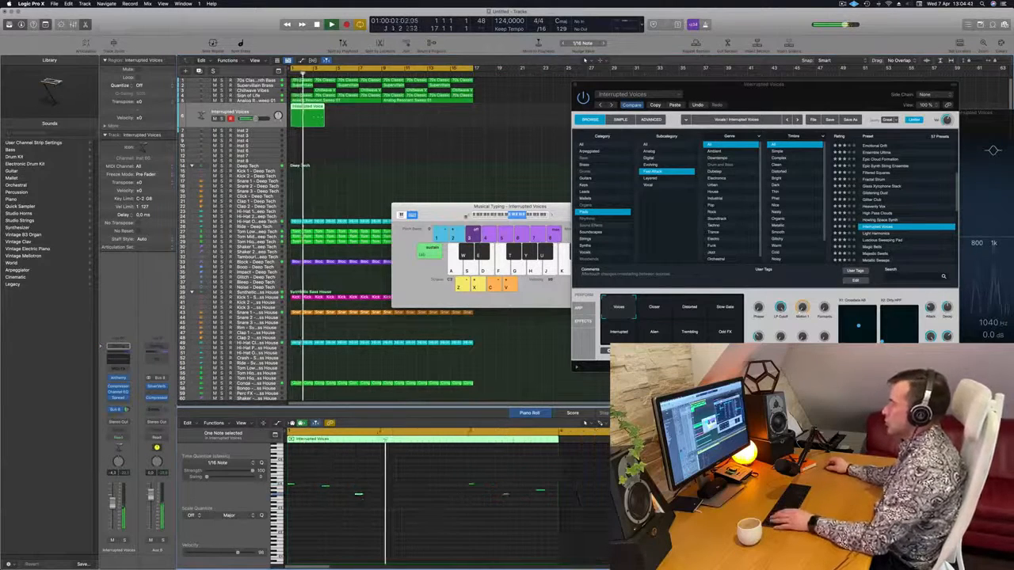
drag(474, 207, 460, 236)
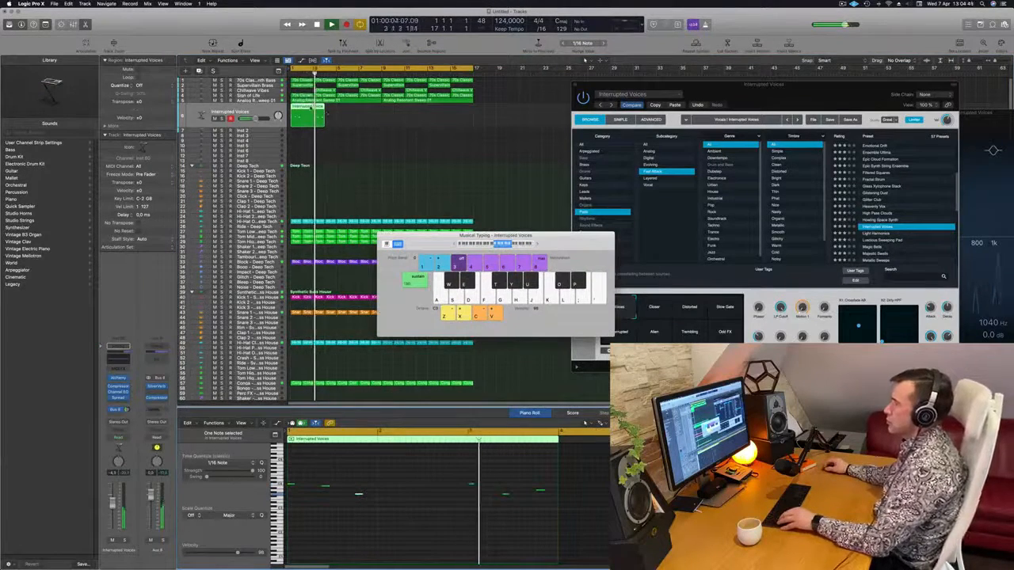
drag(310, 108, 345, 113)
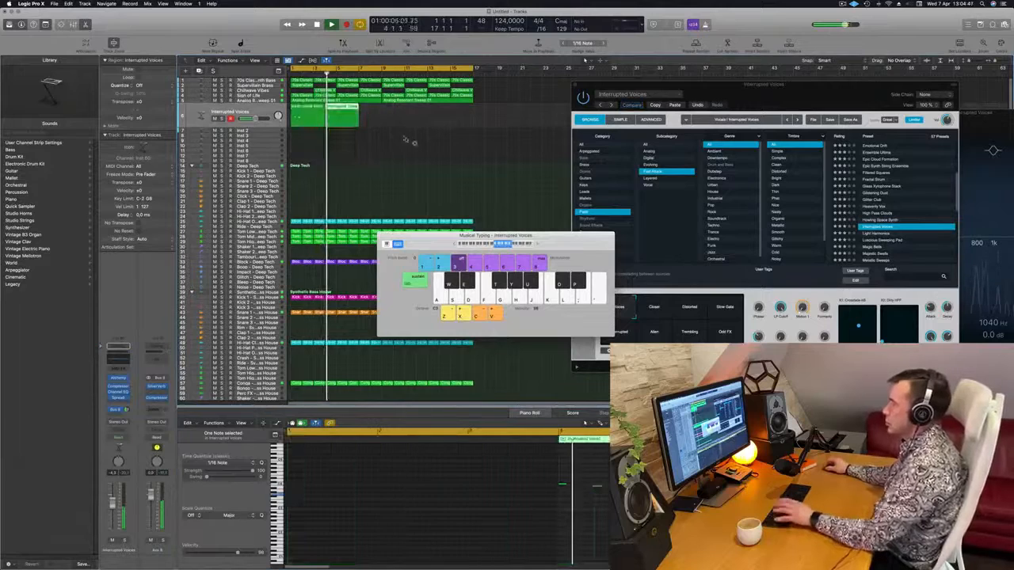
key(Return)
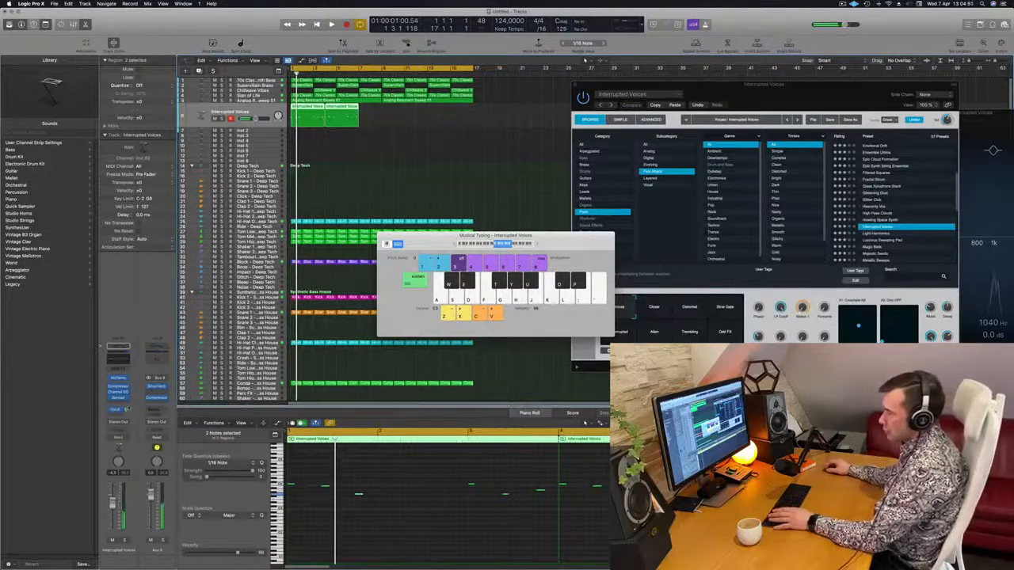
drag(442, 236, 428, 247)
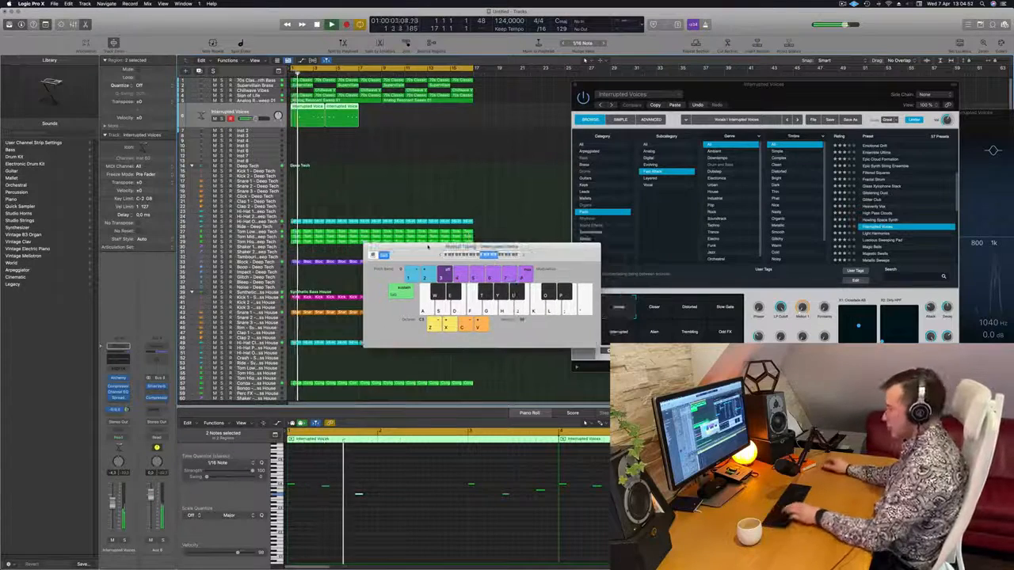
key(super+k)
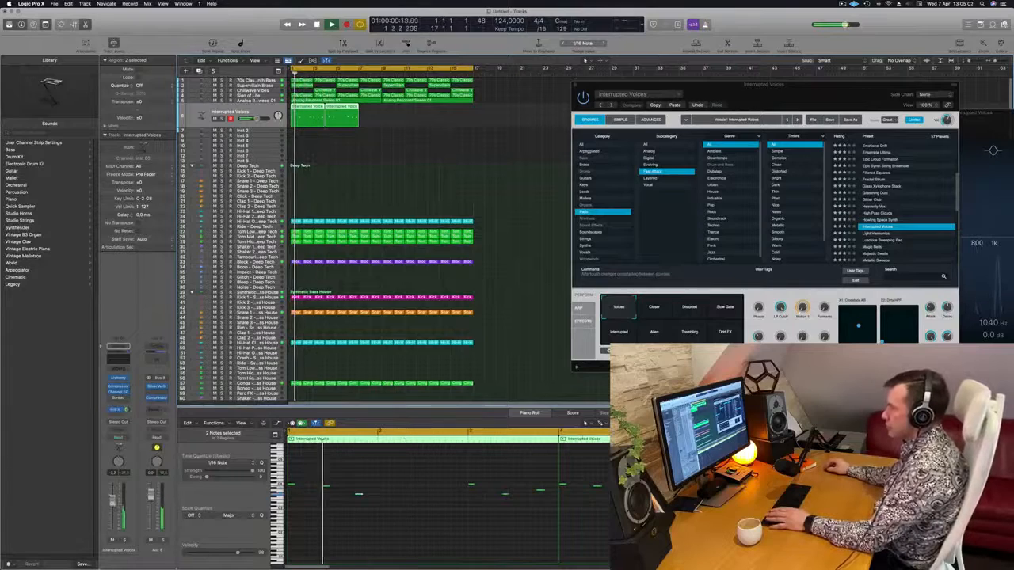
Try all notes in both Interrupted Voices regions an octave higher, and return them to the original octave.
click(363, 532)
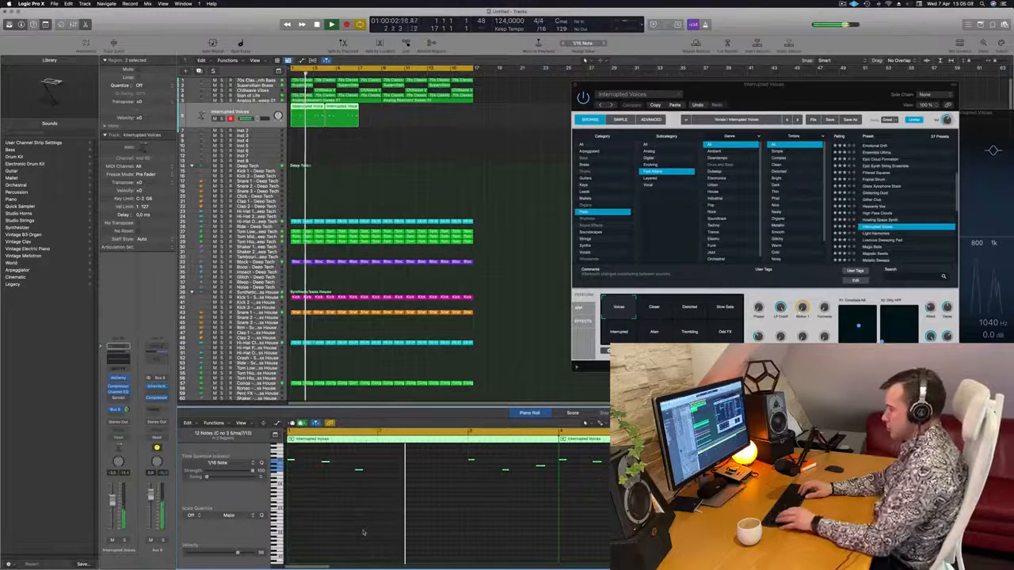
key(alt+shift+Down)
key(space)
key(space)
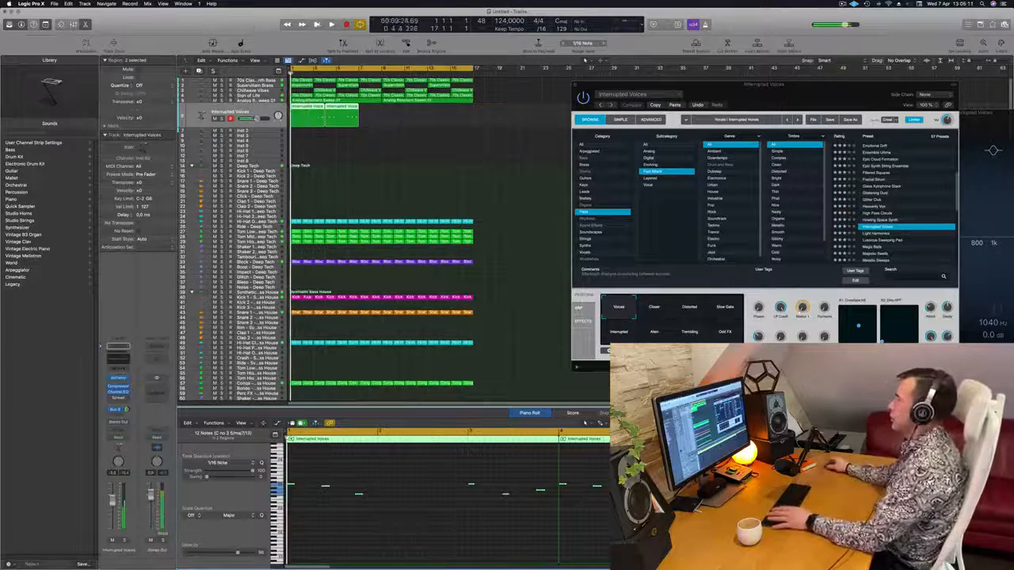
Close the Alchemy window and copy the two Interrupted Voices regions to start at bar 7.
drag(839, 93, 651, 130)
click(388, 121)
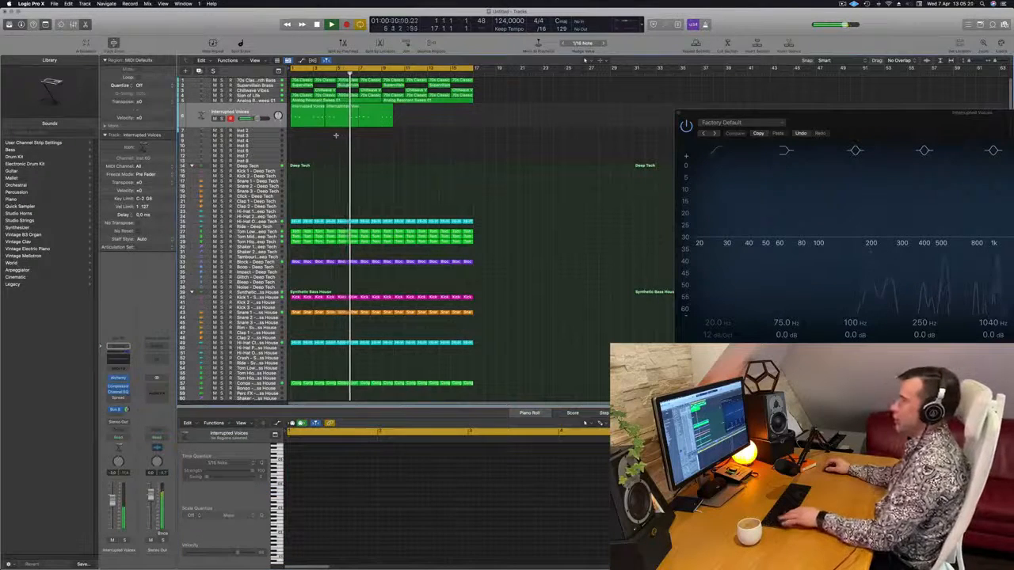
click(346, 119)
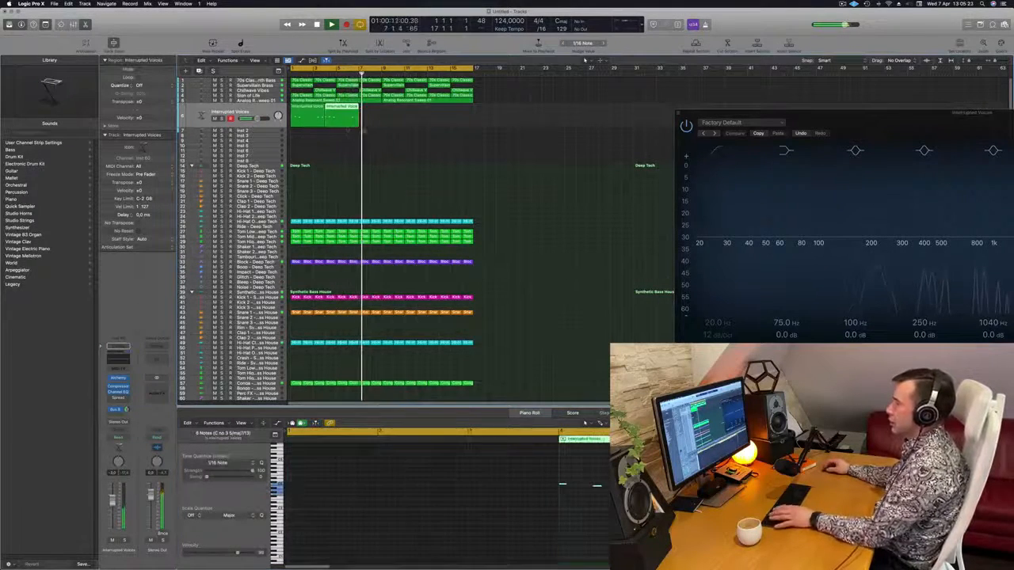
key(Return)
shift+click(313, 119)
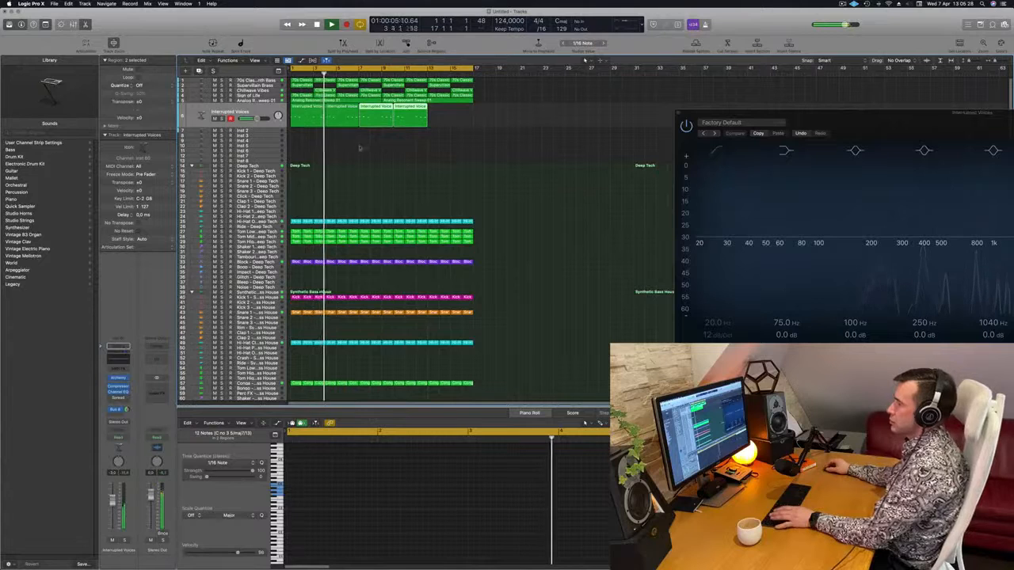
Stop playback and move the last three Interrupted Voices regions later so they start at bar 5.
drag(339, 137, 428, 121)
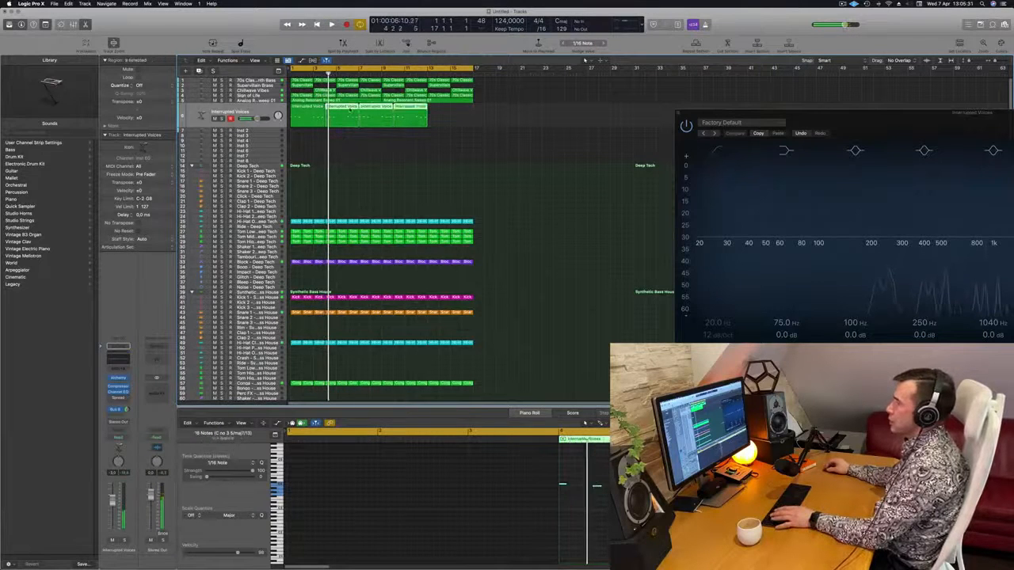
mouse_move(351, 115)
mouse_down()
mouse_move(366, 115)
mouse_move(335, 124)
mouse_up()
click(322, 123)
click(336, 140)
drag(561, 121, 370, 128)
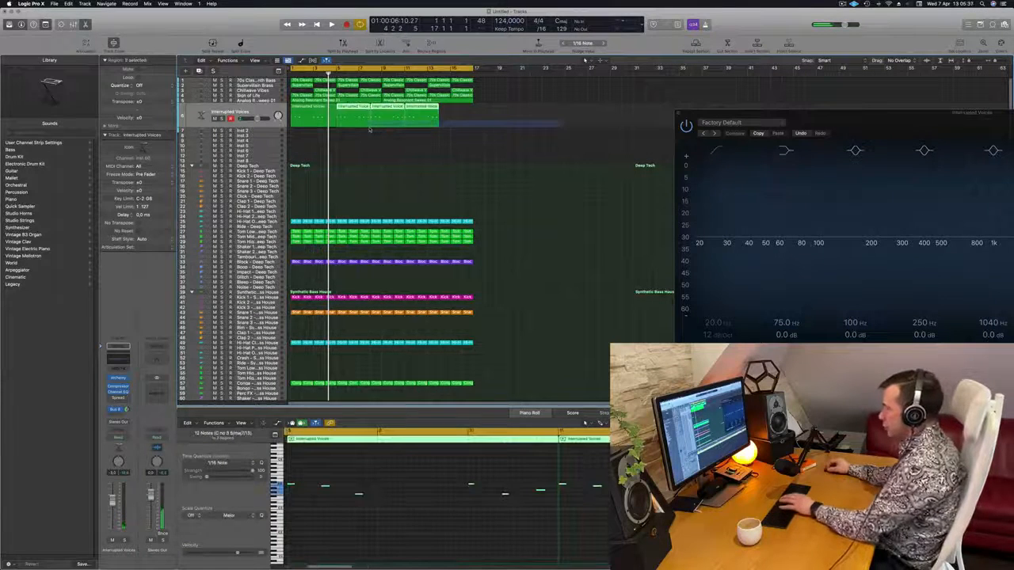
Delete the three copied Interrupted Voices regions, repeat the original four-bar region three times to fill the 16-bar loop, and play it.
key(Delete)
click(314, 116)
key(super+r)
key(super+r)
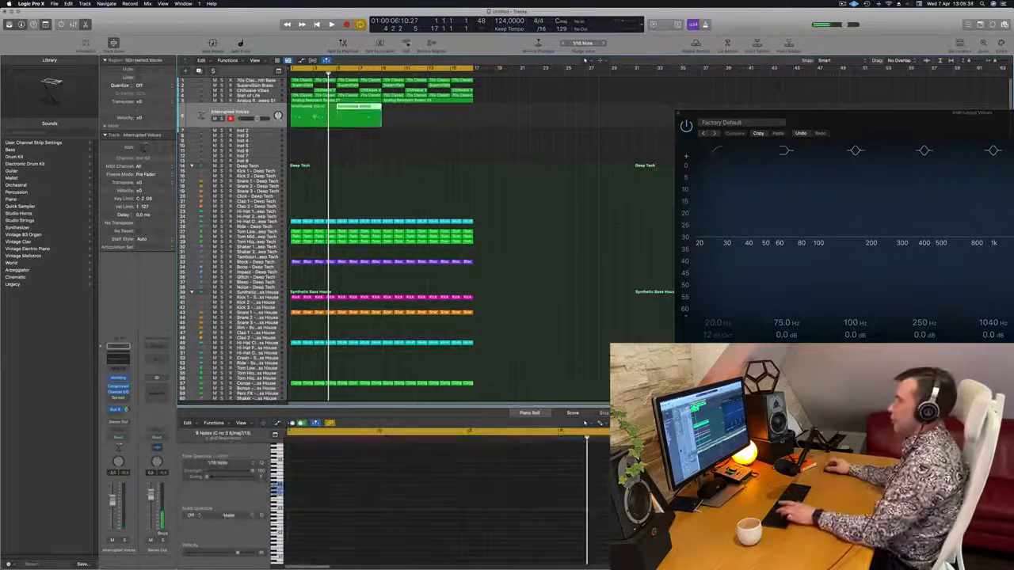
key(super+r)
key(space)
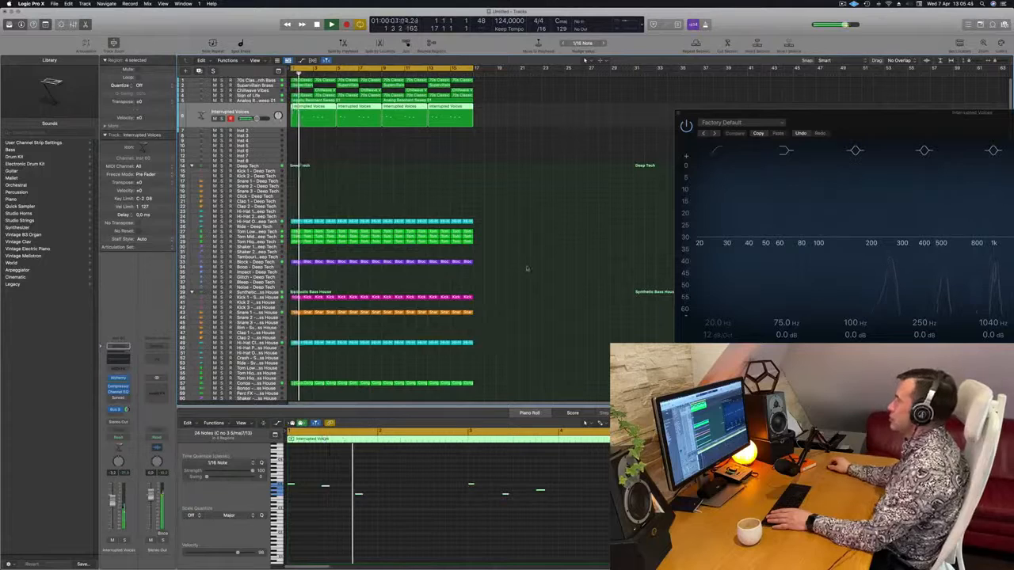
click(482, 181)
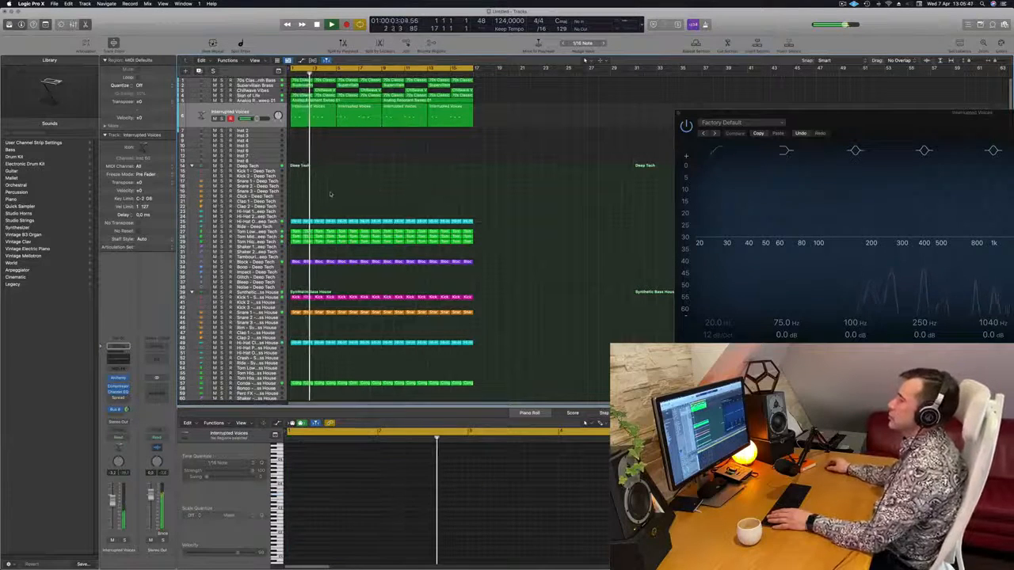
Open the Alchemy window of the Interrupted Voices track and shift it slightly.
click(118, 379)
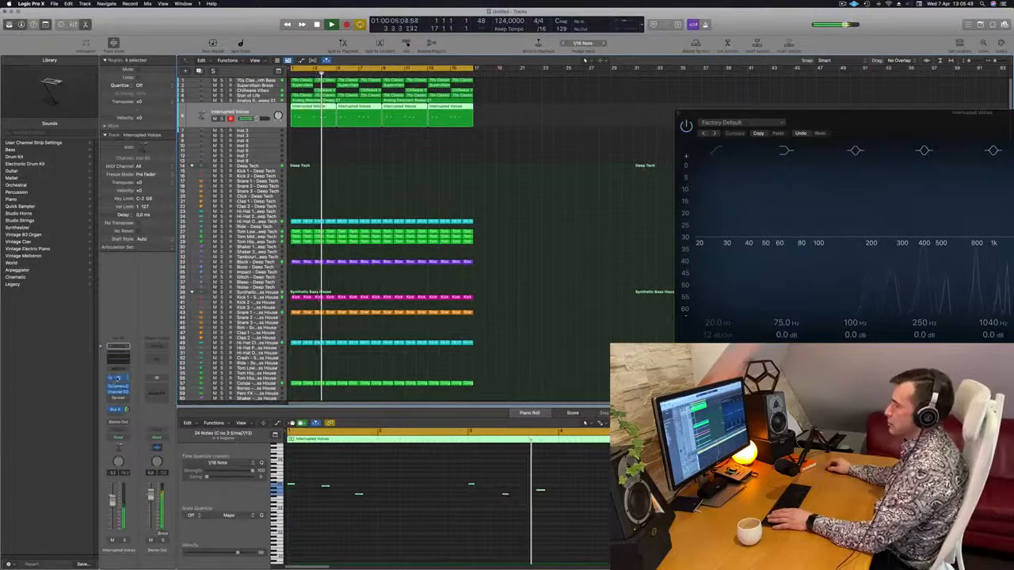
click(118, 378)
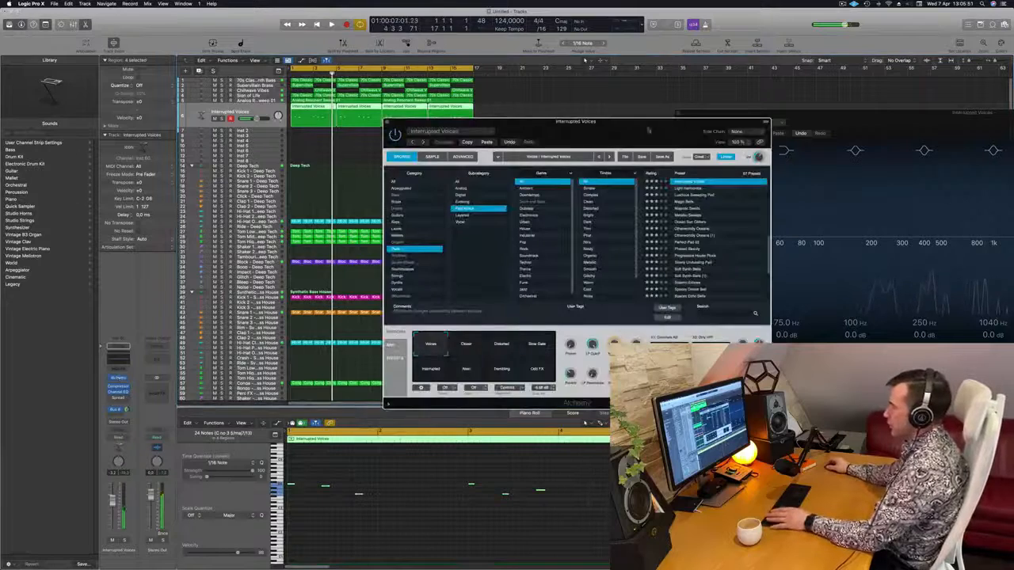
drag(625, 133, 614, 141)
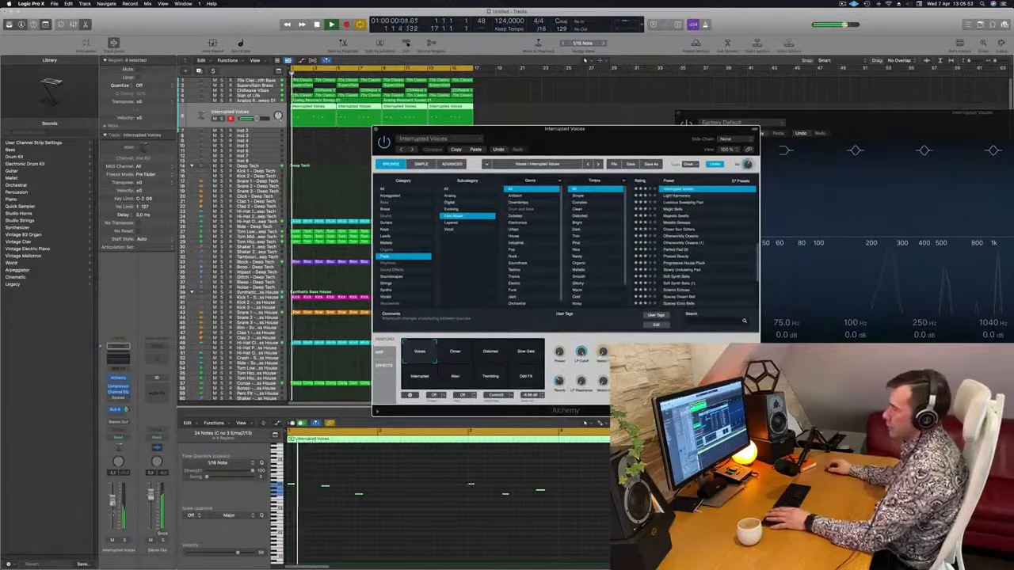
Enable the low cut in the Interrupted Voices Channel EQ, raise its cutoff to remove the low frequencies, and close the EQ.
click(120, 361)
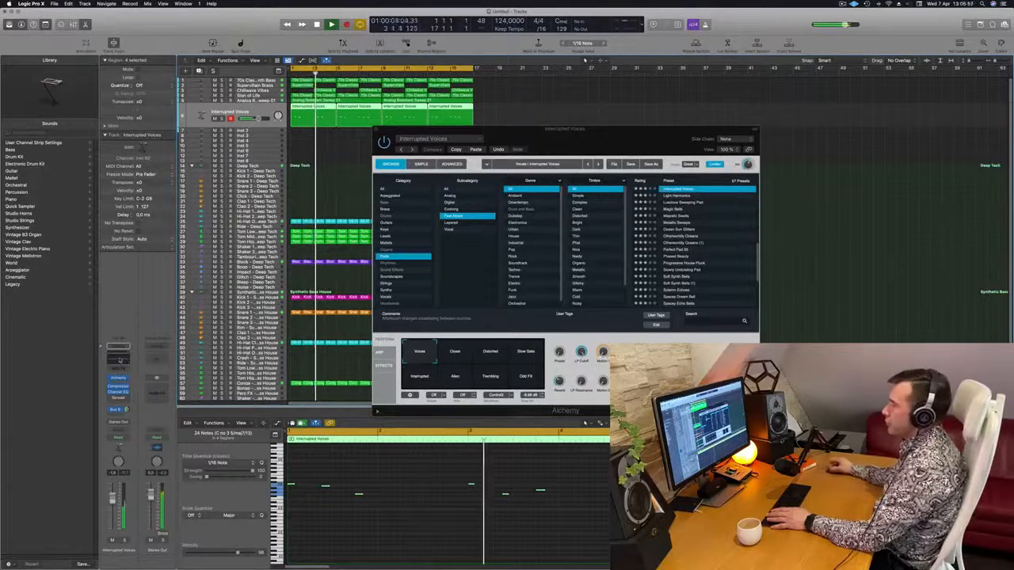
click(120, 361)
key(Return)
drag(895, 128, 570, 119)
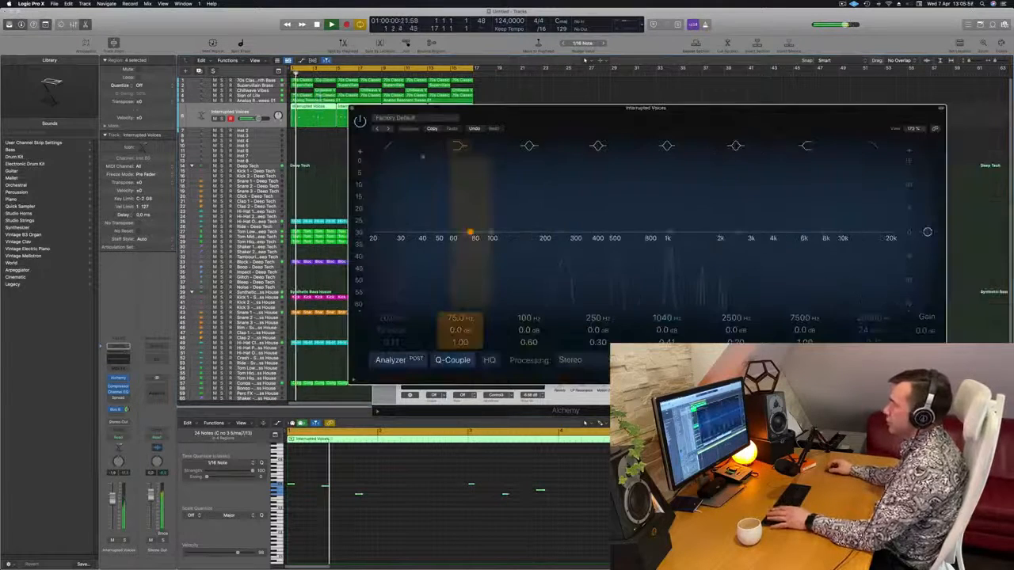
key(Return)
click(389, 147)
drag(423, 208, 611, 185)
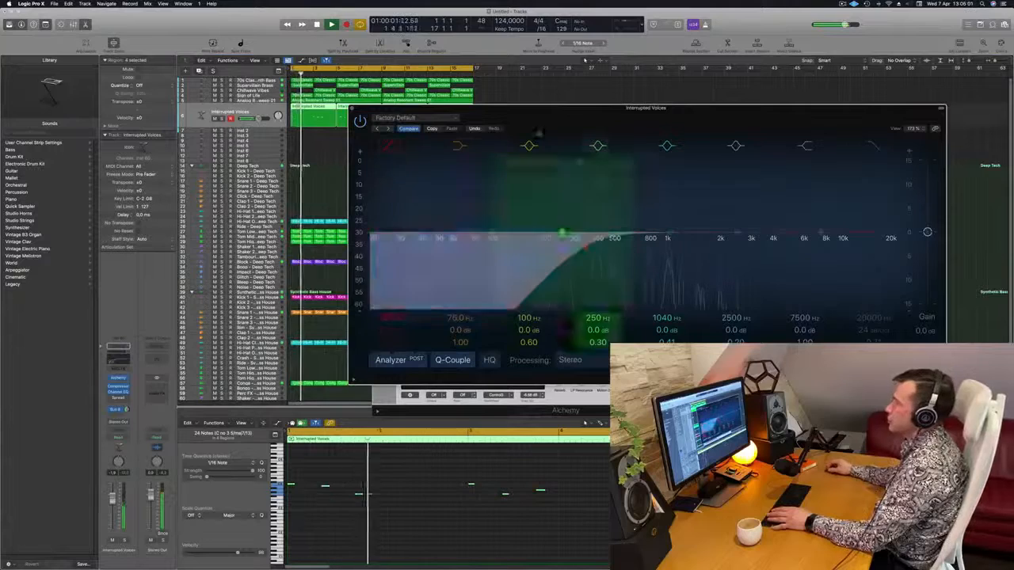
click(352, 109)
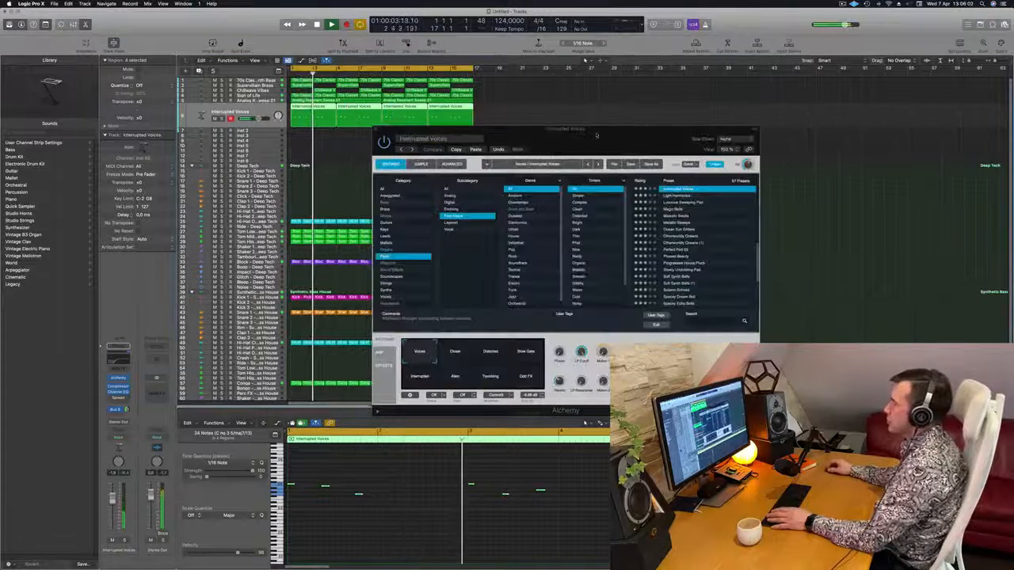
Audition the other performance snapshots of the Interrupted Voices preset in Alchemy and settle on Odd FX.
drag(597, 135, 650, 100)
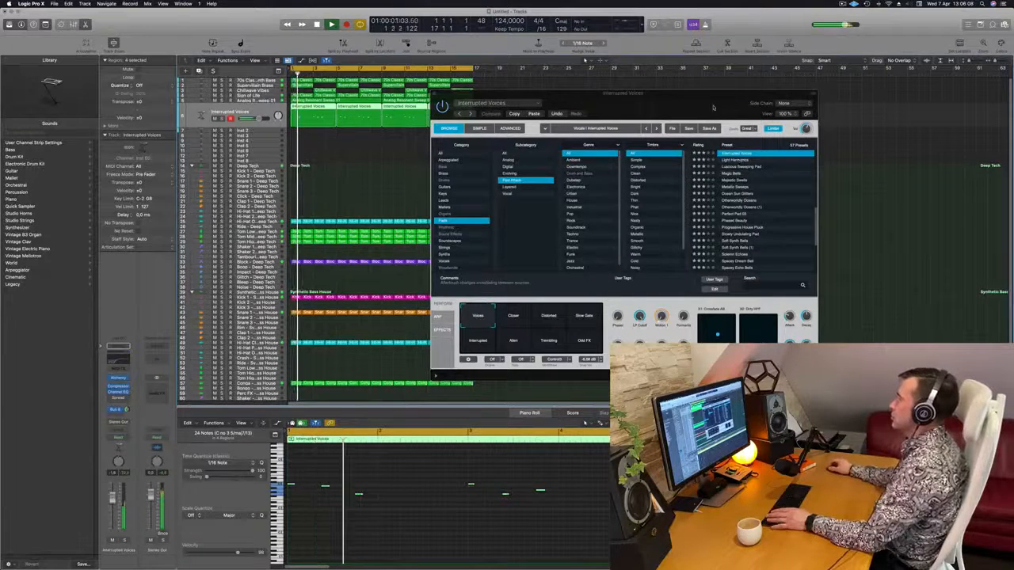
drag(725, 111, 707, 107)
scroll(745, 219, up, 3)
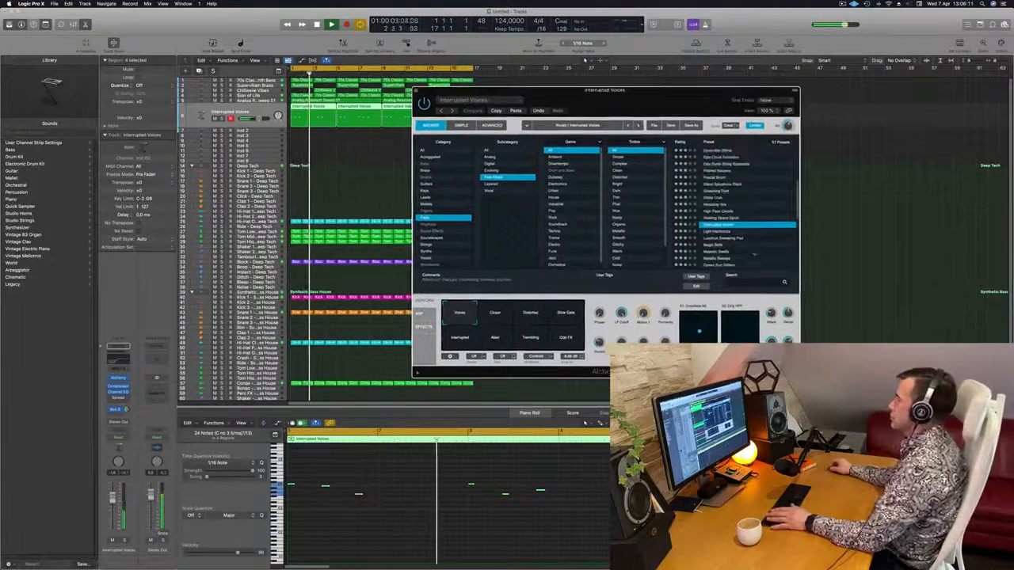
scroll(747, 214, down, 1)
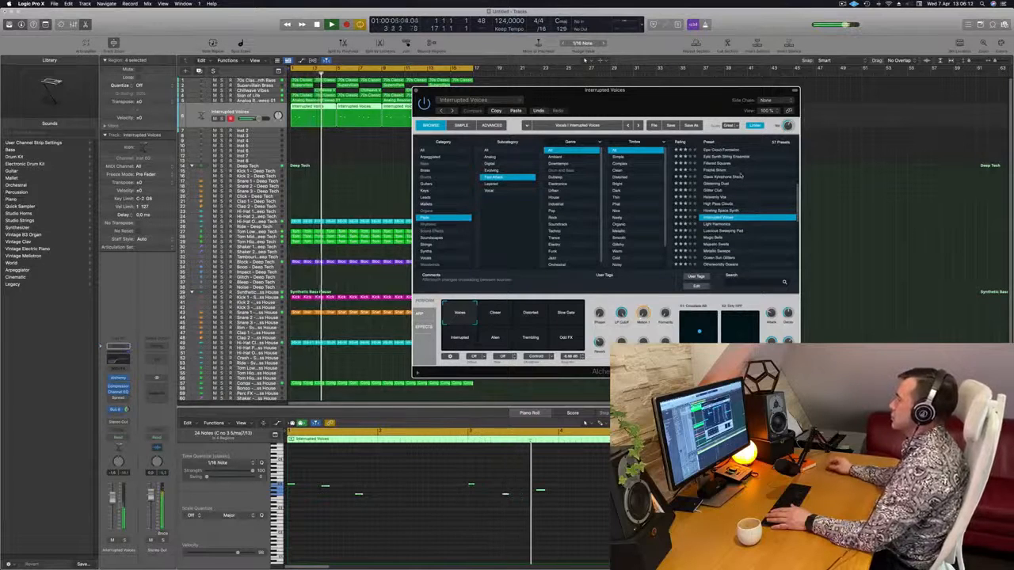
click(491, 316)
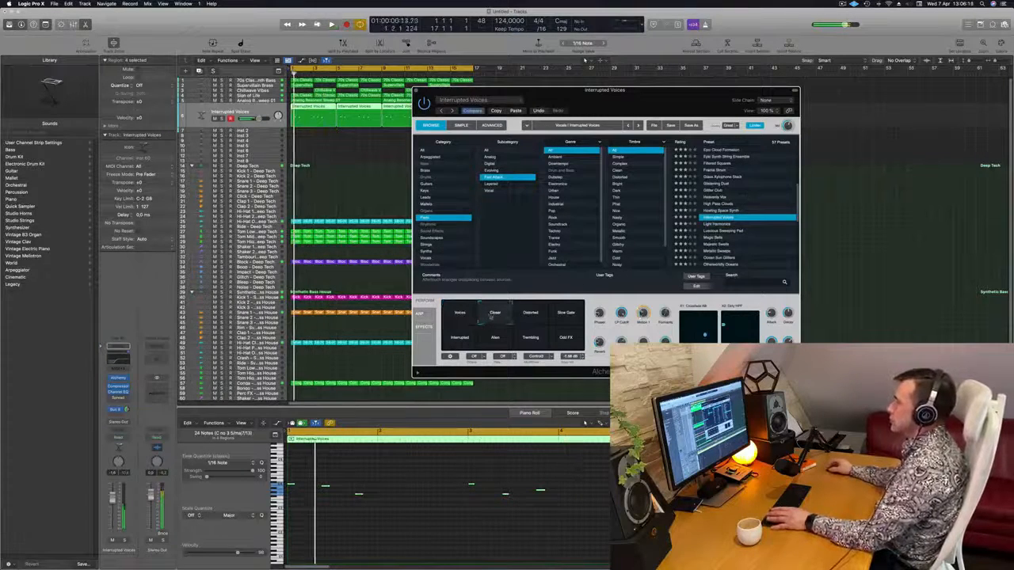
click(530, 316)
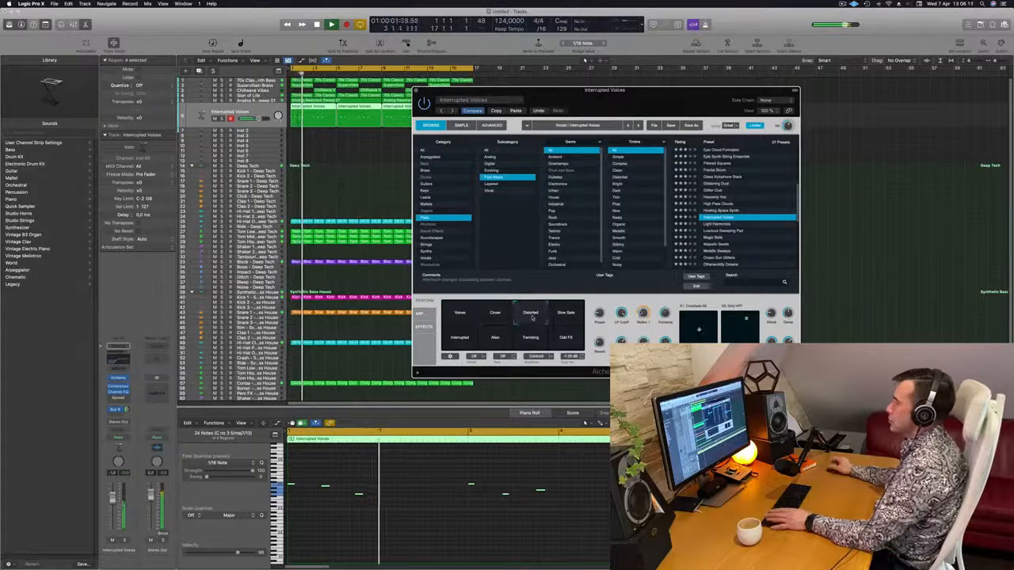
click(565, 316)
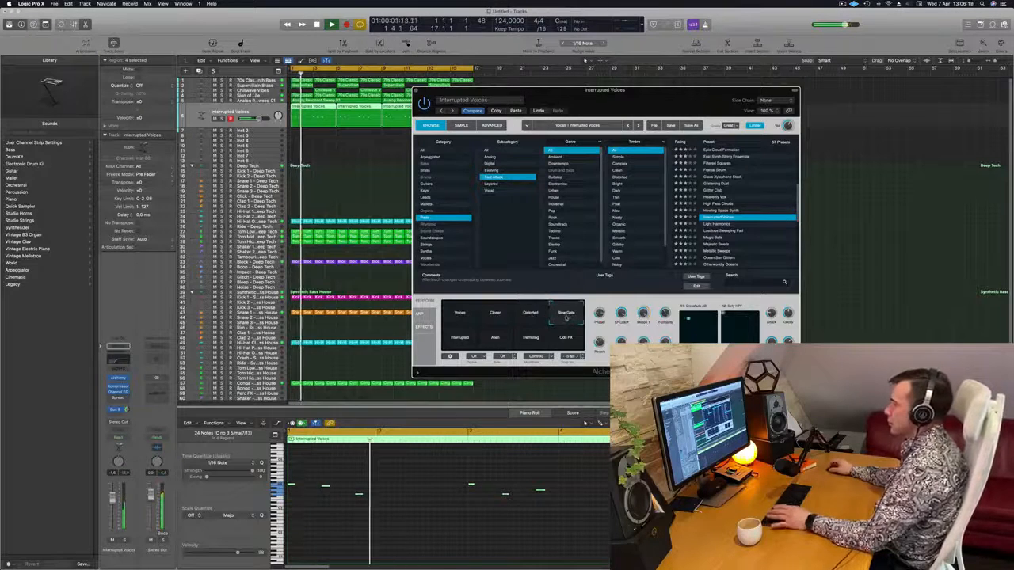
click(453, 340)
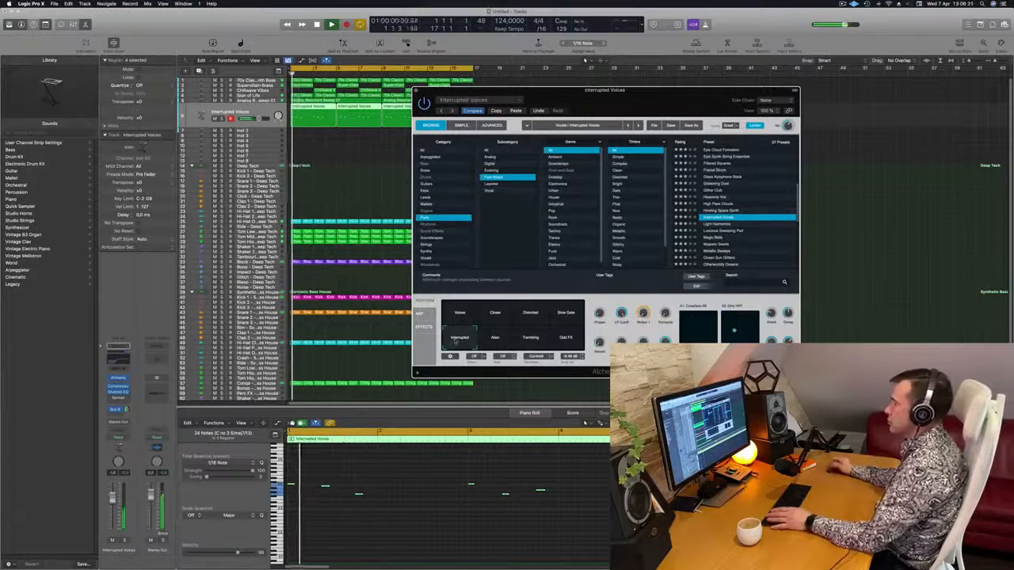
click(499, 340)
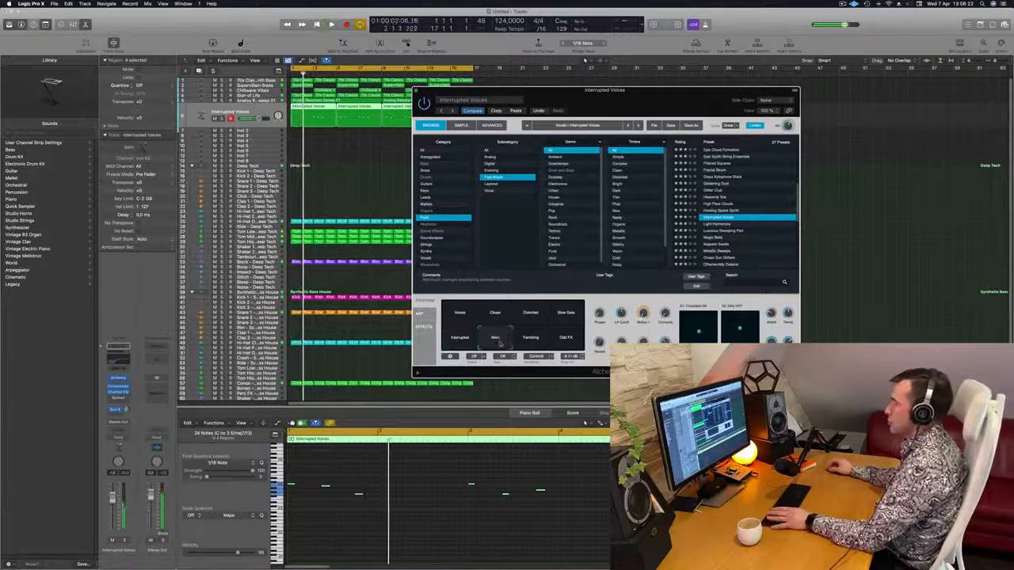
click(527, 338)
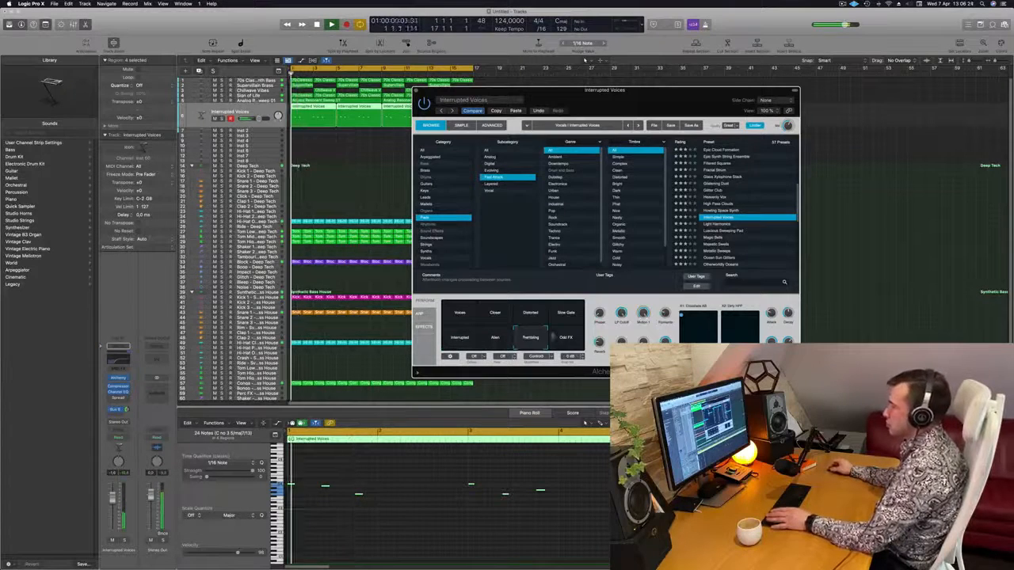
click(567, 338)
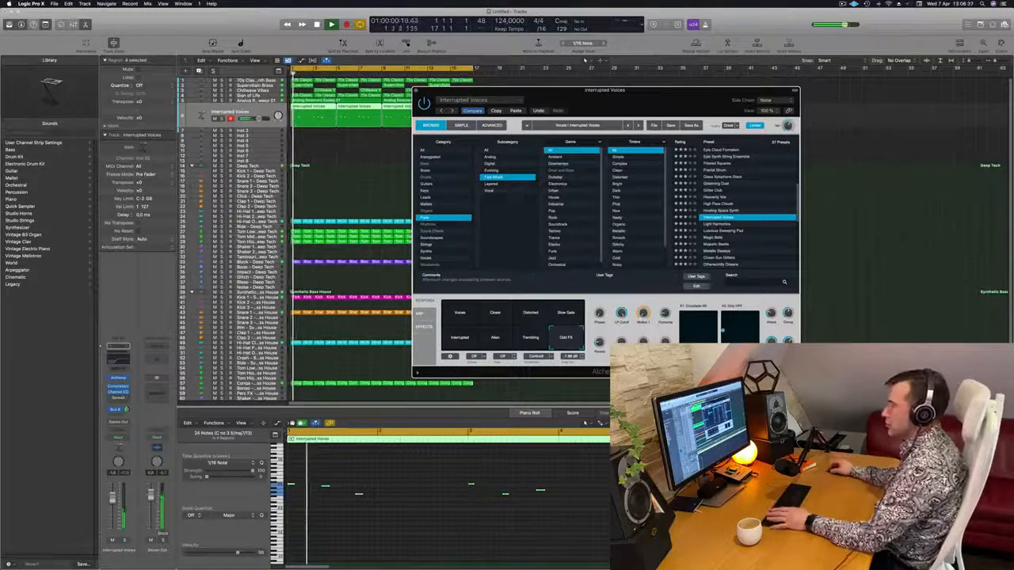
Listen to the Interrupted Voices track soloed, and turn its solo off to play the full mix again.
click(125, 542)
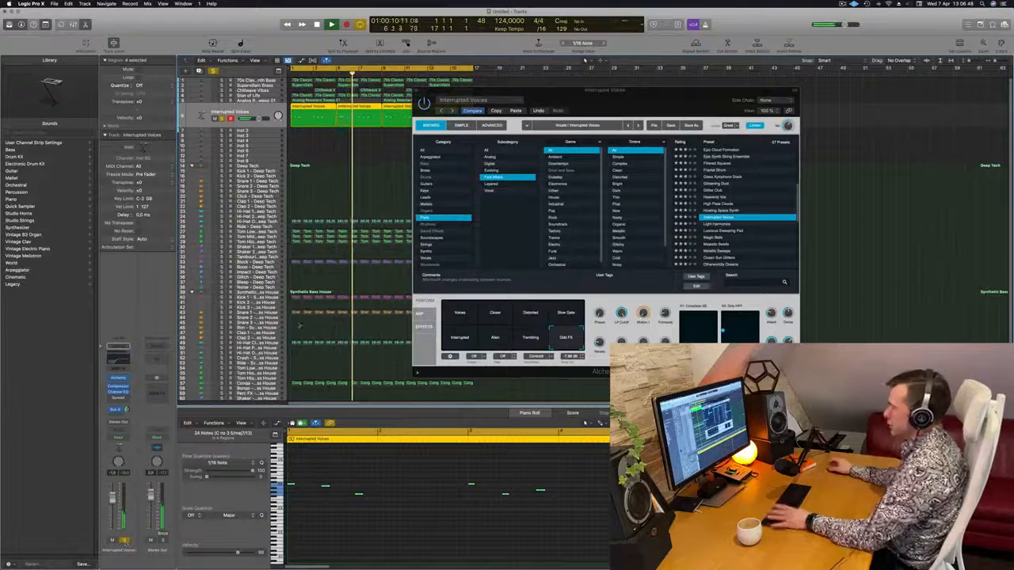
key(space)
key(space)
key(space)
key(space)
key(space)
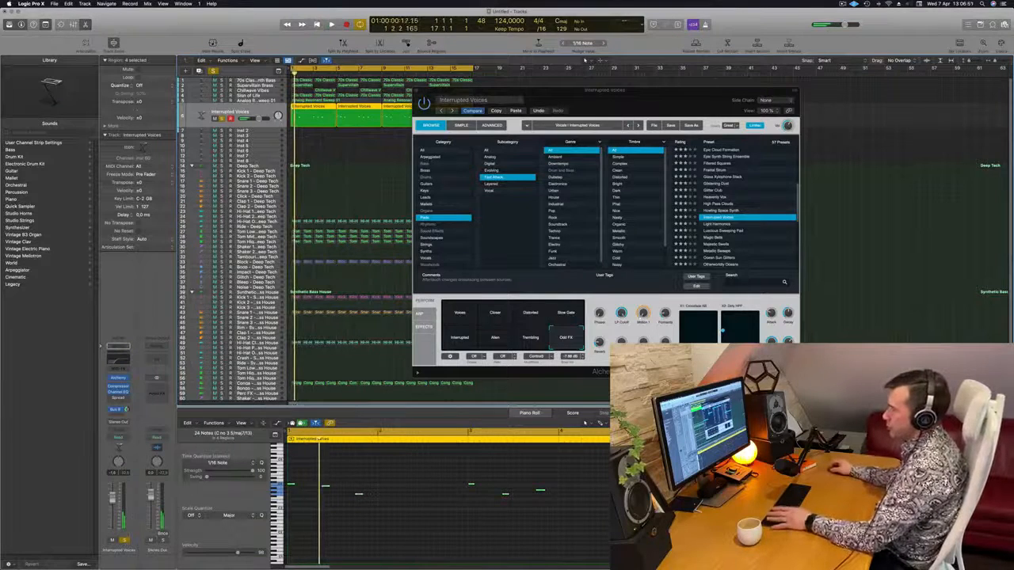
click(124, 540)
key(space)
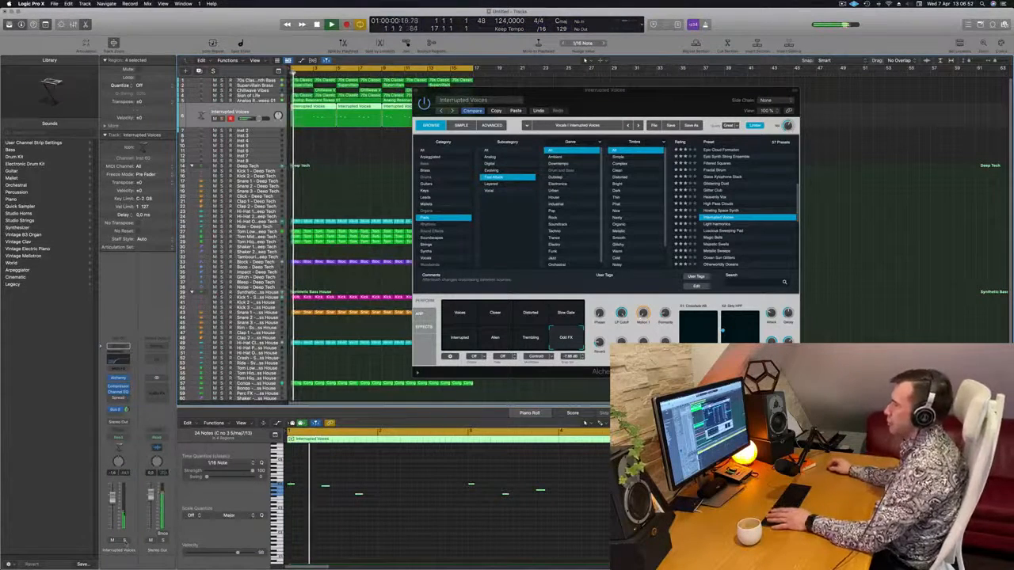
Close the Alchemy window, select the Interrupted Voices track and replay the loop from the start.
drag(587, 91, 497, 140)
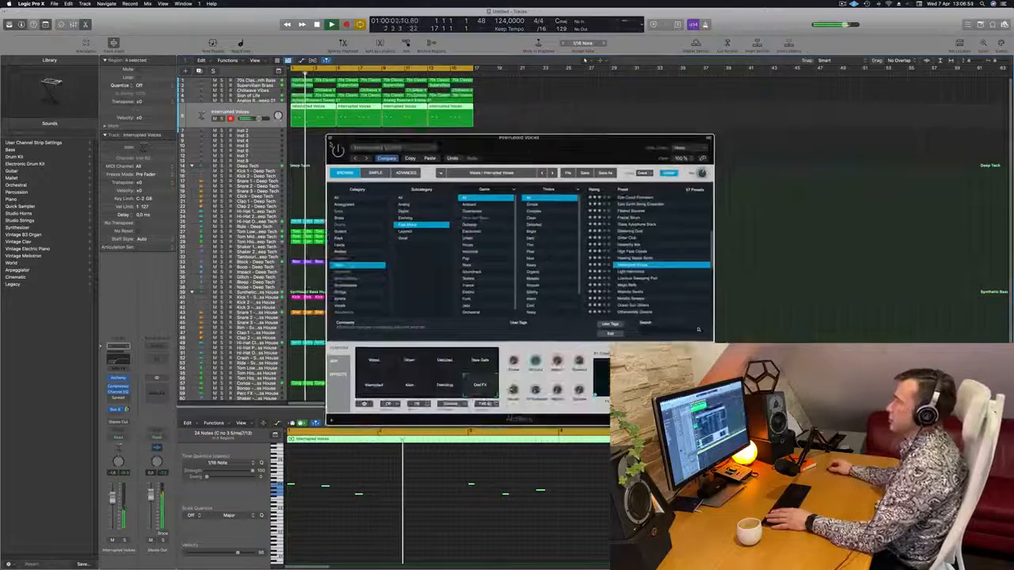
click(327, 139)
click(402, 154)
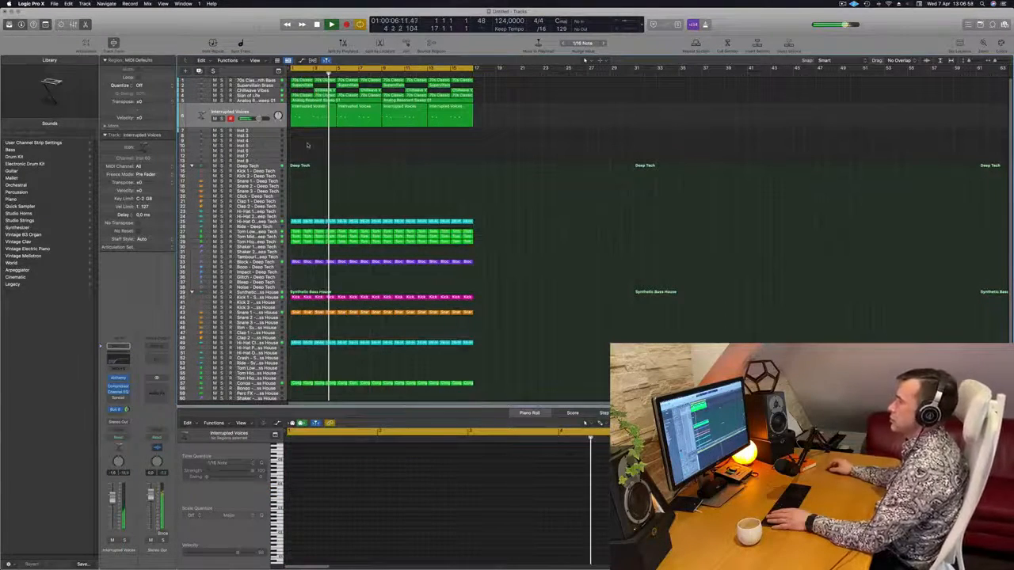
click(255, 106)
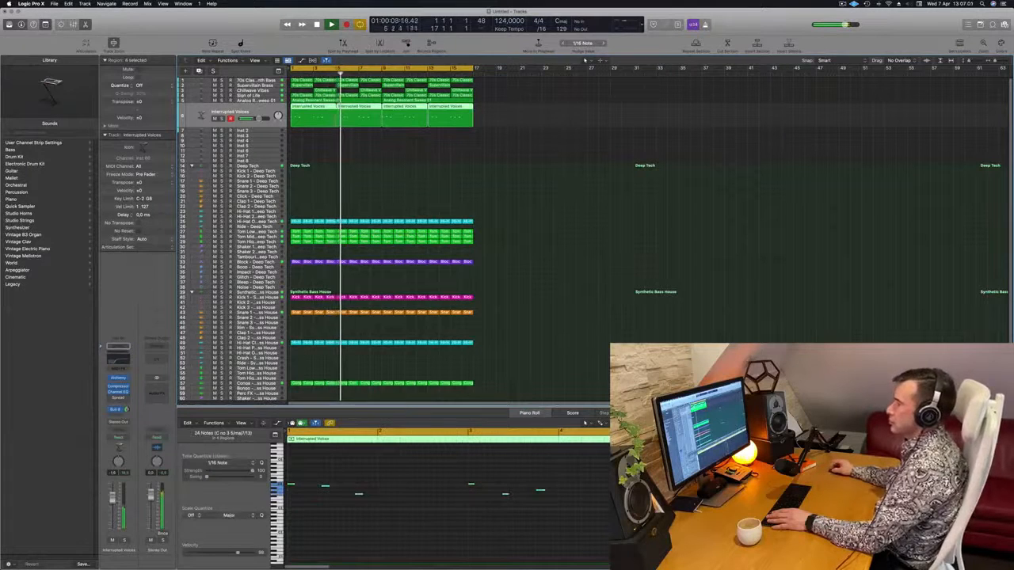
key(Return)
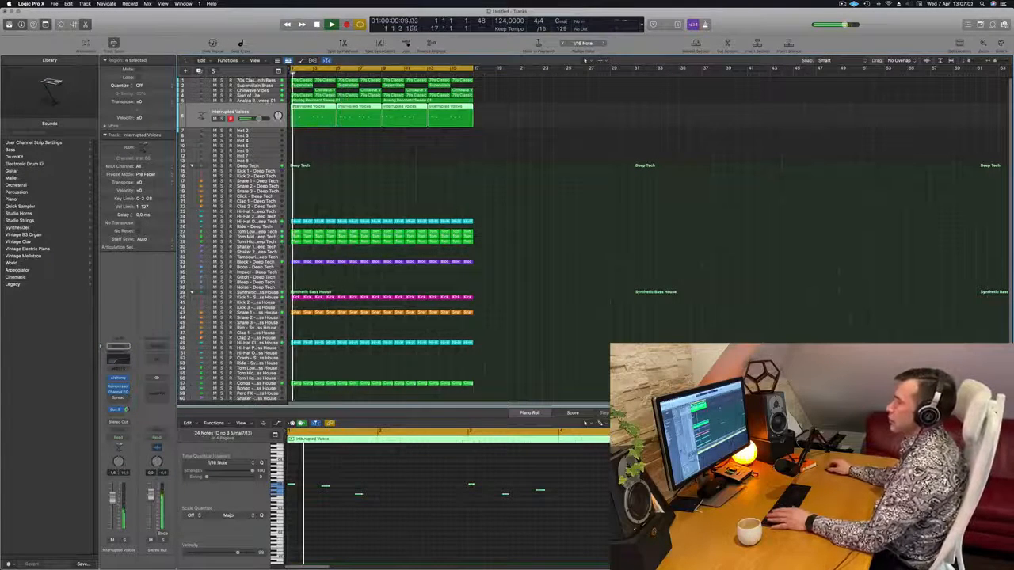
Select the Analog Resonant Sweep 01 track and compare the mix with it muted and unmuted.
click(255, 101)
key(Return)
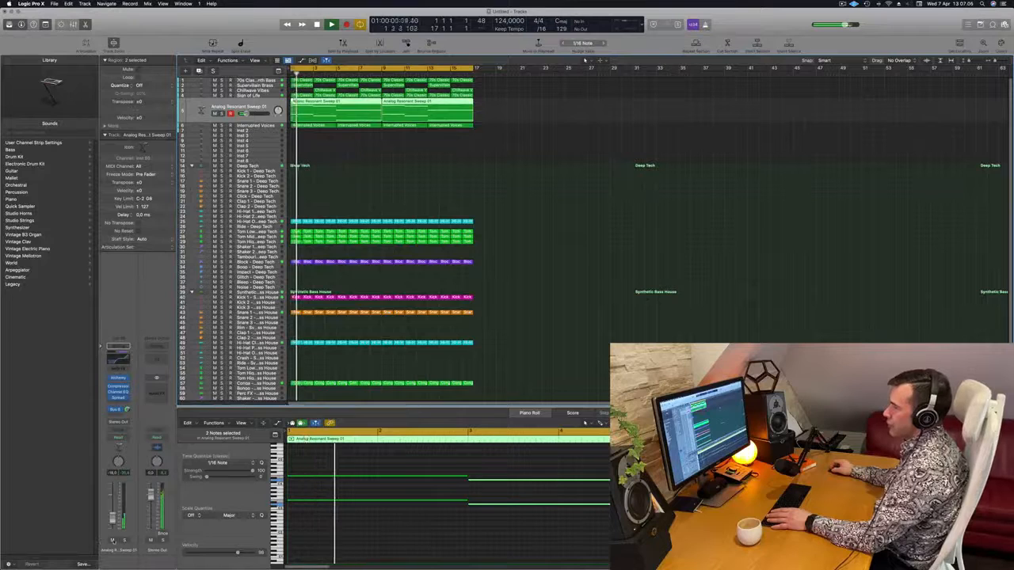
click(111, 540)
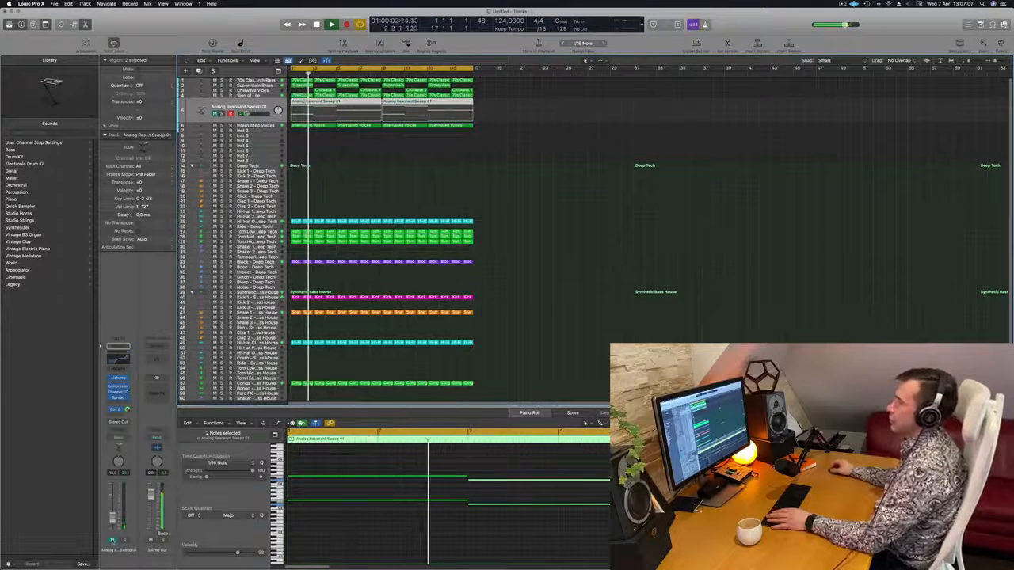
click(112, 540)
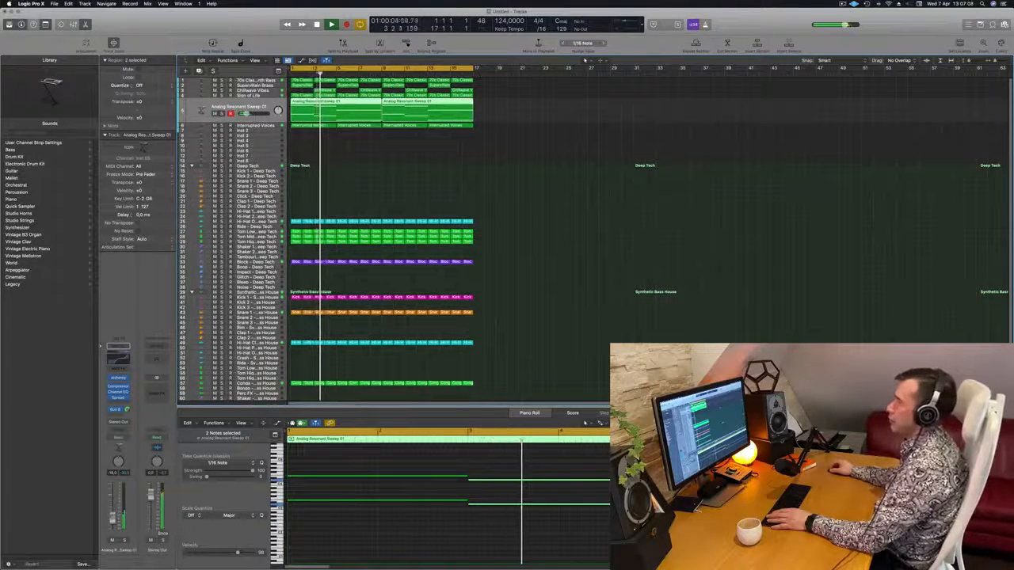
Select all regions and repeat them once to extend the arrangement from 16 to 32 bars.
key(super+Left)
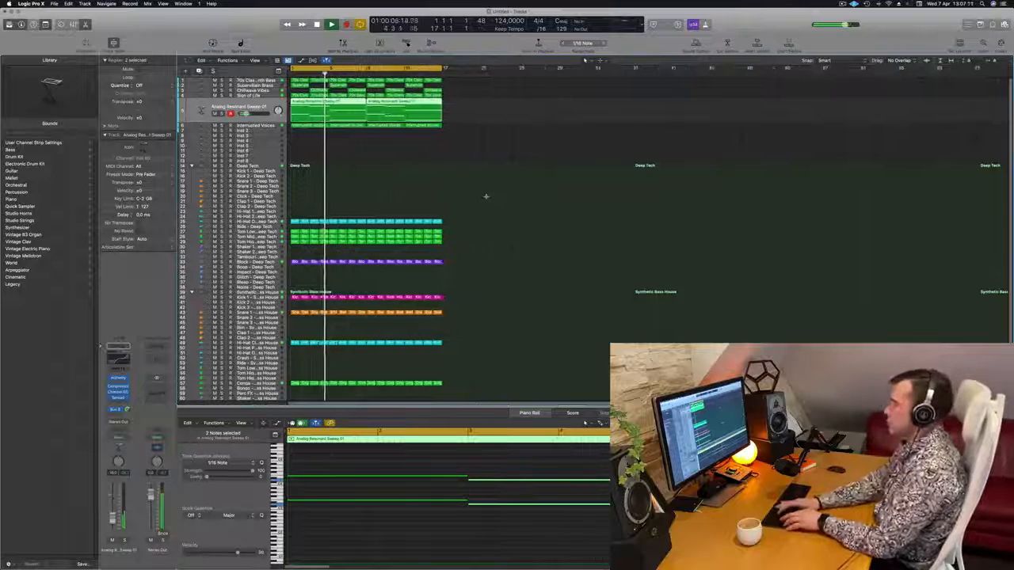
key(super+a)
key(super+r)
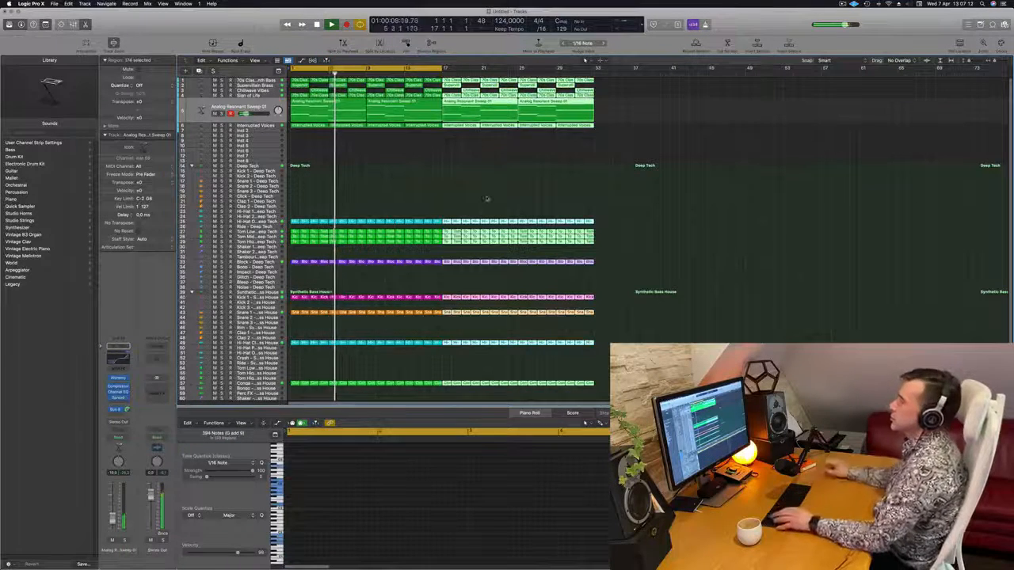
Show the secondary ruler above the tracks.
key(super+Left)
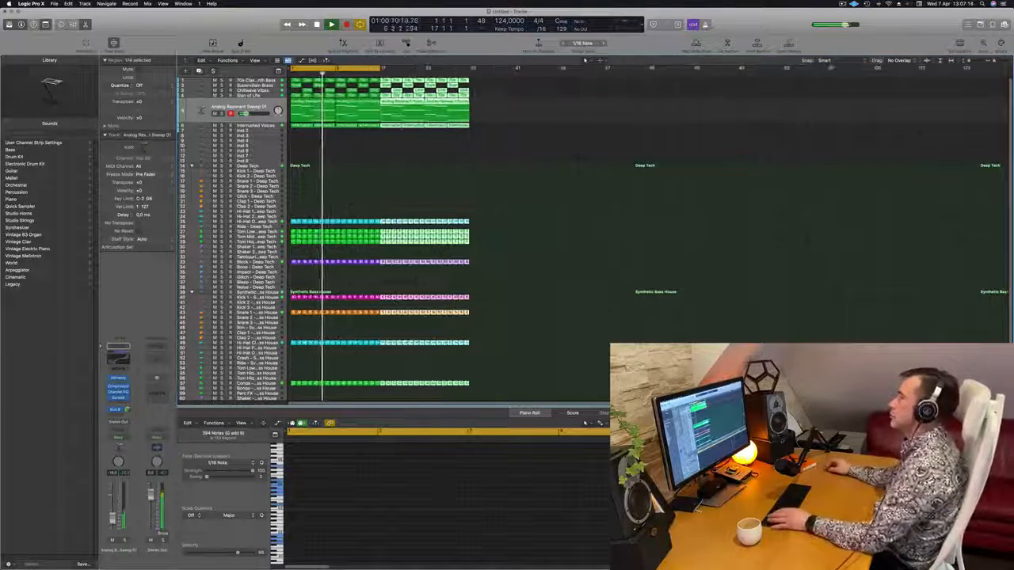
click(255, 60)
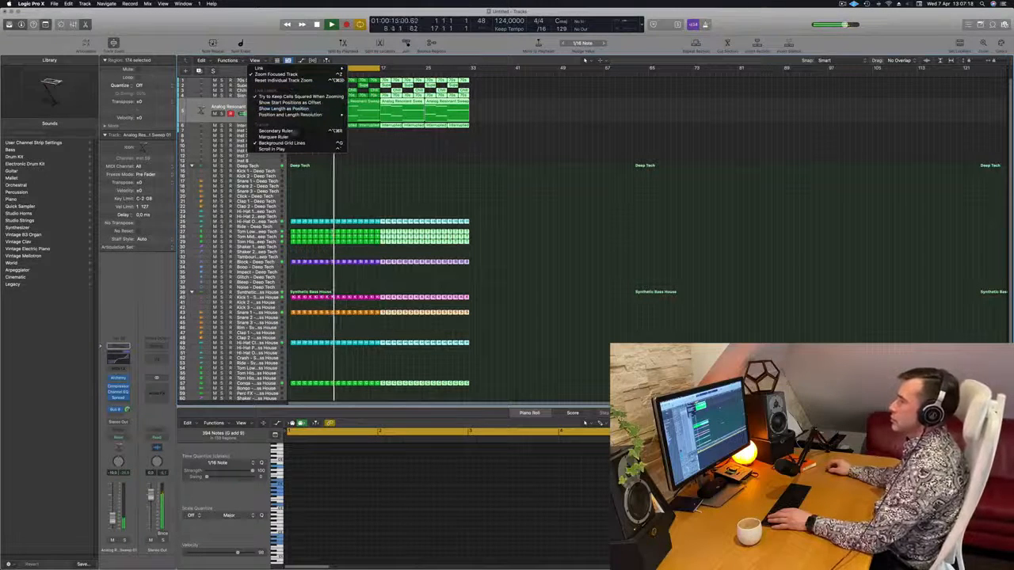
click(275, 130)
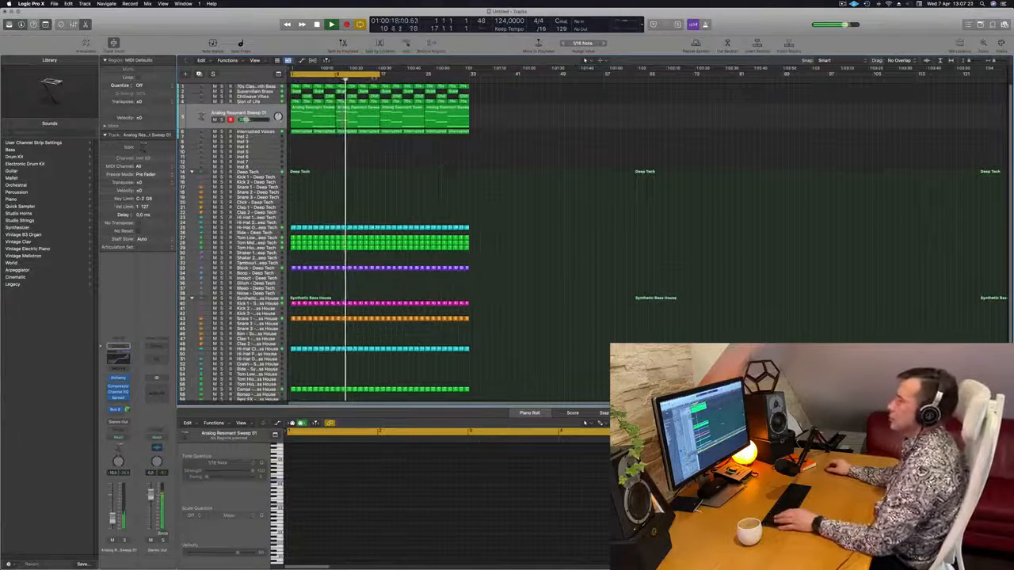
Repeat the whole 32-bar arrangement once more and extend the cycle range to bar 65.
drag(380, 74, 470, 82)
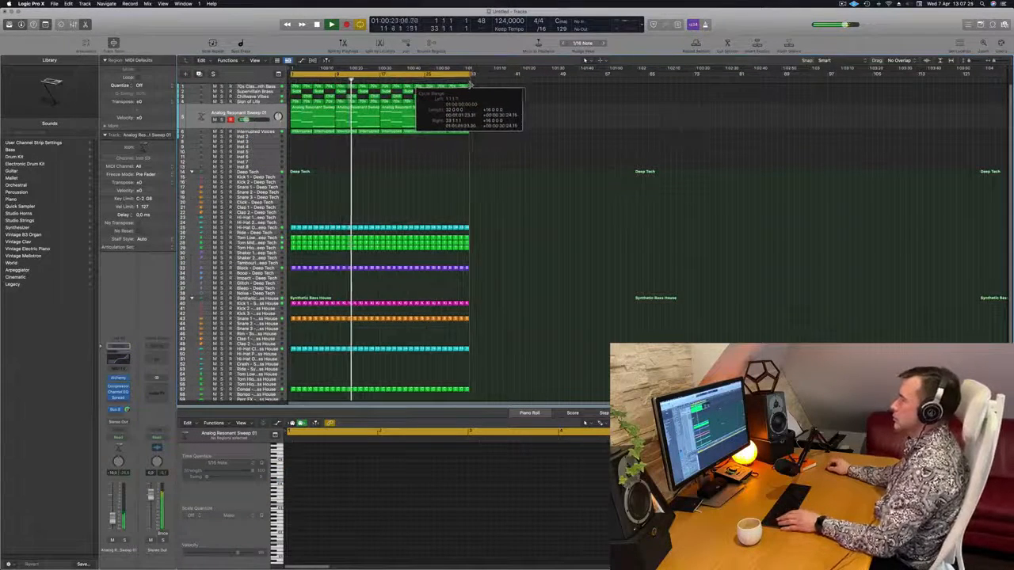
key(super+r)
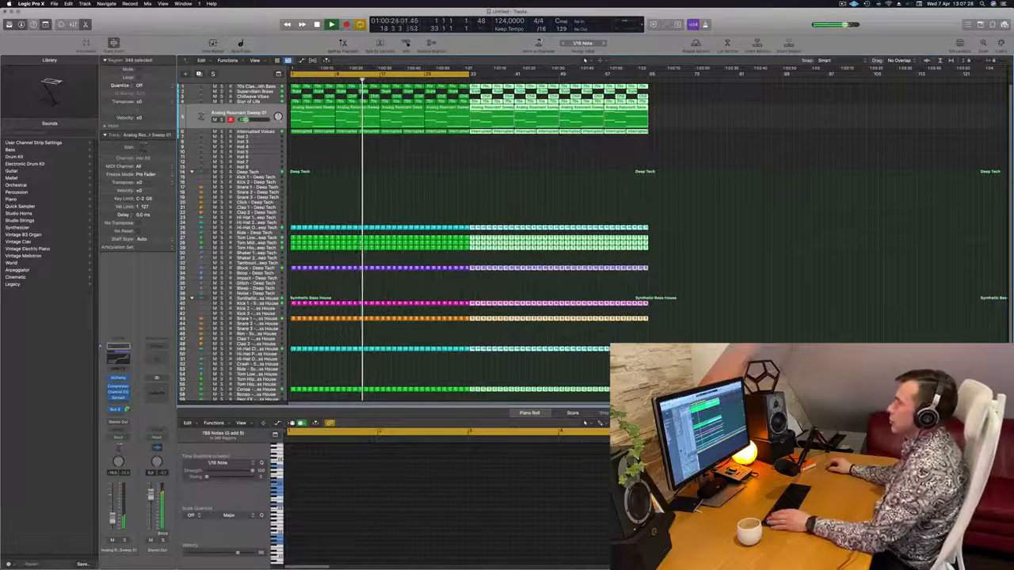
drag(470, 79, 648, 83)
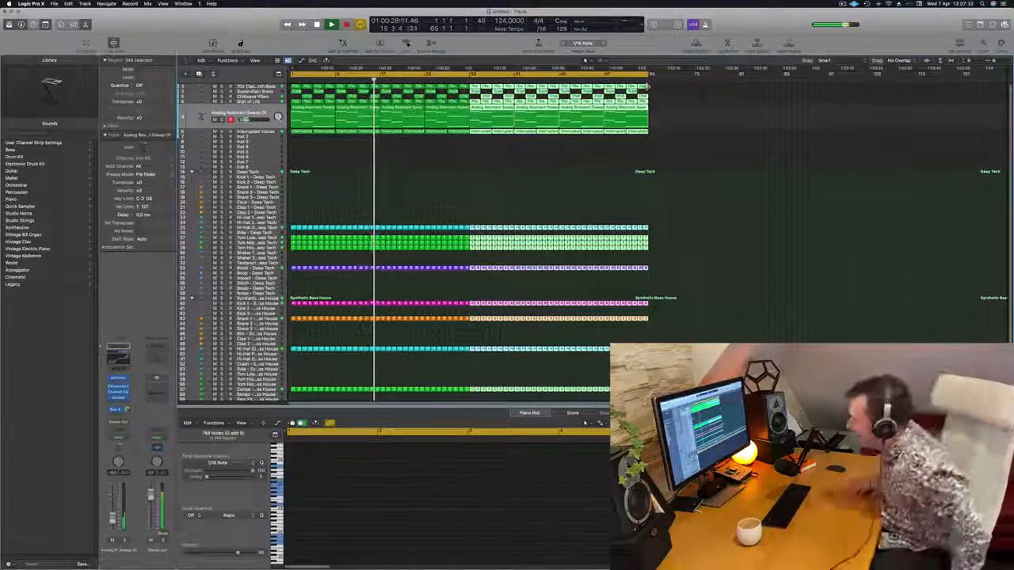